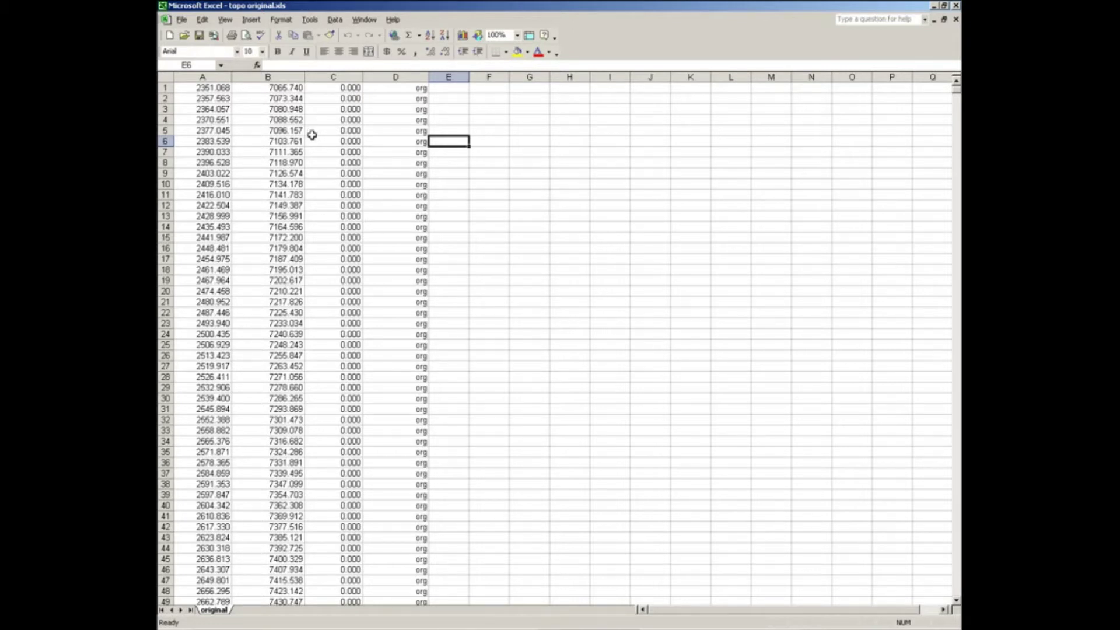
Start saving a copy of the workbook and browse to the data folder of the latihan project in D:\projects
{"action": "left_click", "coordinate": [182, 20]}
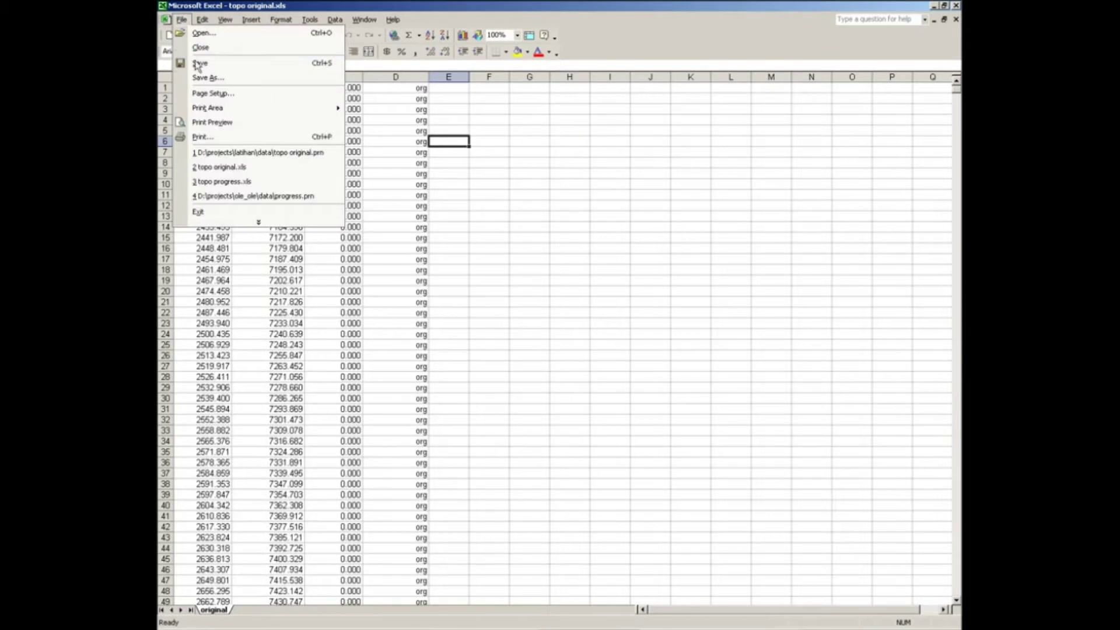
{"action": "left_click", "coordinate": [208, 78]}
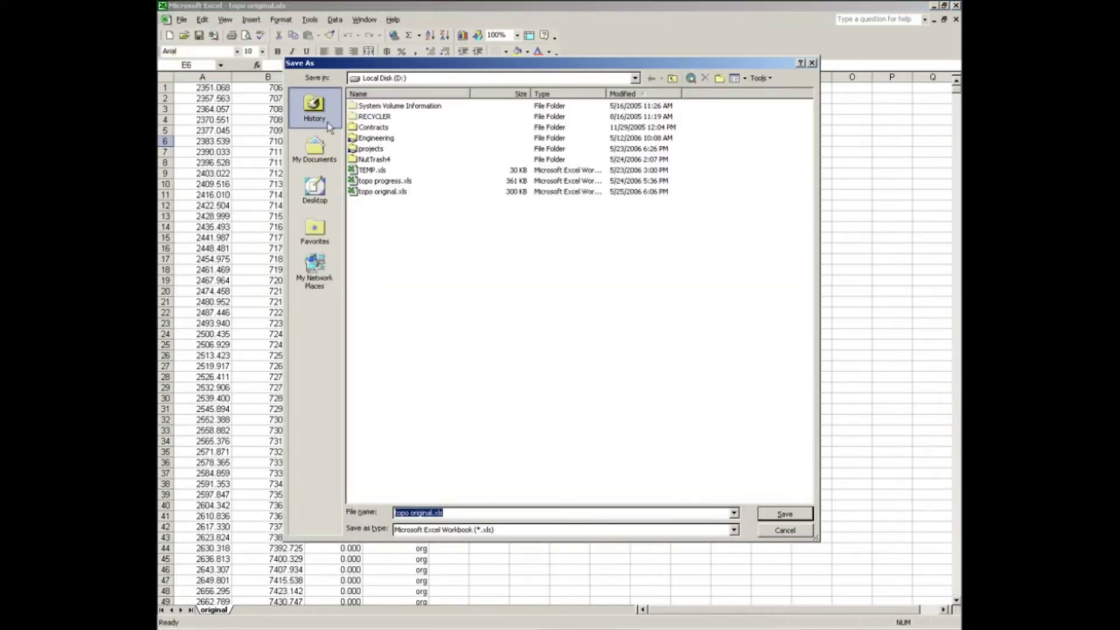
{"action": "double_click", "coordinate": [371, 148]}
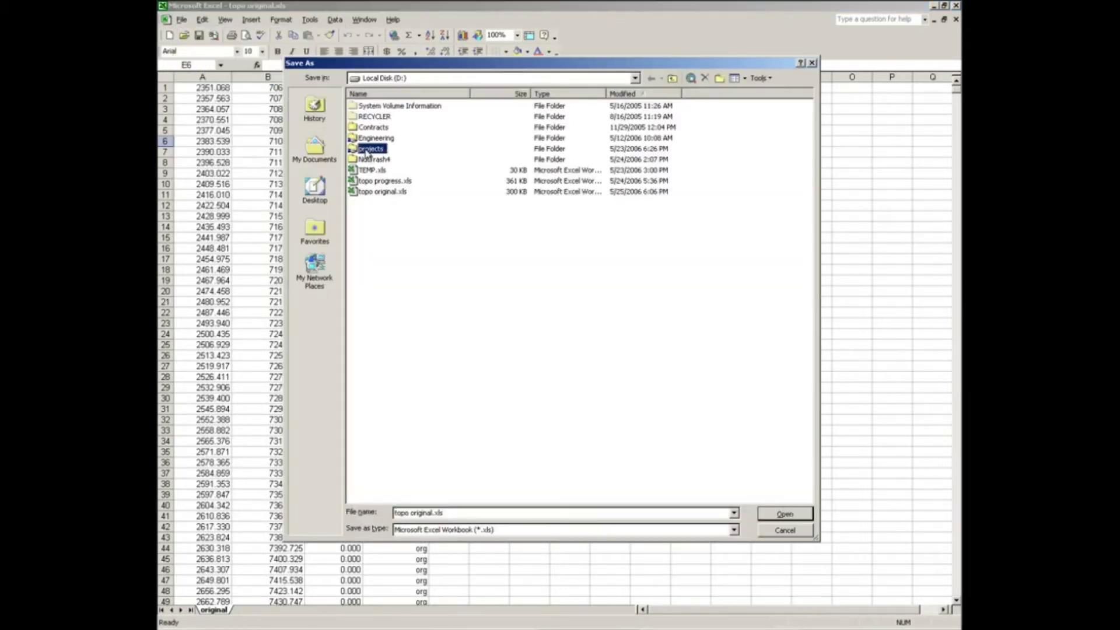
{"action": "double_click", "coordinate": [369, 149]}
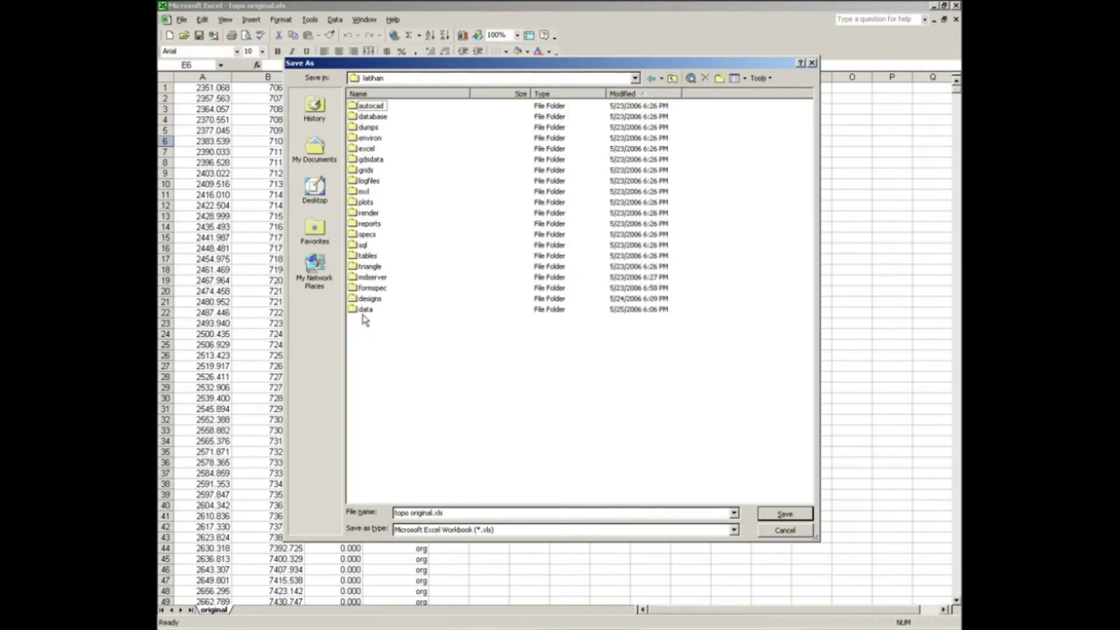
{"action": "double_click", "coordinate": [363, 309]}
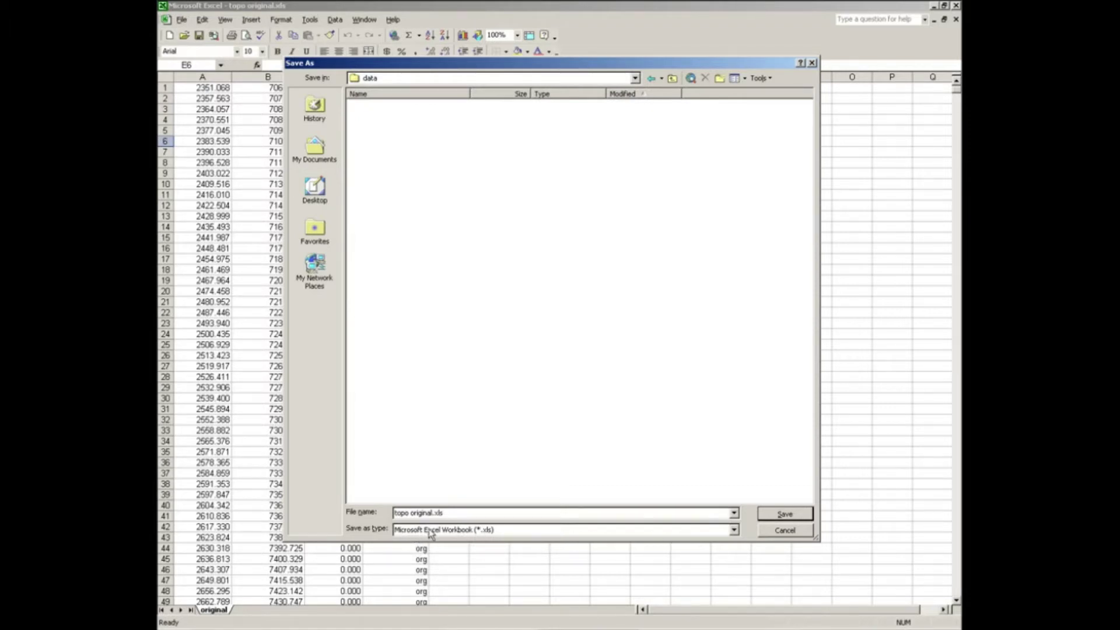
{"action": "left_click", "coordinate": [734, 529]}
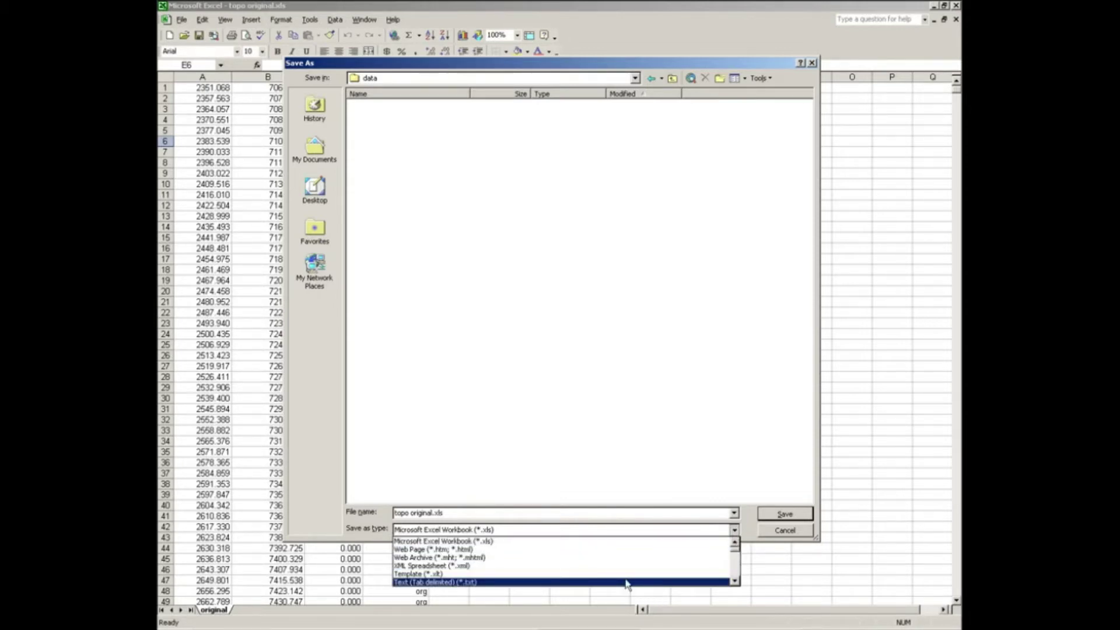
{"action": "left_click", "coordinate": [626, 581]}
{"action": "left_click", "coordinate": [734, 530]}
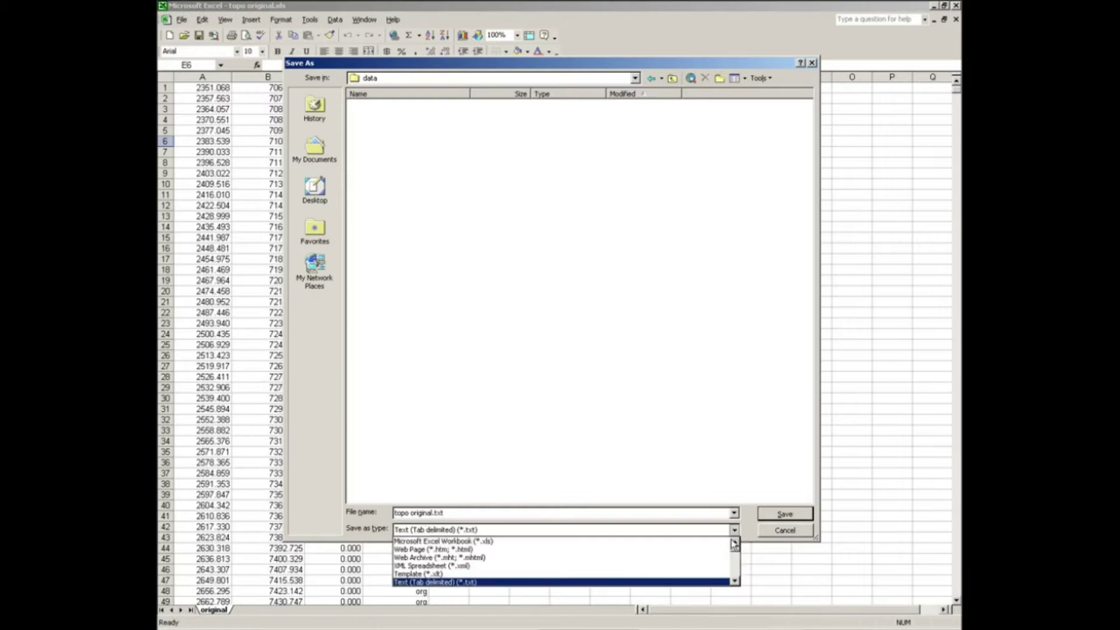
{"action": "scroll", "coordinate": [733, 557], "scroll_direction": "up", "scroll_amount": 2}
{"action": "left_click_drag", "start_coordinate": [734, 557], "coordinate": [735, 577]}
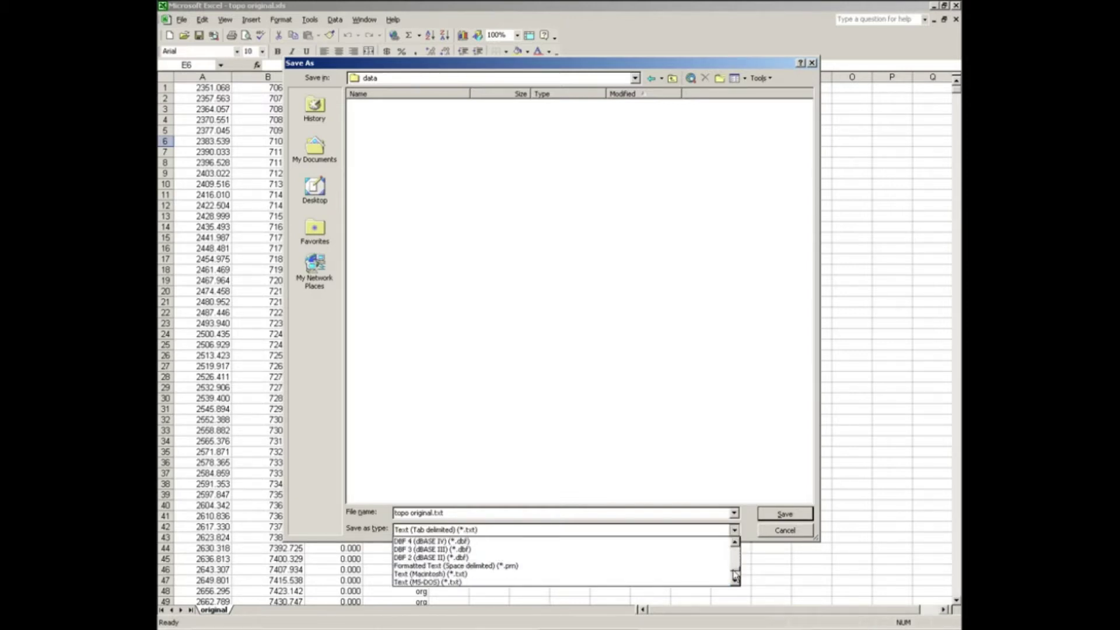
{"action": "left_click", "coordinate": [555, 575]}
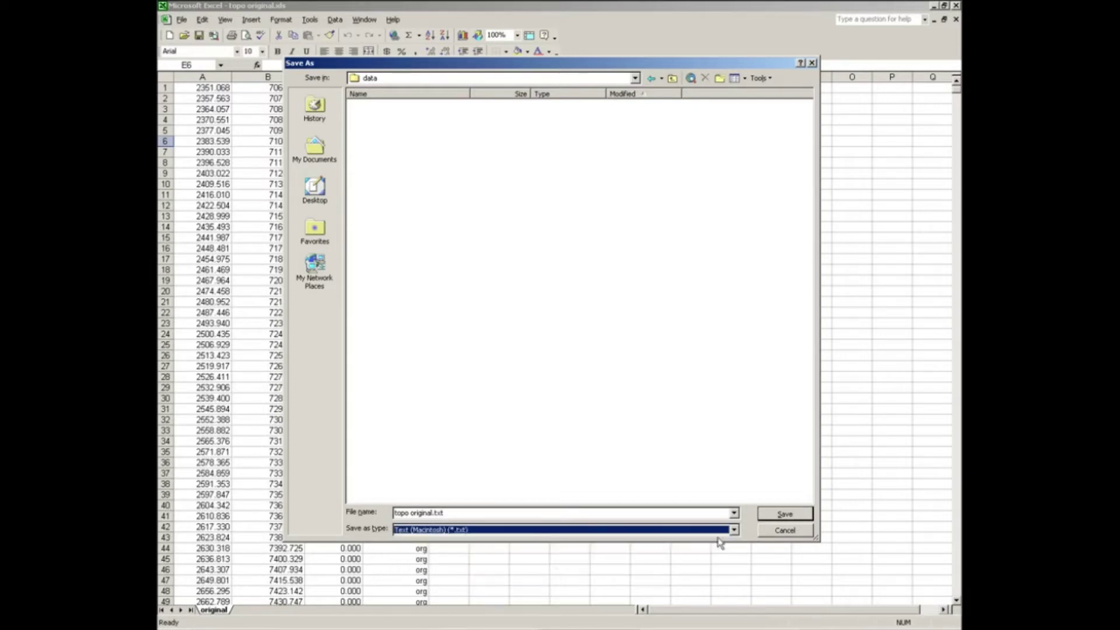
Save the sheet as topo original.prn in Formatted Text (Space delimited) format, keep that format, and close Excel without saving again
{"action": "left_click", "coordinate": [734, 530]}
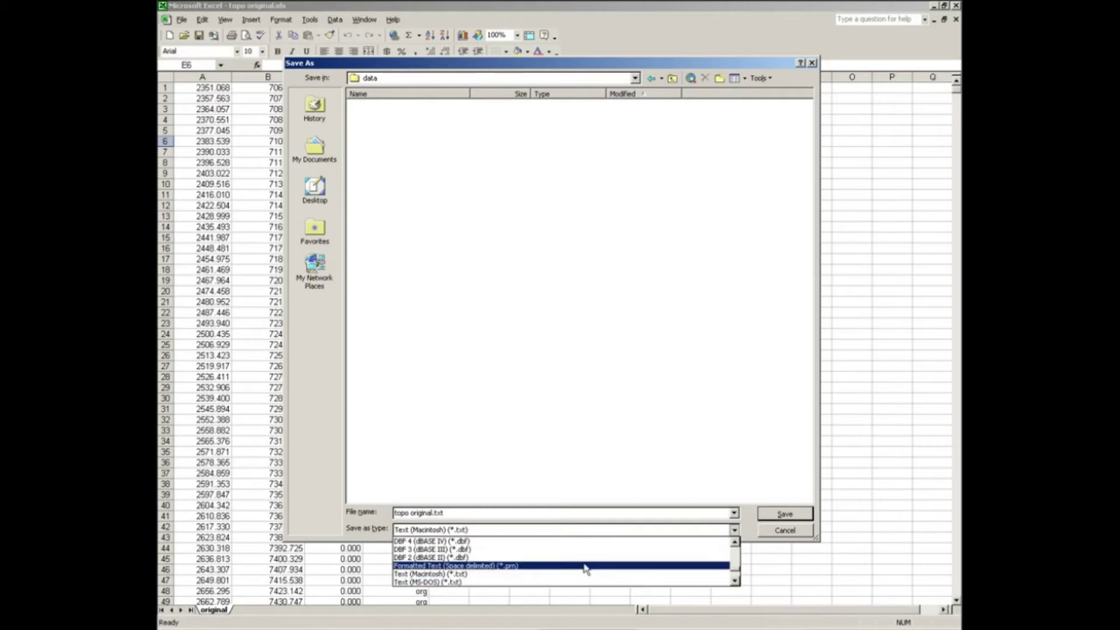
{"action": "left_click", "coordinate": [537, 566]}
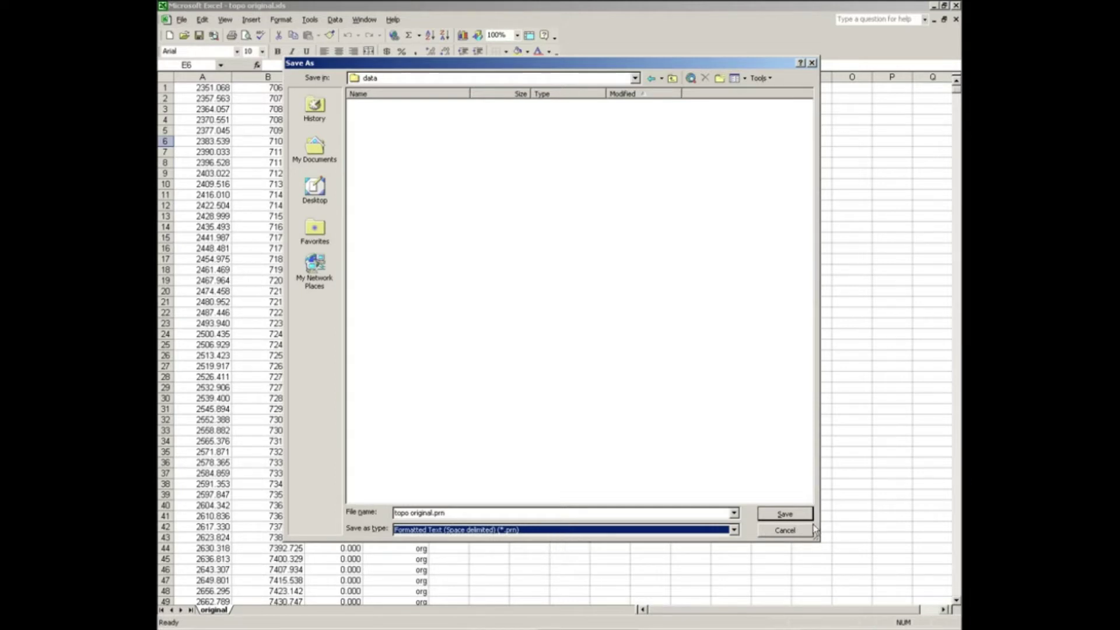
{"action": "left_click", "coordinate": [399, 513]}
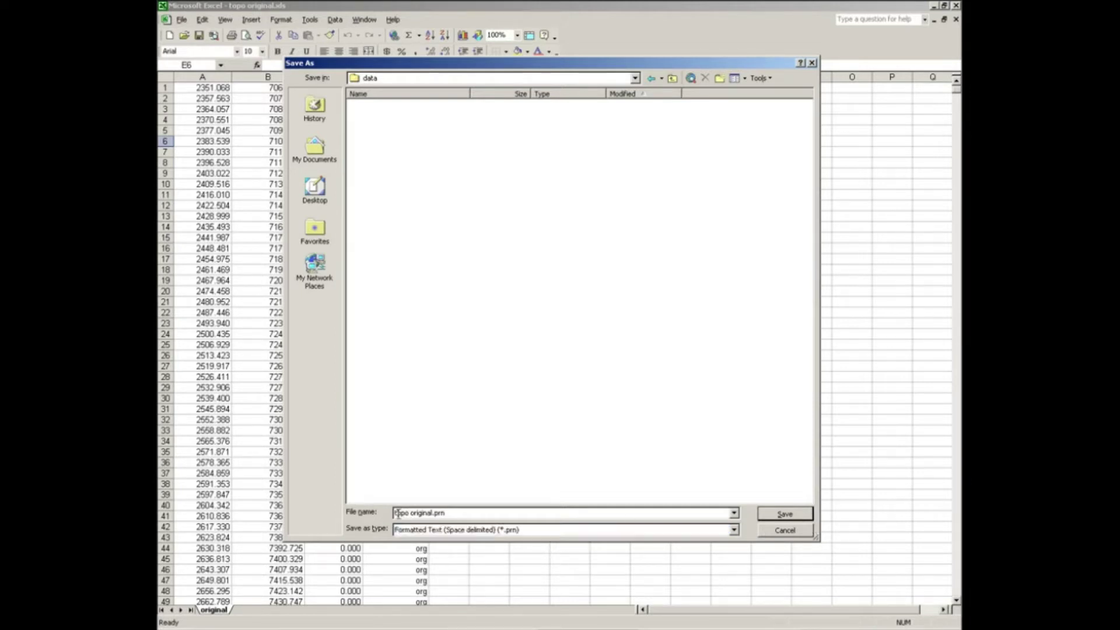
{"action": "left_click", "coordinate": [785, 514]}
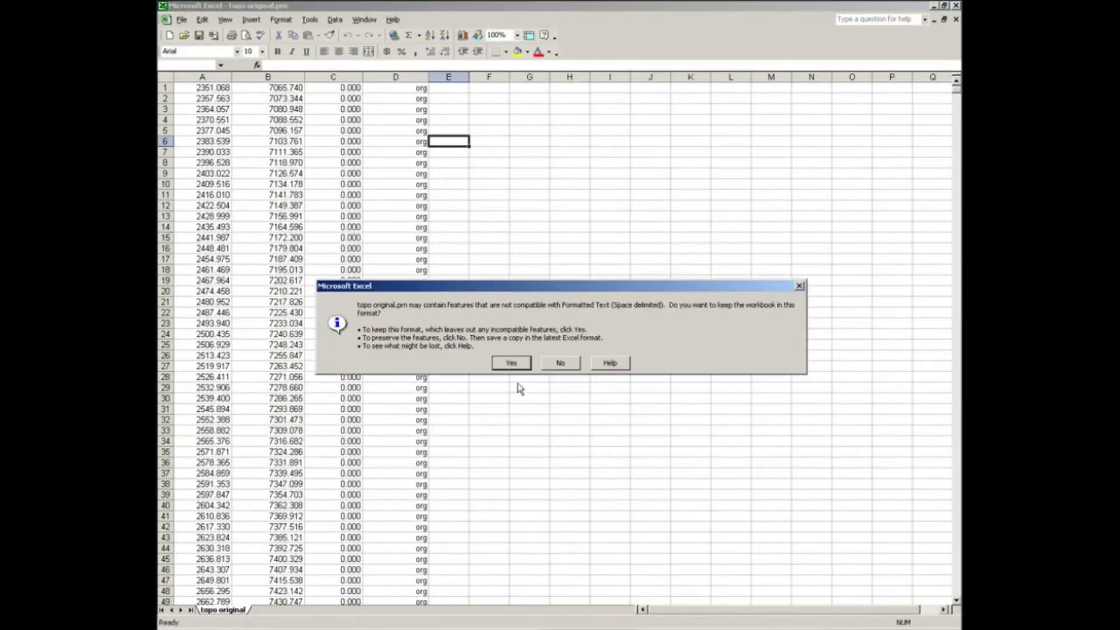
{"action": "left_click", "coordinate": [511, 363]}
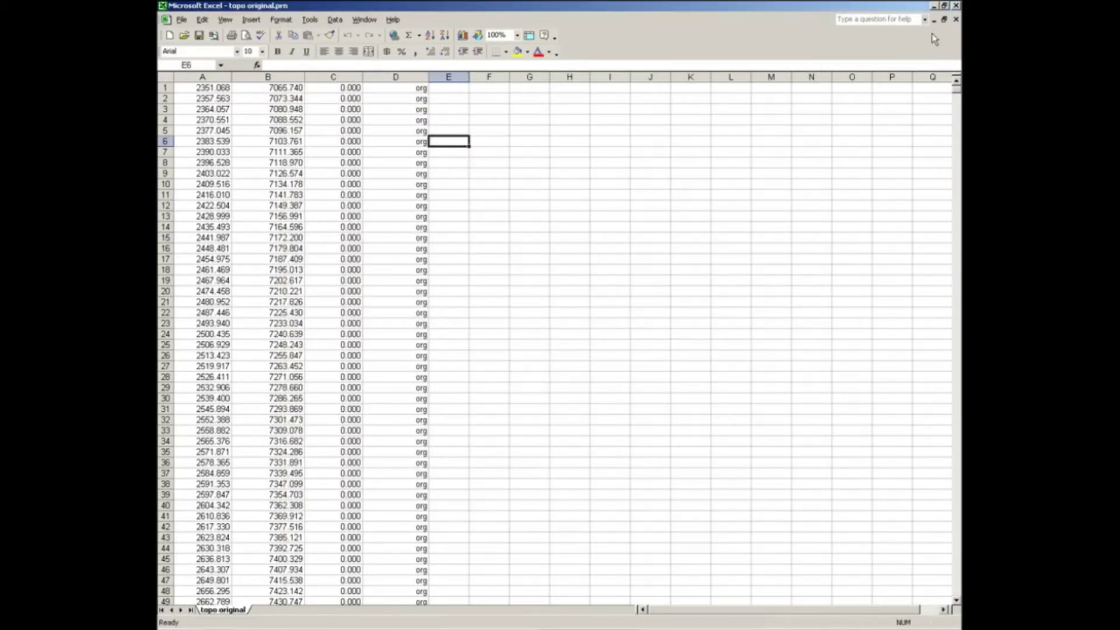
{"action": "left_click", "coordinate": [956, 6]}
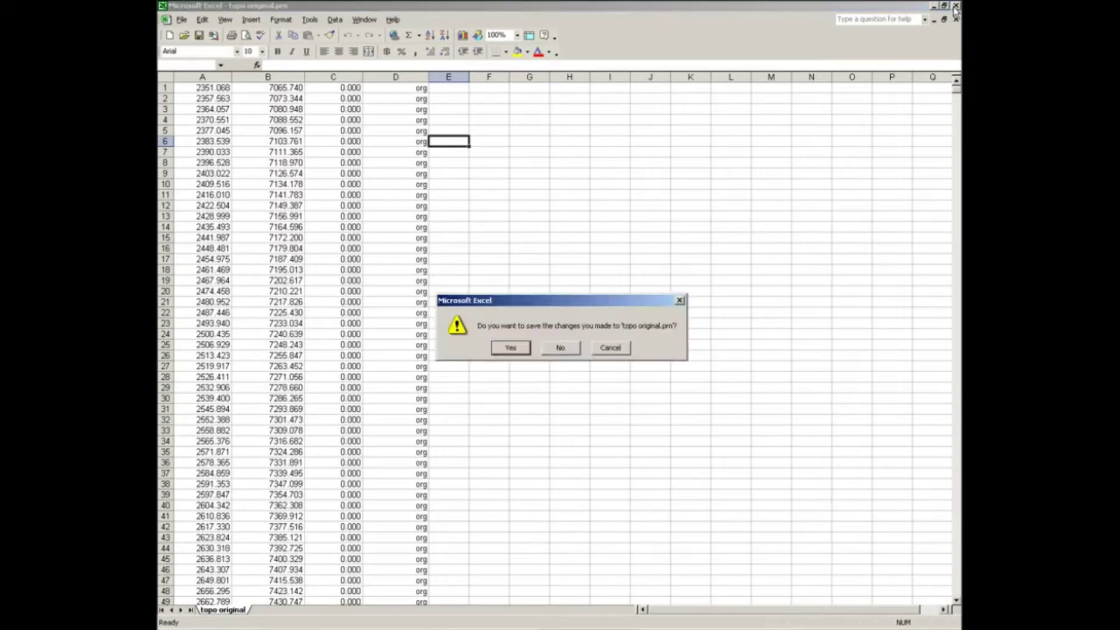
{"action": "left_click", "coordinate": [567, 348]}
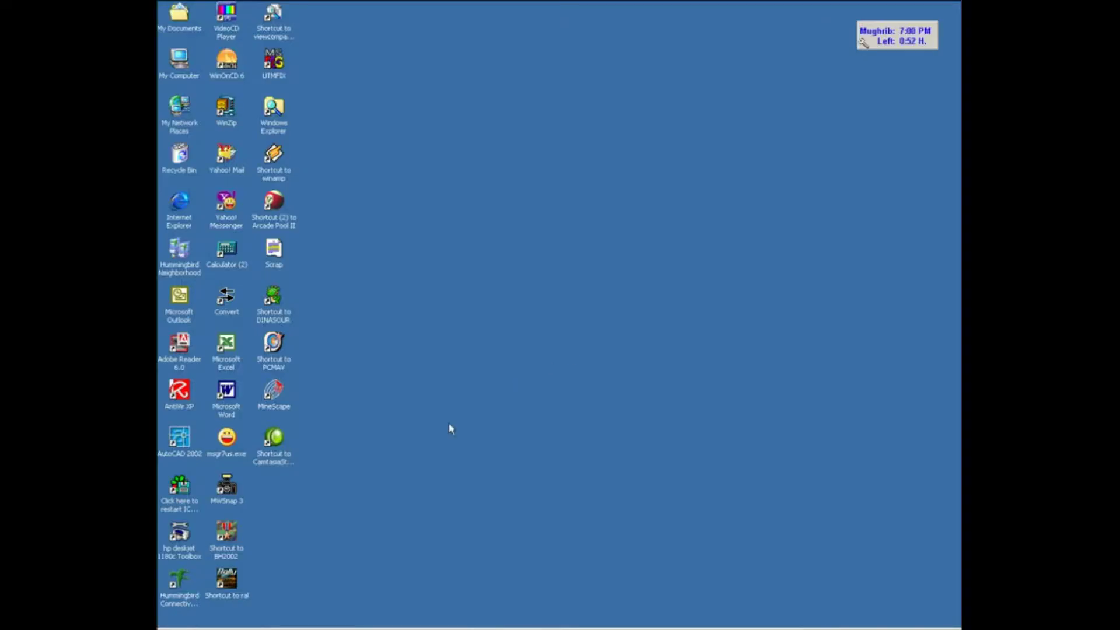
Launch MineScape from the desktop, open the latihan project with the Minescape application, and maximize its window
{"action": "double_click", "coordinate": [272, 401]}
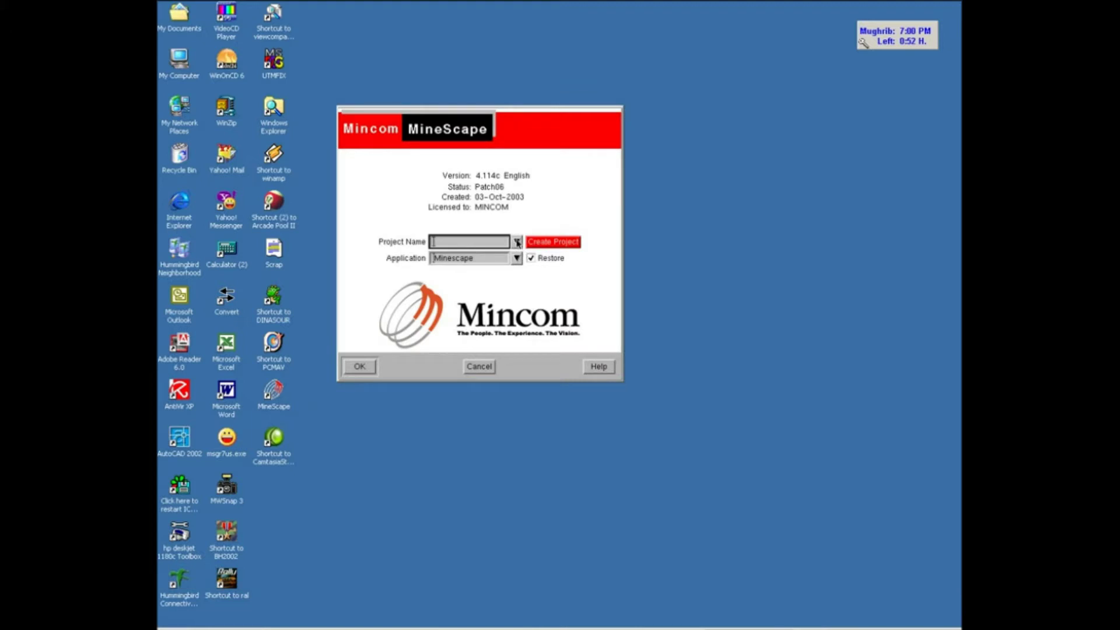
{"action": "left_click", "coordinate": [516, 242]}
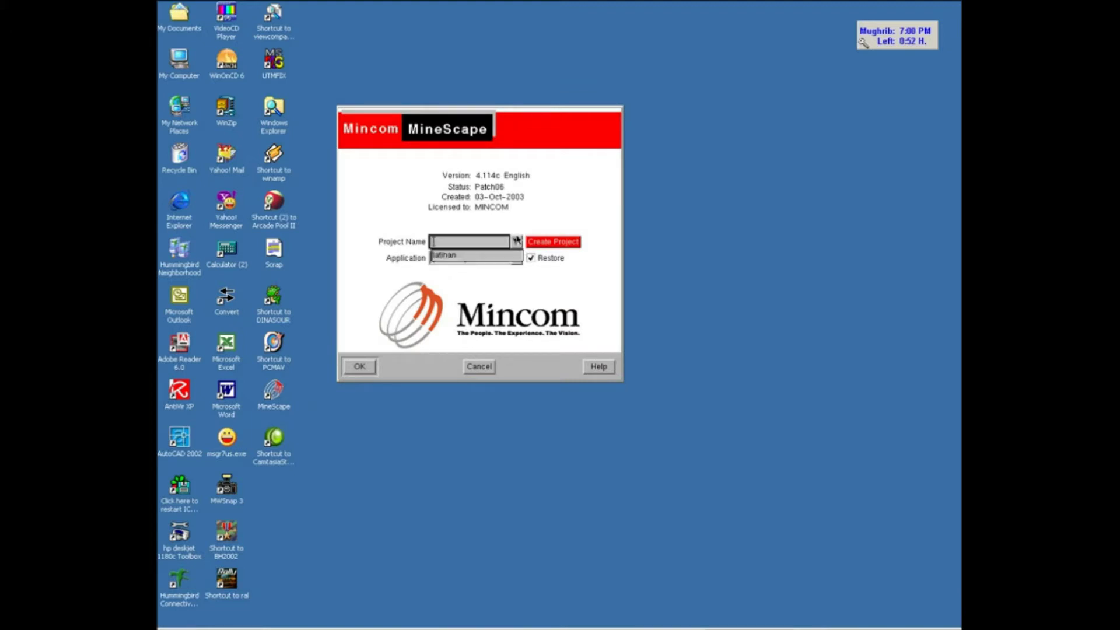
{"action": "left_click", "coordinate": [442, 260]}
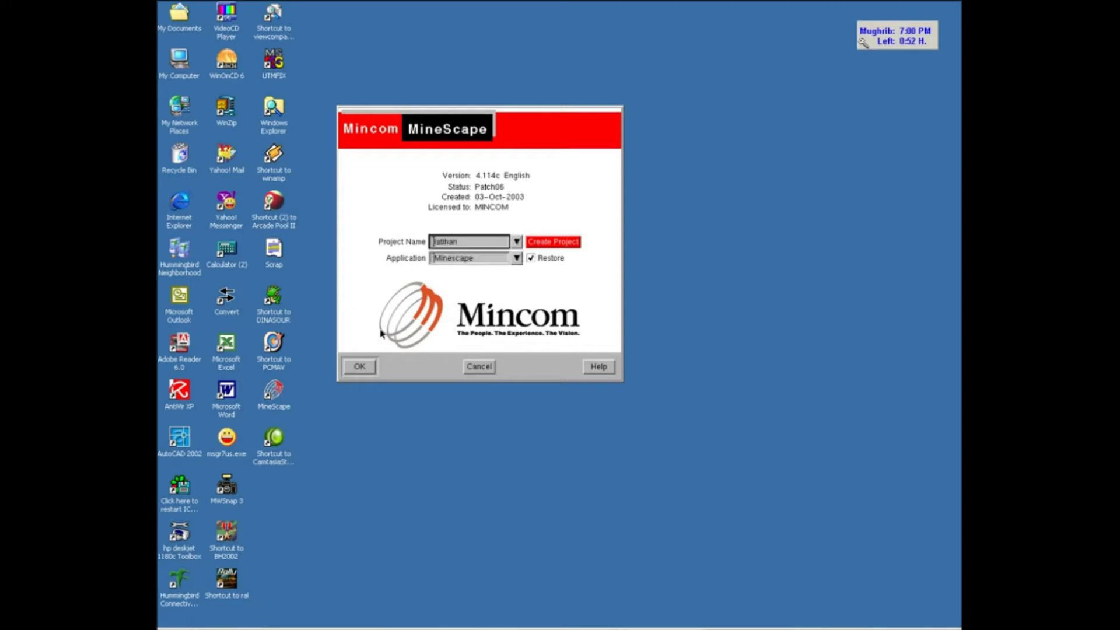
{"action": "left_click", "coordinate": [359, 367]}
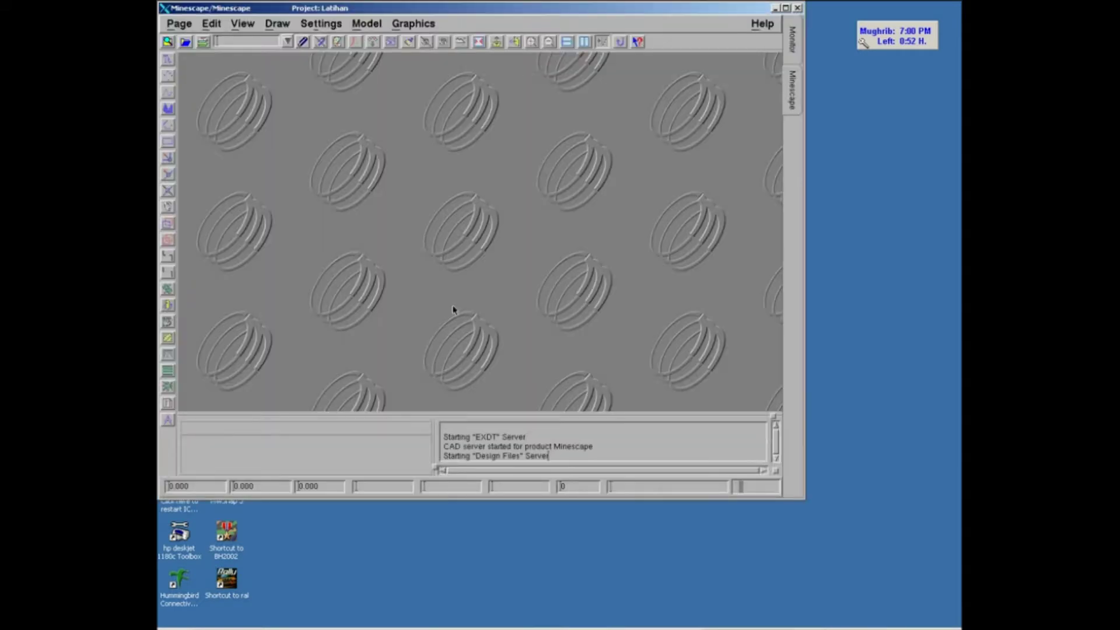
{"action": "left_click", "coordinate": [785, 8]}
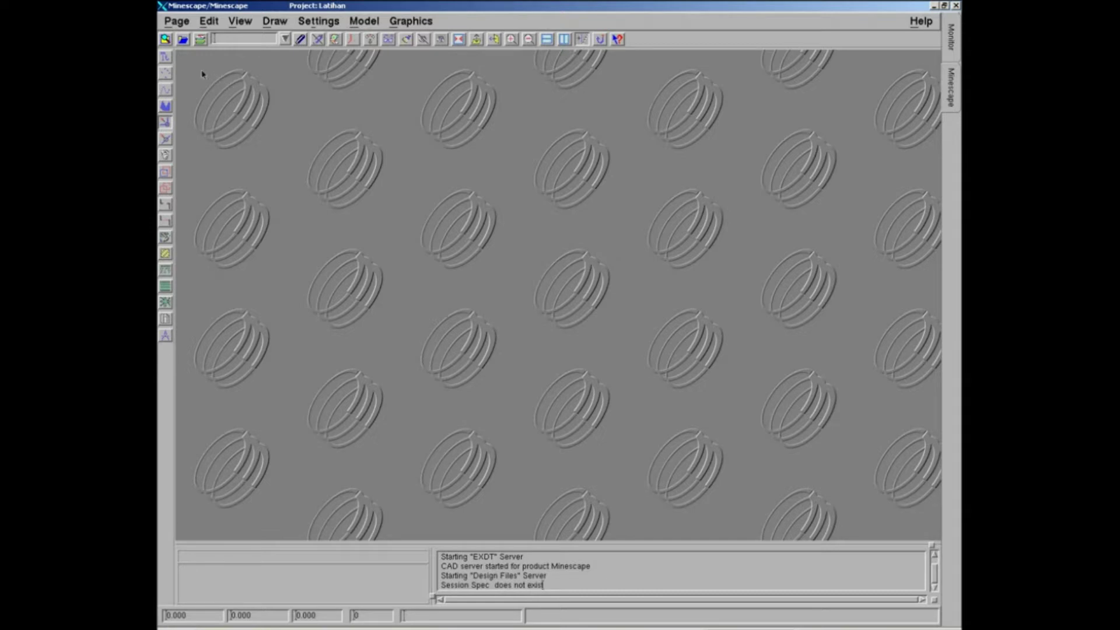
Check the project's Data files in Minescape Explorer for topo original.prn, and close the explorer
{"action": "left_click", "coordinate": [166, 40]}
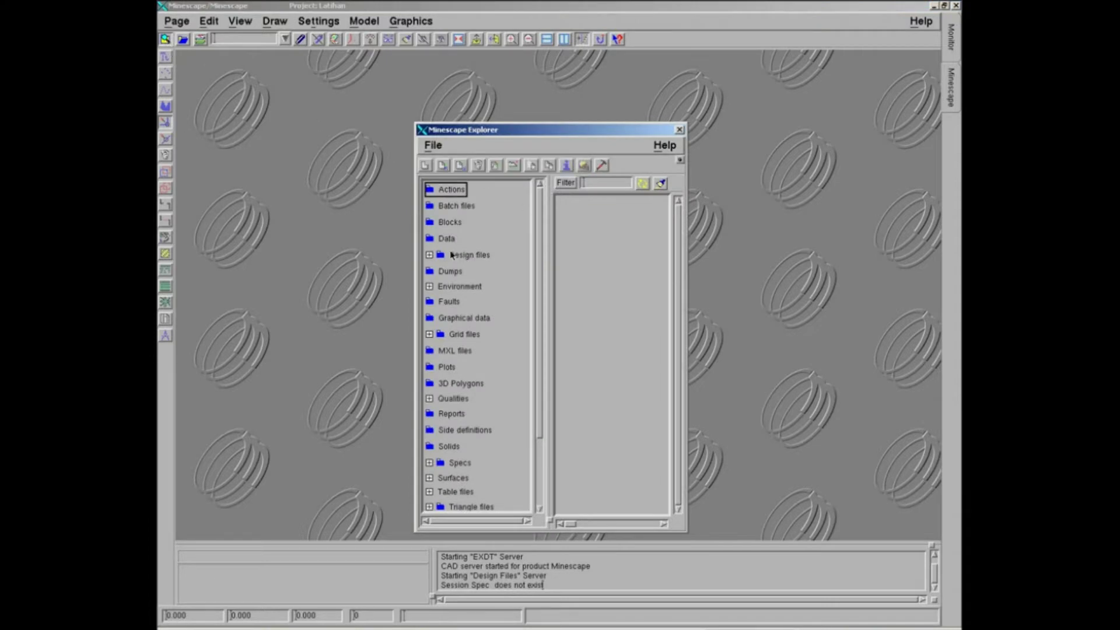
{"action": "left_click", "coordinate": [445, 240]}
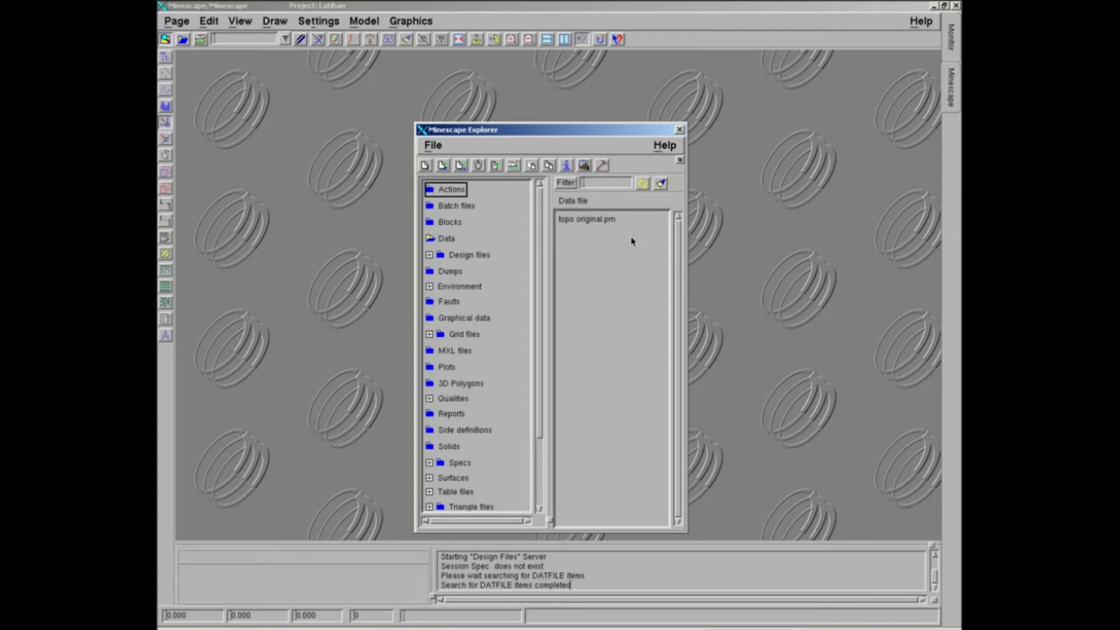
{"action": "left_click", "coordinate": [679, 131]}
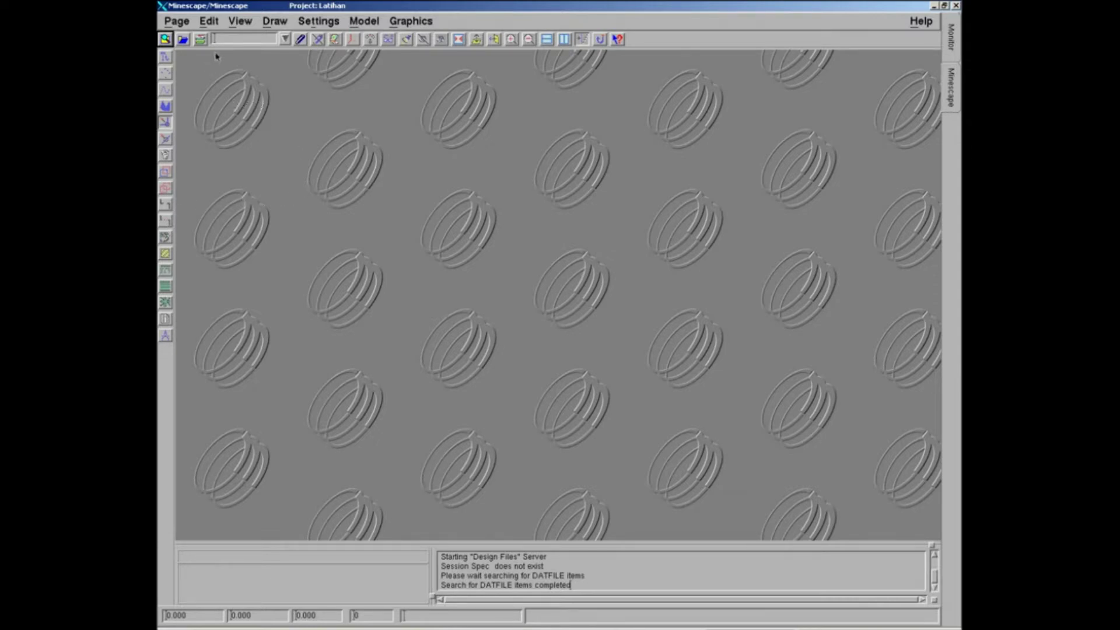
Select the topografi design file in Minescape Explorer and open the Feature import form for loading ASCII data into it
{"action": "left_click", "coordinate": [166, 39]}
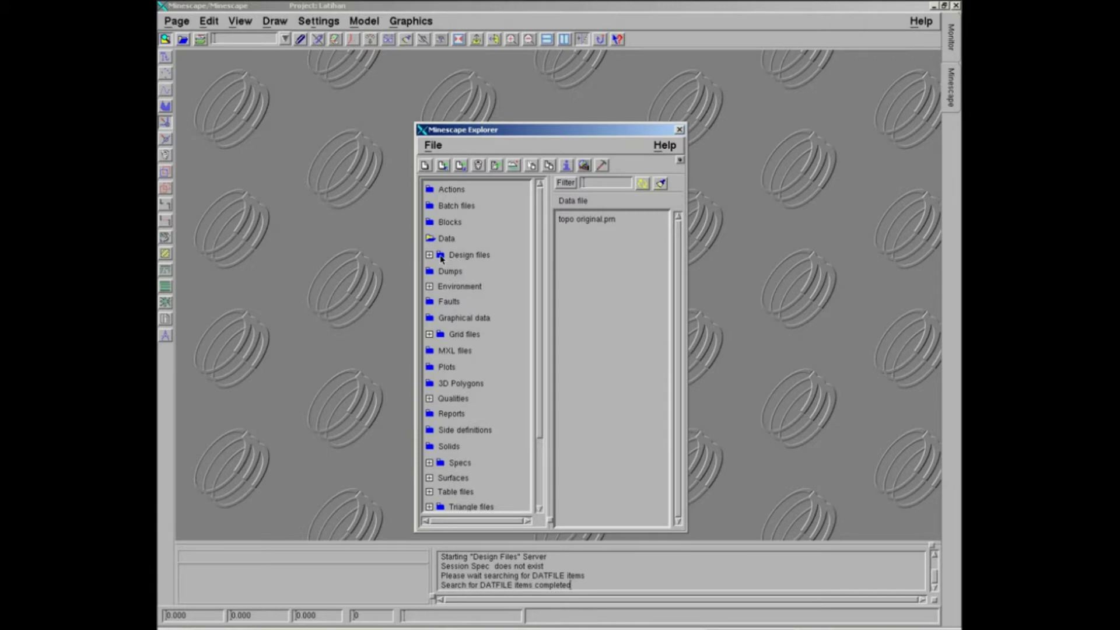
{"action": "left_click", "coordinate": [441, 257]}
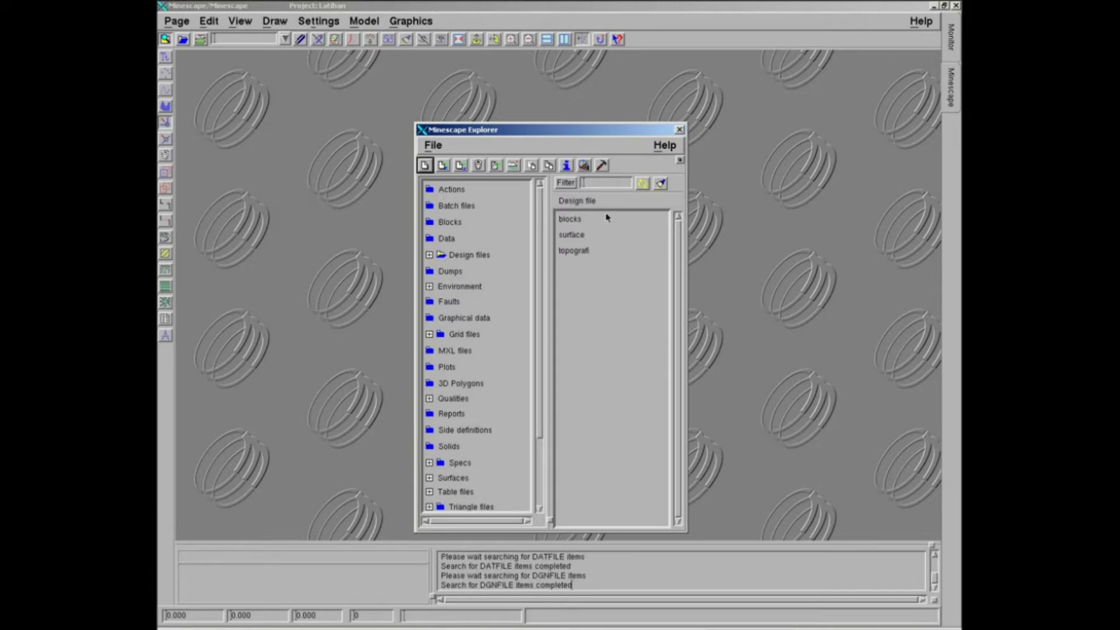
{"action": "left_click", "coordinate": [579, 254]}
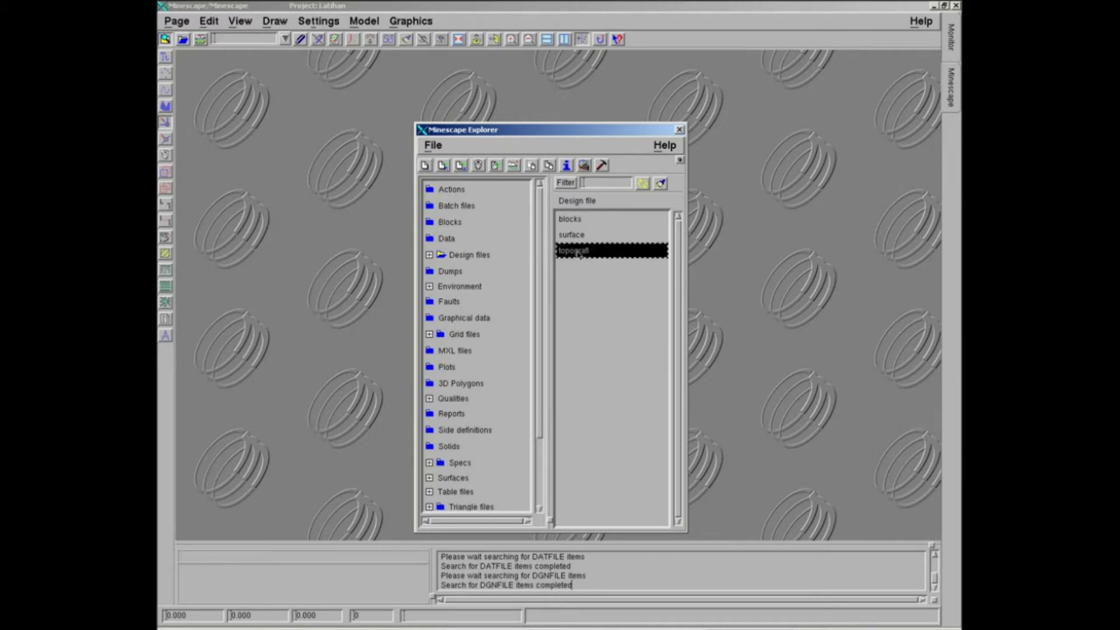
{"action": "left_click", "coordinate": [445, 166]}
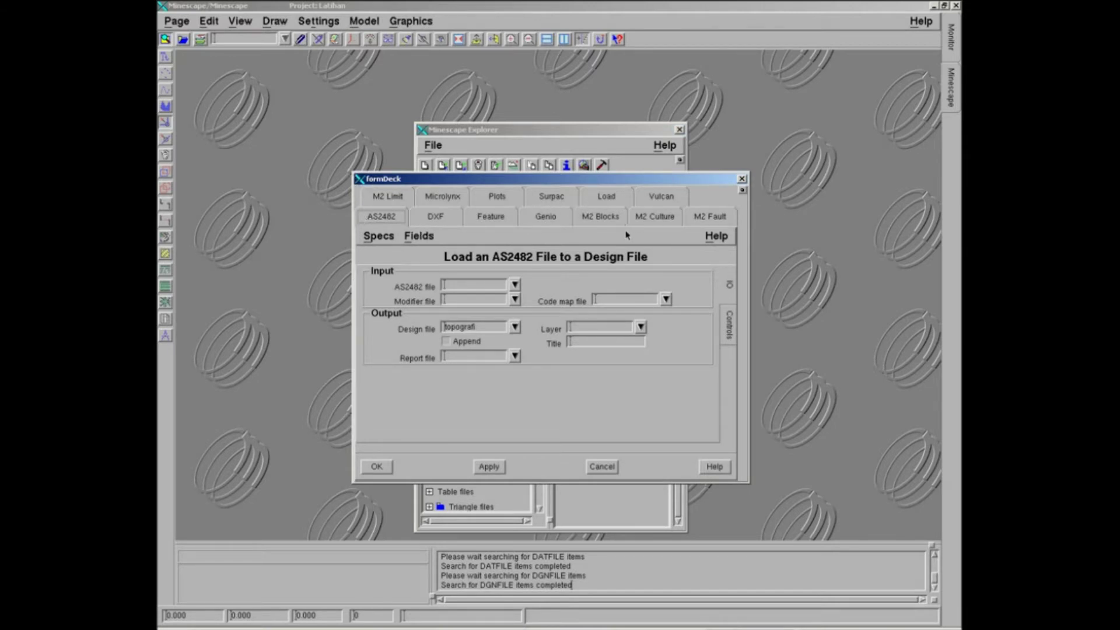
{"action": "left_click", "coordinate": [494, 218]}
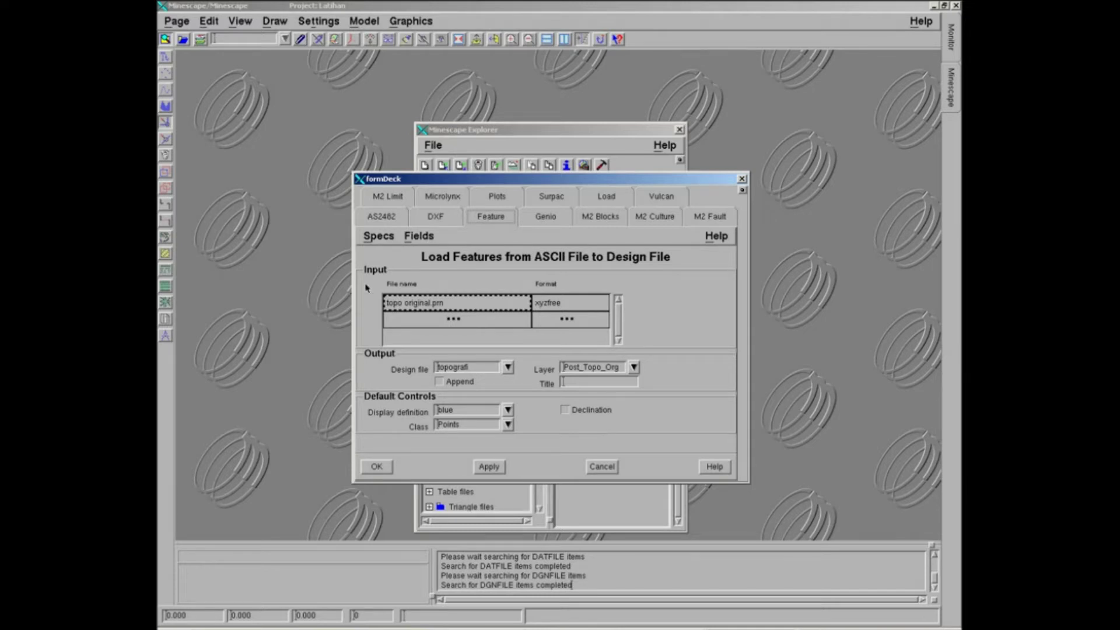
Choose topo original.prn as the input file and set its format to xyzfree
{"action": "left_click", "coordinate": [513, 308]}
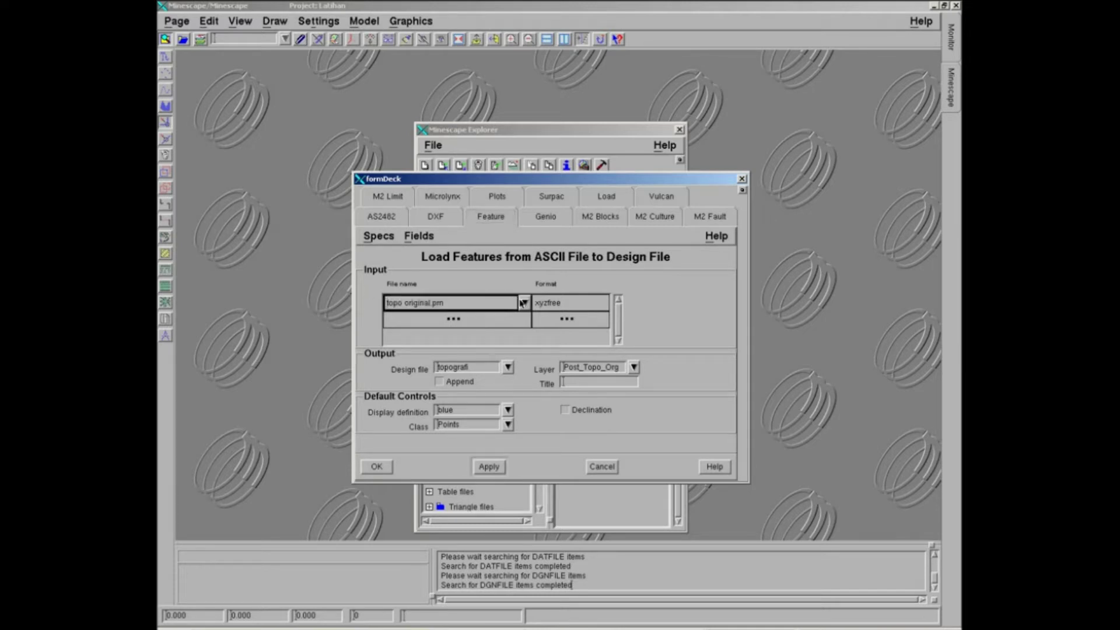
{"action": "left_click", "coordinate": [524, 303]}
{"action": "left_click", "coordinate": [434, 318]}
{"action": "left_click", "coordinate": [600, 307]}
{"action": "left_click", "coordinate": [602, 302]}
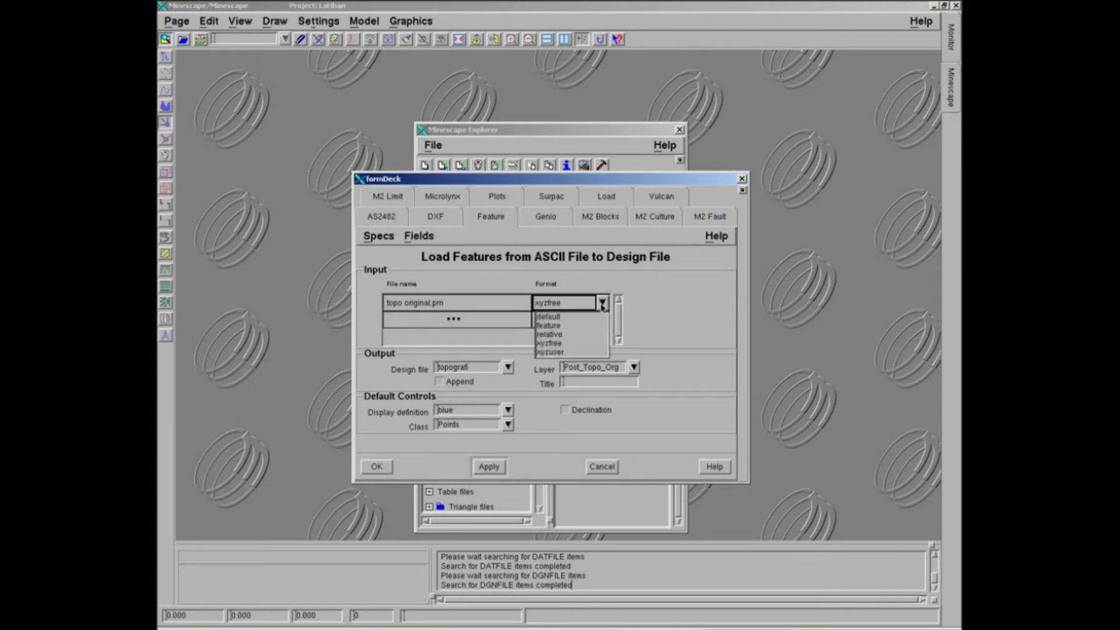
{"action": "left_click", "coordinate": [555, 344]}
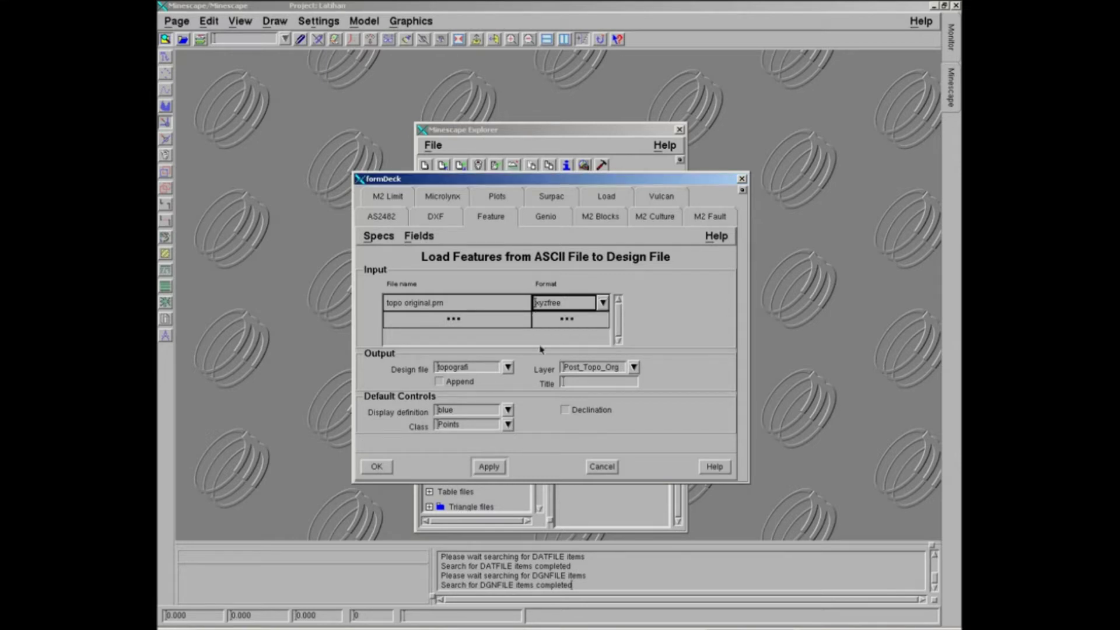
Keep topografi as the output design file and enter Post_Topo_Org as the output layer
{"action": "left_click", "coordinate": [479, 369]}
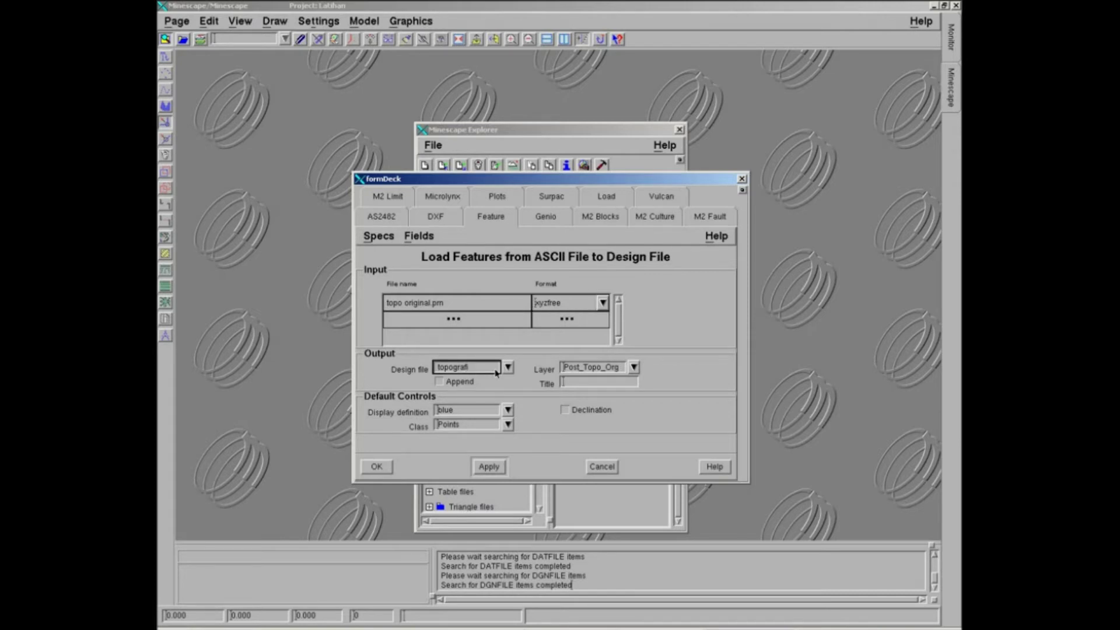
{"action": "left_click", "coordinate": [598, 370]}
{"action": "left_click_drag", "start_coordinate": [626, 367], "coordinate": [532, 363]}
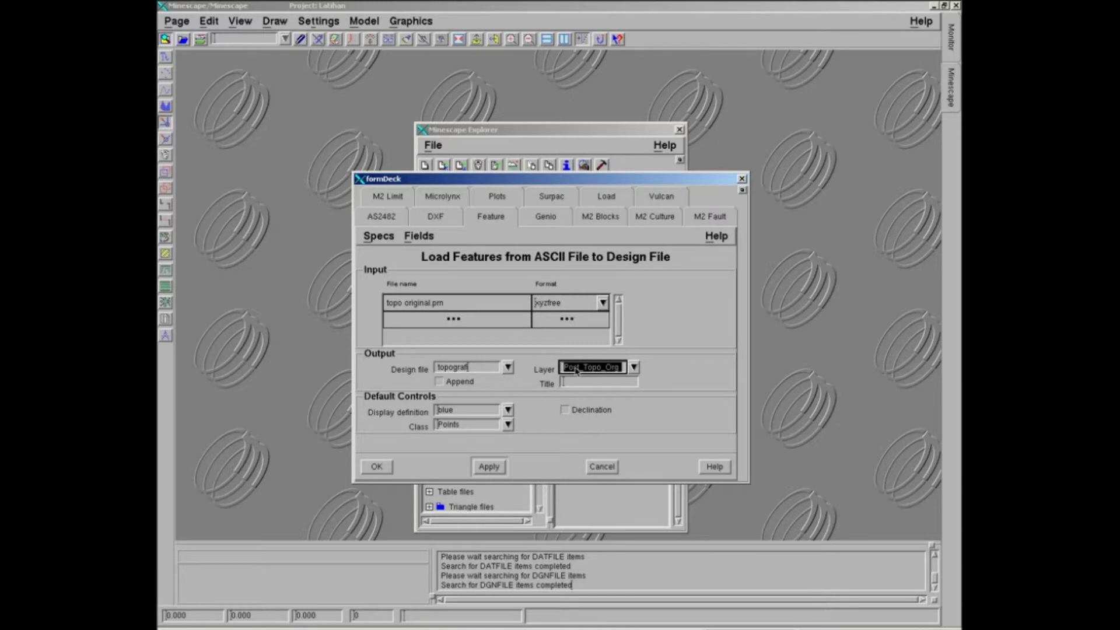
{"action": "key", "text": "BackSpace"}
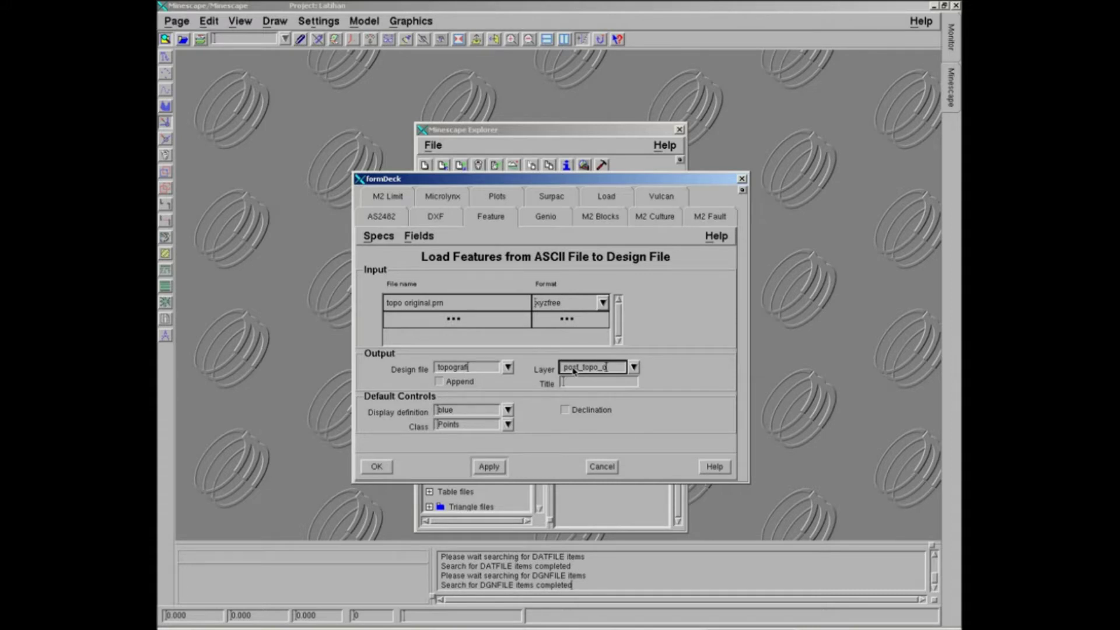
{"action": "left_click", "coordinate": [480, 412]}
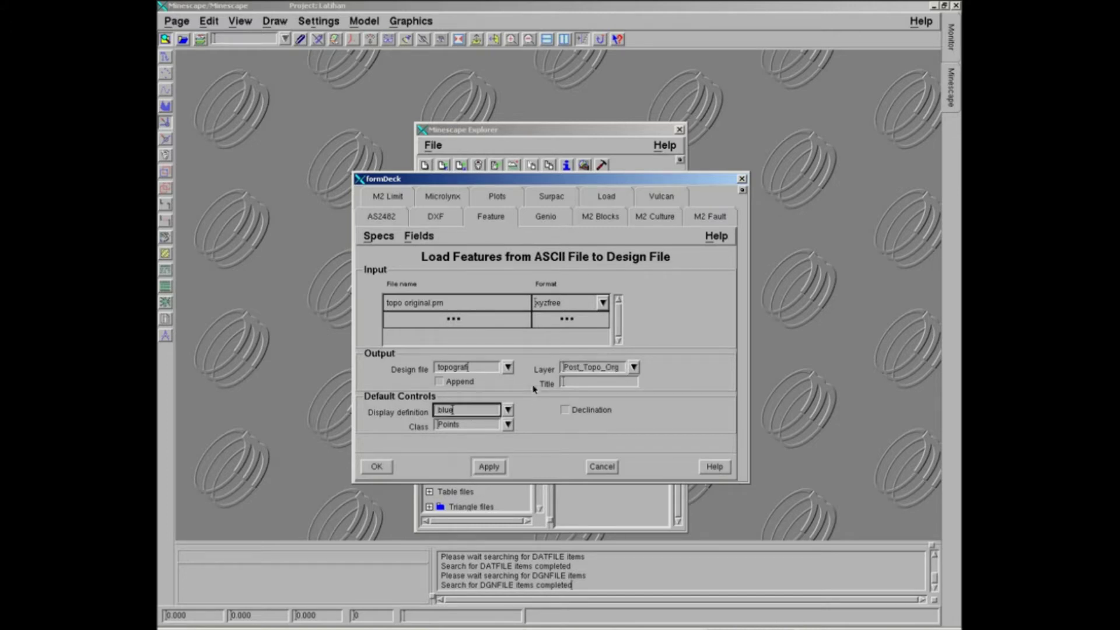
{"action": "left_click", "coordinate": [439, 383]}
Set the default display definition to green and the class to Points
{"action": "left_click", "coordinate": [508, 411]}
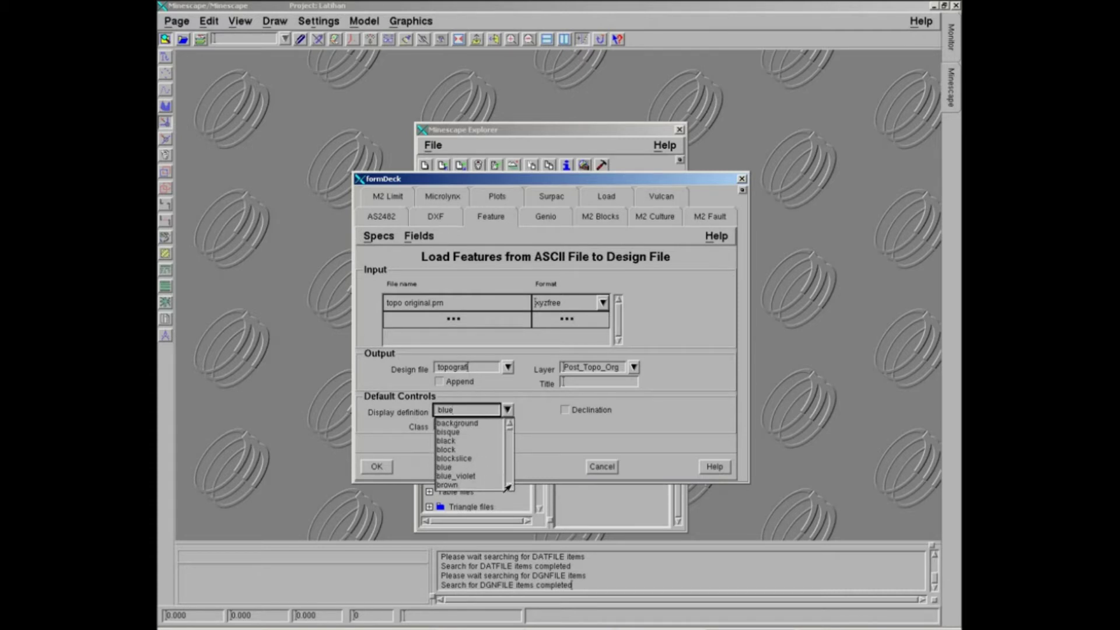
{"action": "scroll", "coordinate": [506, 487], "scroll_direction": "down", "scroll_amount": 5}
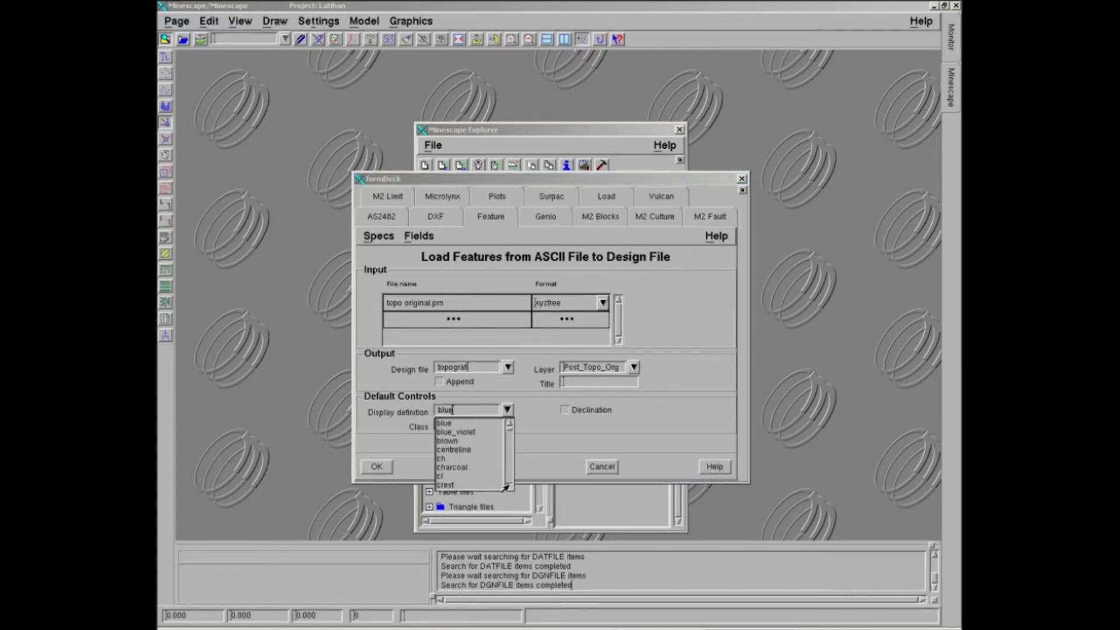
{"action": "scroll", "coordinate": [505, 487], "scroll_direction": "down", "scroll_amount": 5}
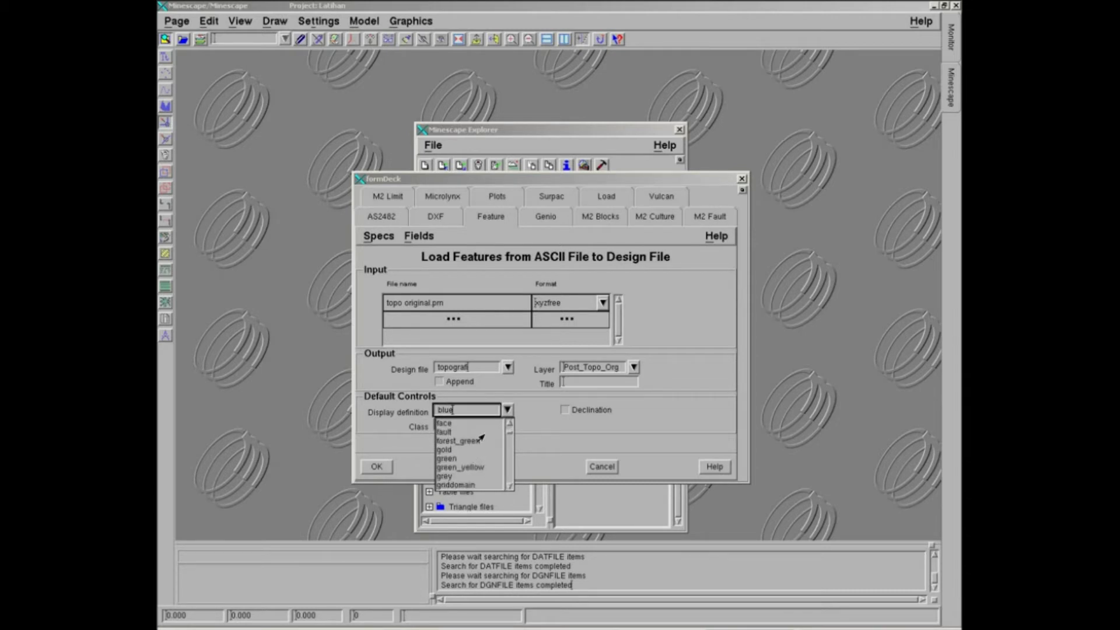
{"action": "left_click", "coordinate": [447, 460]}
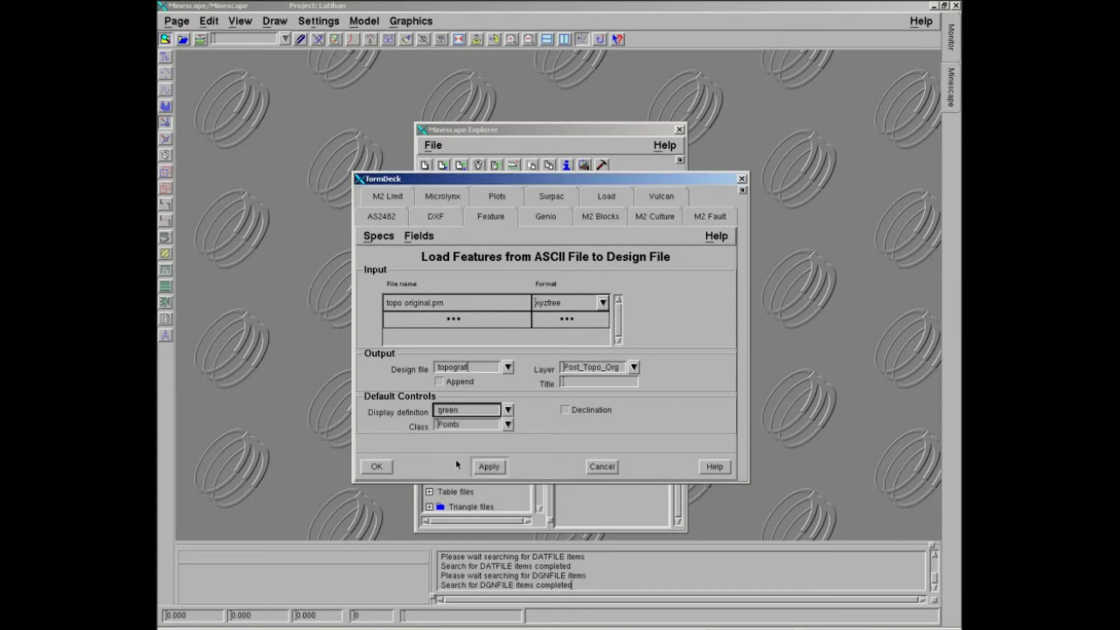
{"action": "left_click", "coordinate": [508, 425]}
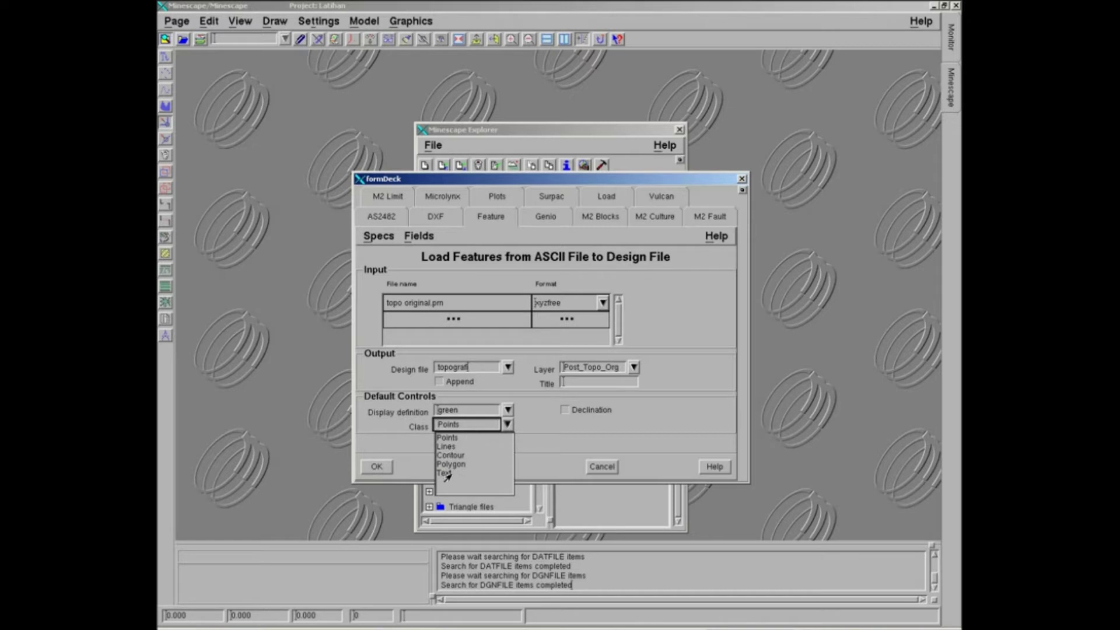
{"action": "left_click", "coordinate": [447, 439]}
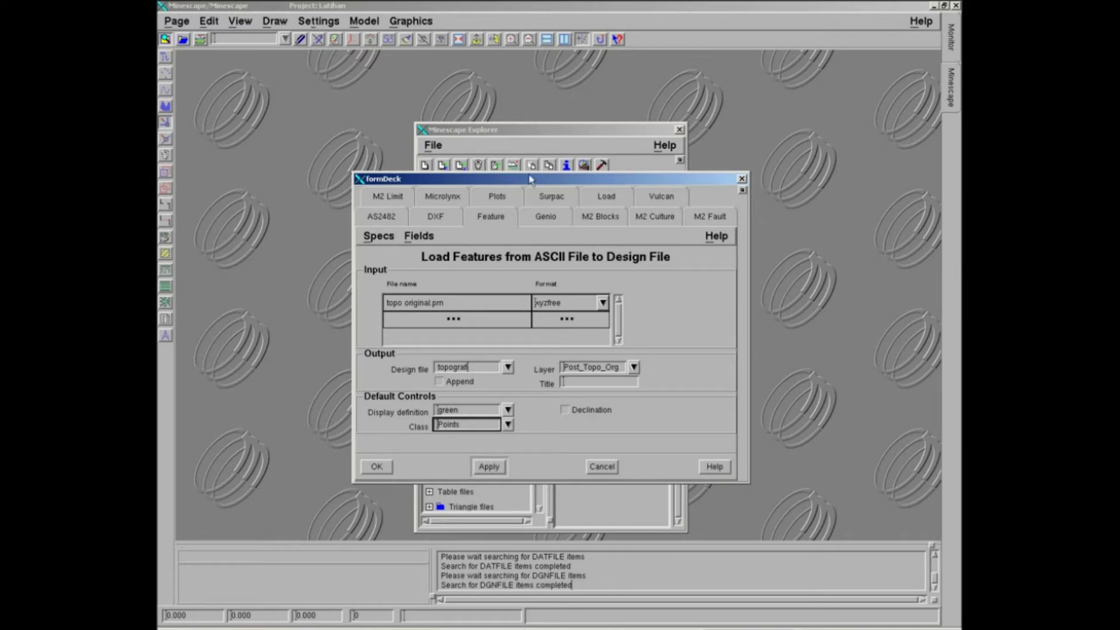
Run the feature import into the topografi design file and close Minescape Explorer
{"action": "left_click_drag", "start_coordinate": [531, 181], "coordinate": [541, 97]}
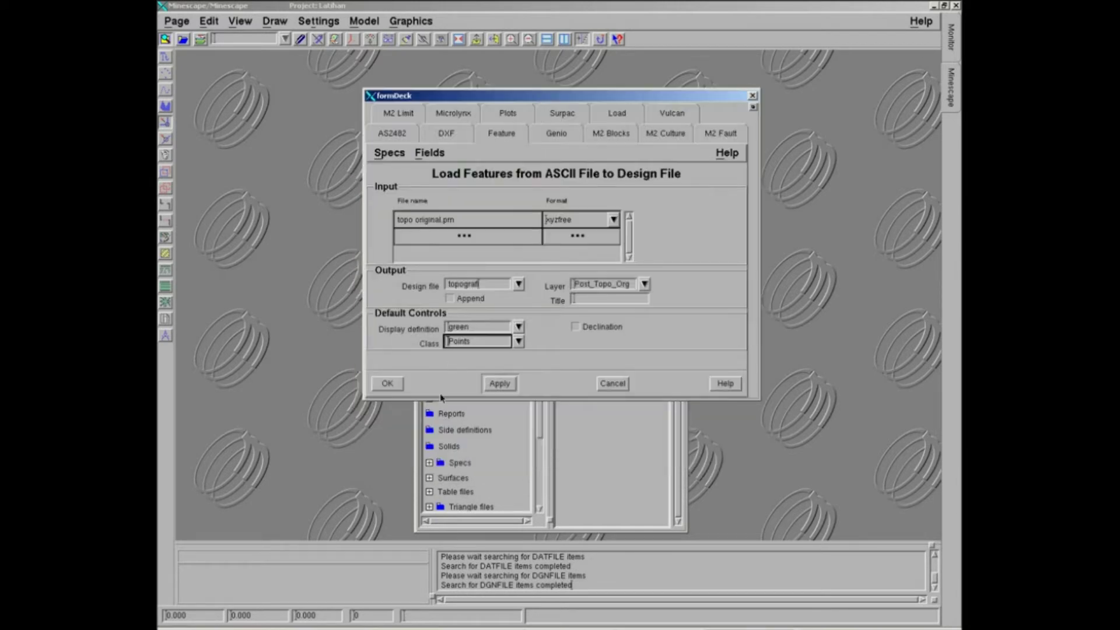
{"action": "left_click", "coordinate": [387, 384]}
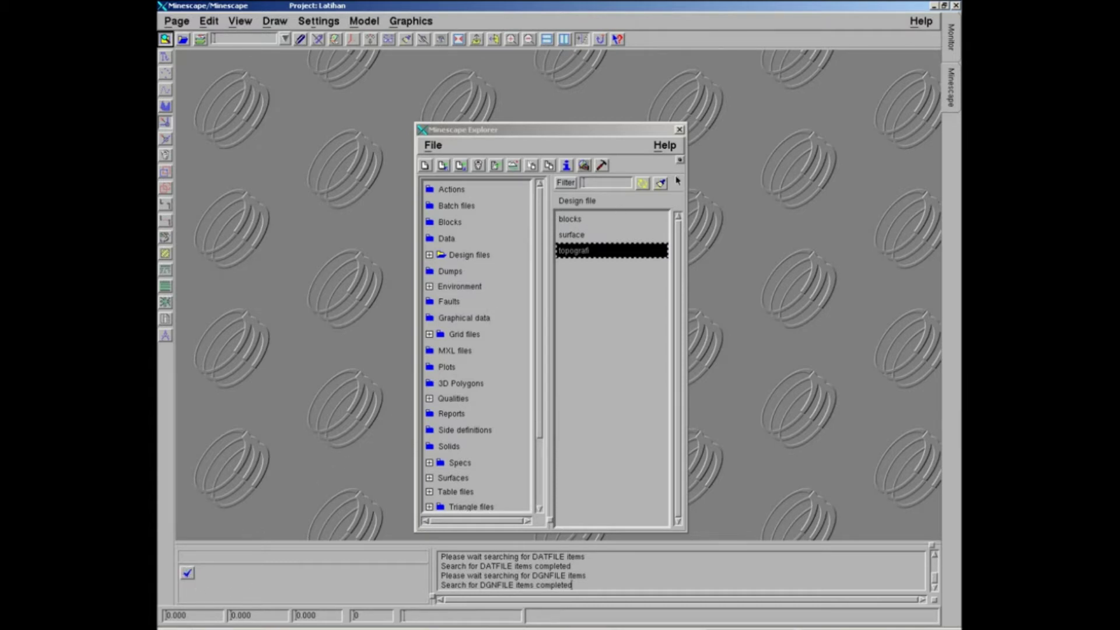
{"action": "left_click", "coordinate": [679, 130]}
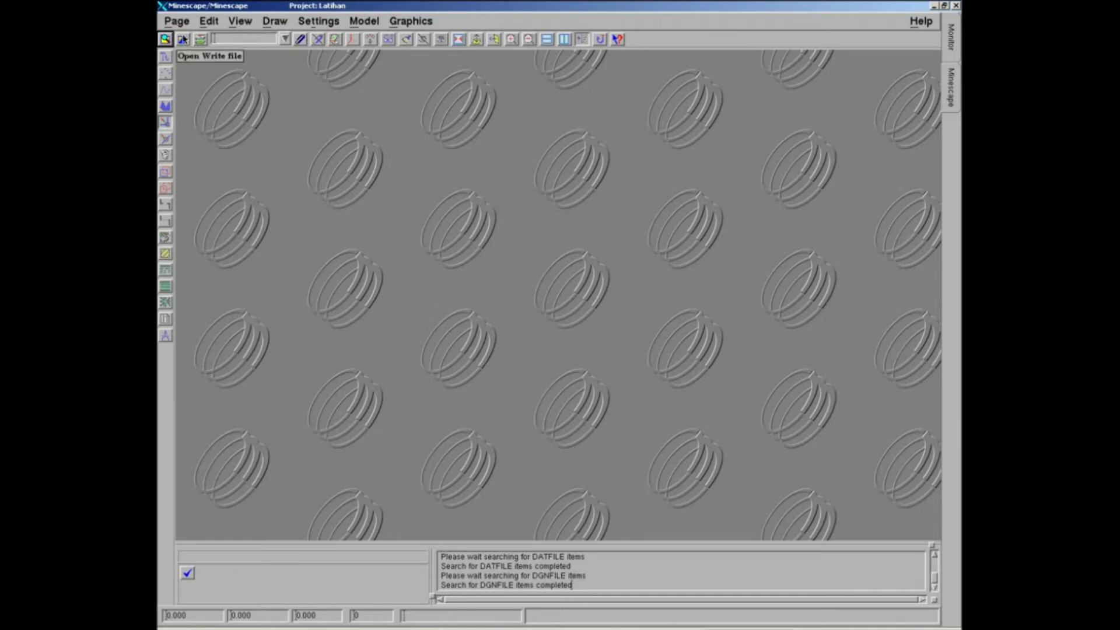
Open the topografi design file as the current write file
{"action": "left_click", "coordinate": [184, 40]}
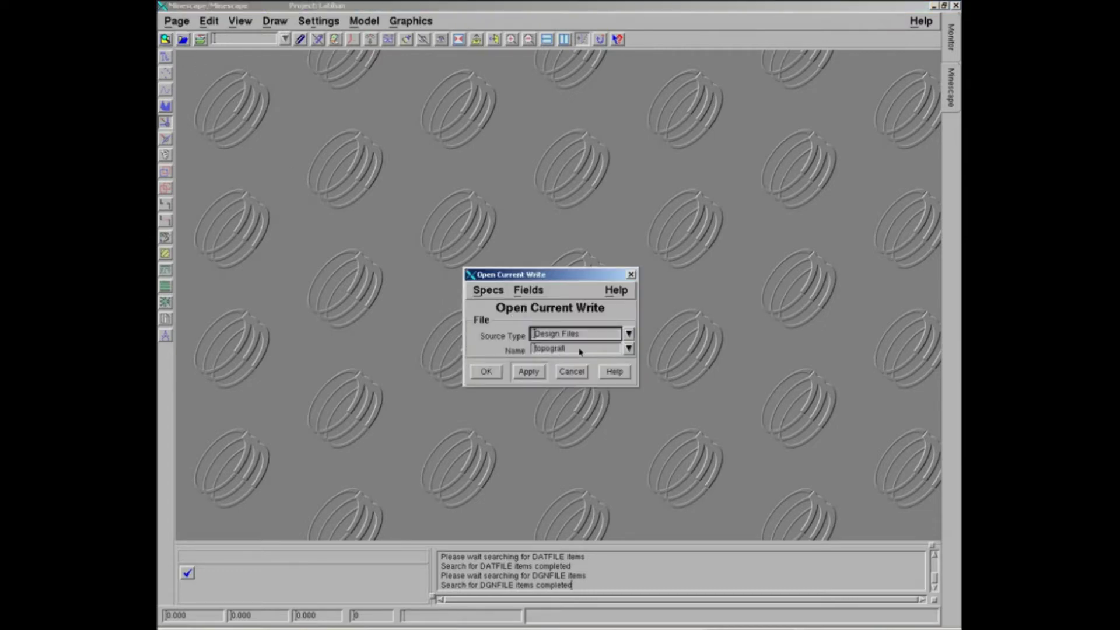
{"action": "left_click", "coordinate": [630, 348]}
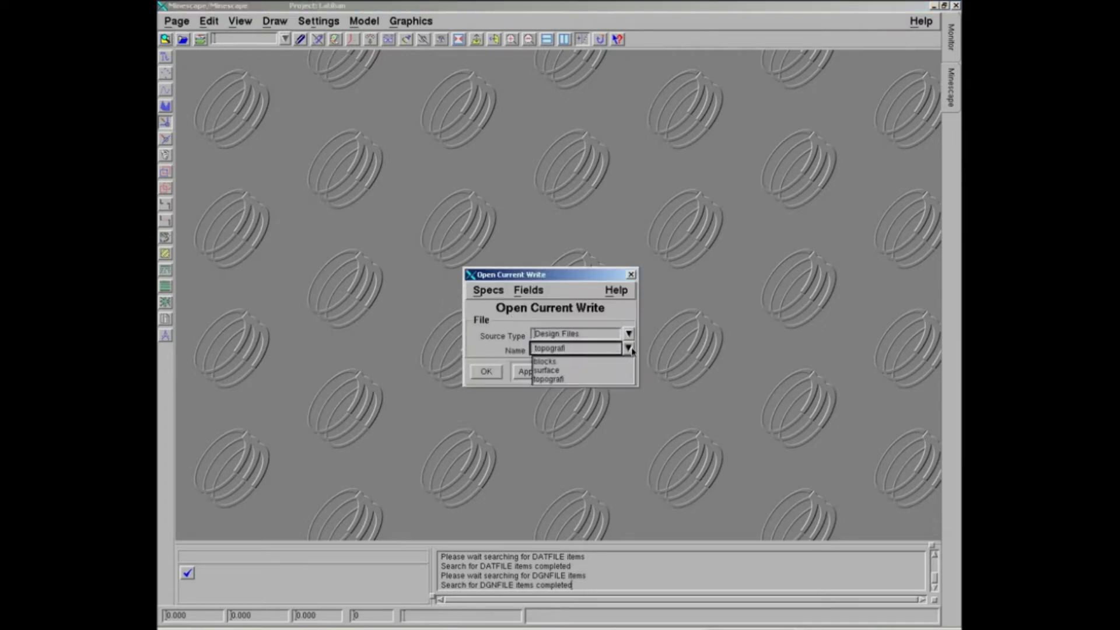
{"action": "left_click", "coordinate": [598, 352]}
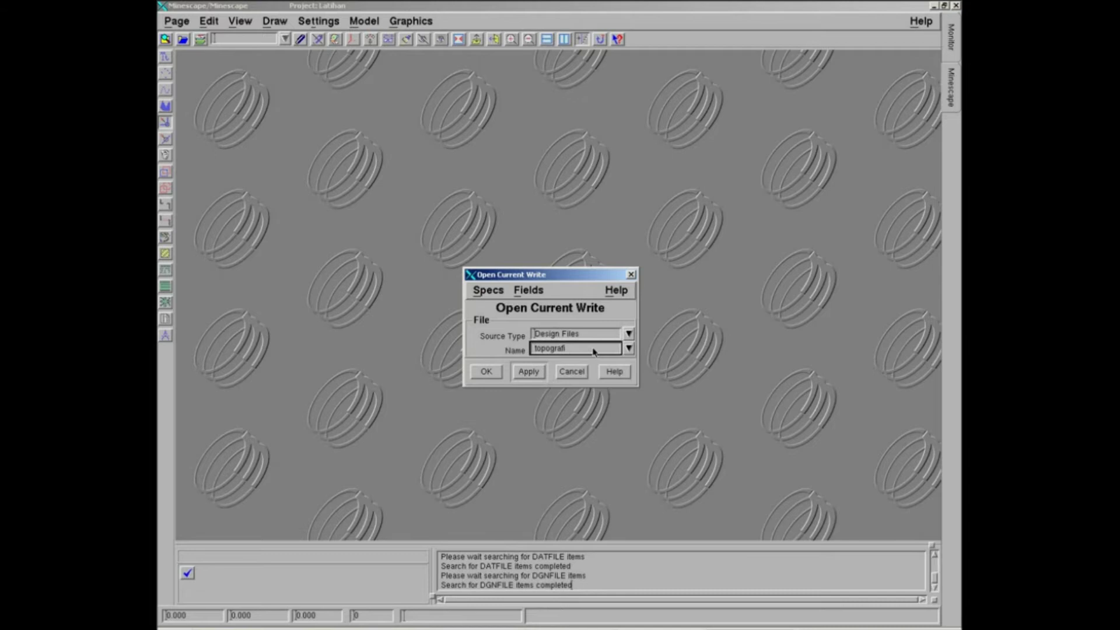
{"action": "left_click", "coordinate": [629, 350]}
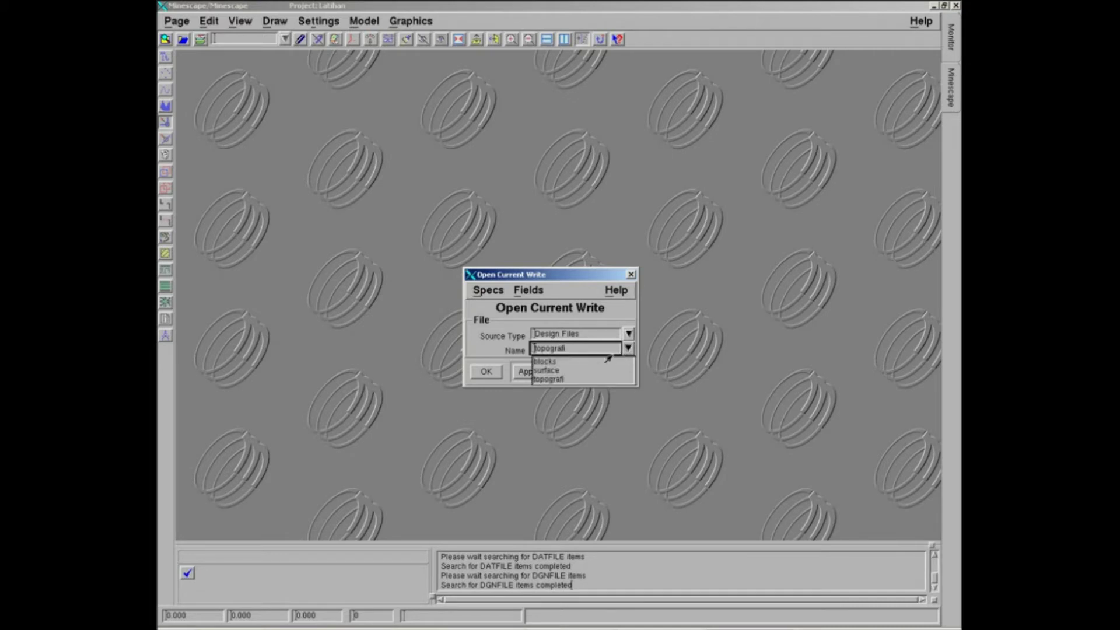
{"action": "left_click", "coordinate": [557, 379]}
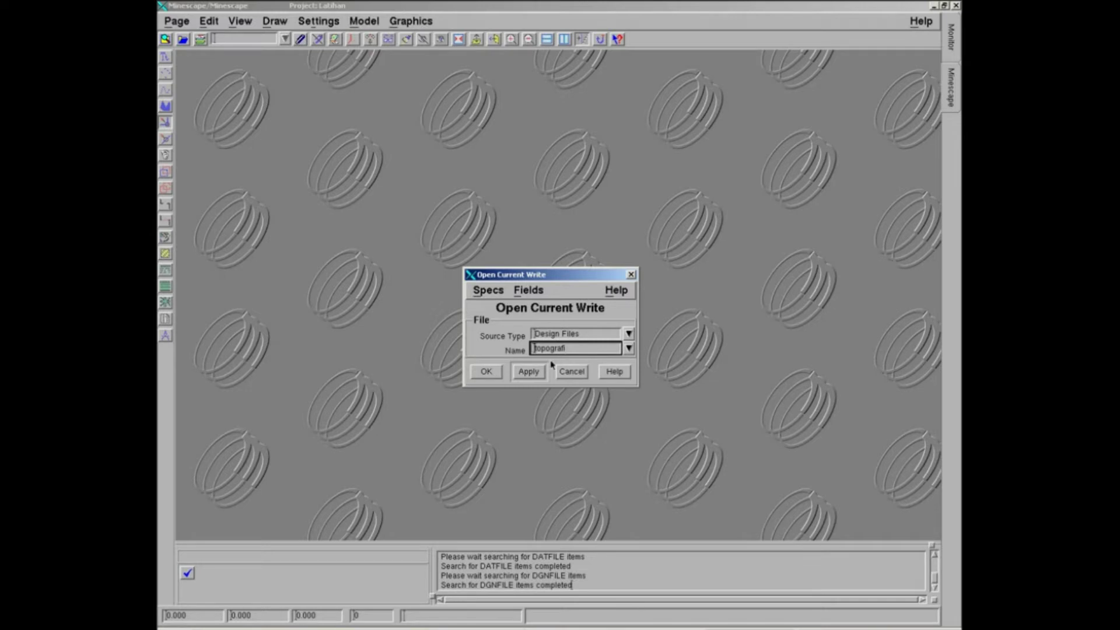
{"action": "left_click", "coordinate": [487, 371]}
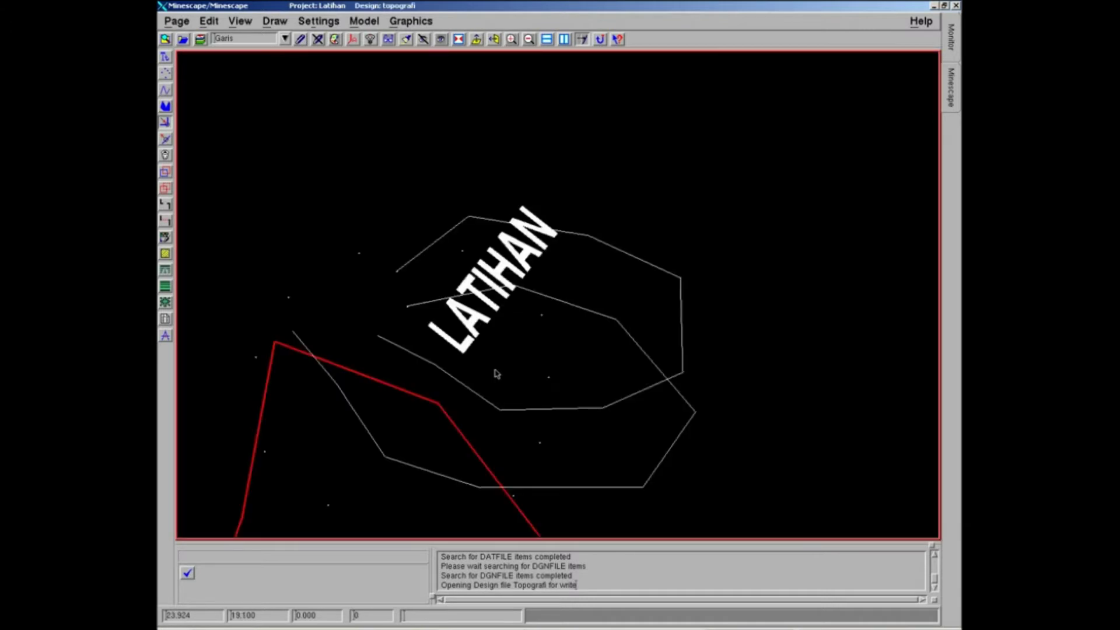
Make POST_TOPO_ORG the current layer of the open design file
{"action": "mouse_move", "coordinate": [490, 413]}
{"action": "middle_mouse_down"}
{"action": "mouse_move", "coordinate": [574, 304]}
{"action": "mouse_move", "coordinate": [554, 319]}
{"action": "middle_mouse_up"}
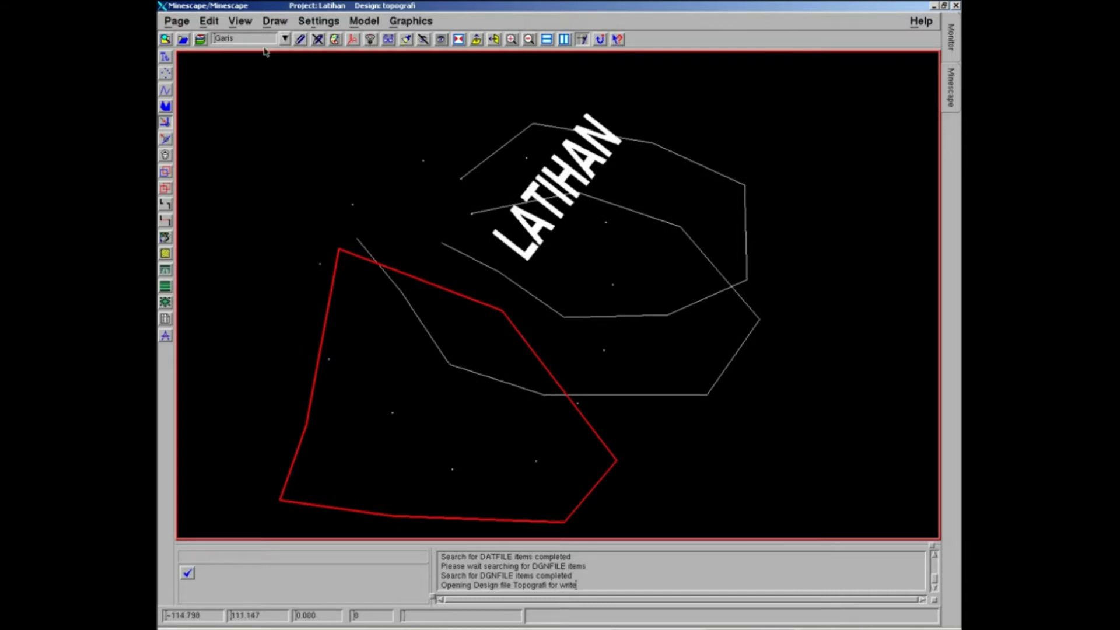
{"action": "mouse_move", "coordinate": [547, 322]}
{"action": "middle_mouse_down"}
{"action": "mouse_move", "coordinate": [577, 303]}
{"action": "mouse_move", "coordinate": [586, 331]}
{"action": "mouse_move", "coordinate": [619, 320]}
{"action": "mouse_move", "coordinate": [544, 318]}
{"action": "mouse_move", "coordinate": [613, 348]}
{"action": "mouse_move", "coordinate": [610, 299]}
{"action": "mouse_move", "coordinate": [606, 312]}
{"action": "middle_mouse_up"}
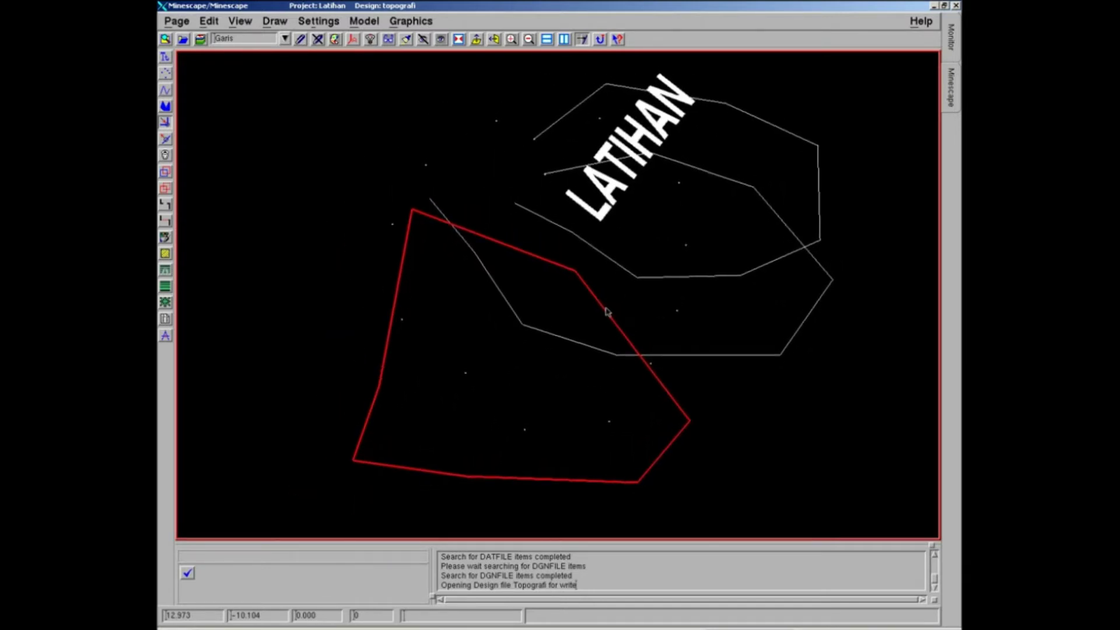
{"action": "mouse_move", "coordinate": [504, 248]}
{"action": "middle_mouse_down"}
{"action": "mouse_move", "coordinate": [490, 260]}
{"action": "mouse_move", "coordinate": [491, 284]}
{"action": "middle_mouse_up"}
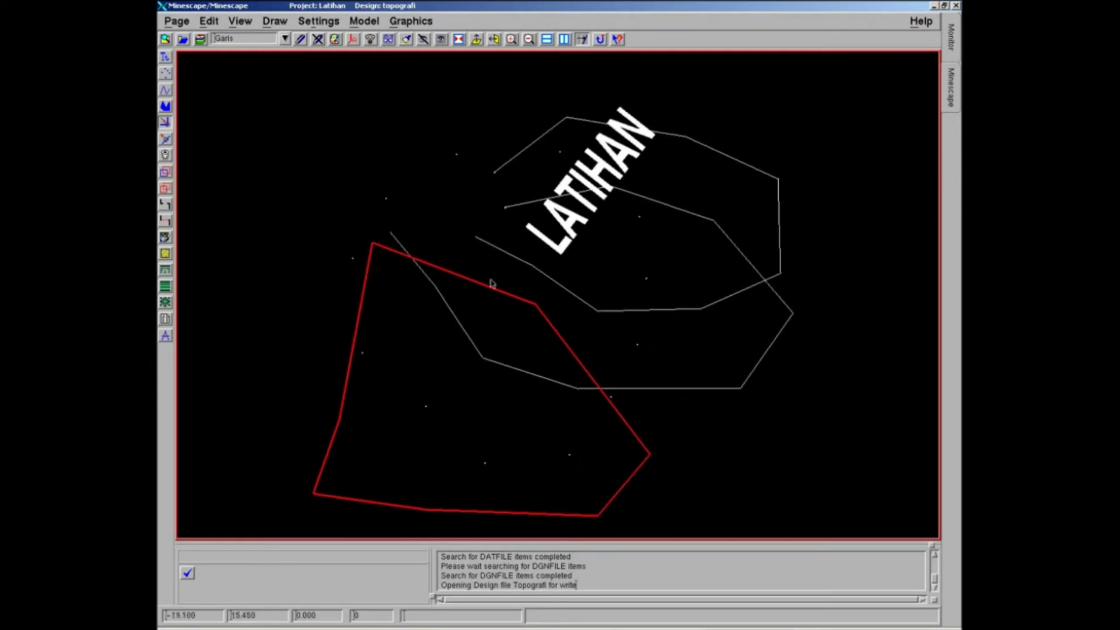
{"action": "middle_click_drag", "start_coordinate": [408, 252], "coordinate": [463, 258]}
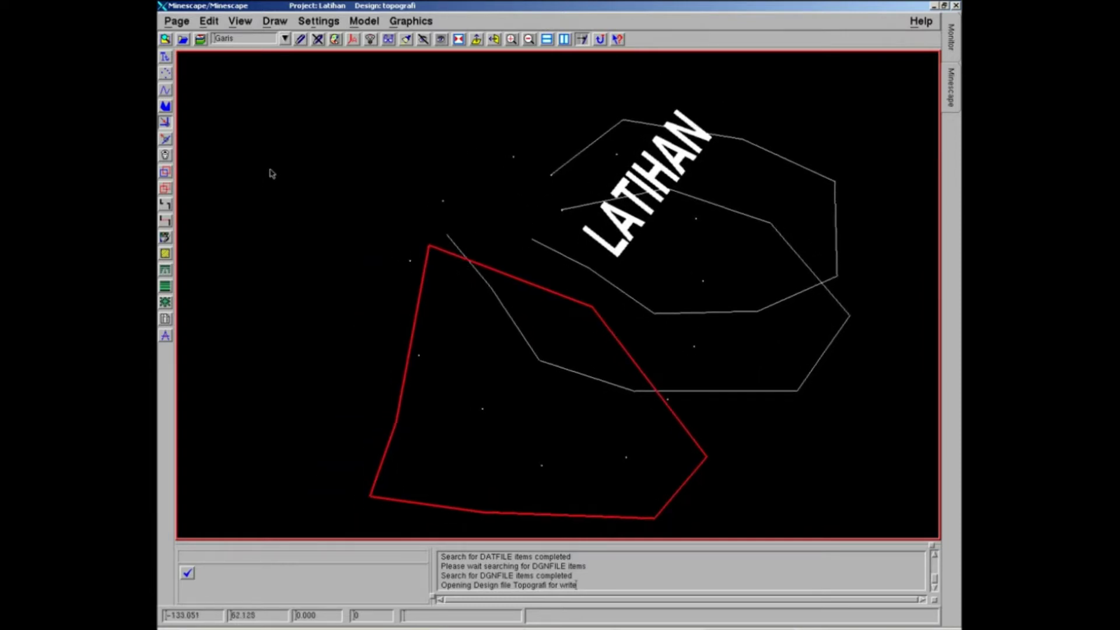
{"action": "left_click", "coordinate": [284, 40]}
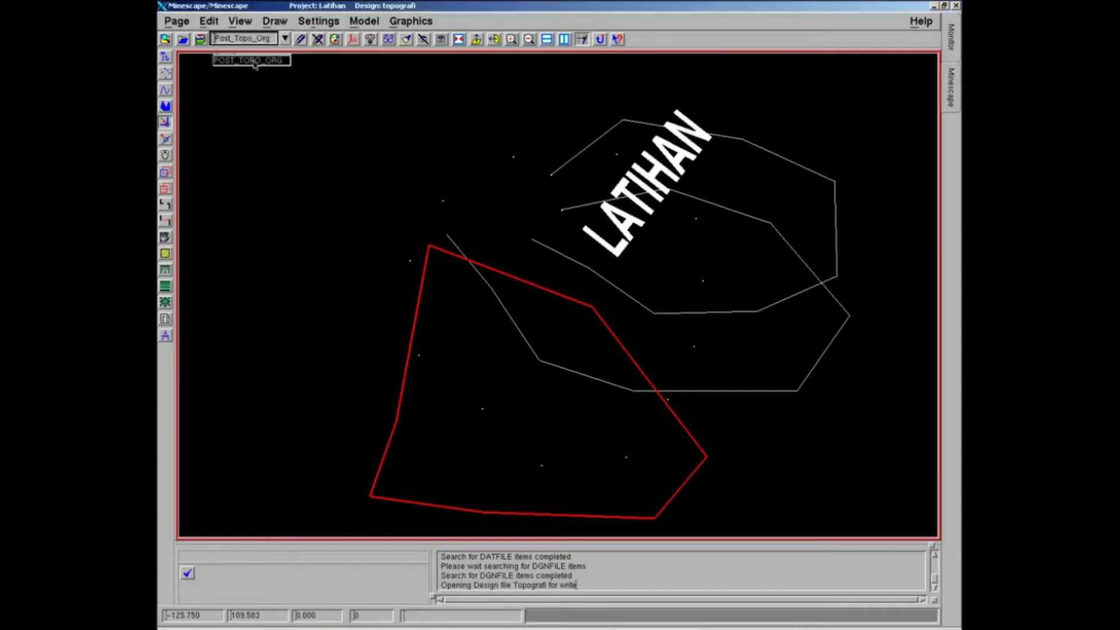
{"action": "left_click", "coordinate": [249, 61]}
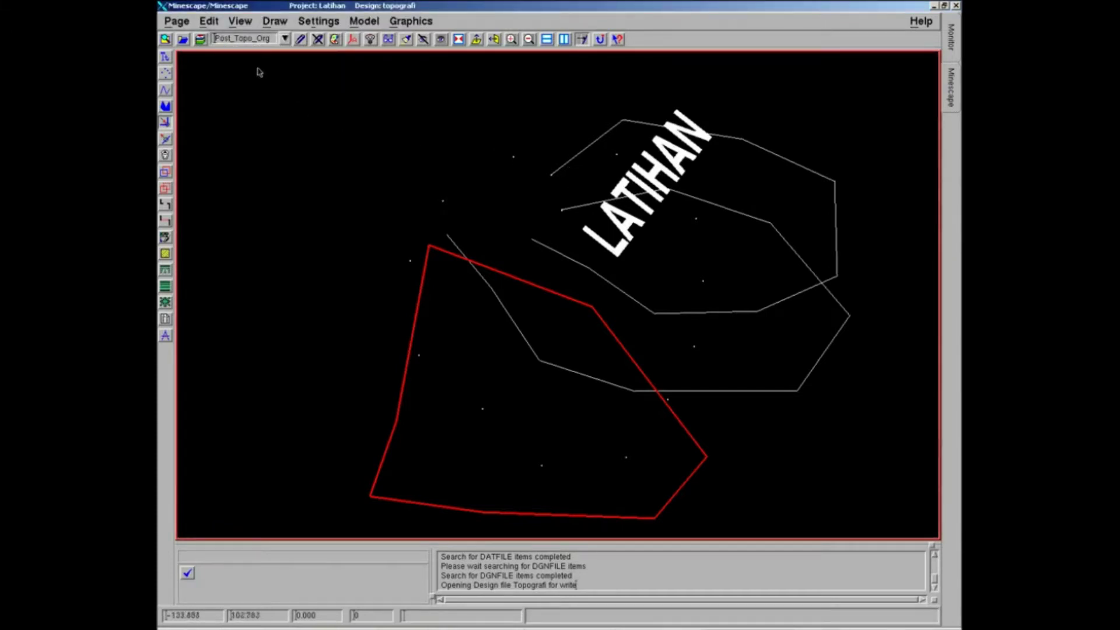
Remove the Garis layer from the display layers in the Layer Manager and apply the change
{"action": "left_click", "coordinate": [201, 40]}
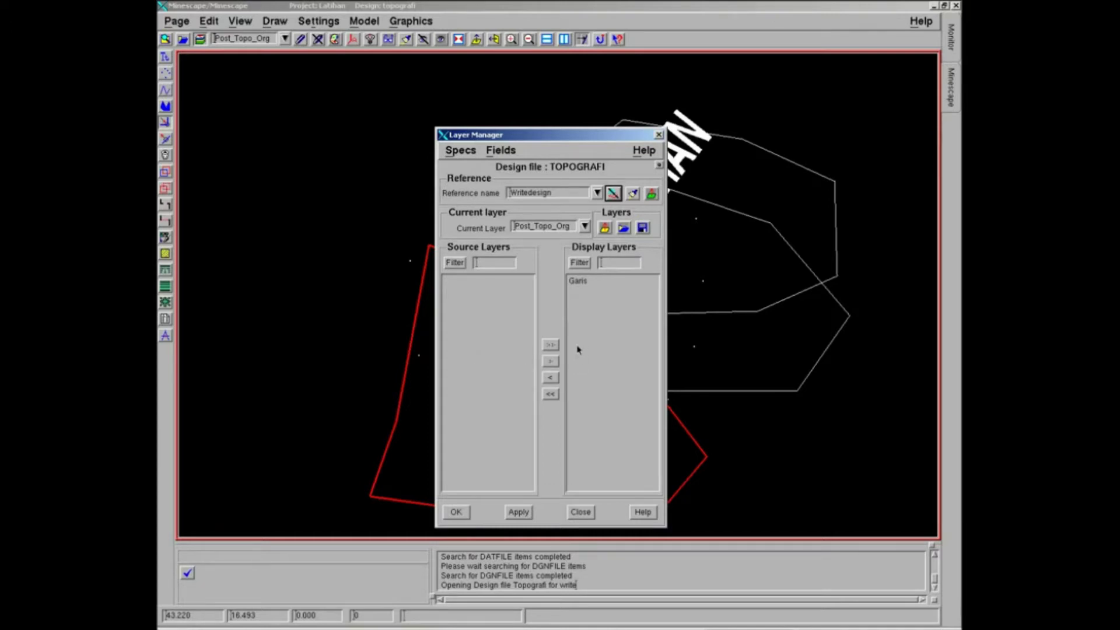
{"action": "left_click", "coordinate": [586, 283]}
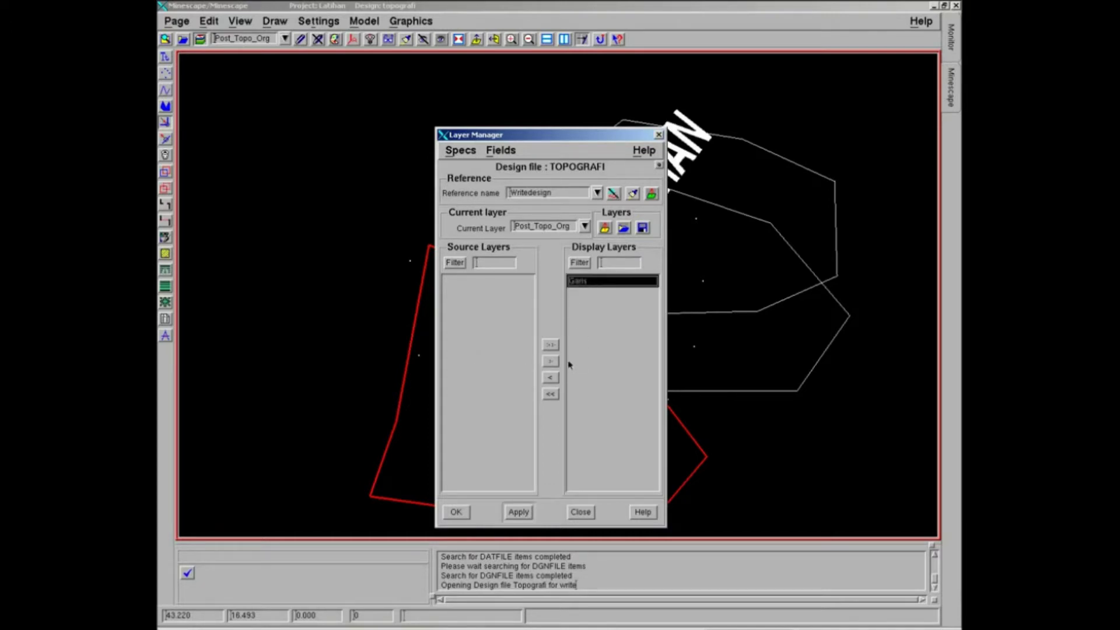
{"action": "left_click", "coordinate": [551, 379]}
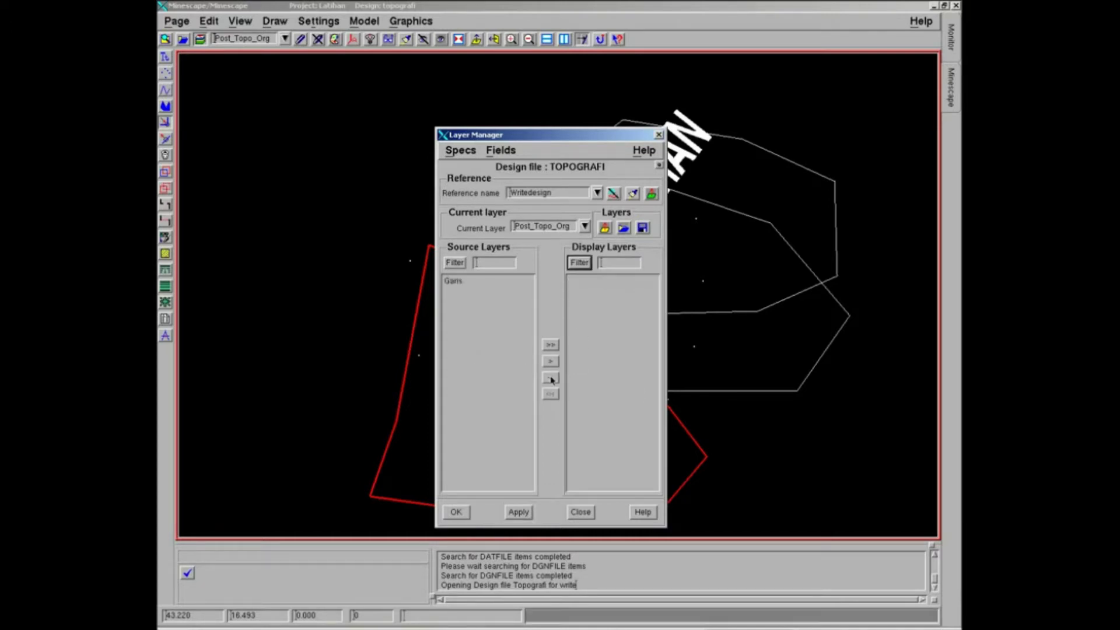
{"action": "left_click", "coordinate": [456, 512]}
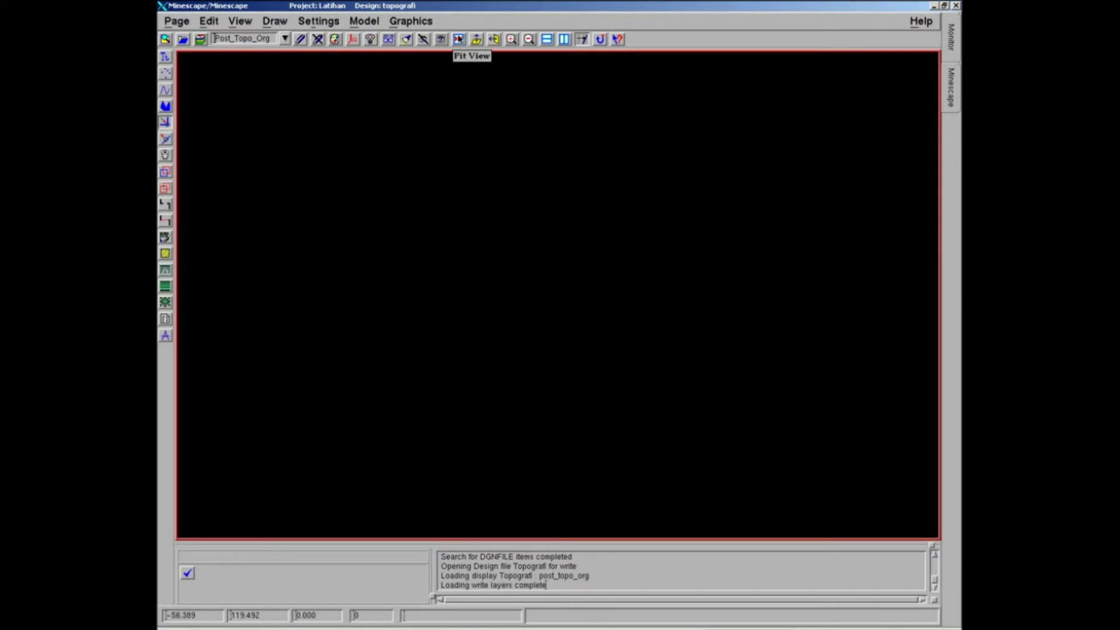
Fit the view to the imported topography points and zoom in to examine the point cloud
{"action": "left_click", "coordinate": [459, 39]}
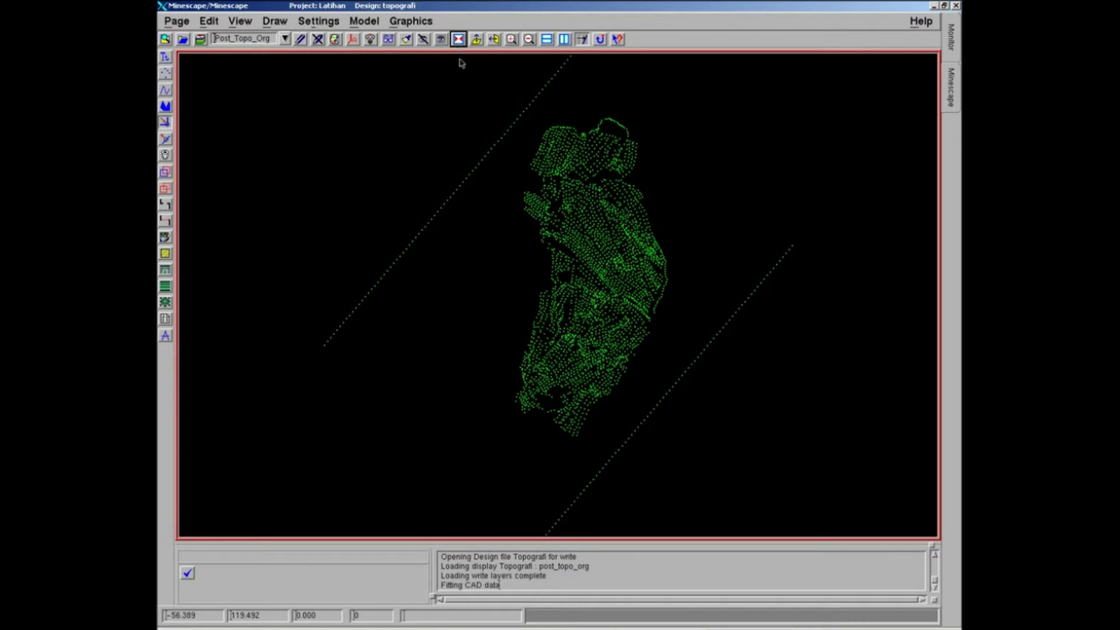
{"action": "left_click_drag", "start_coordinate": [449, 396], "coordinate": [505, 392]}
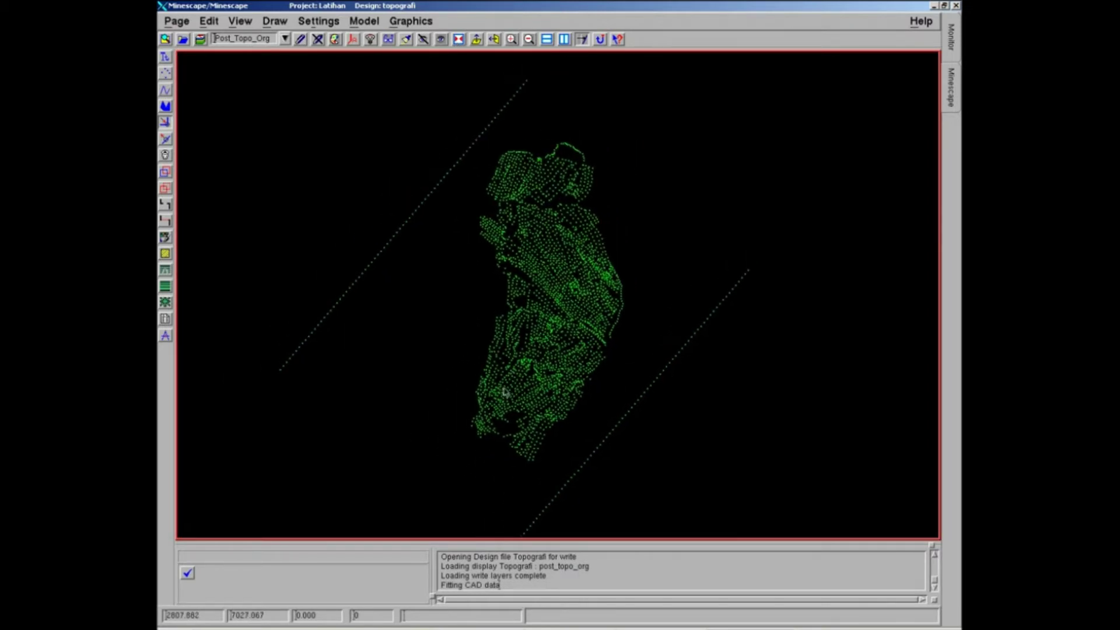
{"action": "mouse_move", "coordinate": [422, 390]}
{"action": "left_mouse_down"}
{"action": "mouse_move", "coordinate": [435, 383]}
{"action": "mouse_move", "coordinate": [412, 393]}
{"action": "mouse_move", "coordinate": [413, 415]}
{"action": "mouse_move", "coordinate": [415, 392]}
{"action": "left_mouse_up"}
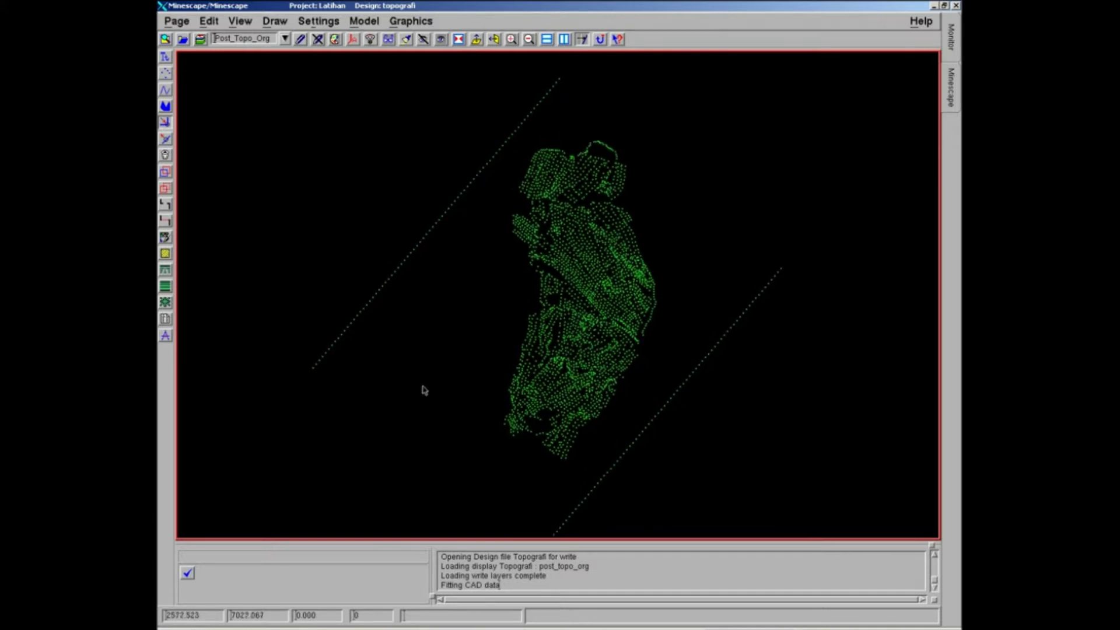
{"action": "left_click_drag", "start_coordinate": [426, 384], "coordinate": [398, 397]}
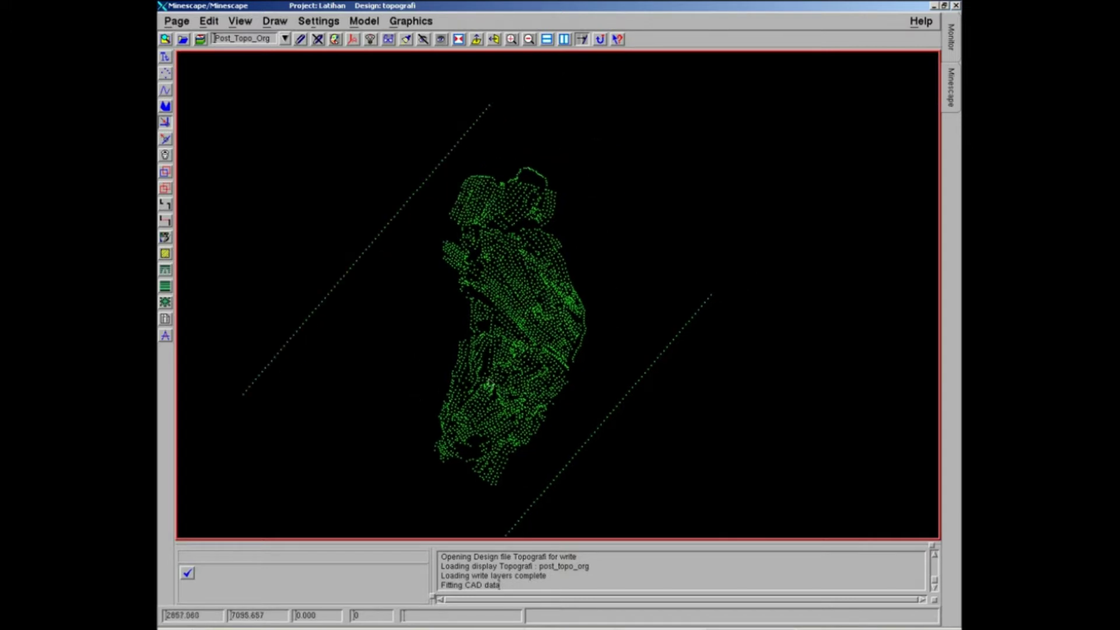
{"action": "left_click_drag", "start_coordinate": [522, 346], "coordinate": [525, 338]}
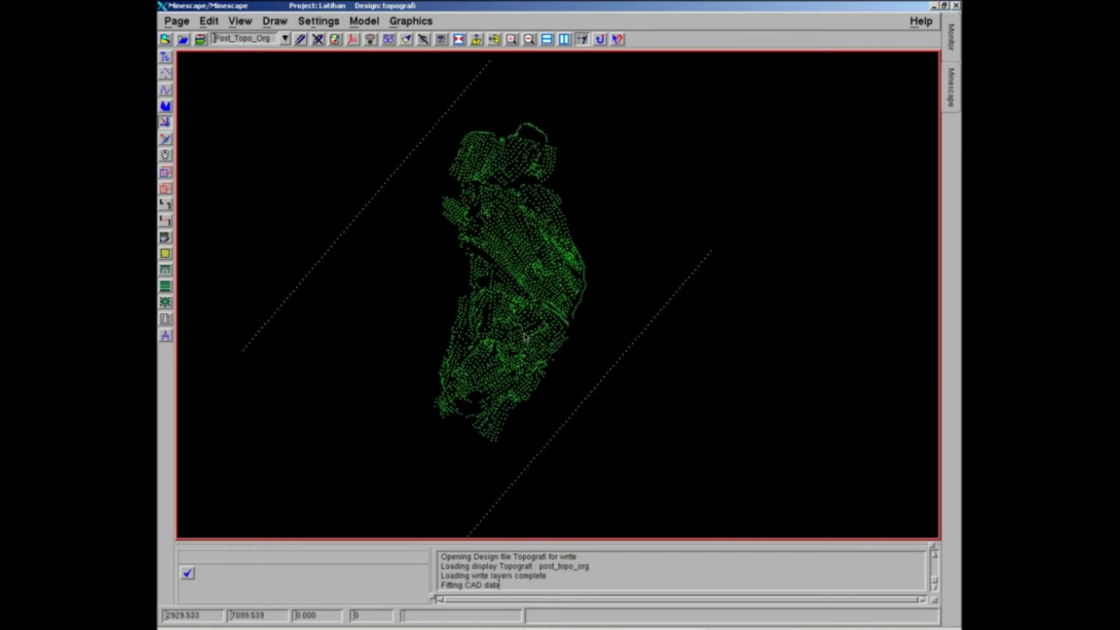
{"action": "scroll", "coordinate": [524, 337], "scroll_direction": "up", "scroll_amount": 2}
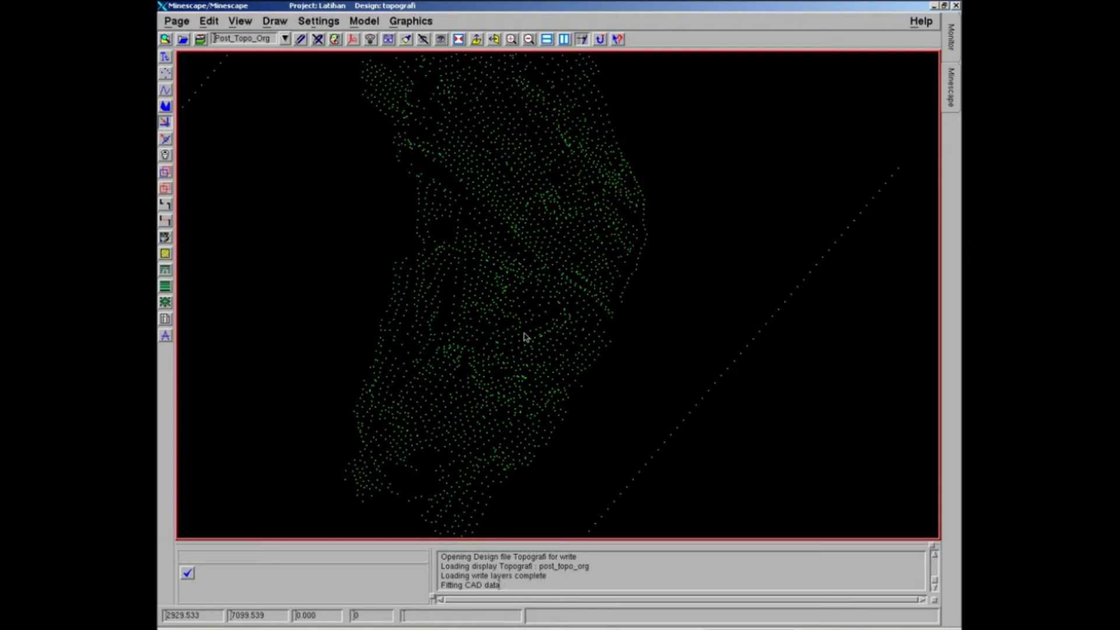
Examine the full extent of the topography points between the two diagonal dotted lines, and the northern part of the cloud up close
{"action": "scroll", "coordinate": [523, 337], "scroll_direction": "down", "scroll_amount": 3}
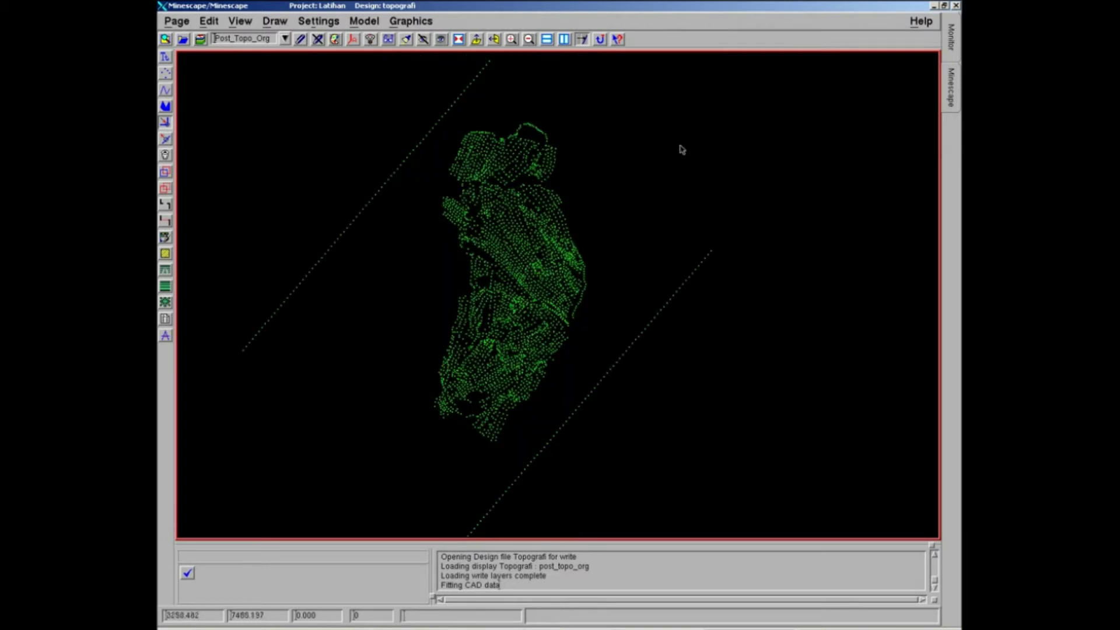
{"action": "middle_click_drag", "start_coordinate": [778, 129], "coordinate": [777, 170]}
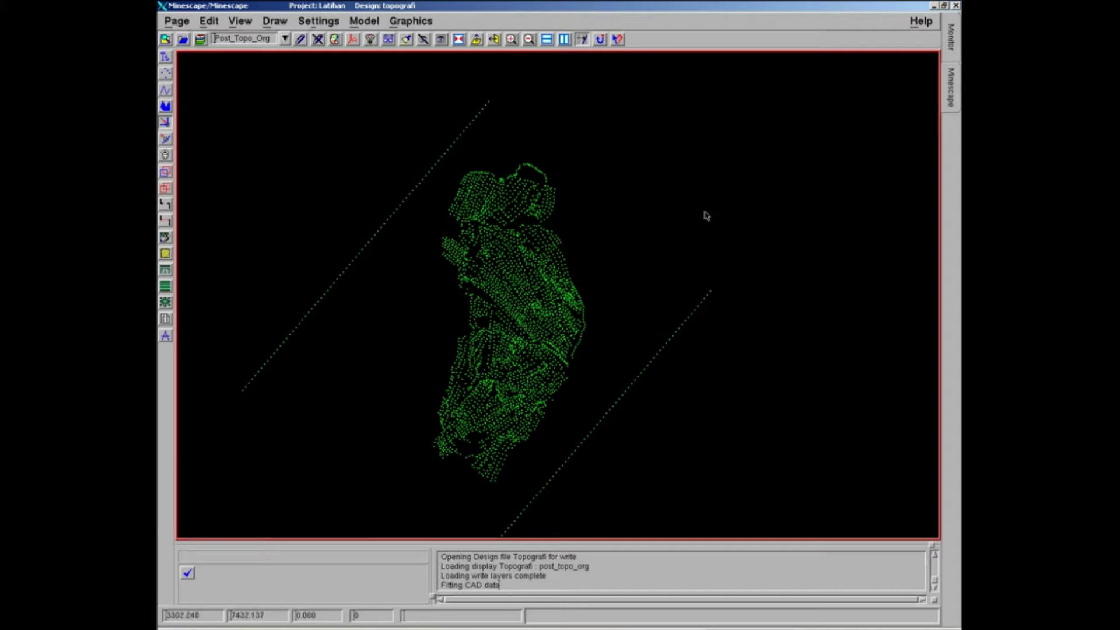
{"action": "middle_click_drag", "start_coordinate": [600, 275], "coordinate": [592, 303]}
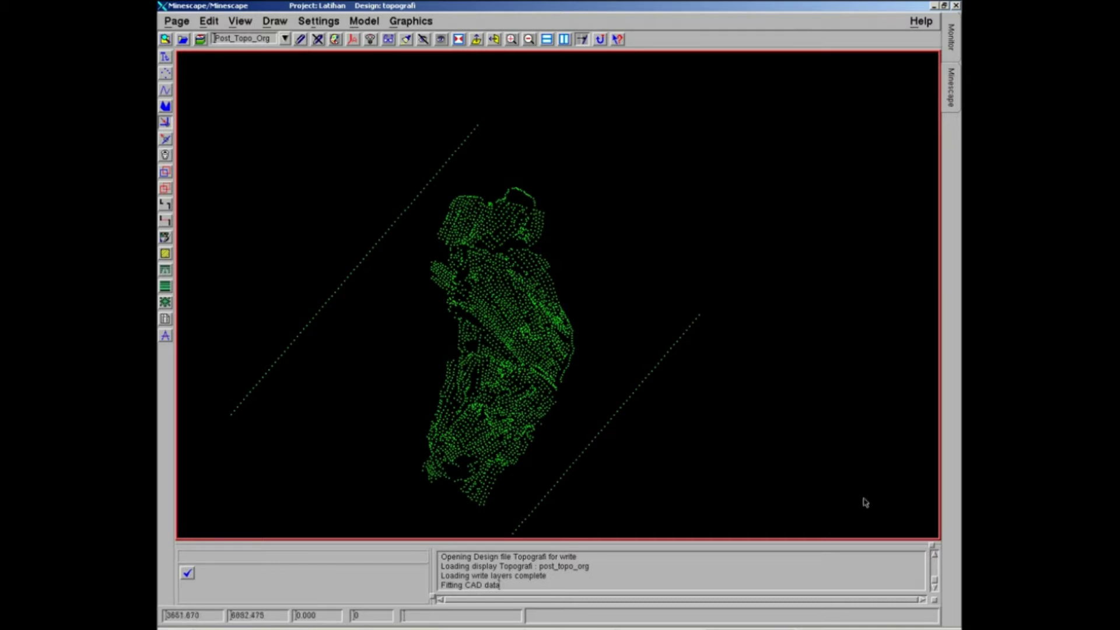
{"action": "middle_click_drag", "start_coordinate": [257, 249], "coordinate": [364, 268]}
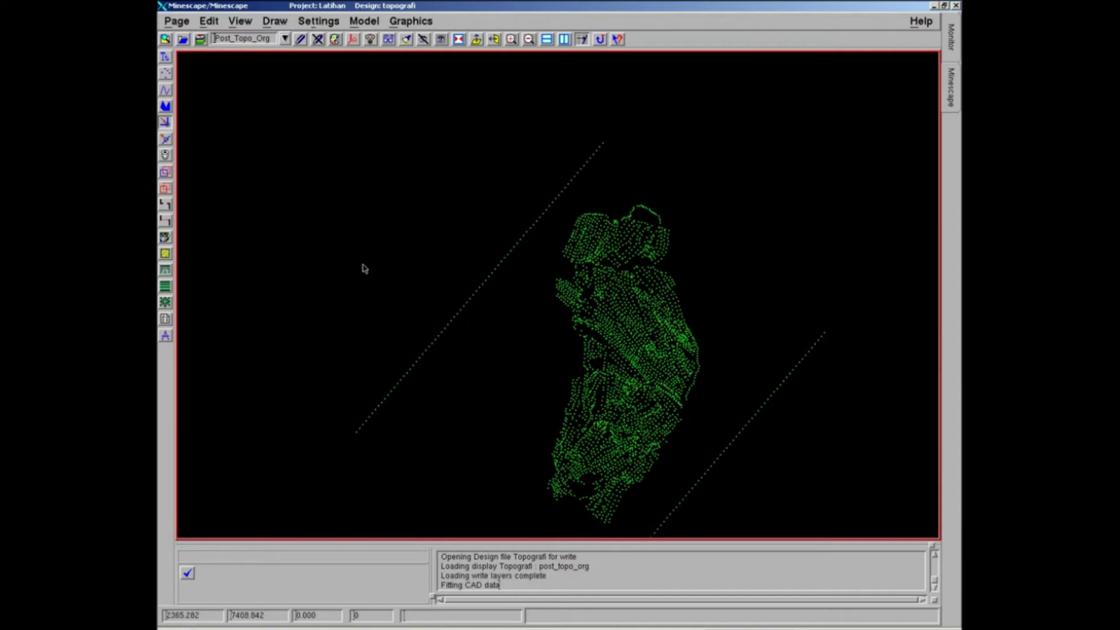
{"action": "middle_click_drag", "start_coordinate": [432, 329], "coordinate": [353, 263]}
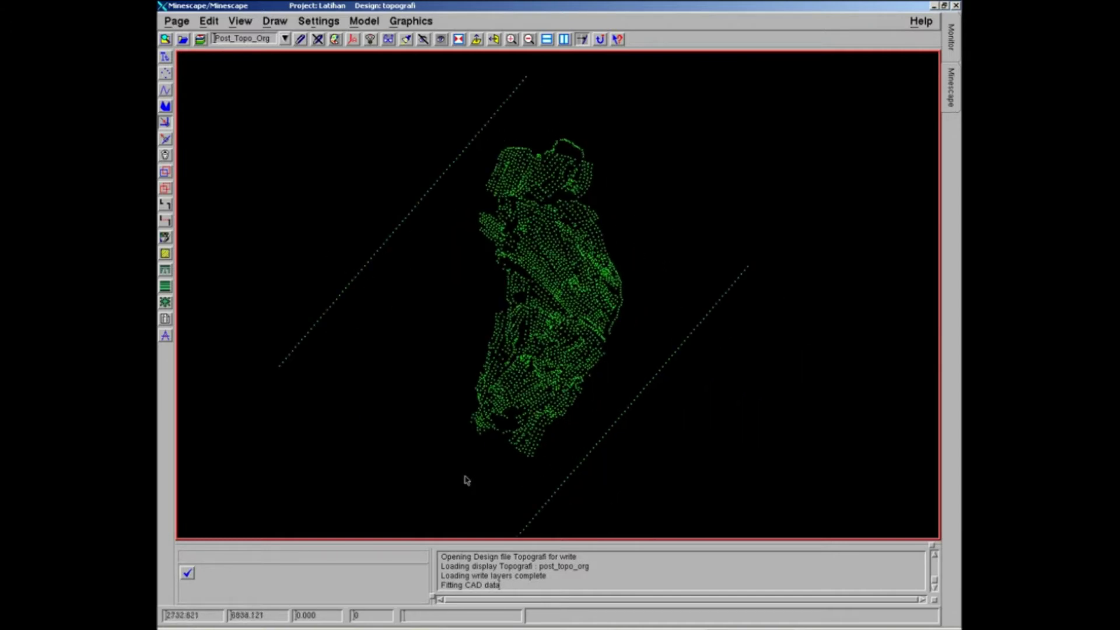
{"action": "middle_click_drag", "start_coordinate": [443, 366], "coordinate": [440, 381]}
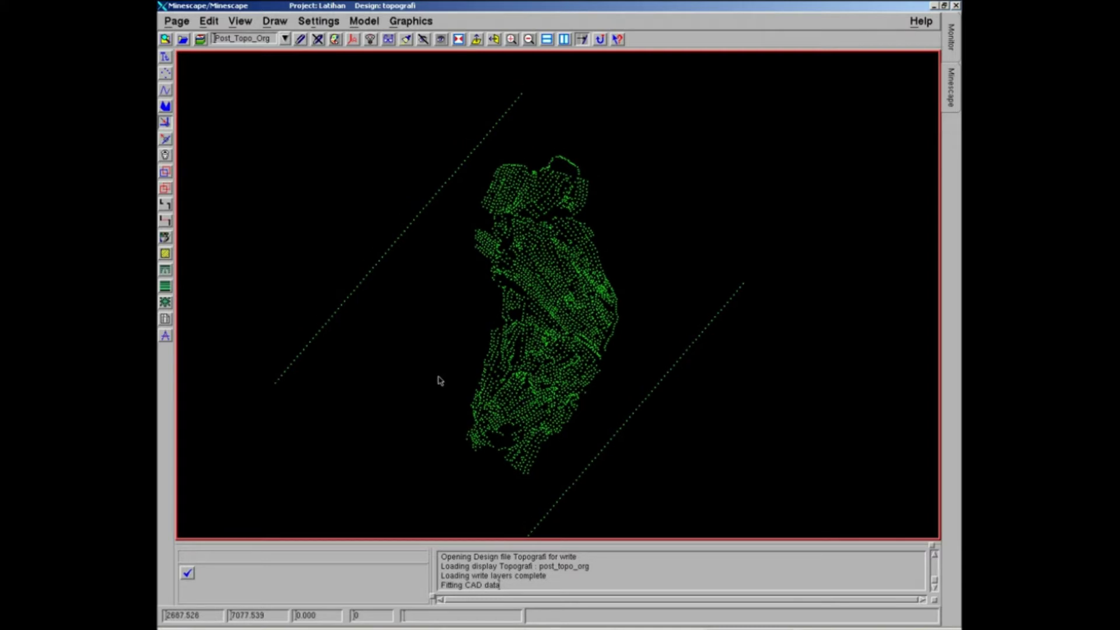
{"action": "middle_click_drag", "start_coordinate": [455, 365], "coordinate": [490, 332]}
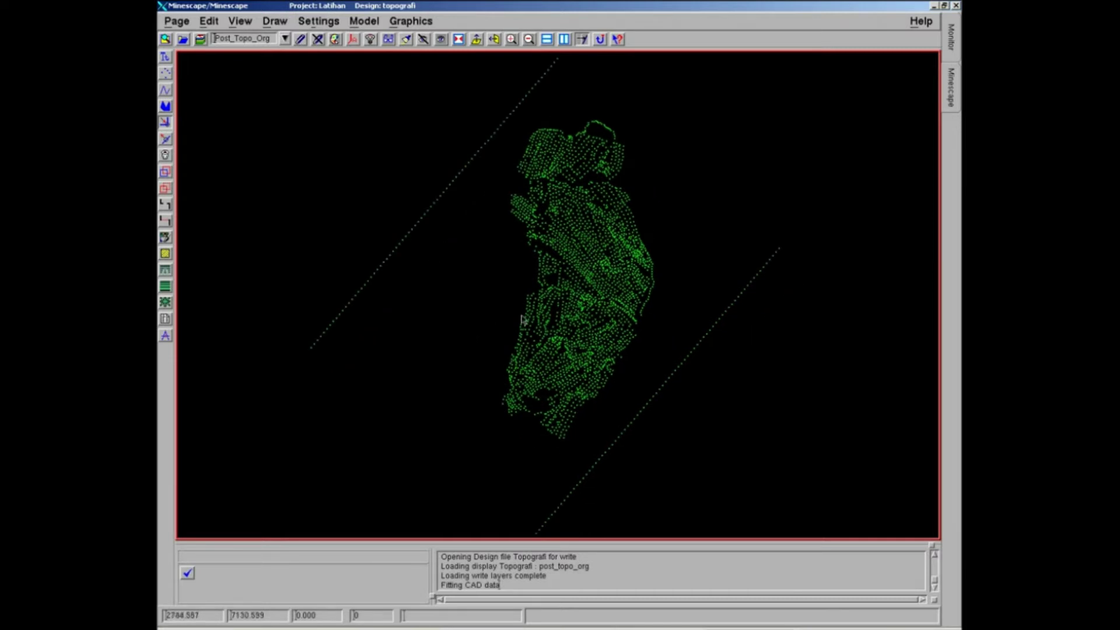
{"action": "scroll", "coordinate": [527, 319], "scroll_direction": "up", "scroll_amount": 1}
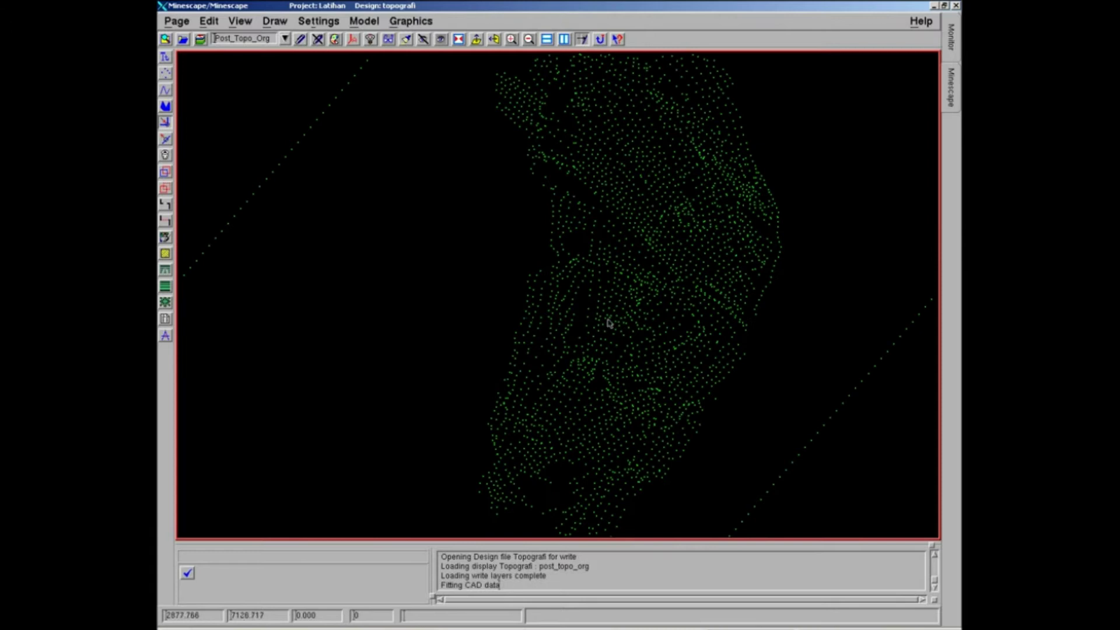
{"action": "middle_click_drag", "start_coordinate": [569, 340], "coordinate": [418, 408]}
{"action": "middle_click_drag", "start_coordinate": [444, 320], "coordinate": [525, 368]}
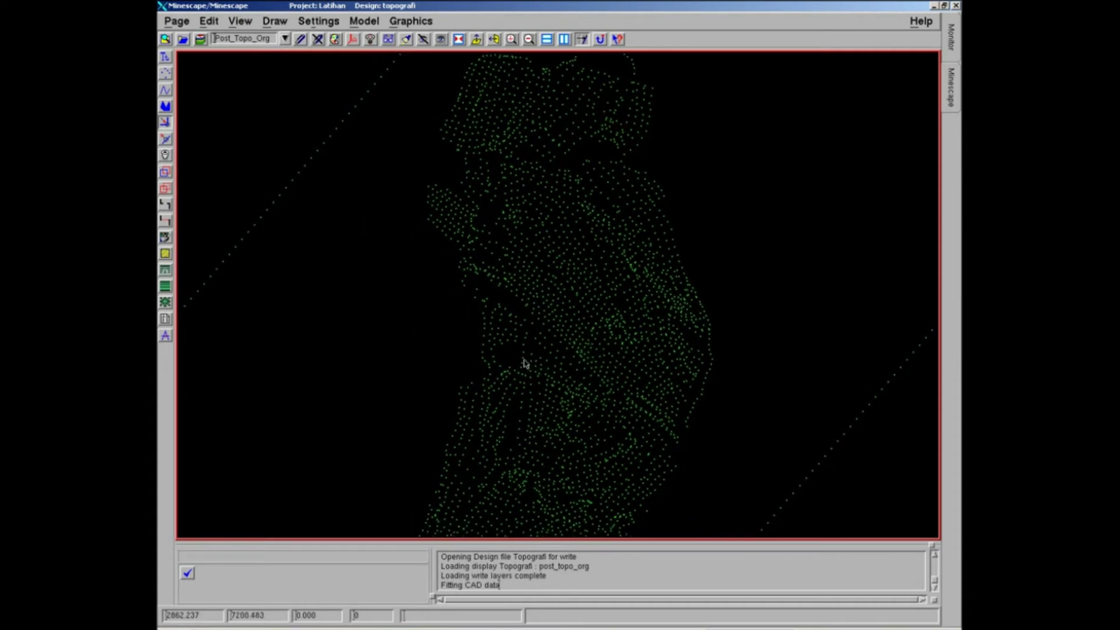
{"action": "middle_click_drag", "start_coordinate": [375, 303], "coordinate": [437, 333]}
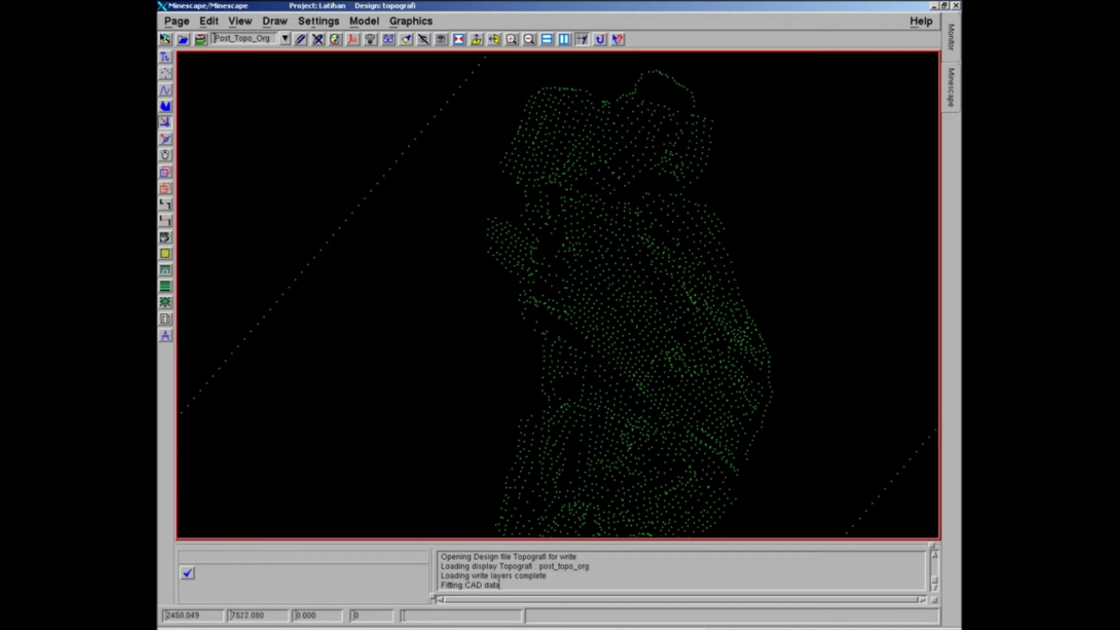
View the contents of the data file topo original.prn in the Minescape Explorer and close it without changes
{"action": "left_click", "coordinate": [165, 39]}
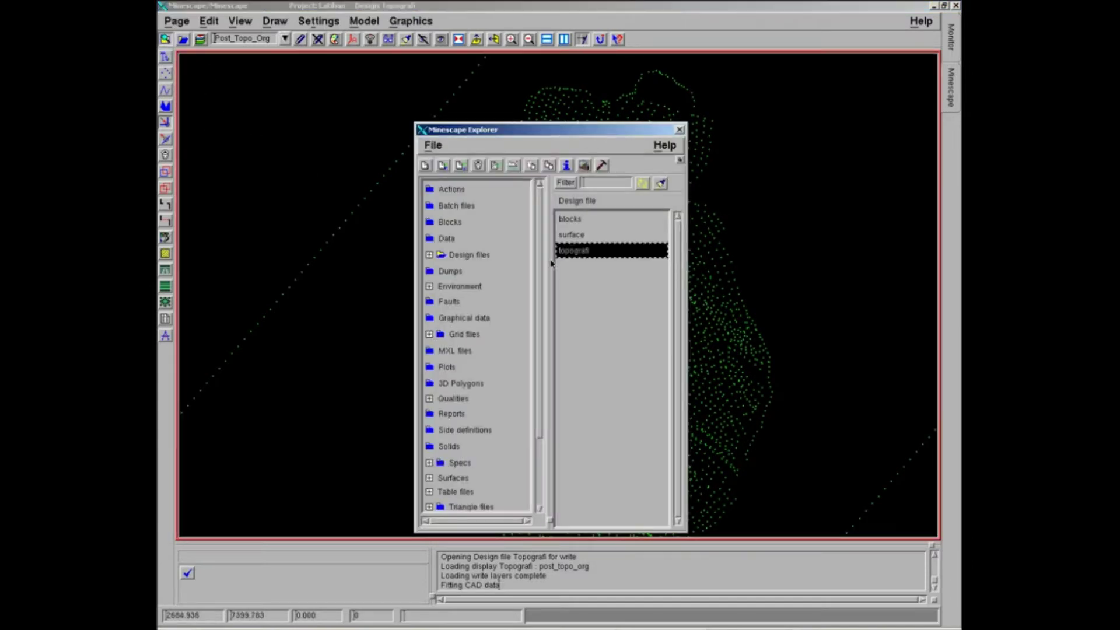
{"action": "left_click", "coordinate": [447, 239]}
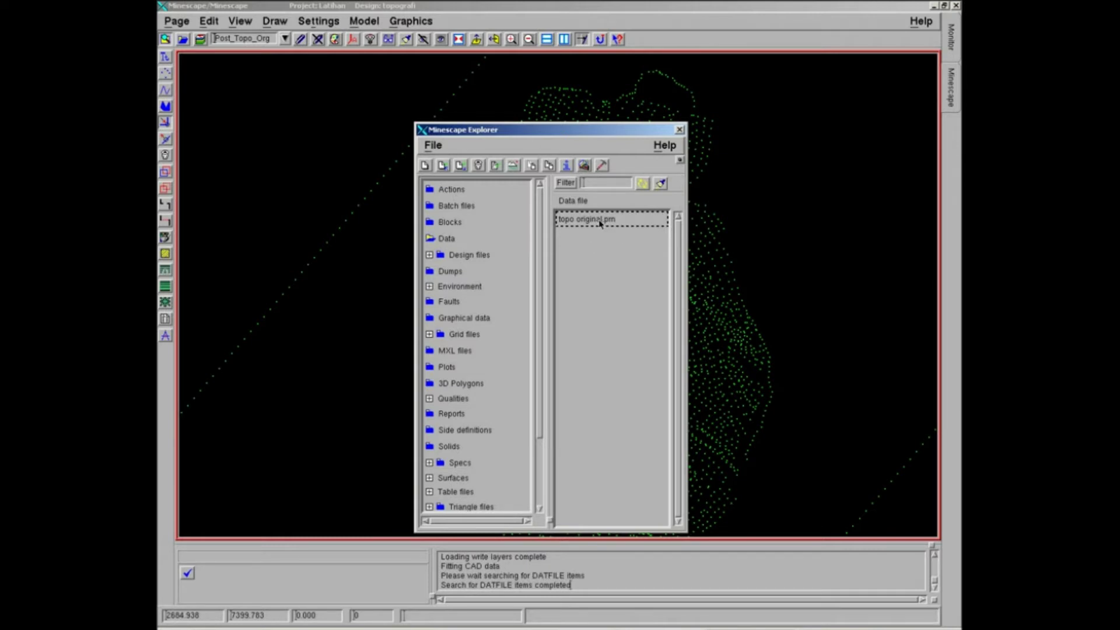
{"action": "left_click", "coordinate": [601, 223]}
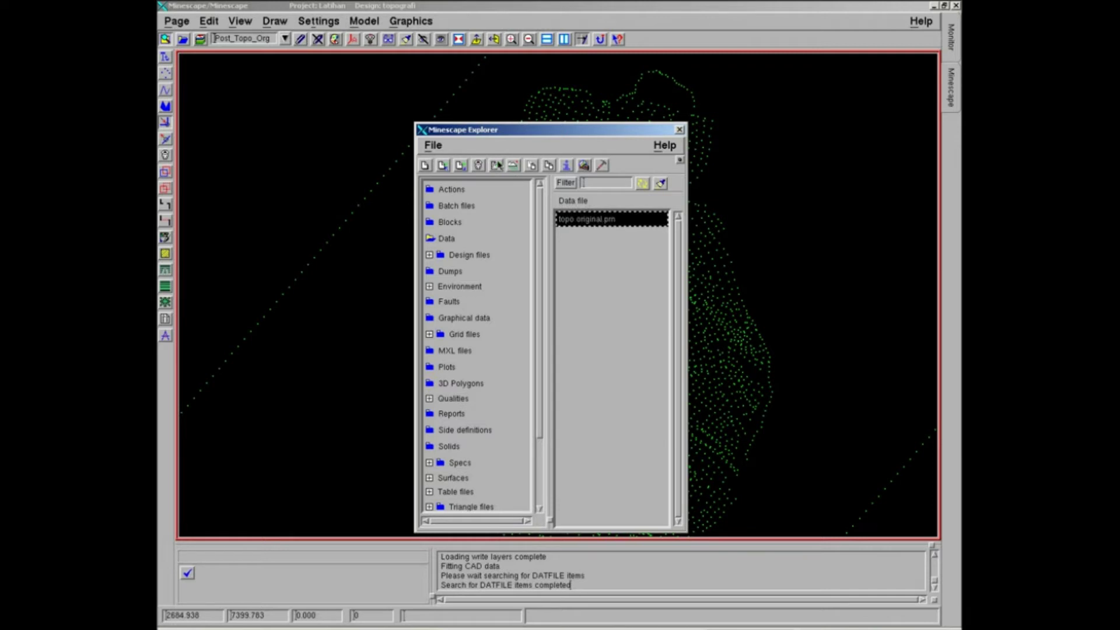
{"action": "left_click", "coordinate": [496, 166]}
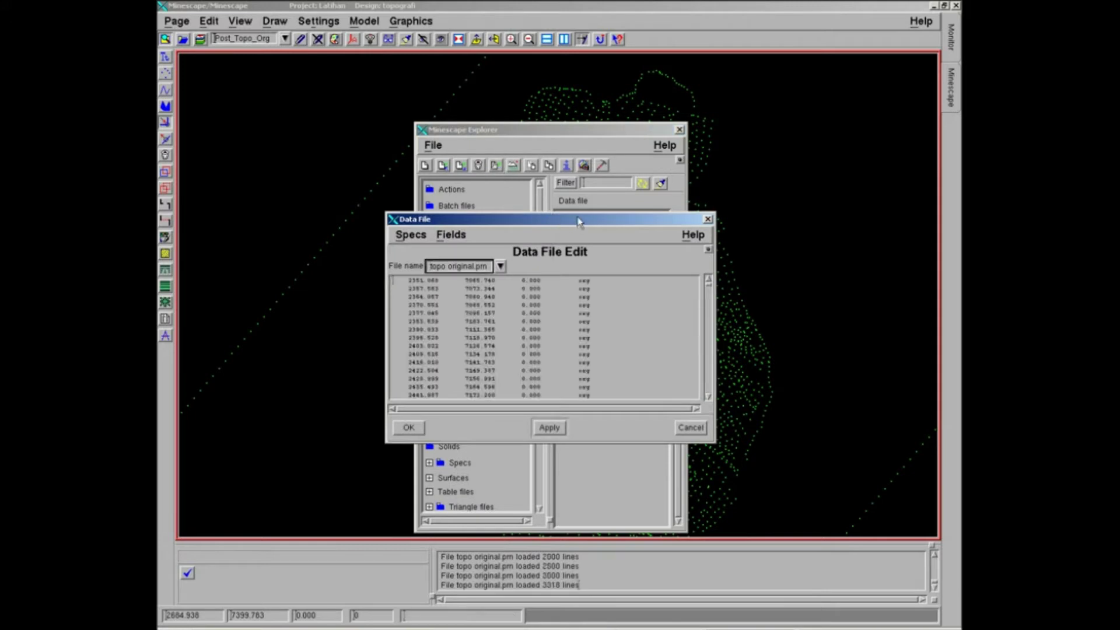
{"action": "left_click_drag", "start_coordinate": [578, 220], "coordinate": [377, 67]}
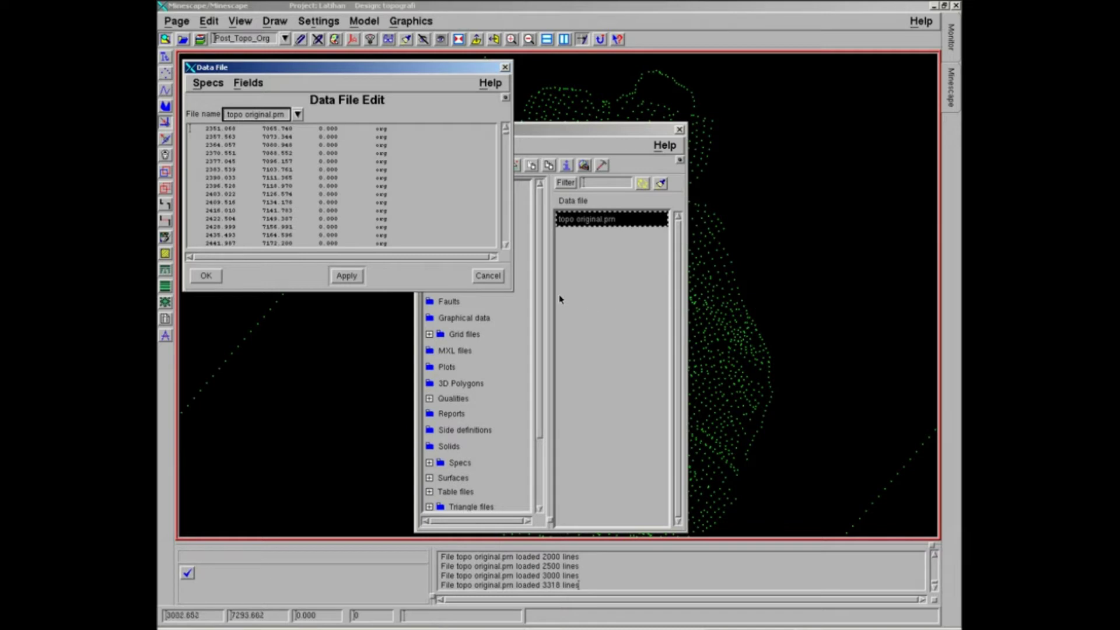
{"action": "left_click", "coordinate": [488, 276]}
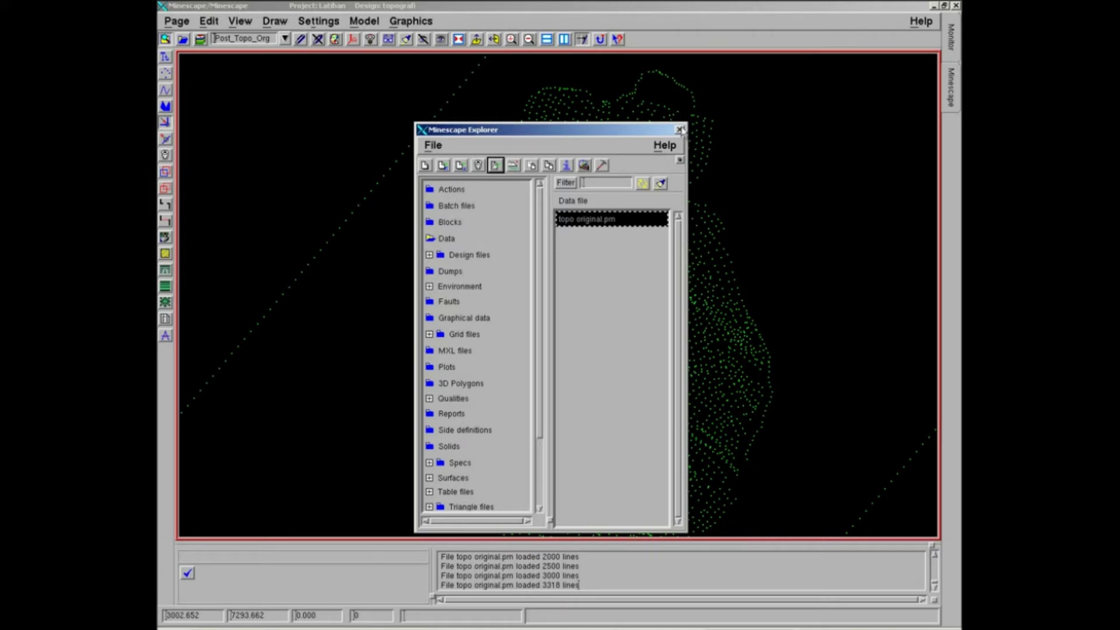
{"action": "left_click", "coordinate": [680, 130]}
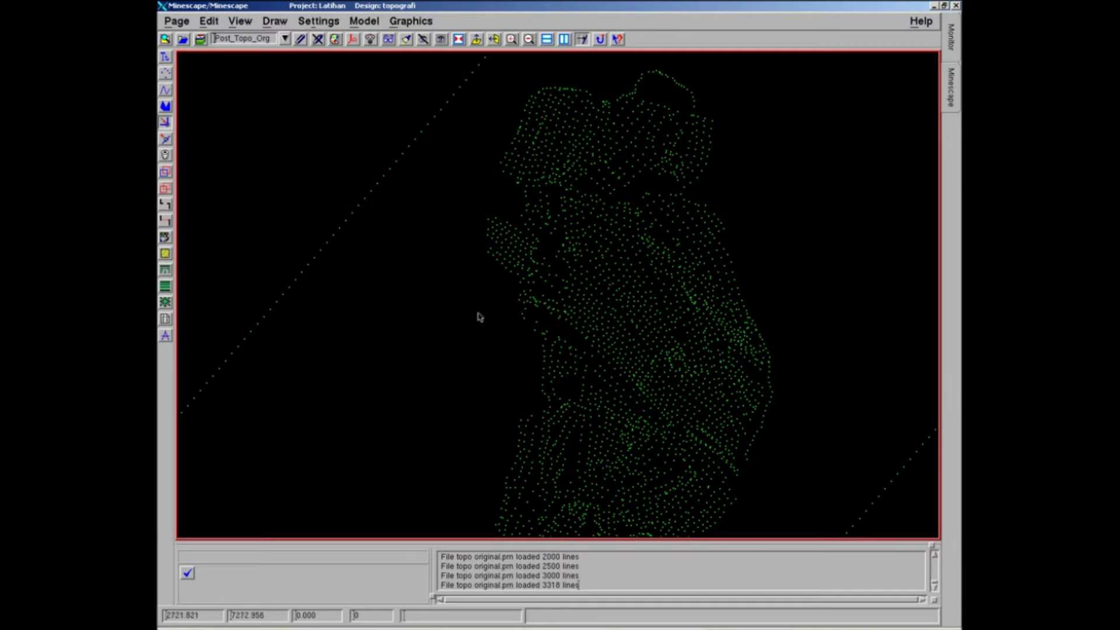
{"action": "middle_click_drag", "start_coordinate": [422, 337], "coordinate": [447, 332]}
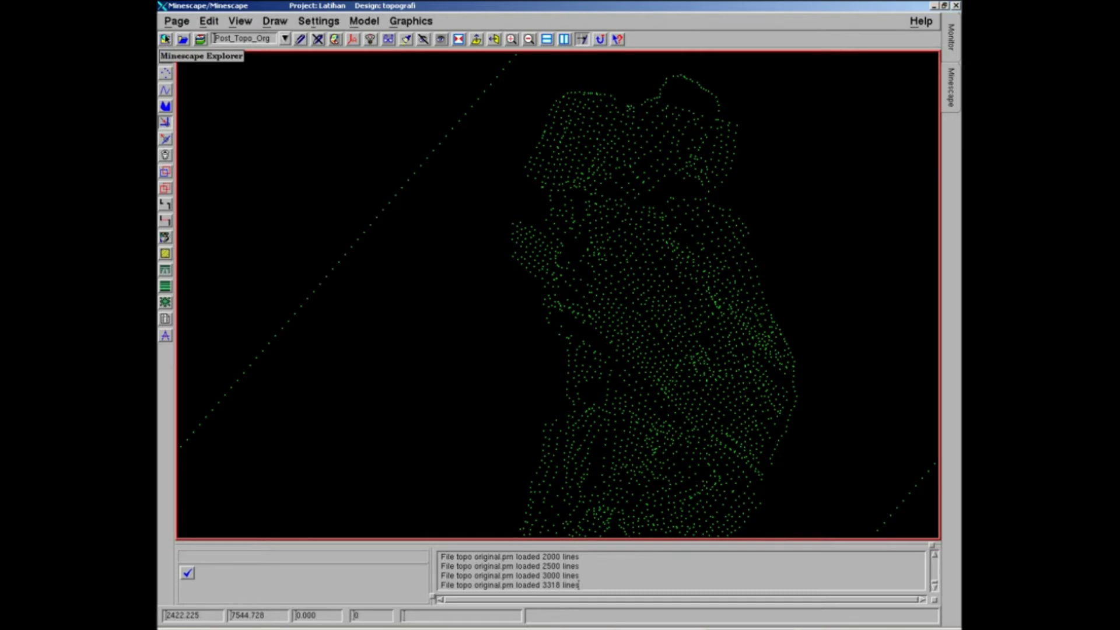
Start creating a Generic table file named tab_topo_org in the Minescape Explorer
{"action": "left_click", "coordinate": [165, 56]}
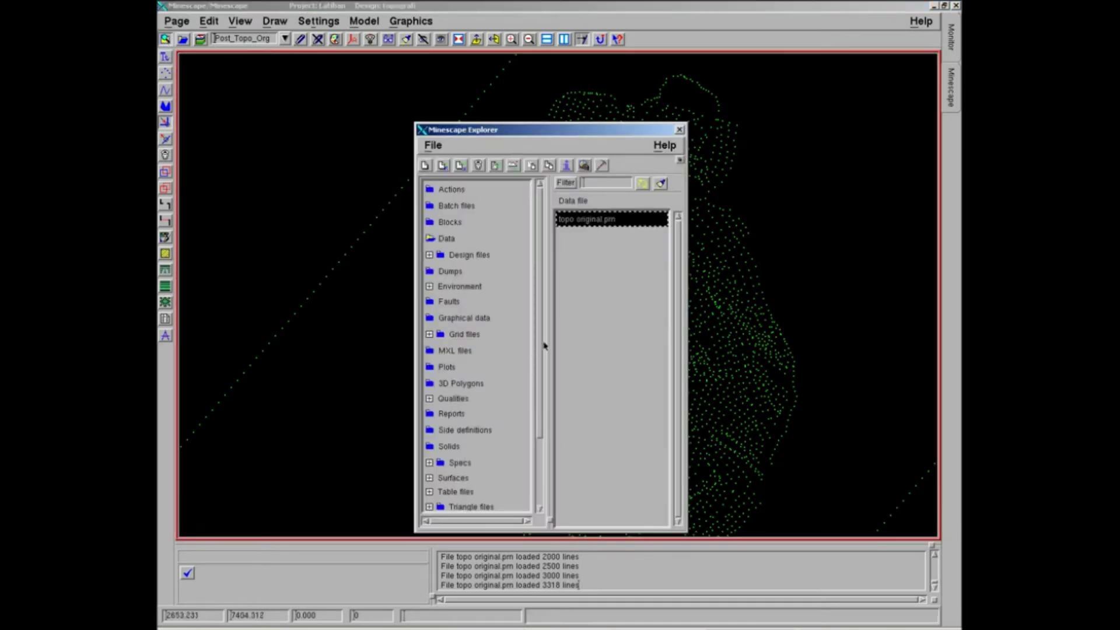
{"action": "scroll", "coordinate": [535, 338], "scroll_direction": "down", "scroll_amount": 5}
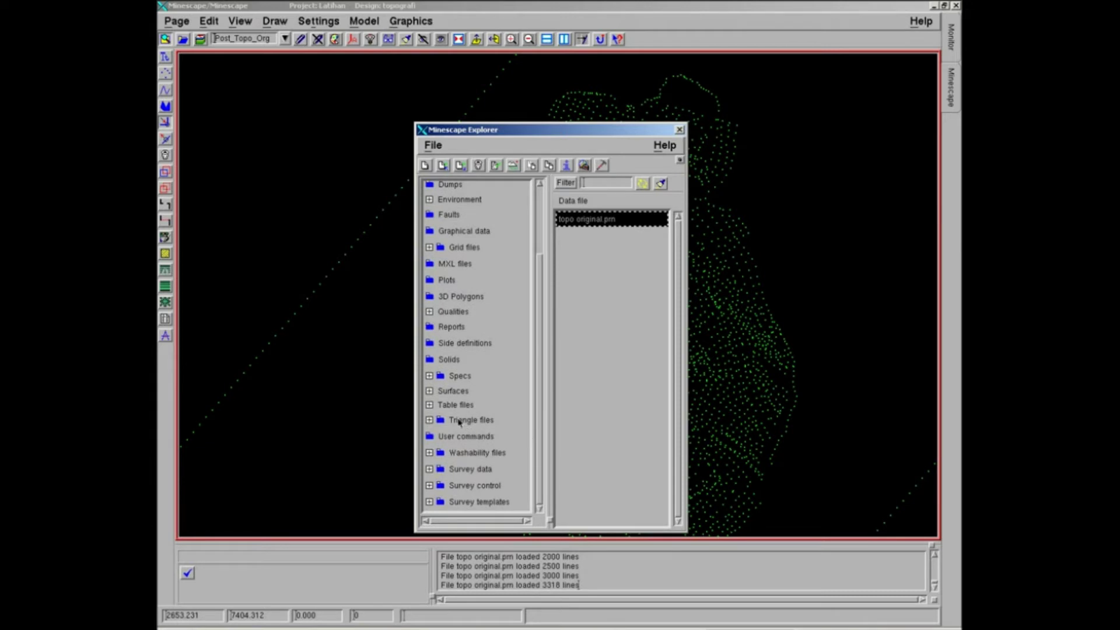
{"action": "left_click", "coordinate": [429, 404]}
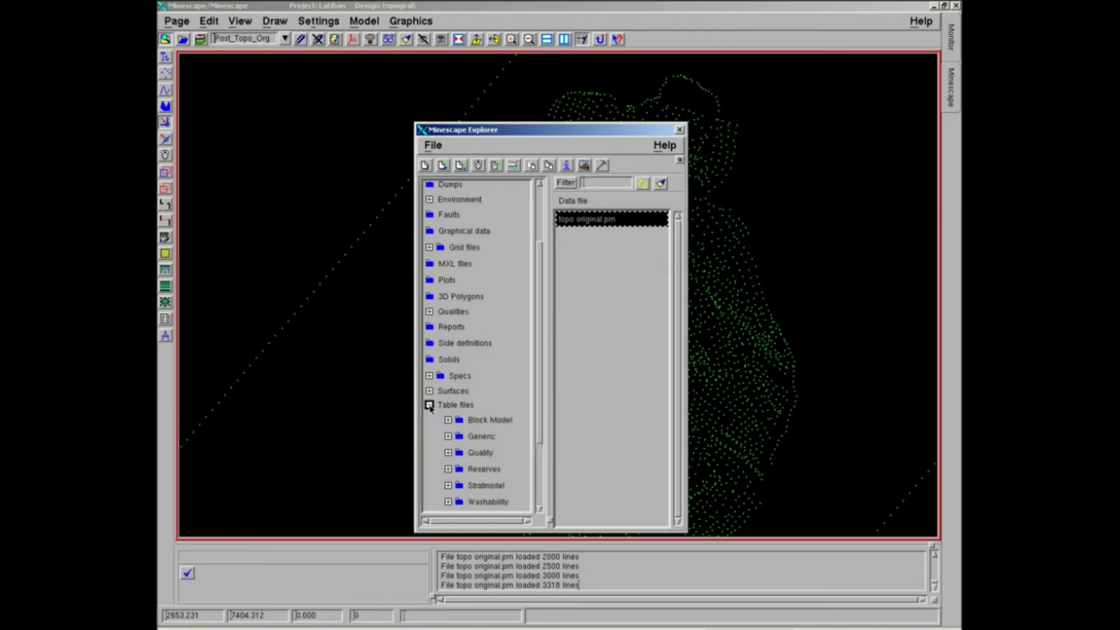
{"action": "left_click", "coordinate": [459, 437]}
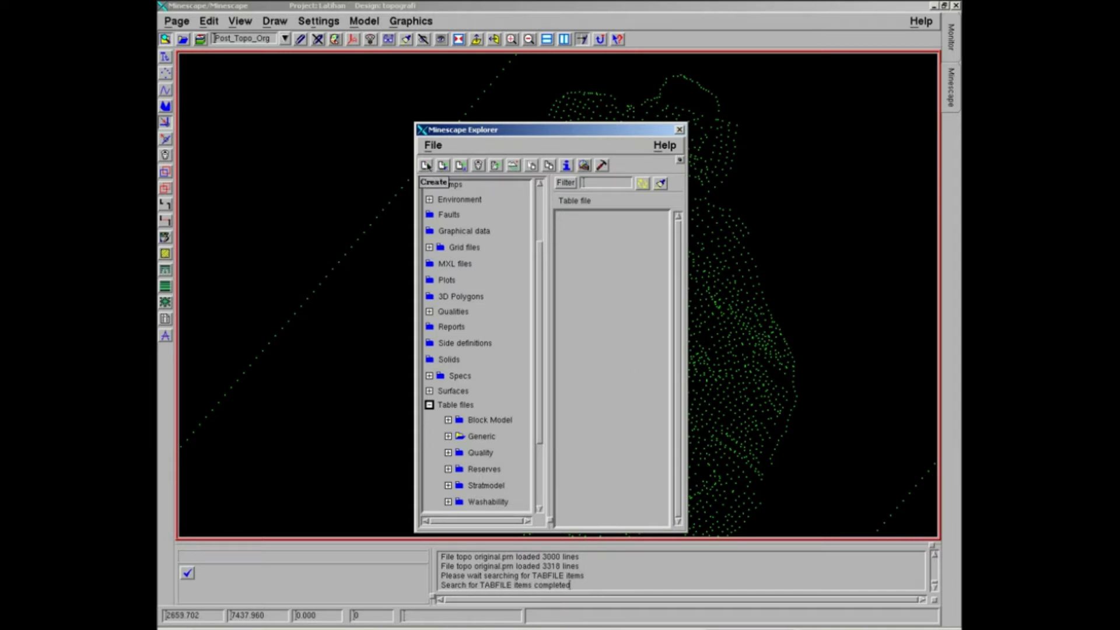
{"action": "left_click", "coordinate": [426, 166]}
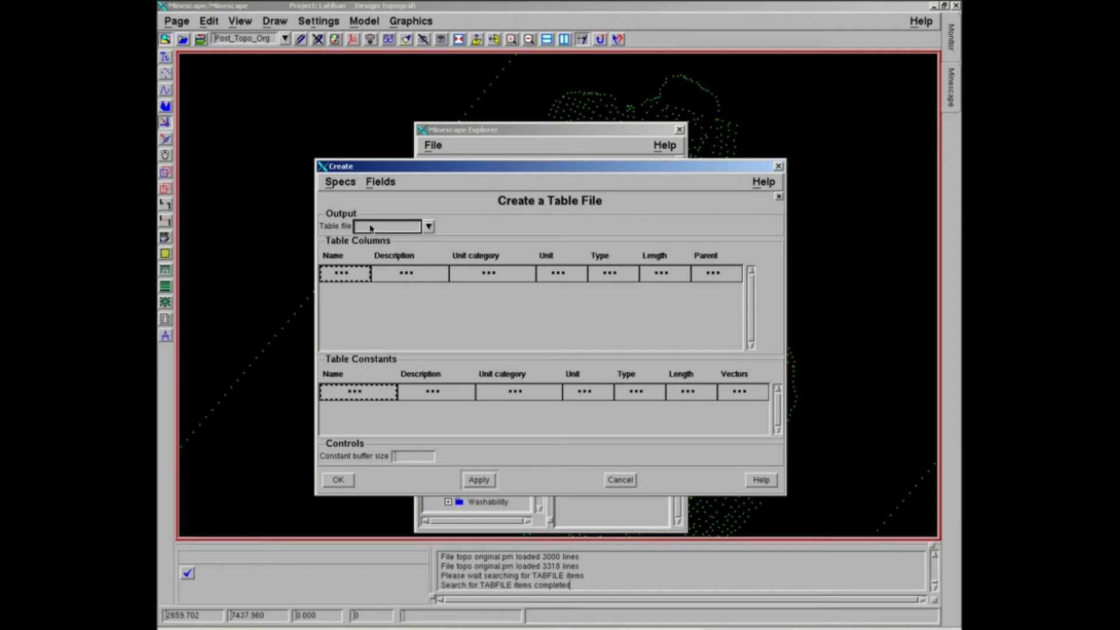
{"action": "type", "text": "tab_t"}
{"action": "type", "text": "opo_"}
{"action": "type", "text": "org"}
Add a table column named easthing with the unit category decimal3
{"action": "left_click", "coordinate": [367, 278]}
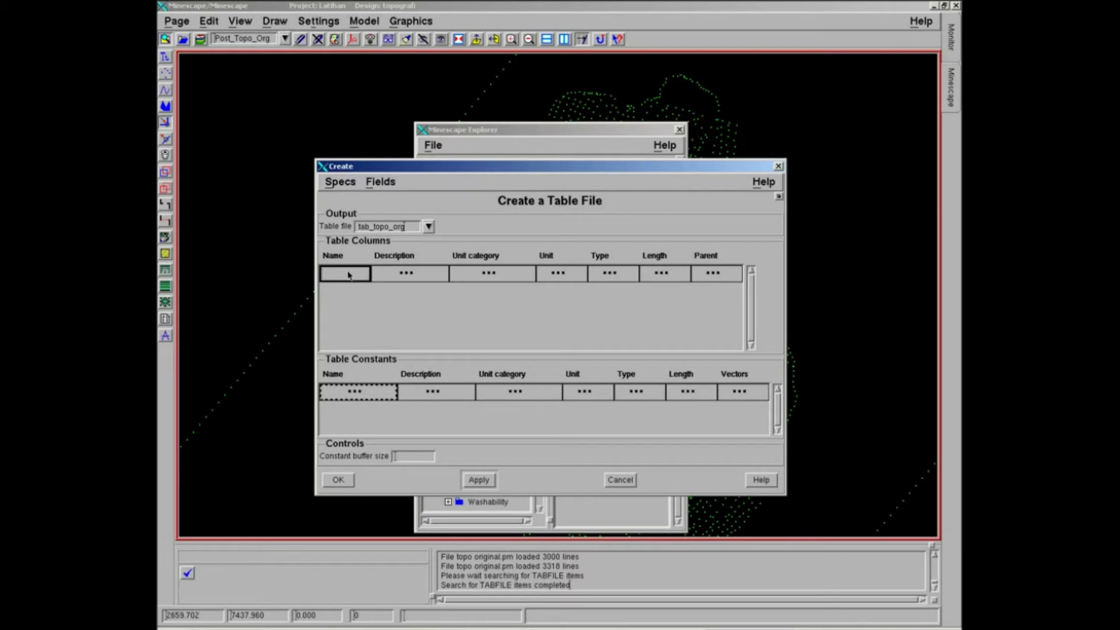
{"action": "type", "text": "east"}
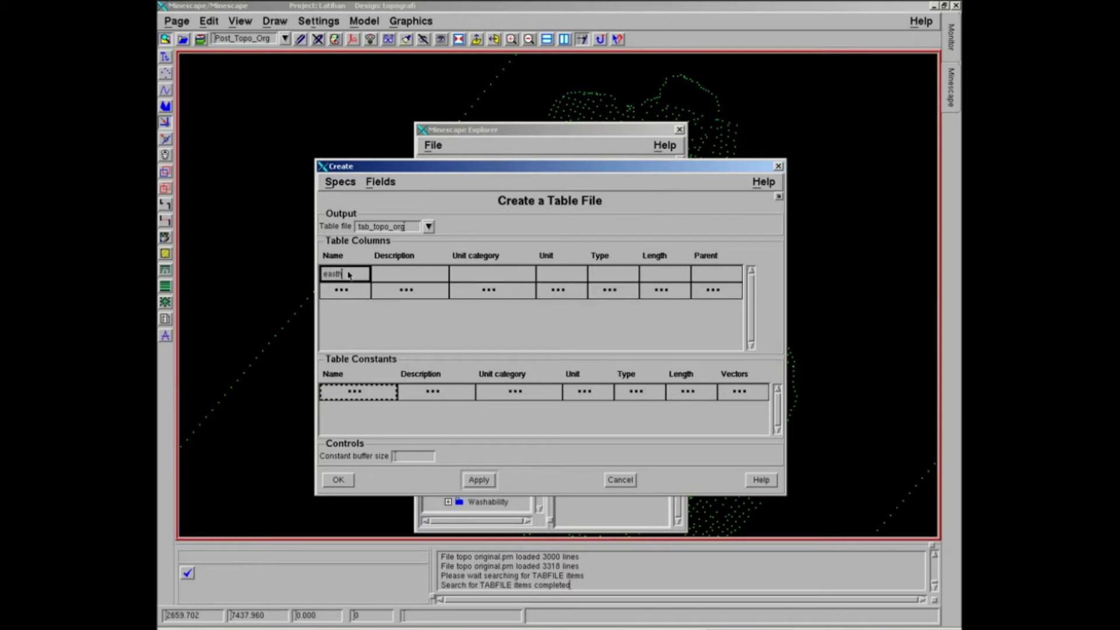
{"action": "type", "text": "hing"}
{"action": "left_click", "coordinate": [403, 271]}
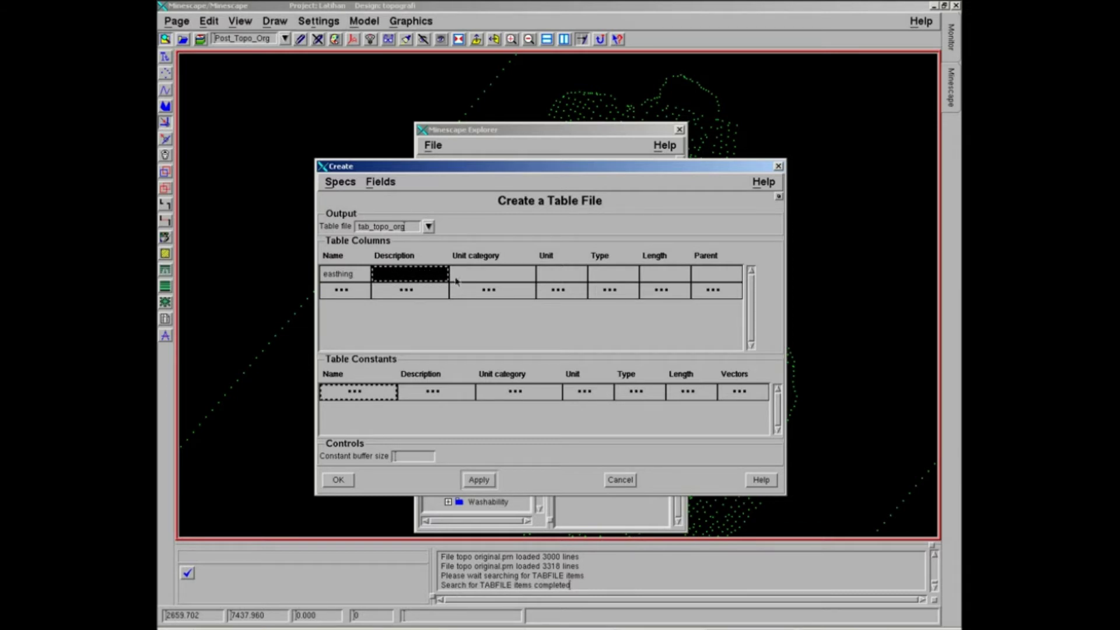
{"action": "left_click", "coordinate": [502, 281]}
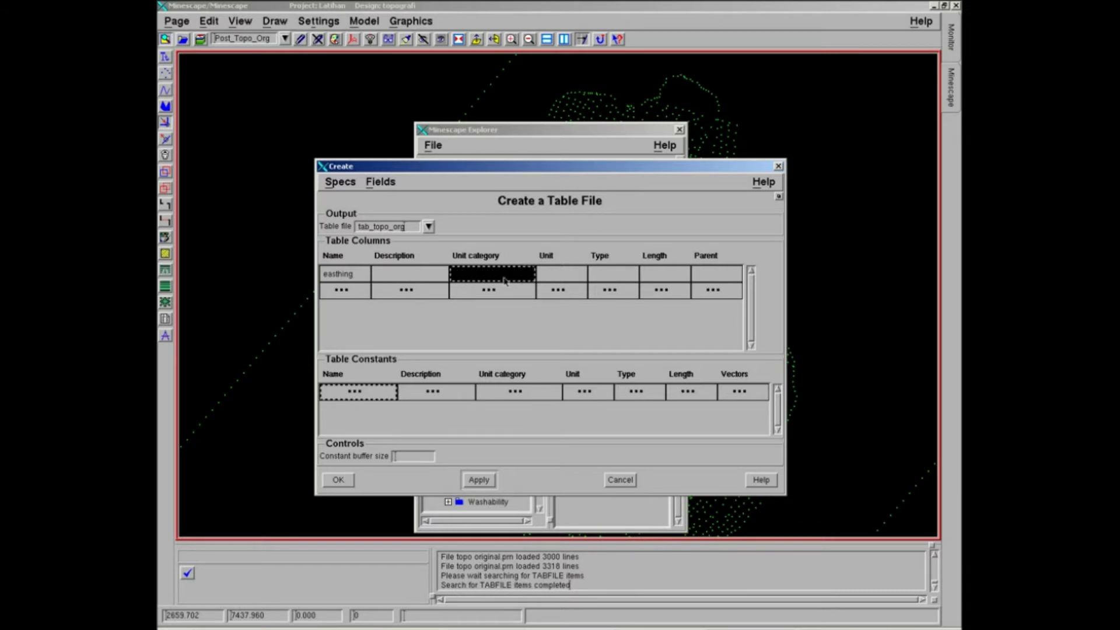
{"action": "left_click", "coordinate": [525, 277]}
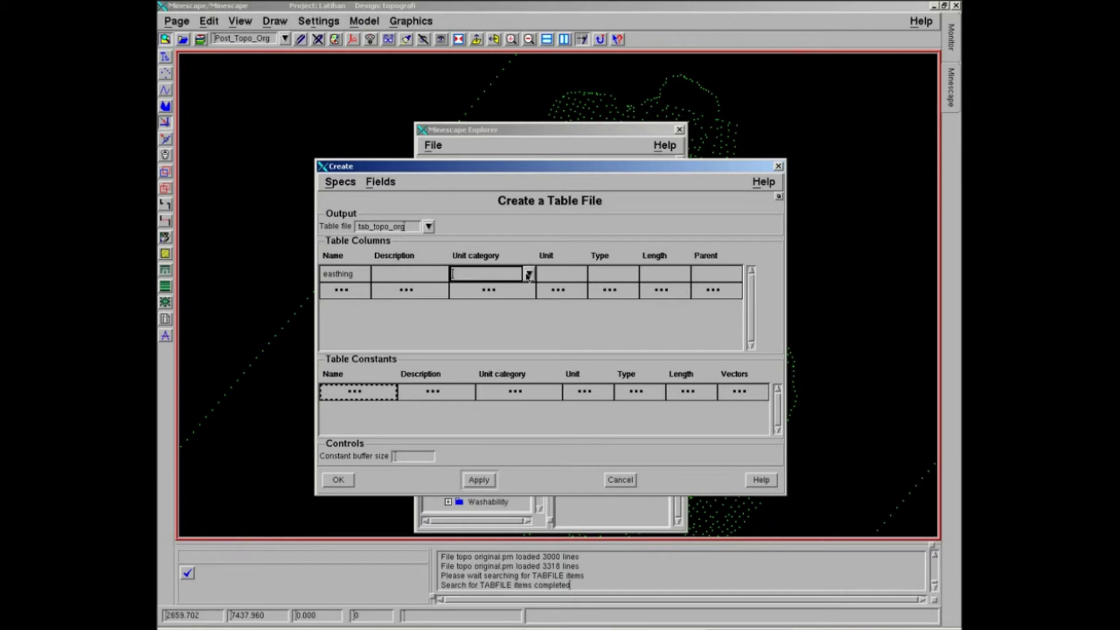
{"action": "left_click", "coordinate": [529, 274]}
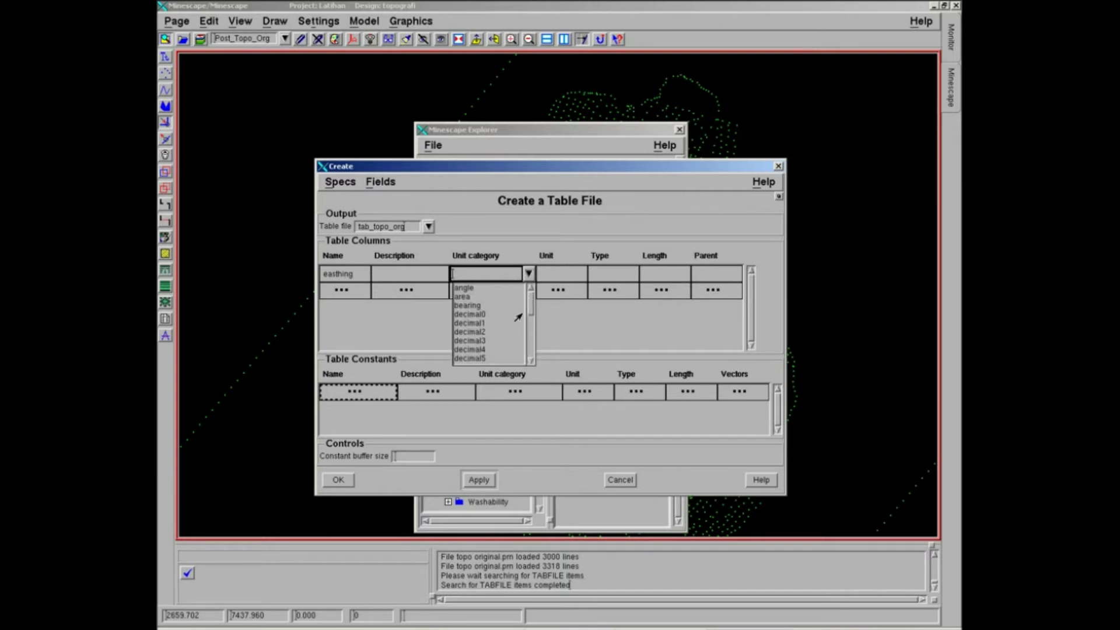
{"action": "left_click", "coordinate": [469, 340]}
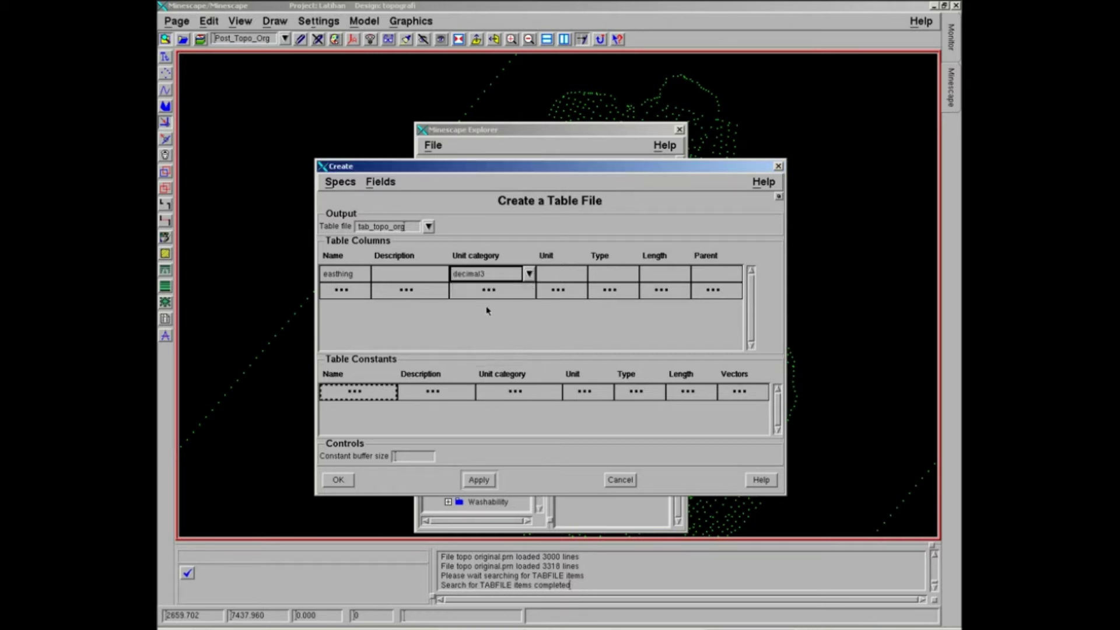
Set the easthing column's unit to Stnd Metric and its type to Numeric
{"action": "left_click", "coordinate": [575, 281]}
{"action": "left_click", "coordinate": [581, 274]}
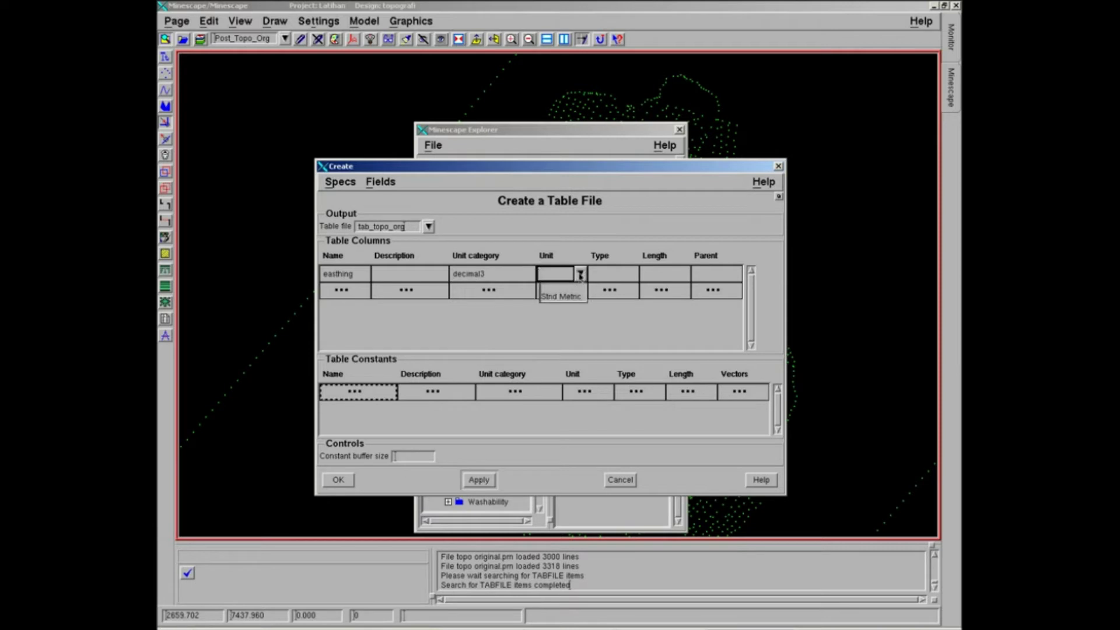
{"action": "left_click", "coordinate": [563, 297]}
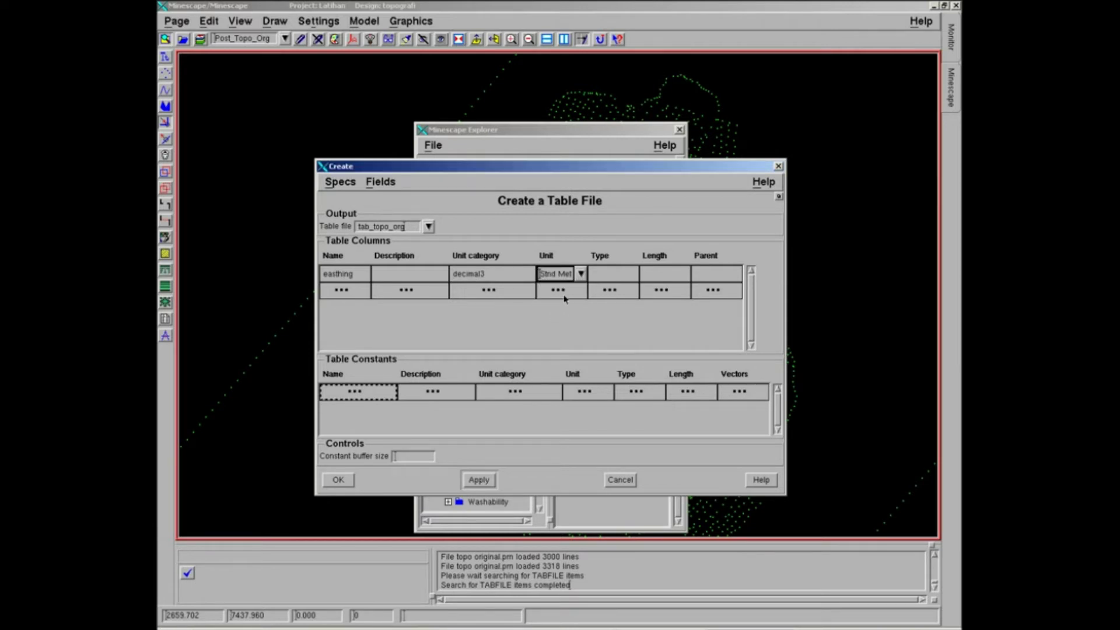
{"action": "left_click", "coordinate": [623, 275]}
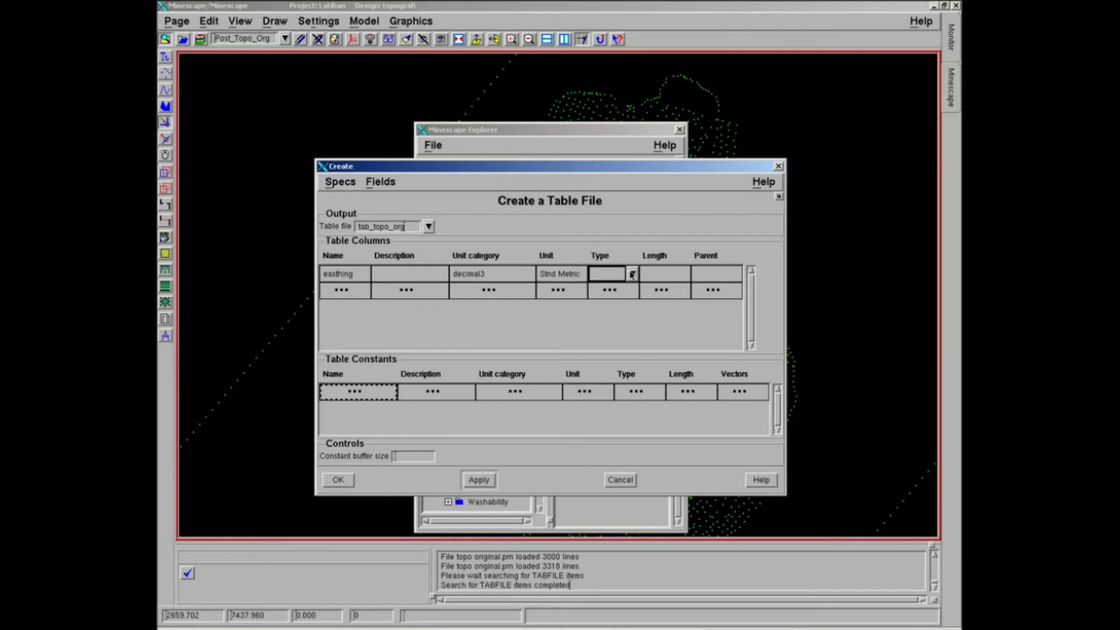
{"action": "left_click", "coordinate": [631, 274]}
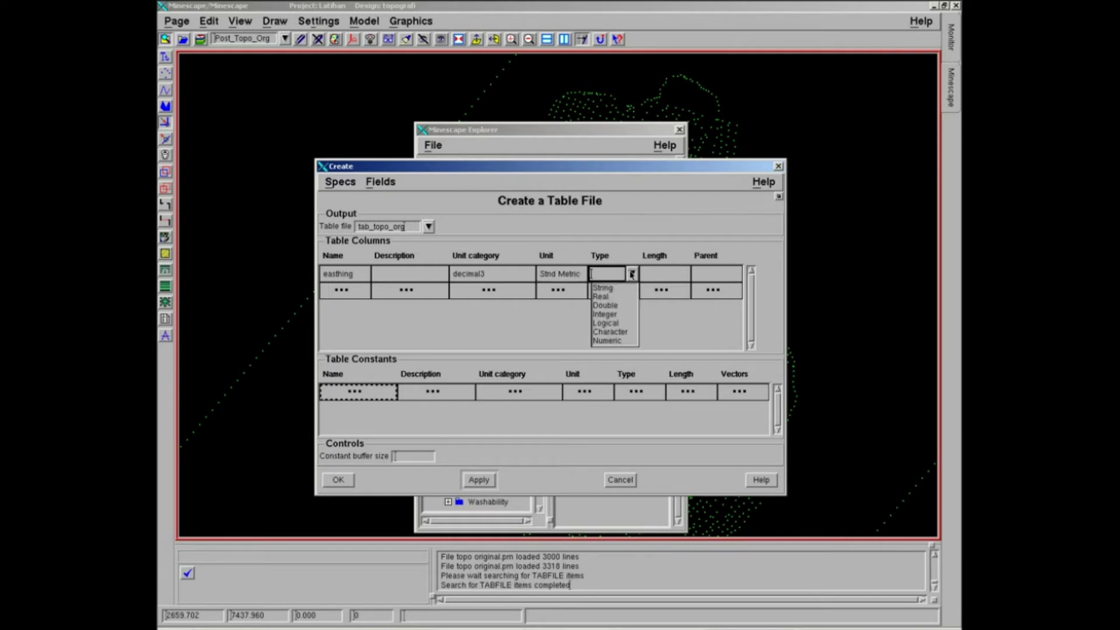
{"action": "left_click", "coordinate": [602, 341]}
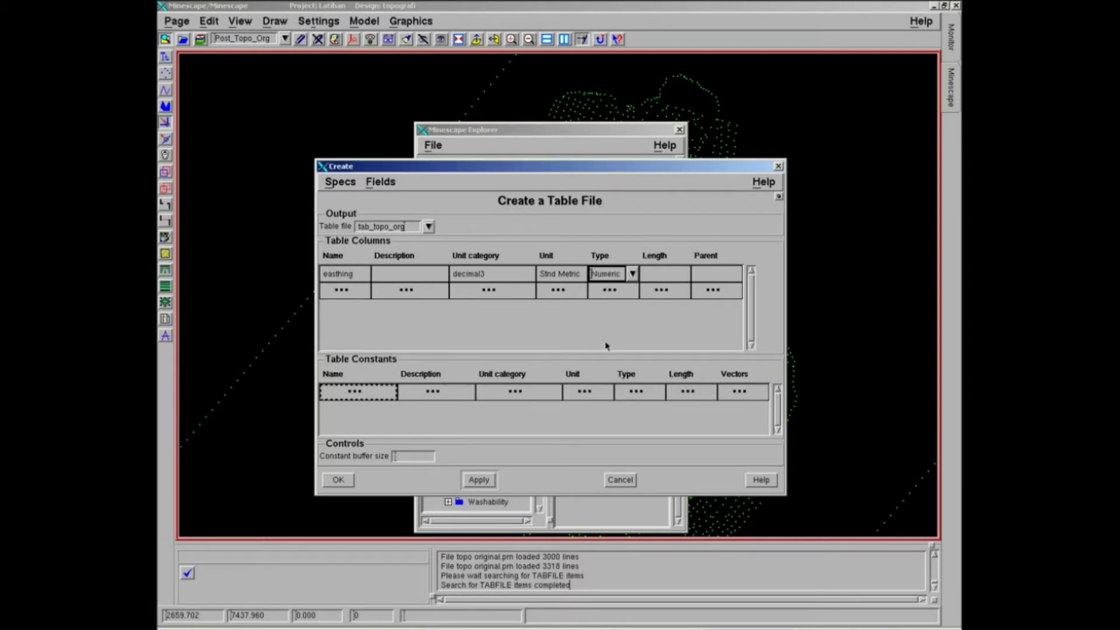
Set the easthing column's length to 12
{"action": "left_click", "coordinate": [675, 275]}
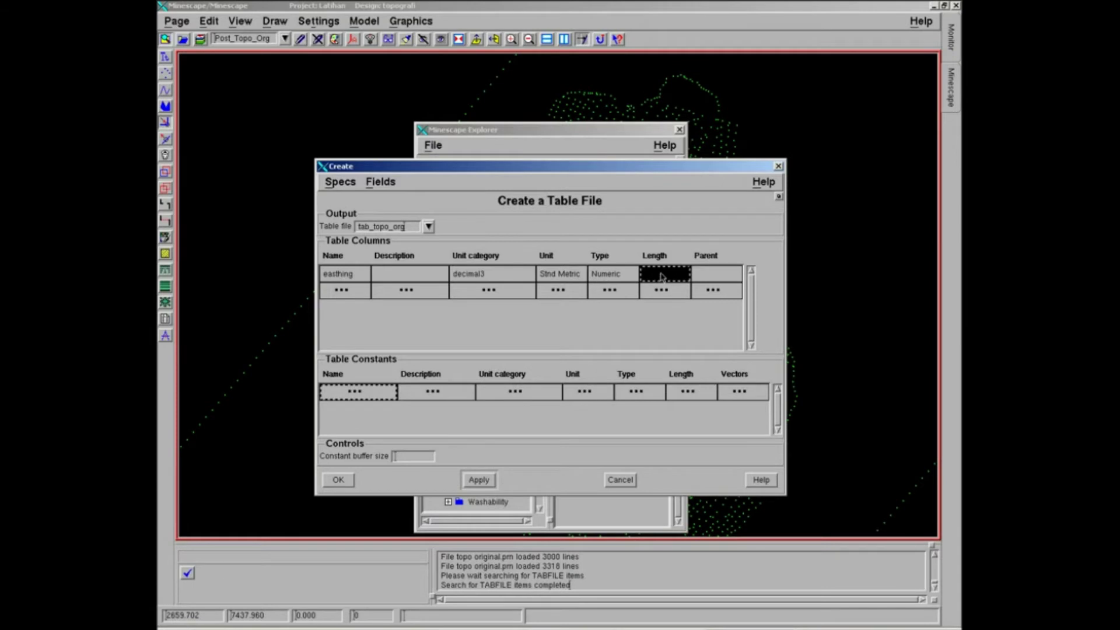
{"action": "type", "text": "12"}
{"action": "left_click", "coordinate": [606, 297]}
Add a second table column named northing with the unit category decimal3
{"action": "double_click", "coordinate": [361, 294]}
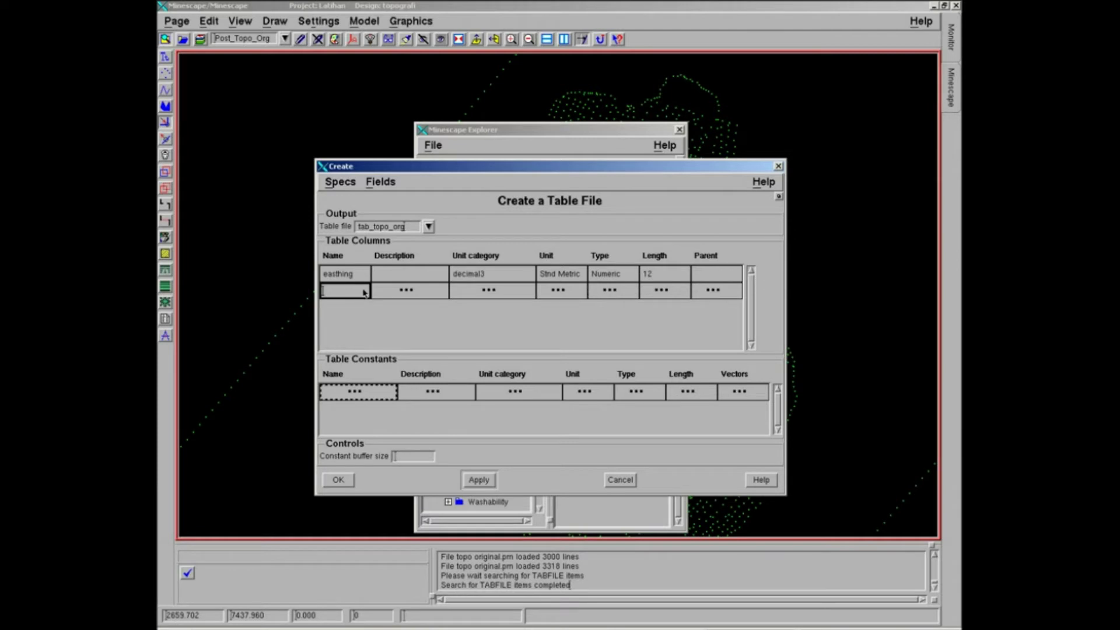
{"action": "type", "text": "n"}
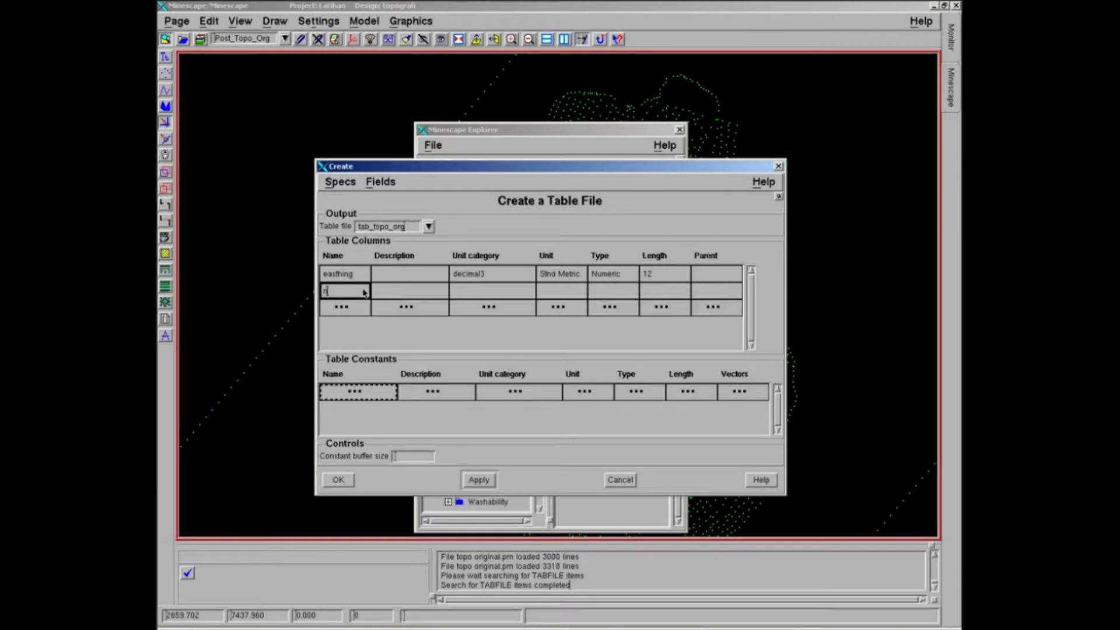
{"action": "type", "text": "orthing"}
{"action": "key", "text": "Tab"}
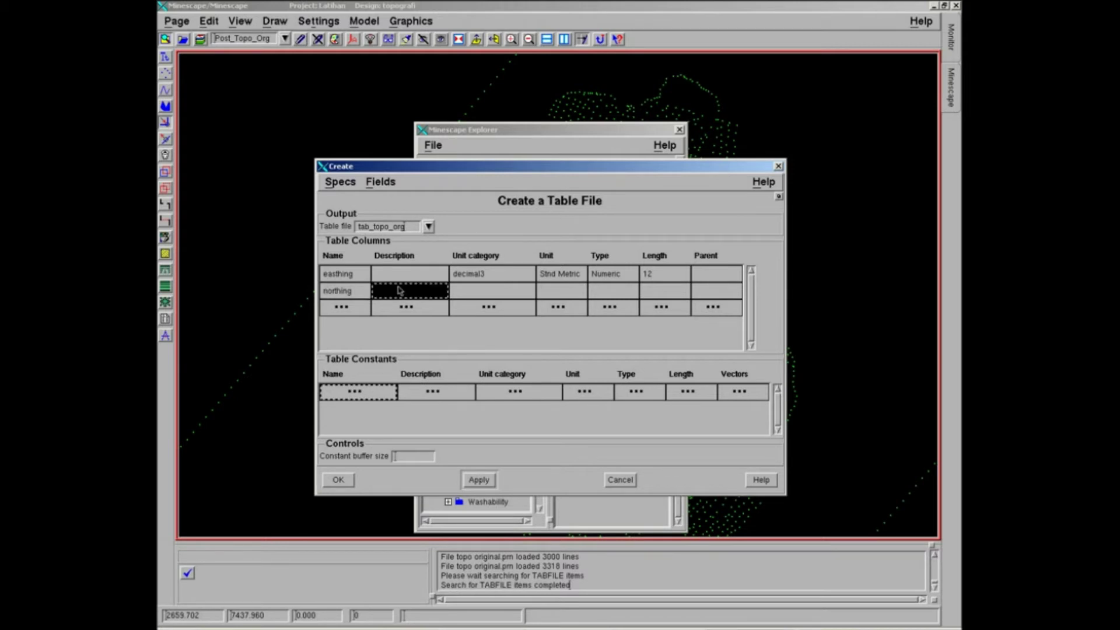
{"action": "key", "text": "Tab"}
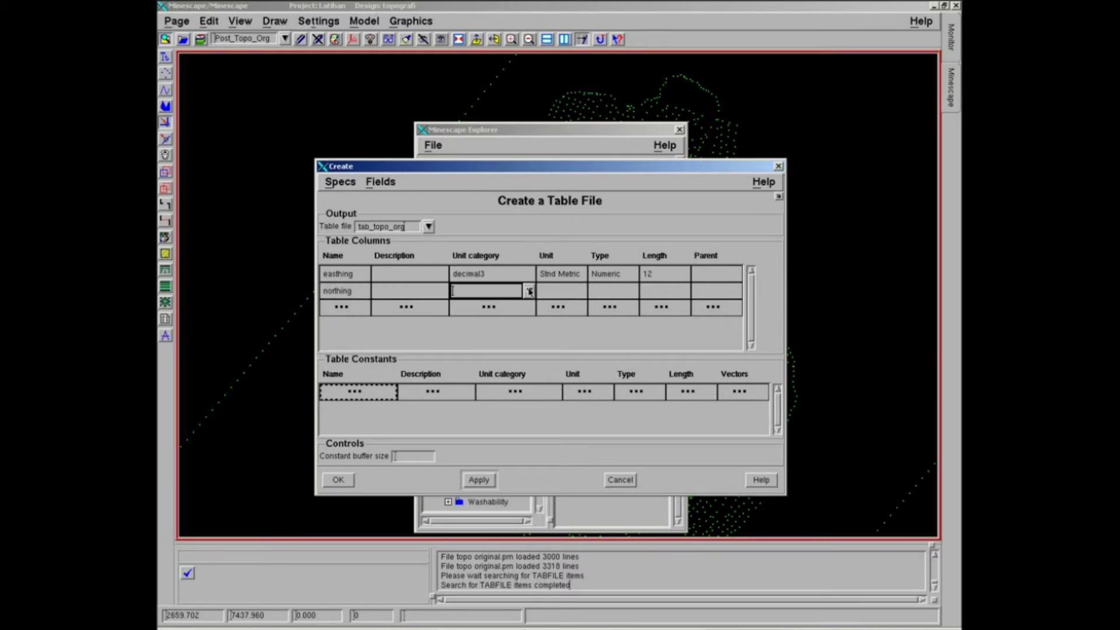
{"action": "left_click", "coordinate": [527, 291]}
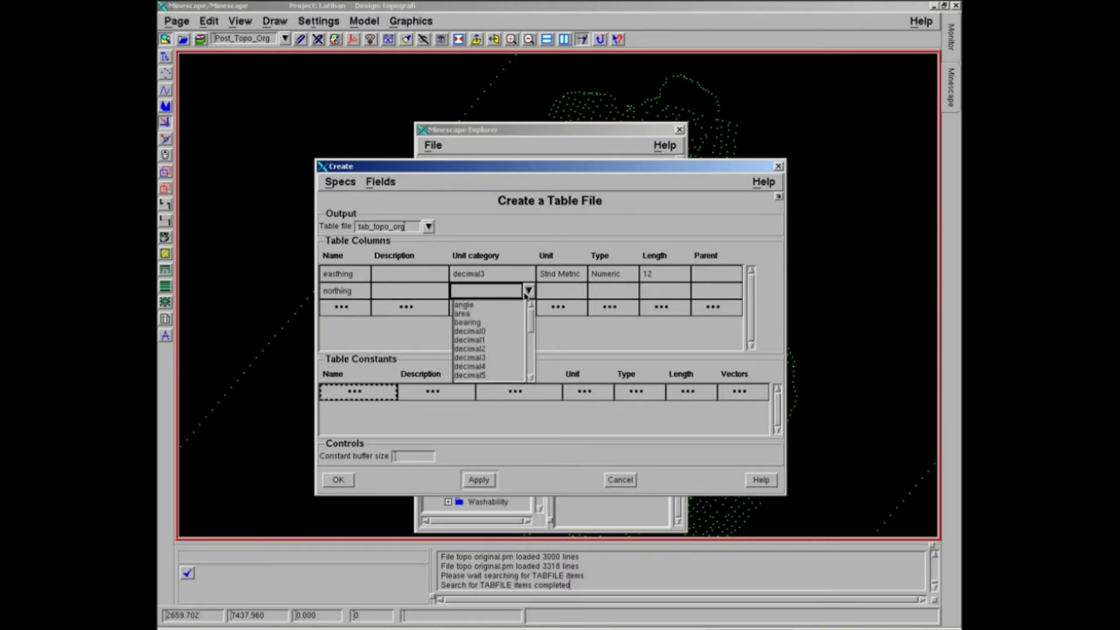
{"action": "left_click", "coordinate": [483, 358]}
Set the northing column's unit to Stnd Metric, its type to Numeric and its length to 12
{"action": "left_click", "coordinate": [577, 292]}
{"action": "left_click", "coordinate": [580, 292]}
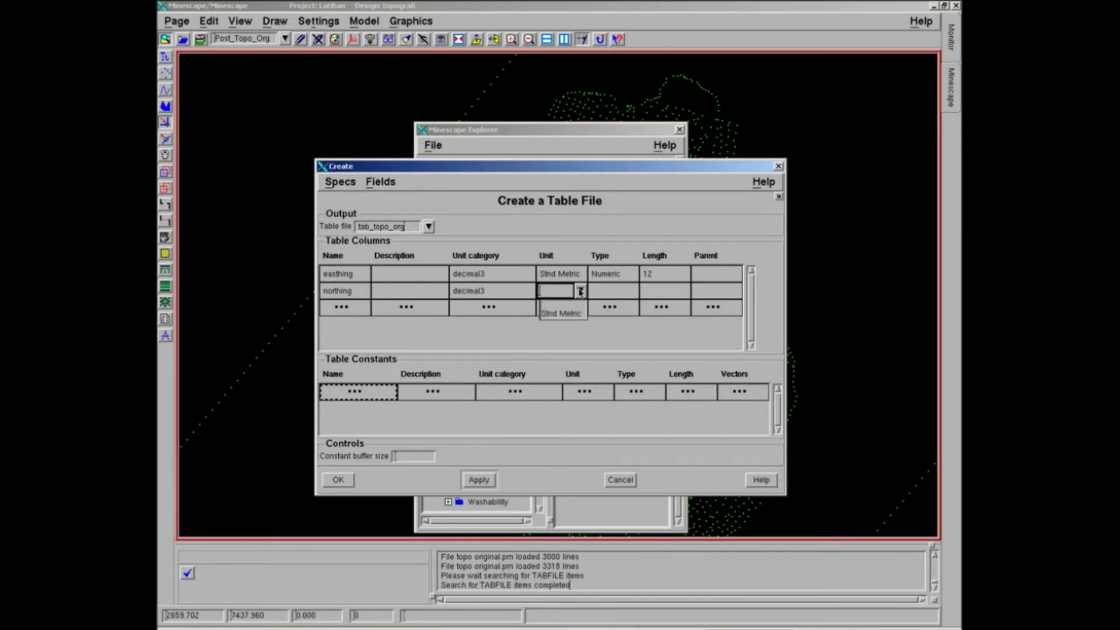
{"action": "left_click", "coordinate": [576, 315]}
{"action": "left_click", "coordinate": [618, 290]}
{"action": "left_click", "coordinate": [631, 289]}
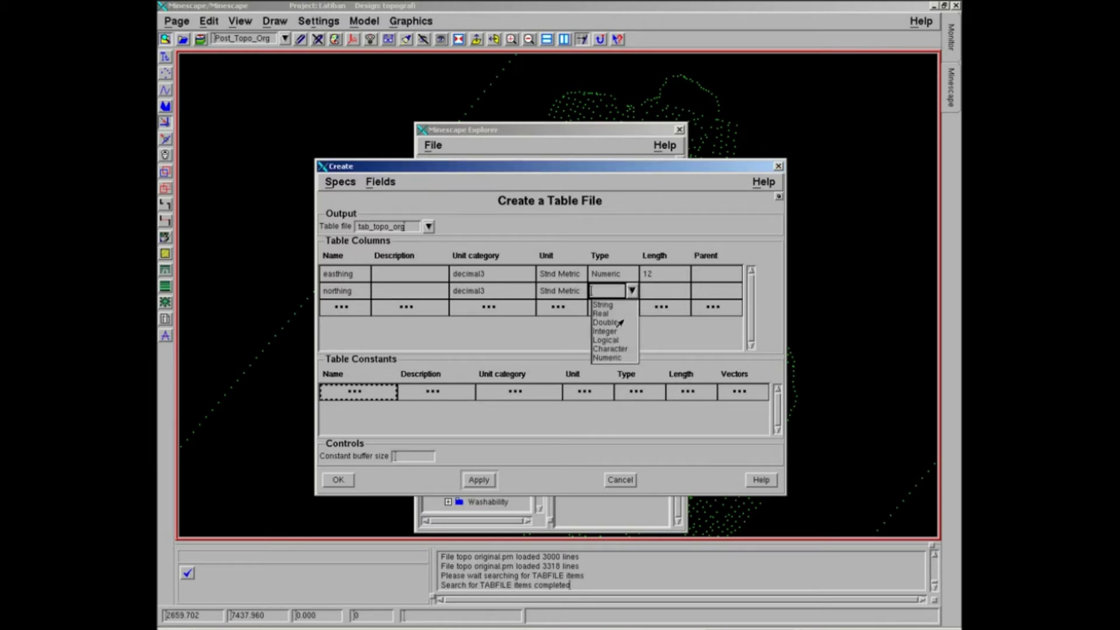
{"action": "left_click", "coordinate": [607, 358]}
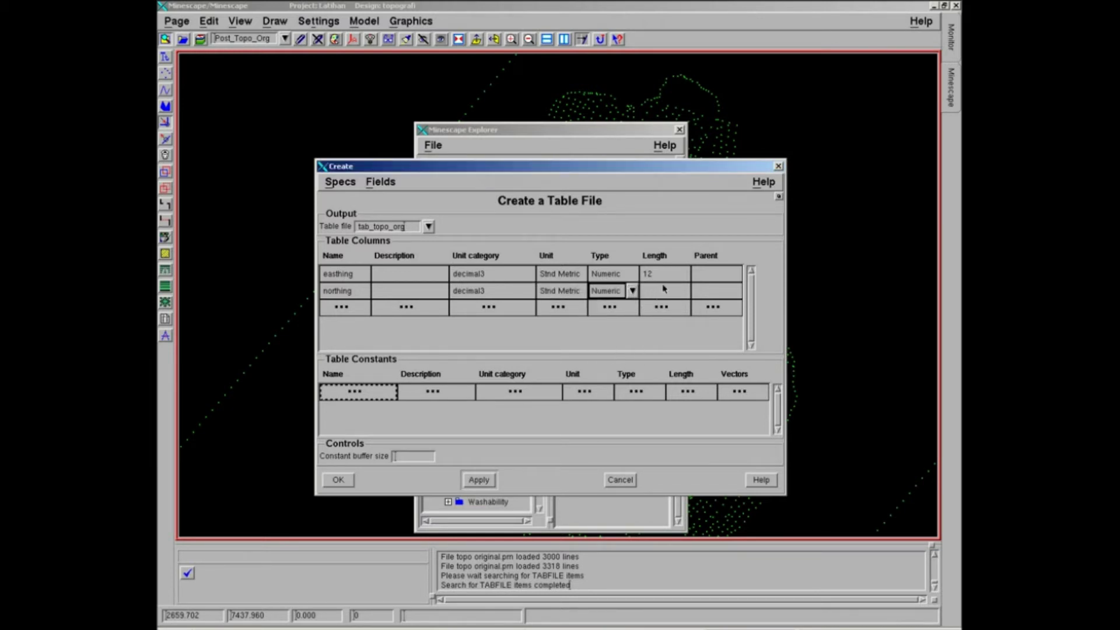
{"action": "left_click", "coordinate": [666, 293]}
{"action": "type", "text": "12"}
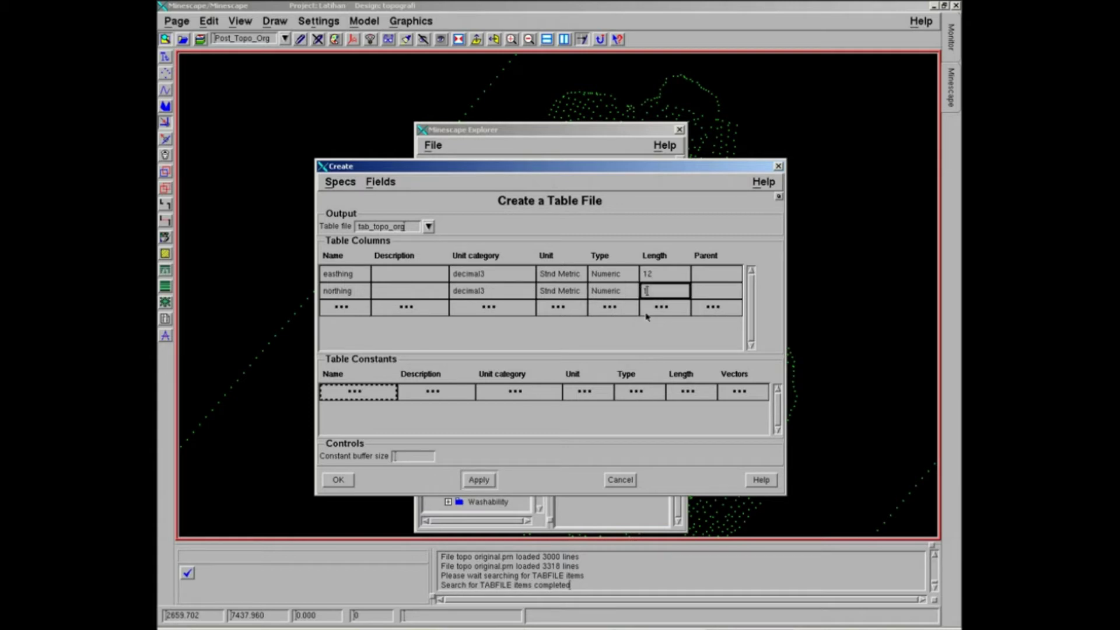
{"action": "left_click", "coordinate": [621, 306]}
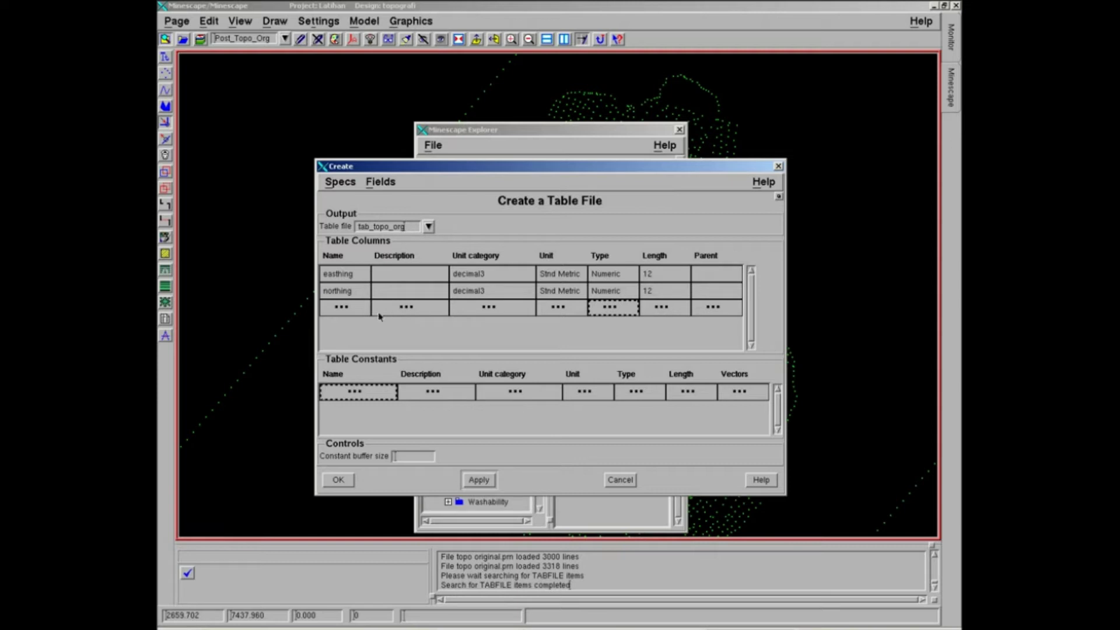
Add a third table column named elevation with the unit category decimal3
{"action": "left_click", "coordinate": [363, 308]}
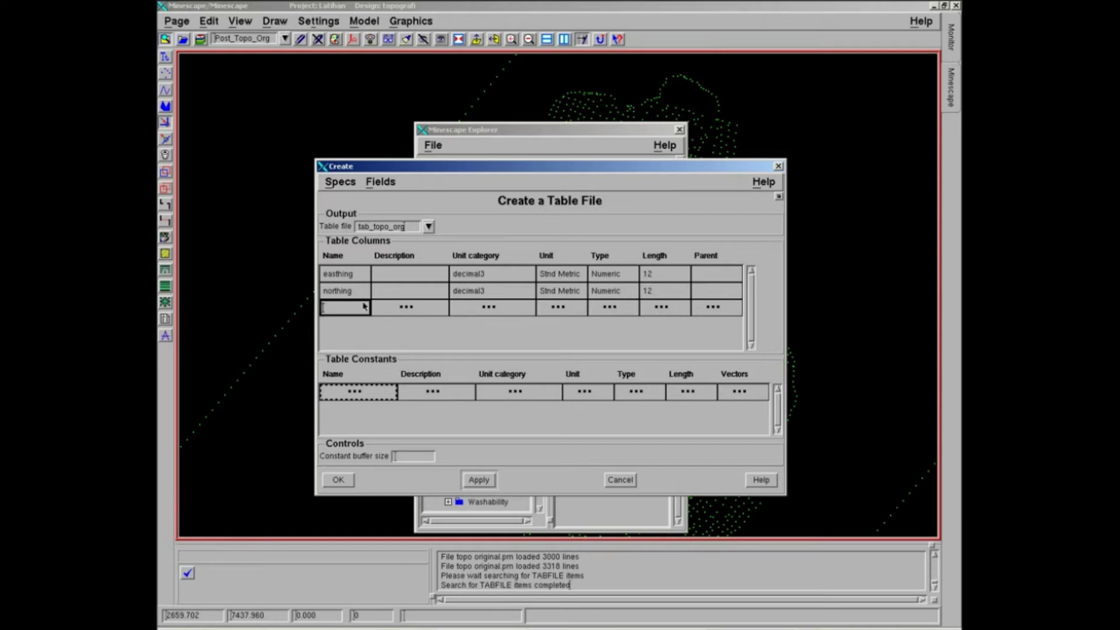
{"action": "type", "text": "e"}
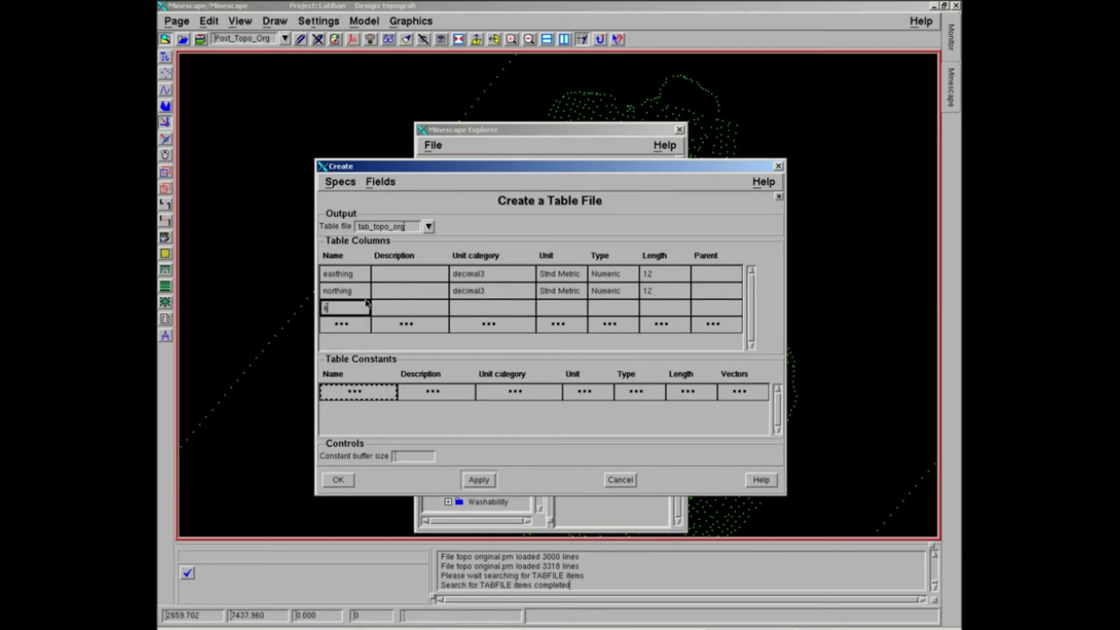
{"action": "type", "text": "levation"}
{"action": "left_click", "coordinate": [412, 313]}
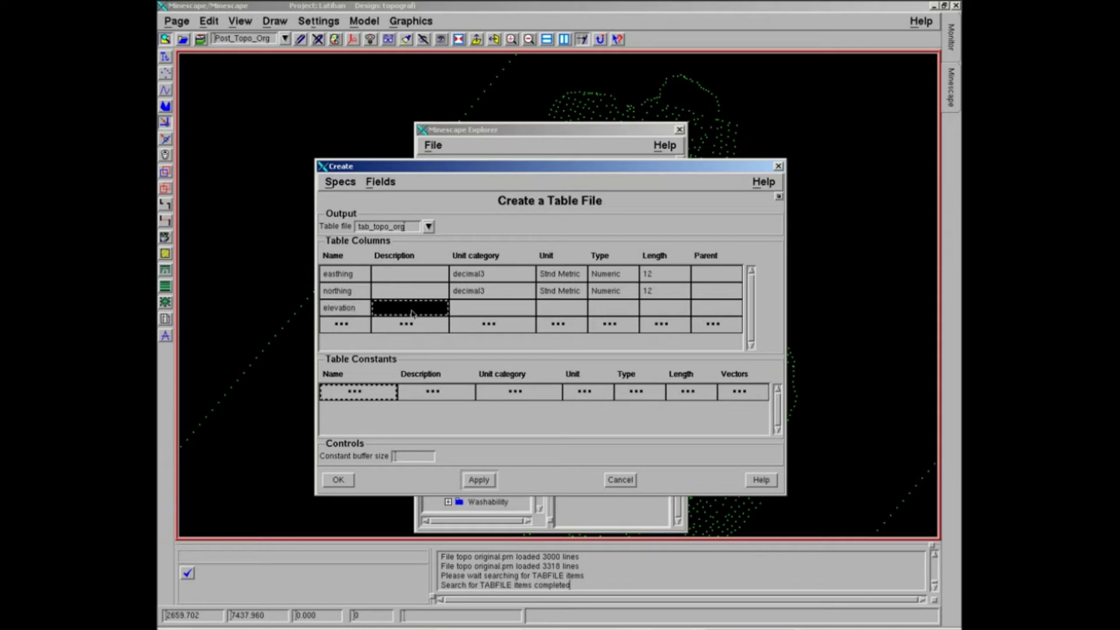
{"action": "left_click", "coordinate": [480, 313]}
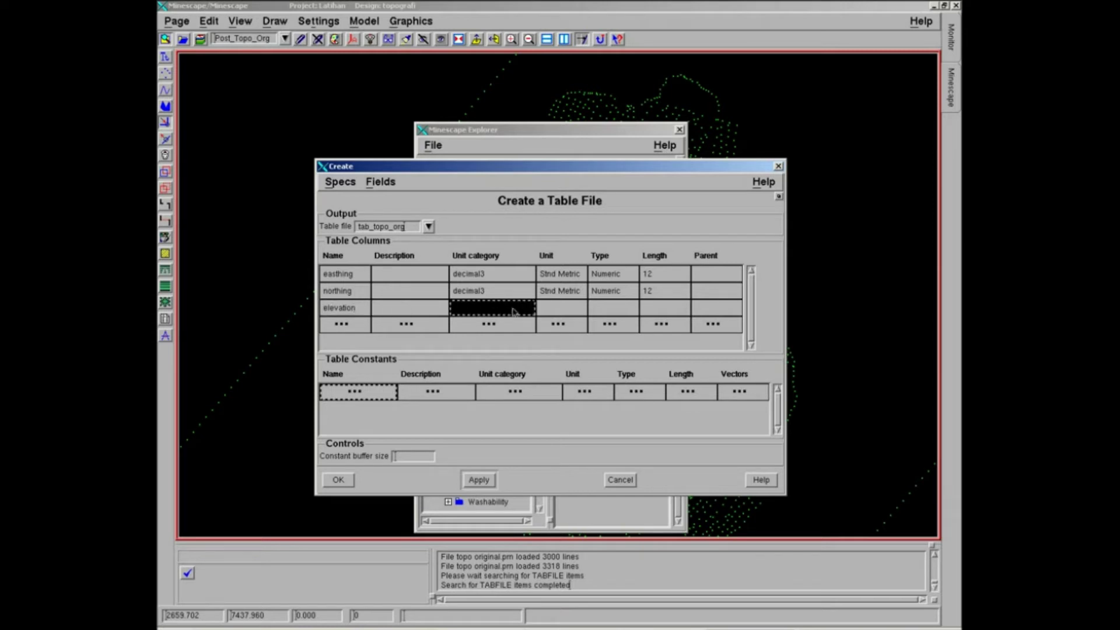
{"action": "left_click", "coordinate": [513, 312]}
{"action": "left_click", "coordinate": [527, 307]}
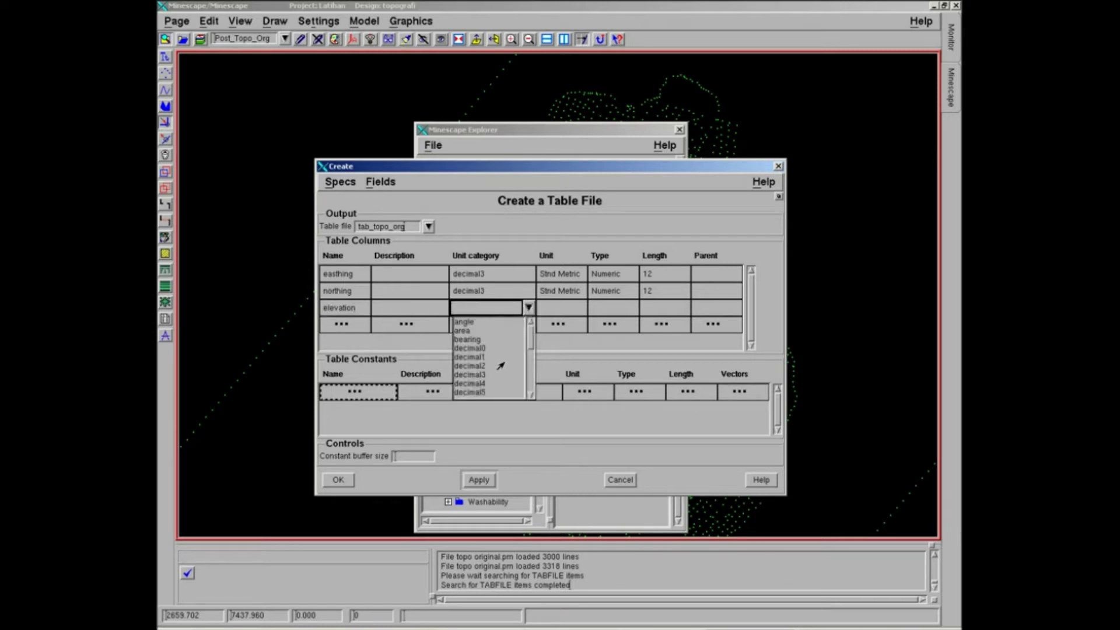
{"action": "left_click", "coordinate": [480, 375]}
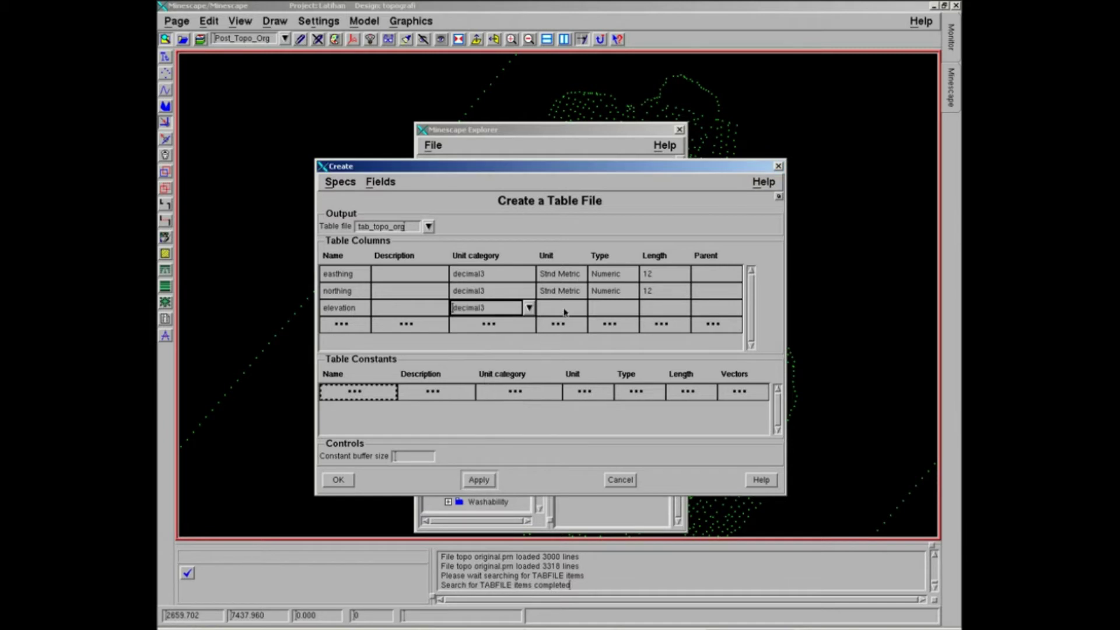
Set the elevation column's unit to Stnd Metric, its type to Numeric and its length to 12
{"action": "left_click", "coordinate": [564, 313]}
{"action": "left_click", "coordinate": [567, 312]}
{"action": "left_click", "coordinate": [580, 307]}
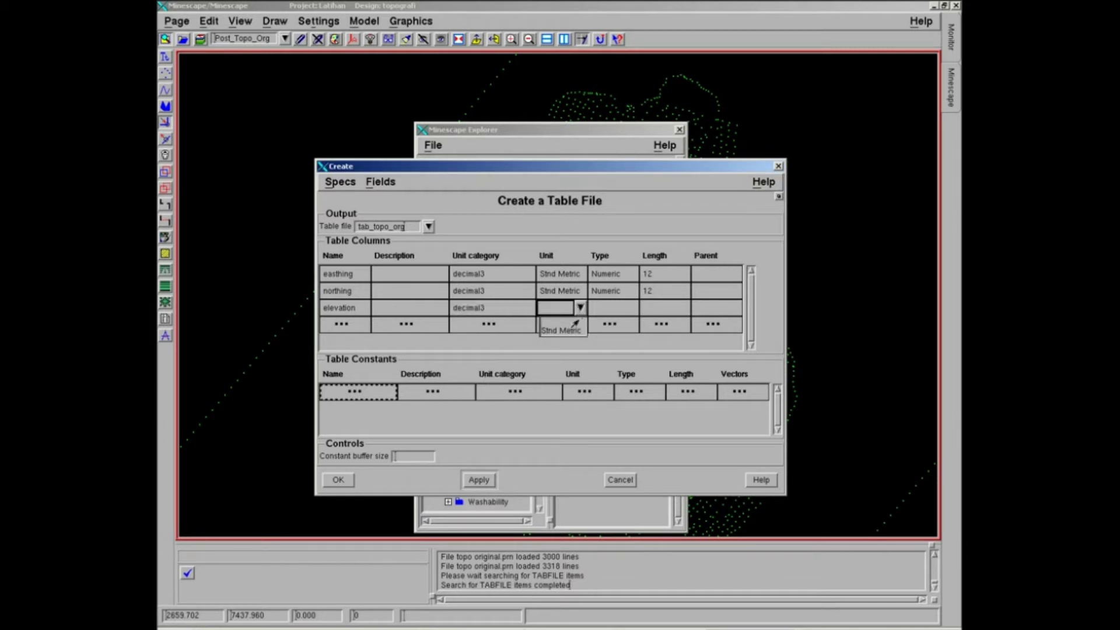
{"action": "left_click", "coordinate": [565, 330]}
{"action": "left_click", "coordinate": [617, 308]}
{"action": "left_click", "coordinate": [618, 308]}
{"action": "left_click", "coordinate": [632, 307]}
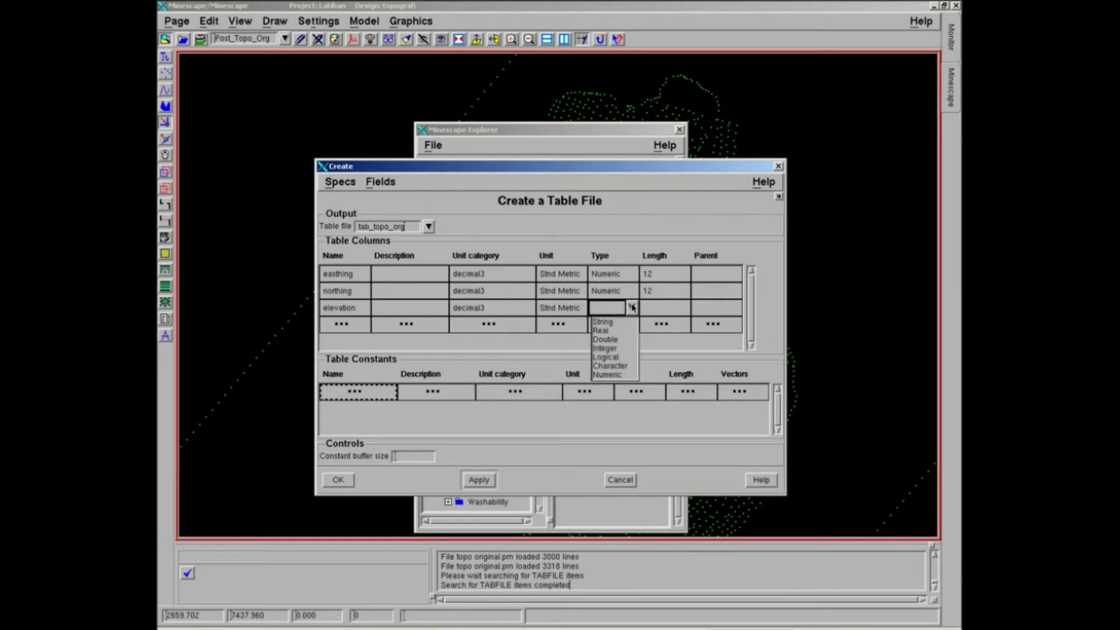
{"action": "left_click", "coordinate": [617, 376]}
{"action": "left_click", "coordinate": [654, 314]}
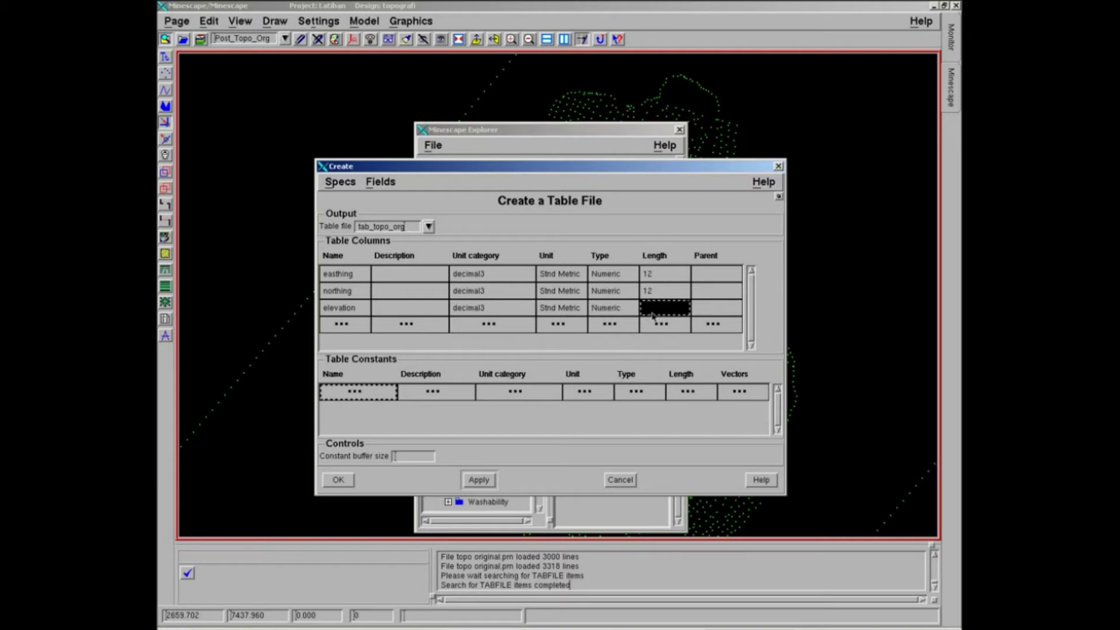
{"action": "type", "text": "12"}
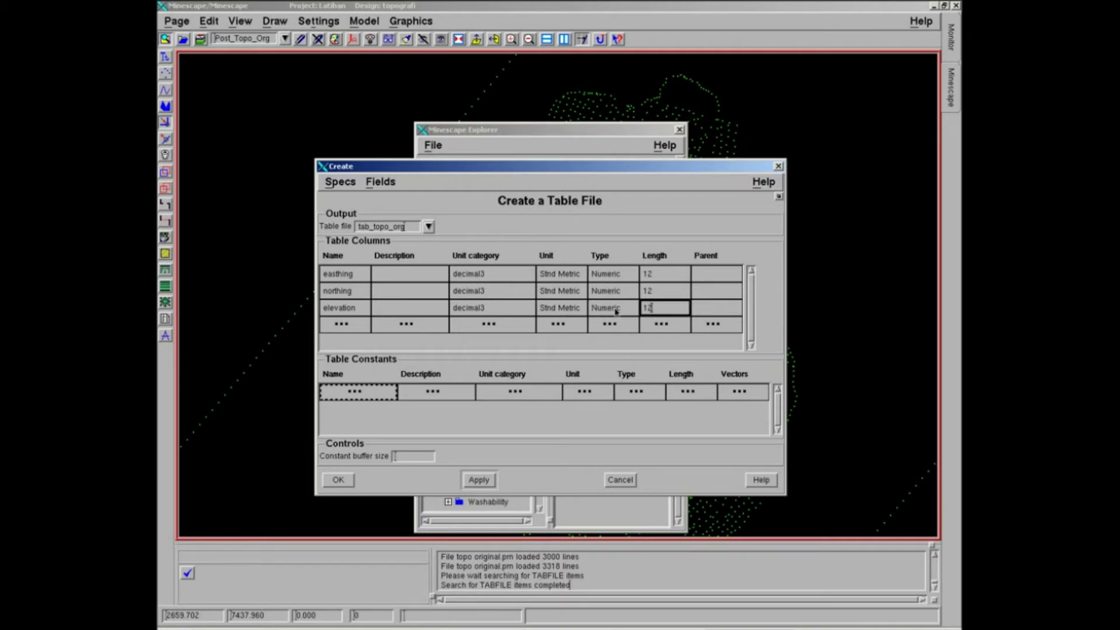
{"action": "left_click", "coordinate": [564, 328]}
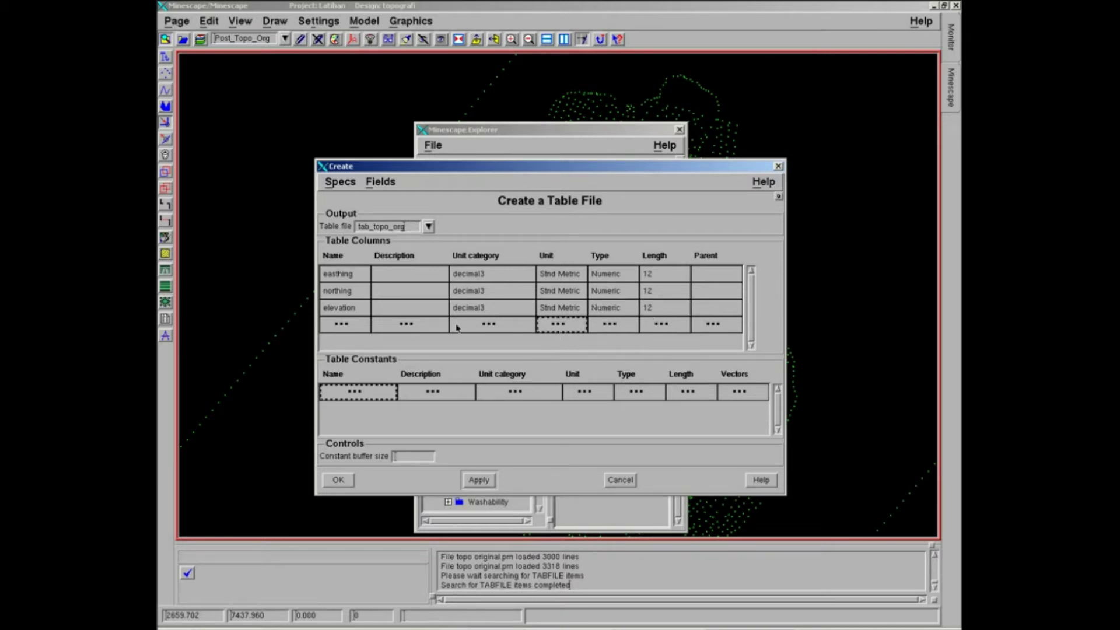
Add a fourth table column named code below elevation
{"action": "left_click", "coordinate": [357, 328]}
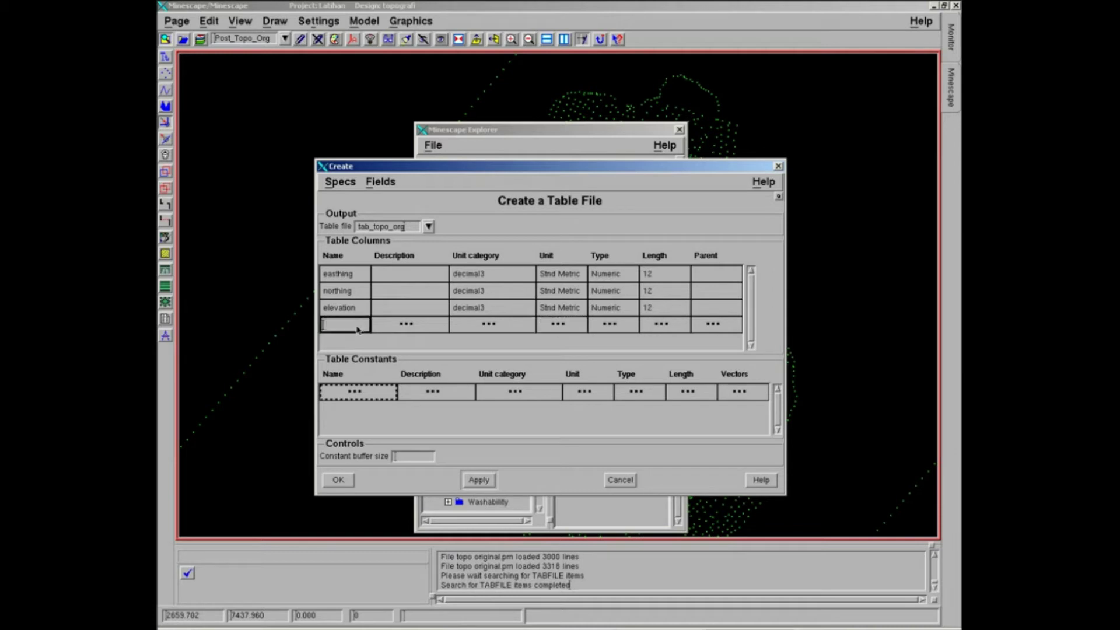
{"action": "type", "text": "c"}
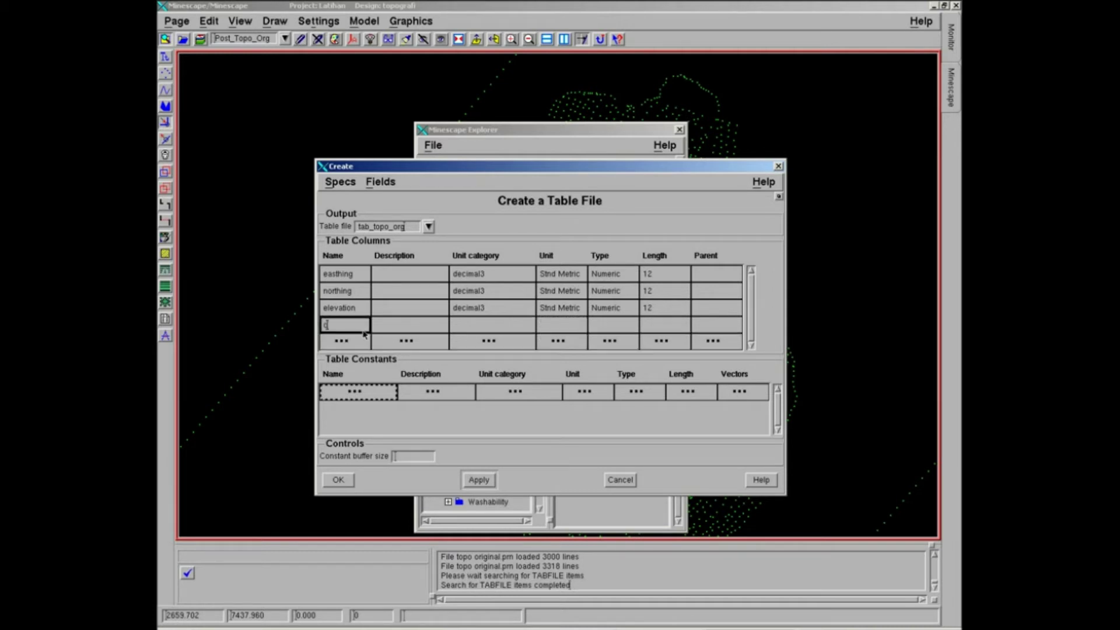
{"action": "type", "text": "ode"}
{"action": "left_click", "coordinate": [465, 320]}
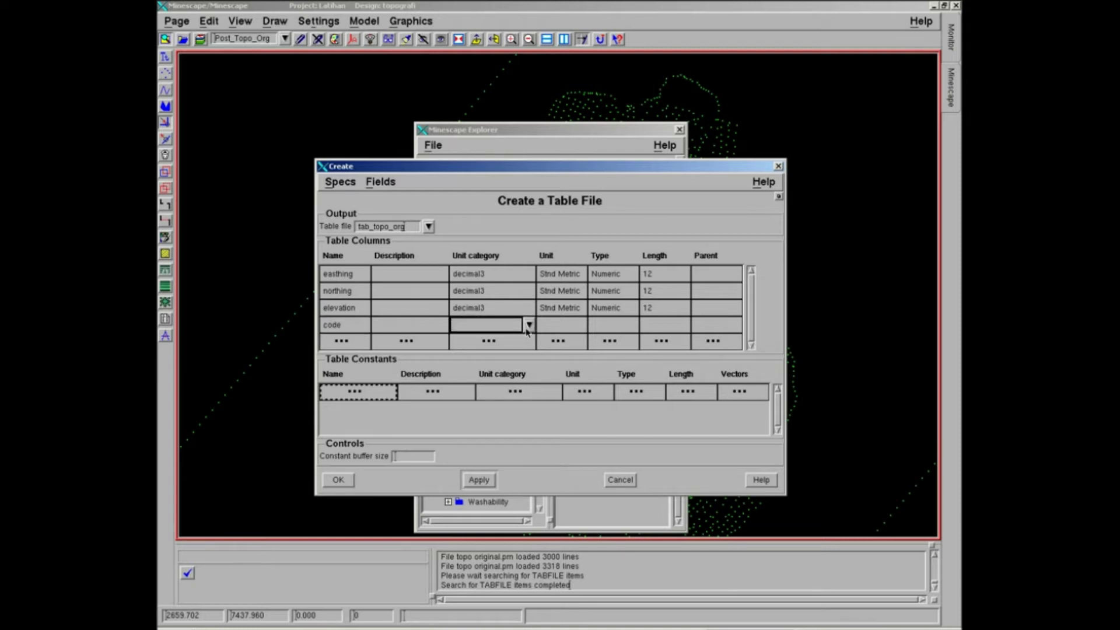
{"action": "left_click", "coordinate": [528, 325]}
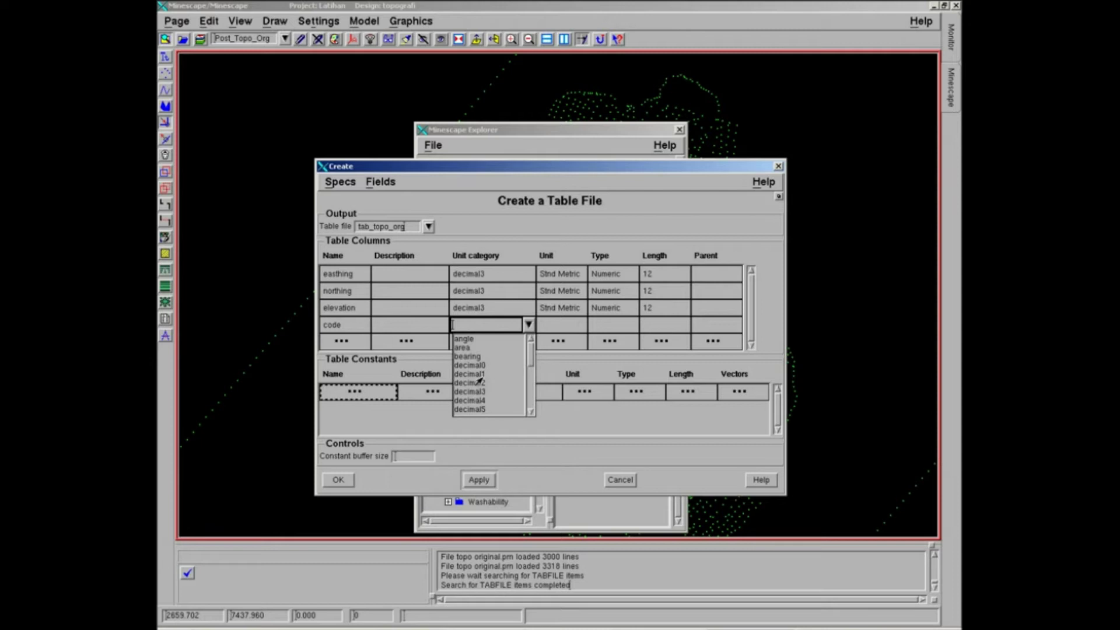
{"action": "left_click_drag", "start_coordinate": [527, 360], "coordinate": [526, 335]}
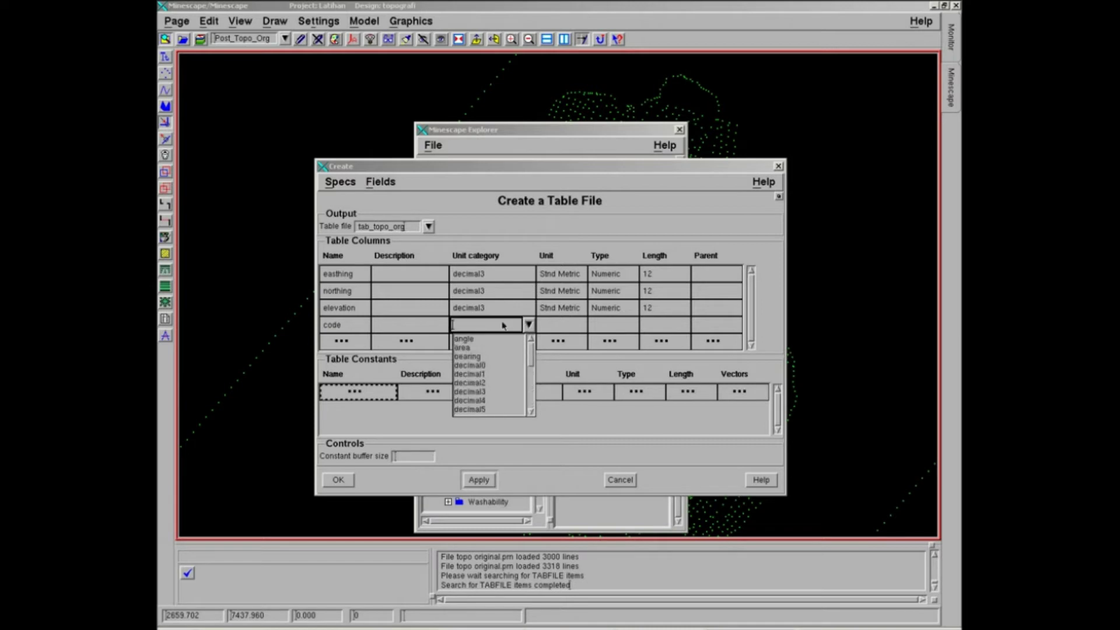
{"action": "left_click", "coordinate": [503, 326]}
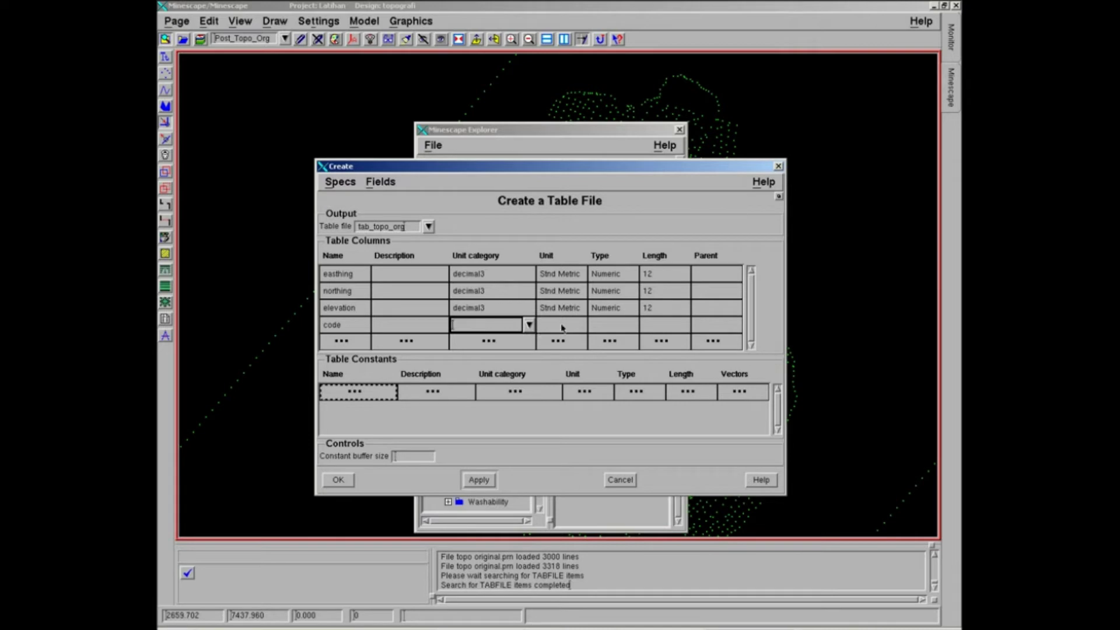
{"action": "left_click", "coordinate": [528, 326]}
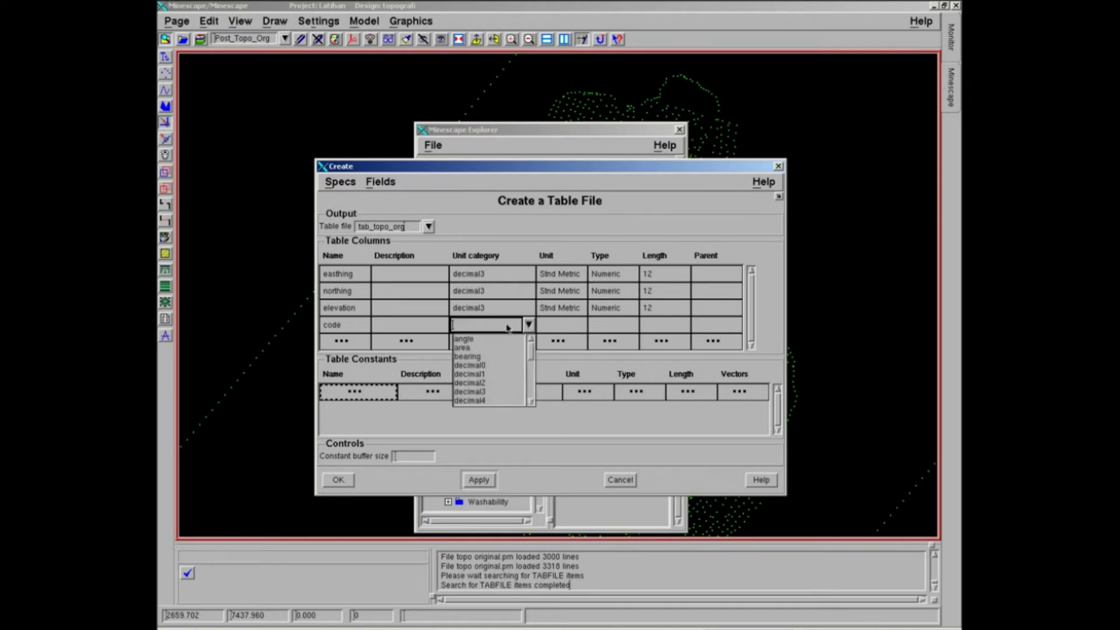
{"action": "left_click", "coordinate": [503, 328]}
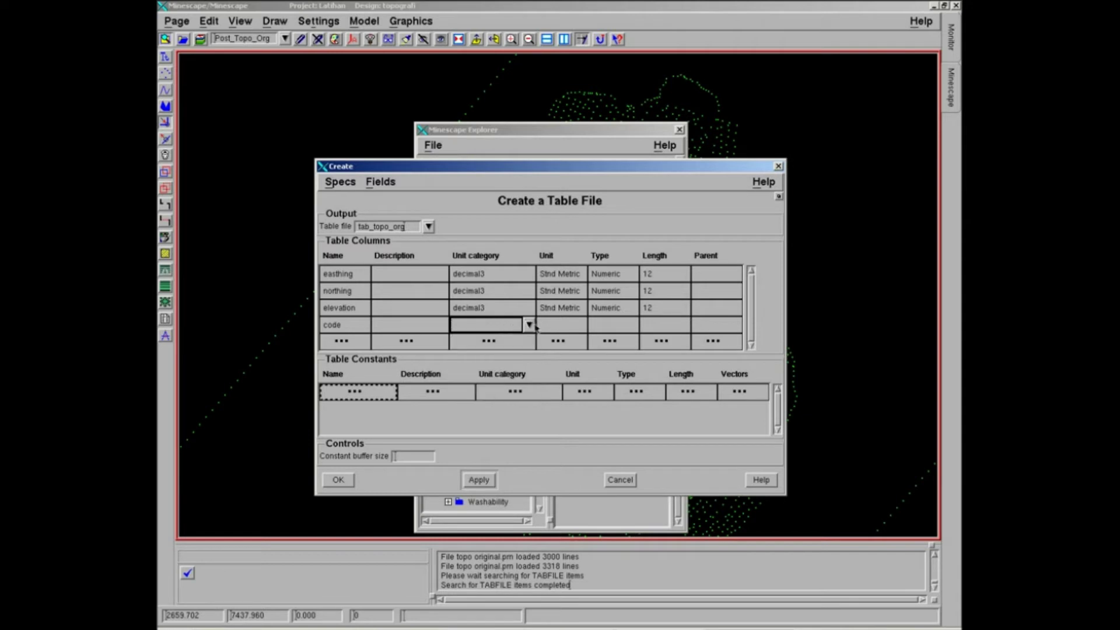
{"action": "left_click", "coordinate": [580, 325]}
{"action": "left_click", "coordinate": [580, 325]}
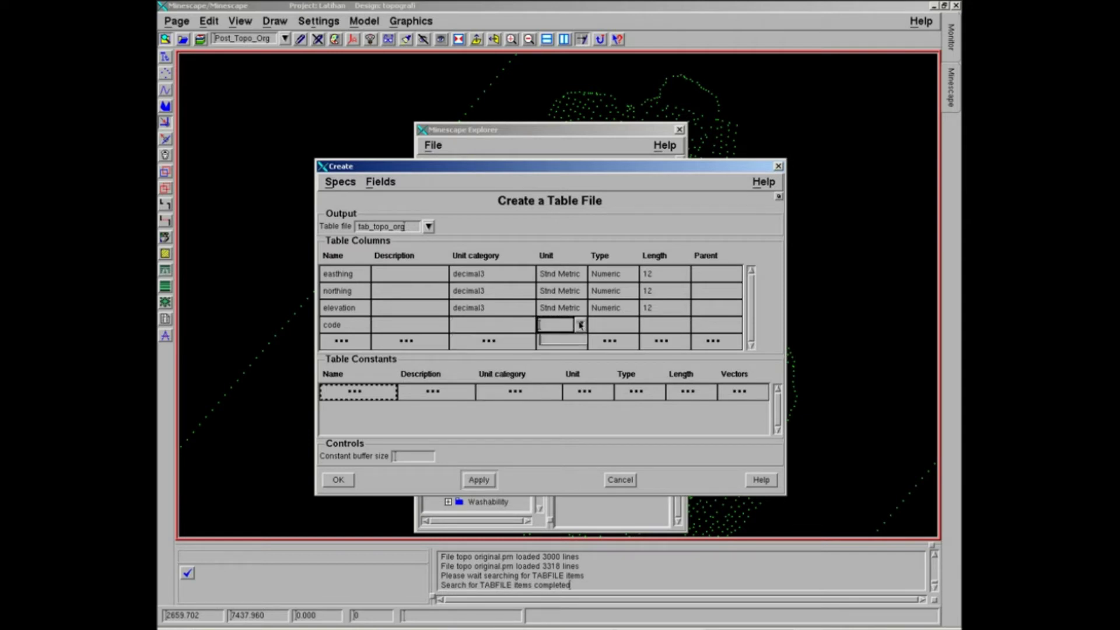
Set the code column's type to Character and its length to 8
{"action": "left_click", "coordinate": [610, 328]}
{"action": "left_click", "coordinate": [632, 326]}
{"action": "left_click", "coordinate": [632, 326]}
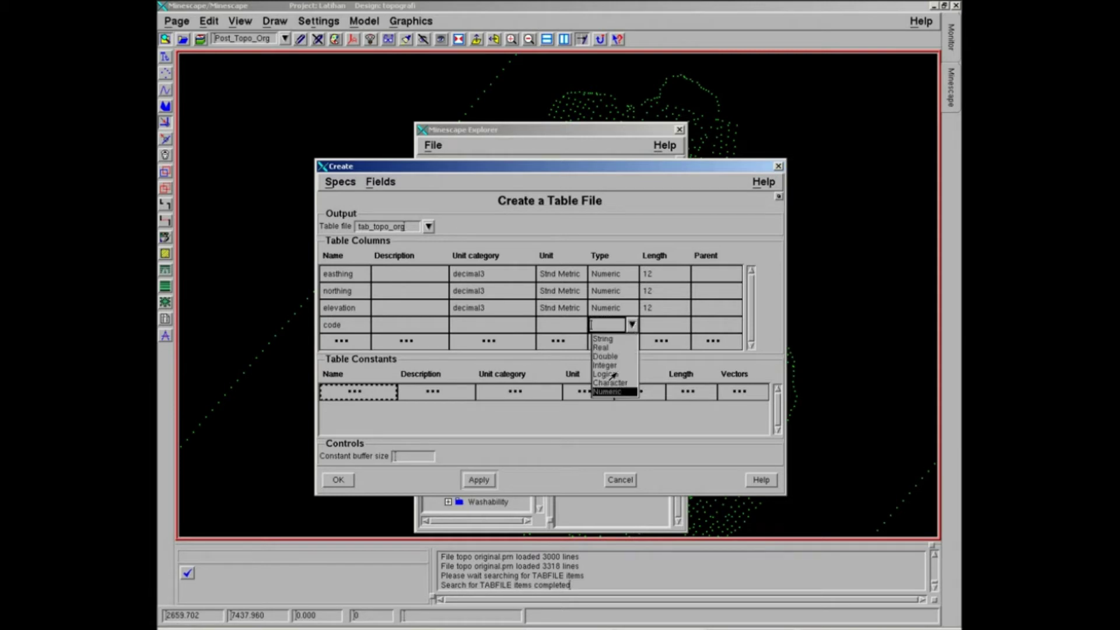
{"action": "left_click", "coordinate": [613, 383]}
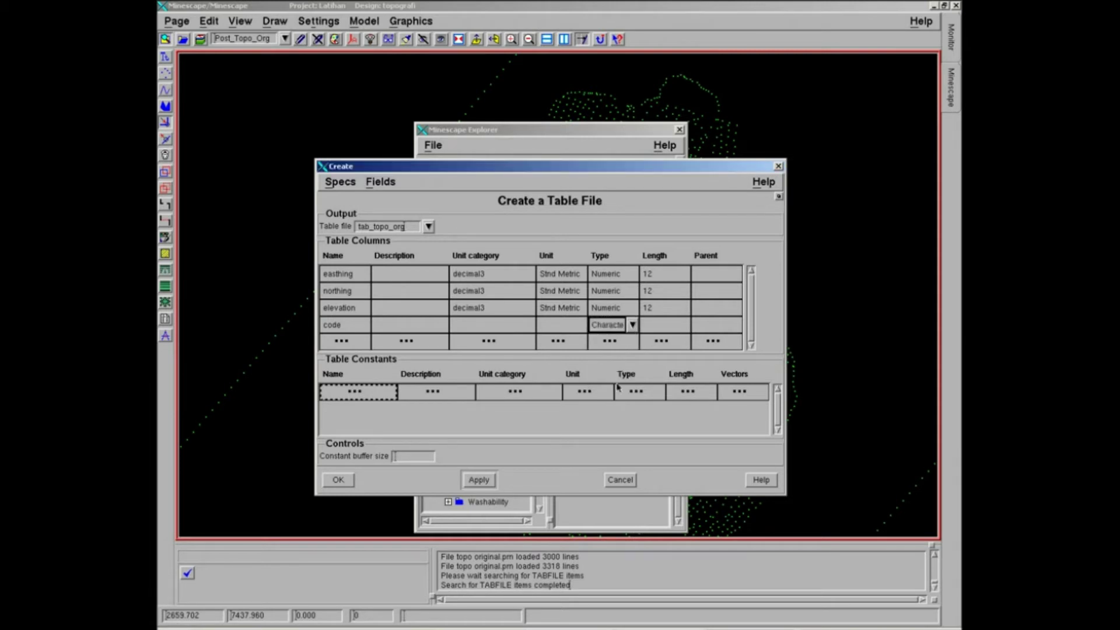
{"action": "left_click", "coordinate": [656, 324]}
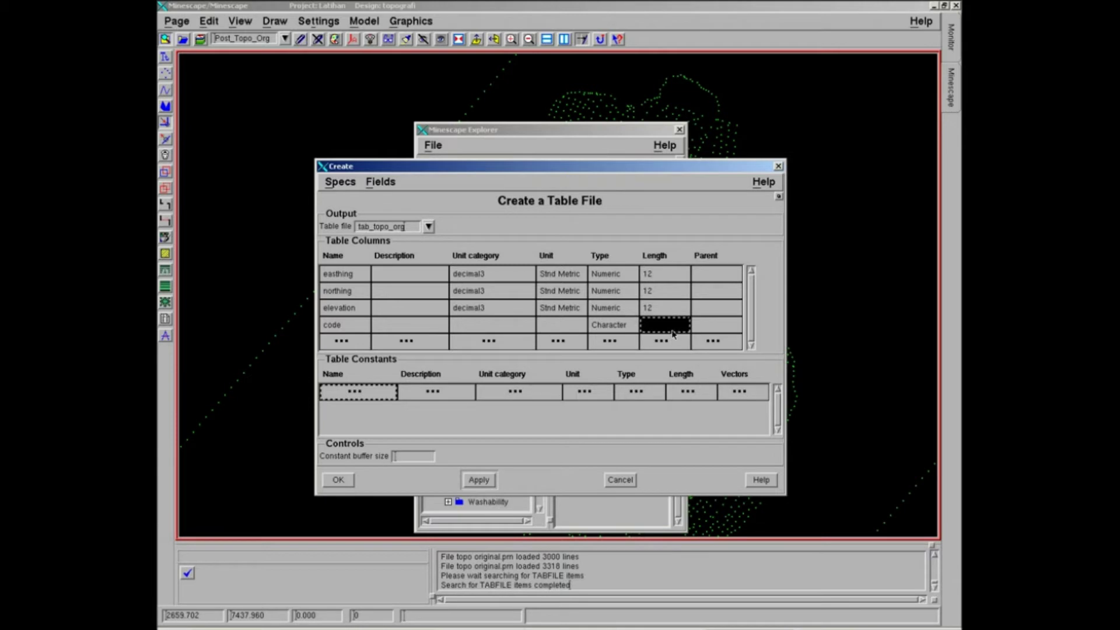
{"action": "type", "text": "6"}
{"action": "left_click", "coordinate": [729, 327]}
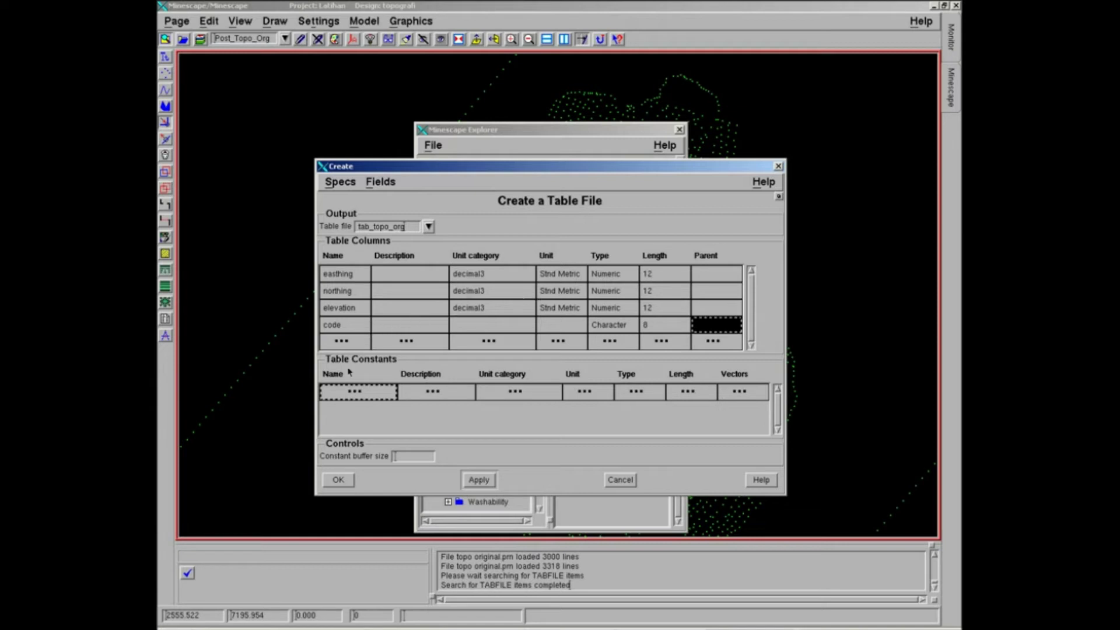
Create the table file tab_topo_org with the defined columns and check it in the list of Generic table files
{"action": "left_click", "coordinate": [338, 480]}
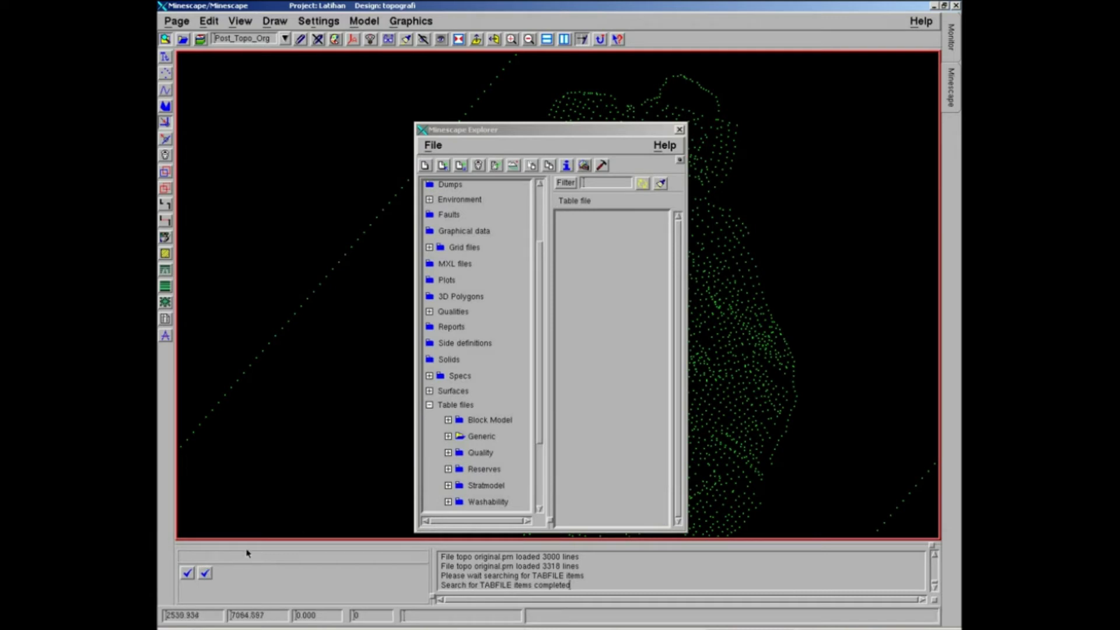
{"action": "left_click_drag", "start_coordinate": [516, 133], "coordinate": [505, 95]}
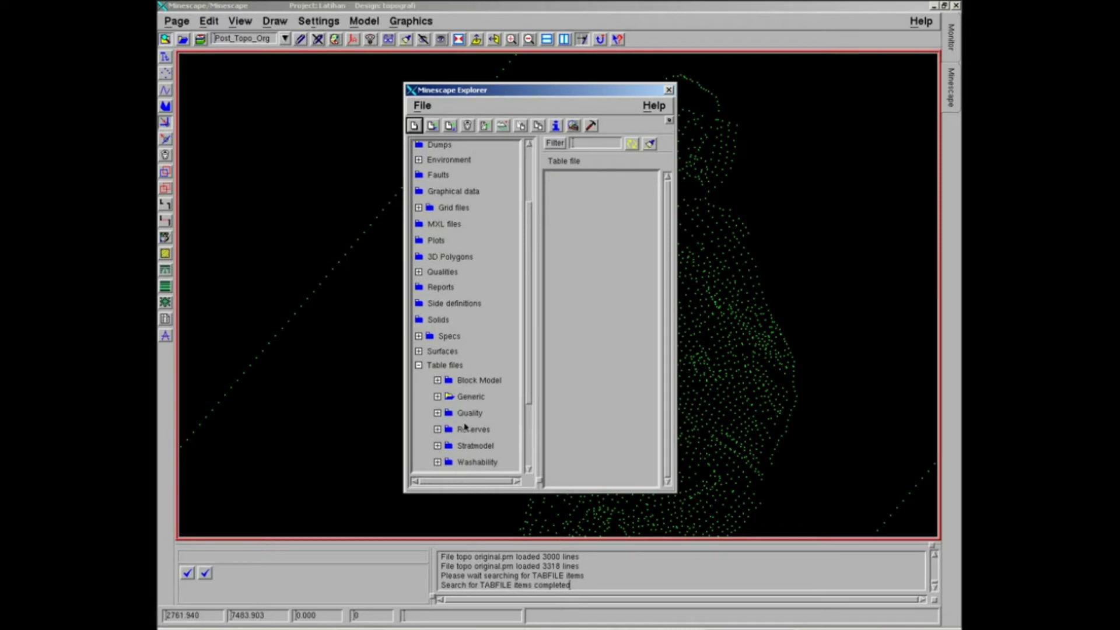
{"action": "left_click", "coordinate": [419, 365]}
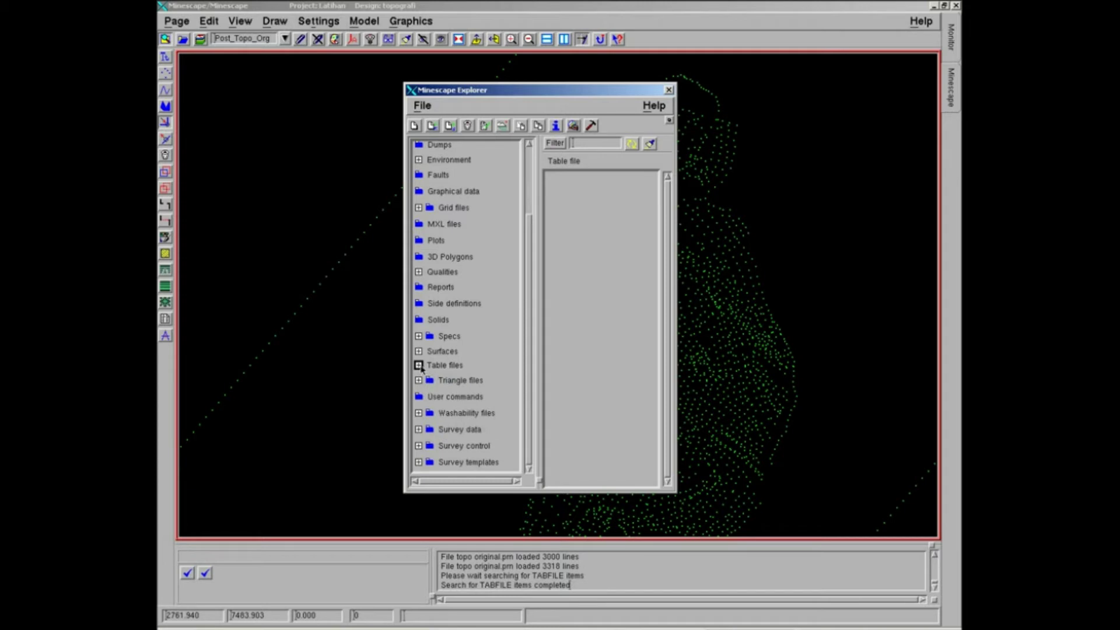
{"action": "left_click", "coordinate": [419, 366]}
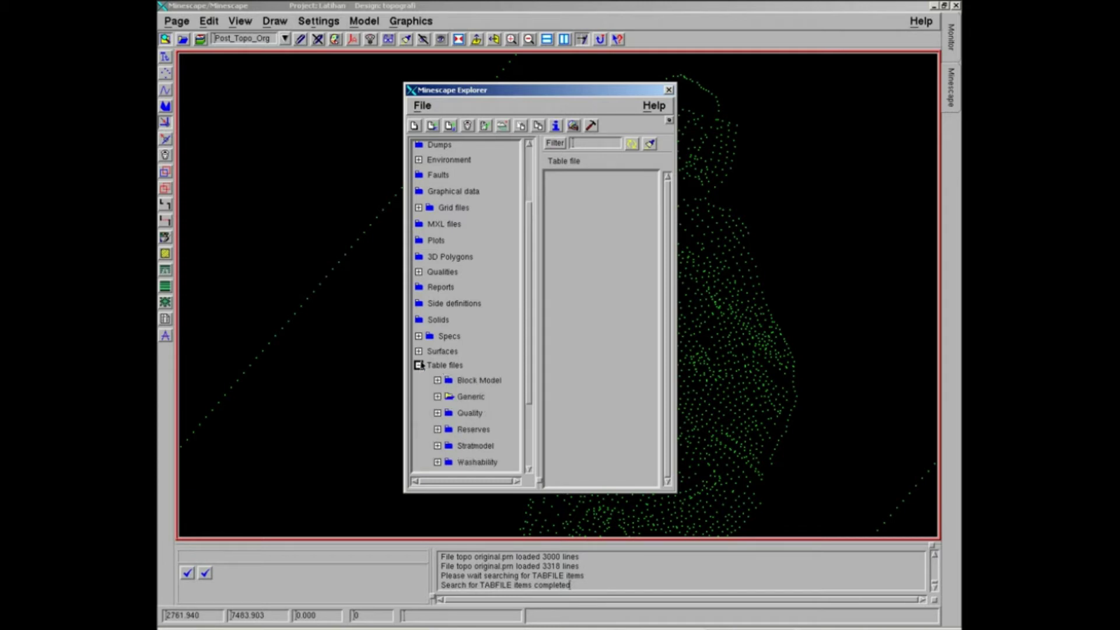
{"action": "left_click", "coordinate": [449, 397]}
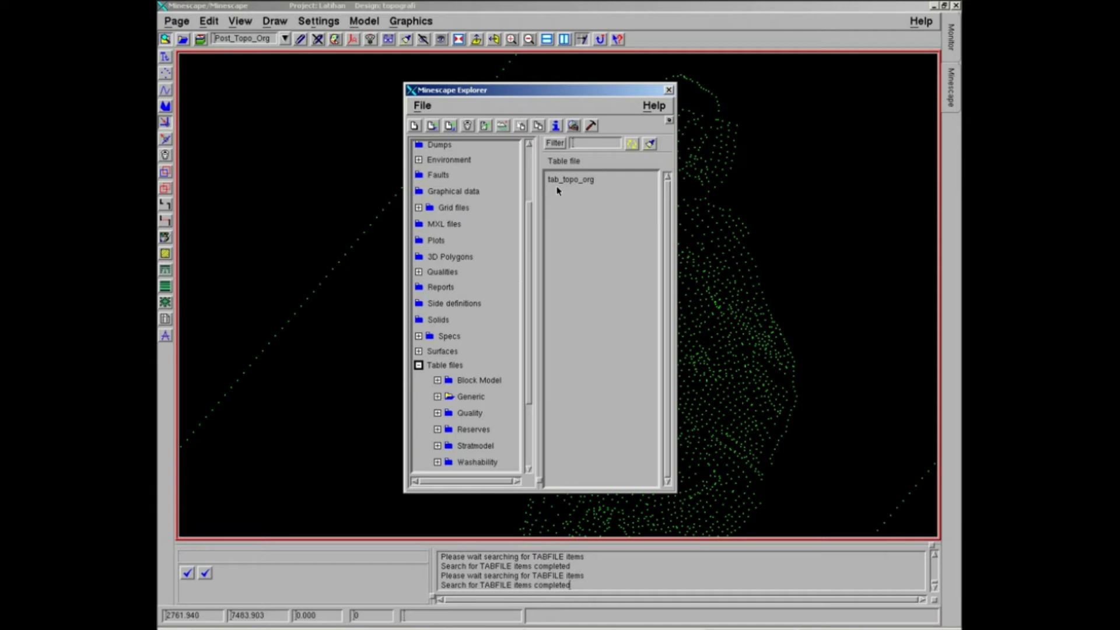
{"action": "left_click", "coordinate": [669, 91]}
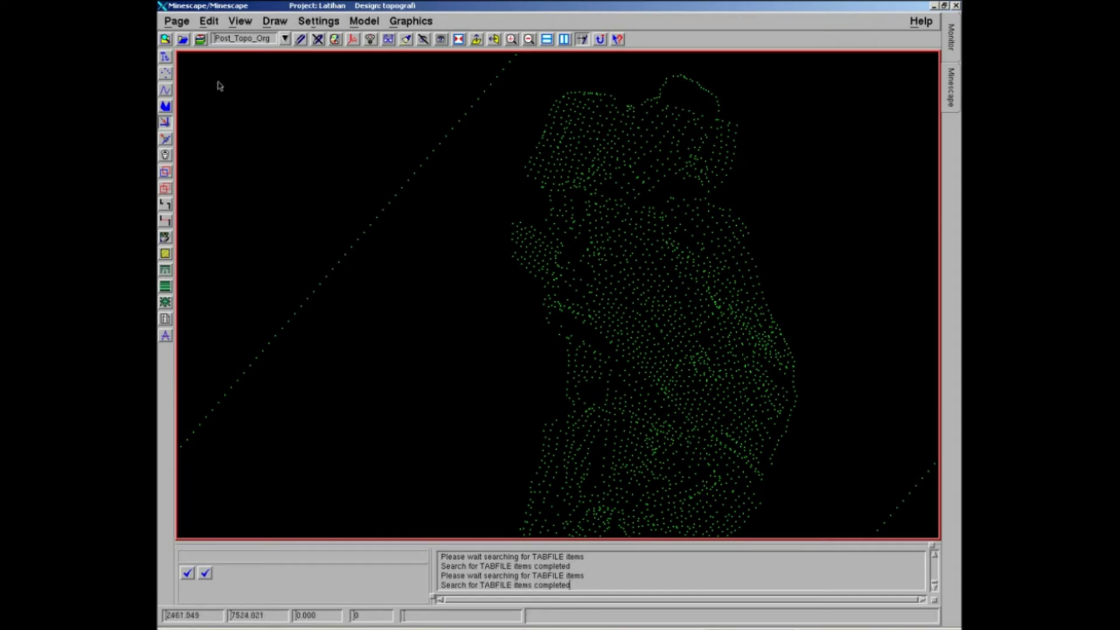
Start an ASCII data load into the Generic table file tab_topo_org, using topo original.prn as the data file
{"action": "middle_click_drag", "start_coordinate": [461, 277], "coordinate": [496, 221]}
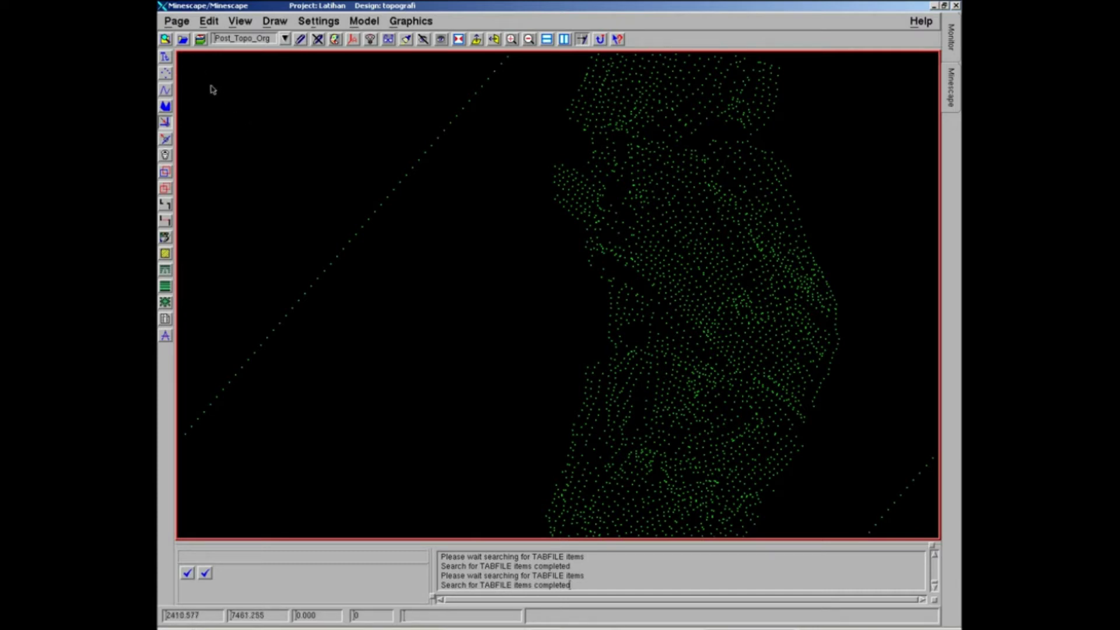
{"action": "left_click", "coordinate": [166, 39]}
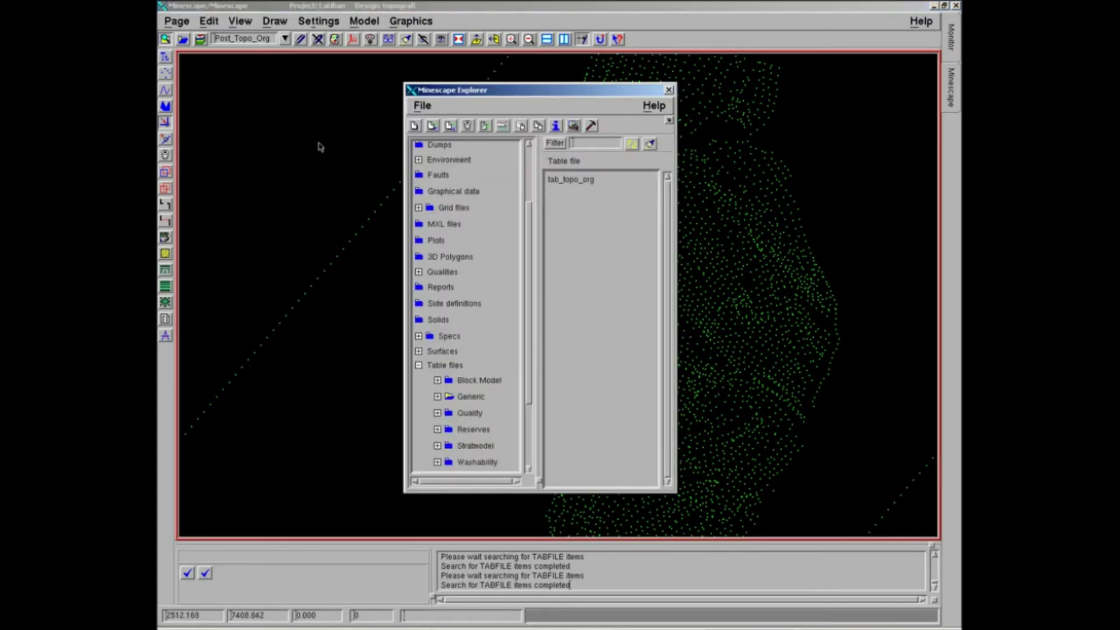
{"action": "left_click", "coordinate": [449, 397]}
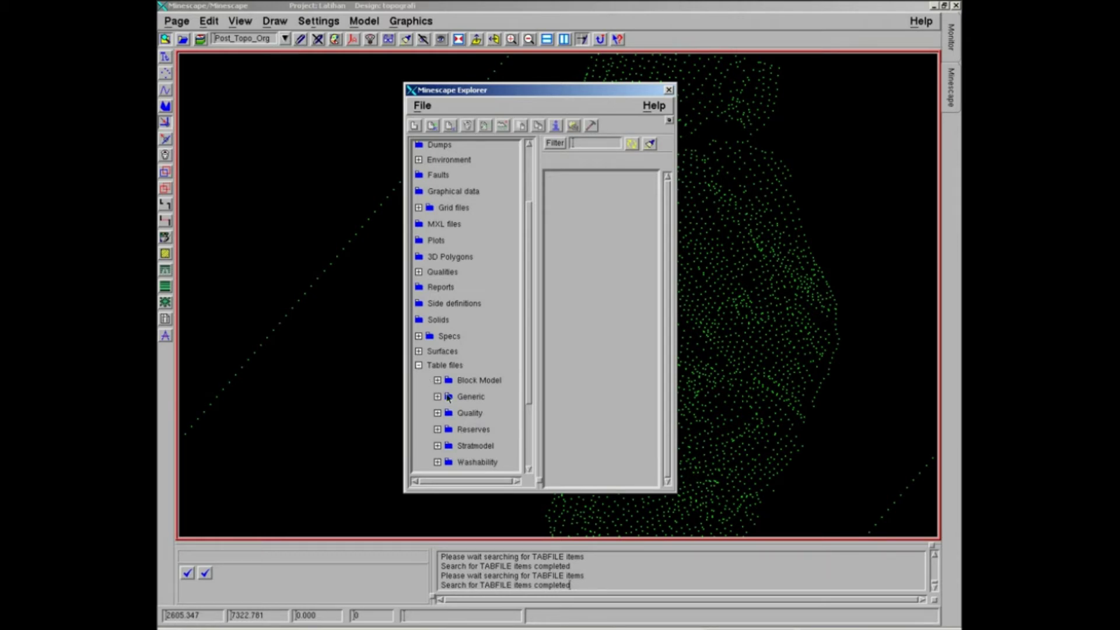
{"action": "left_click", "coordinate": [448, 398]}
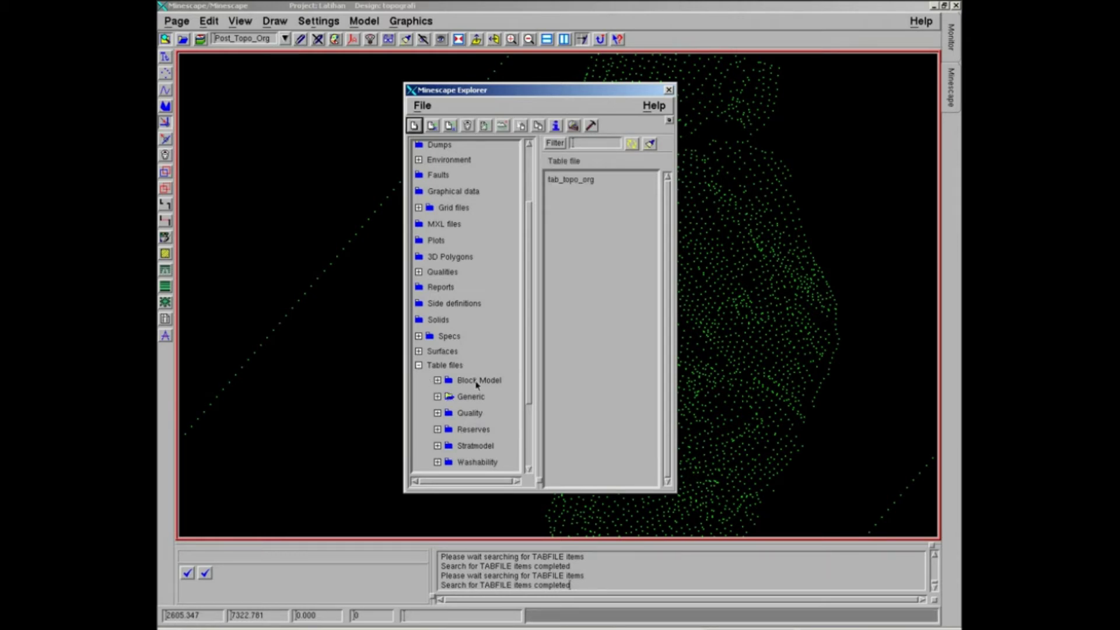
{"action": "left_click", "coordinate": [564, 181]}
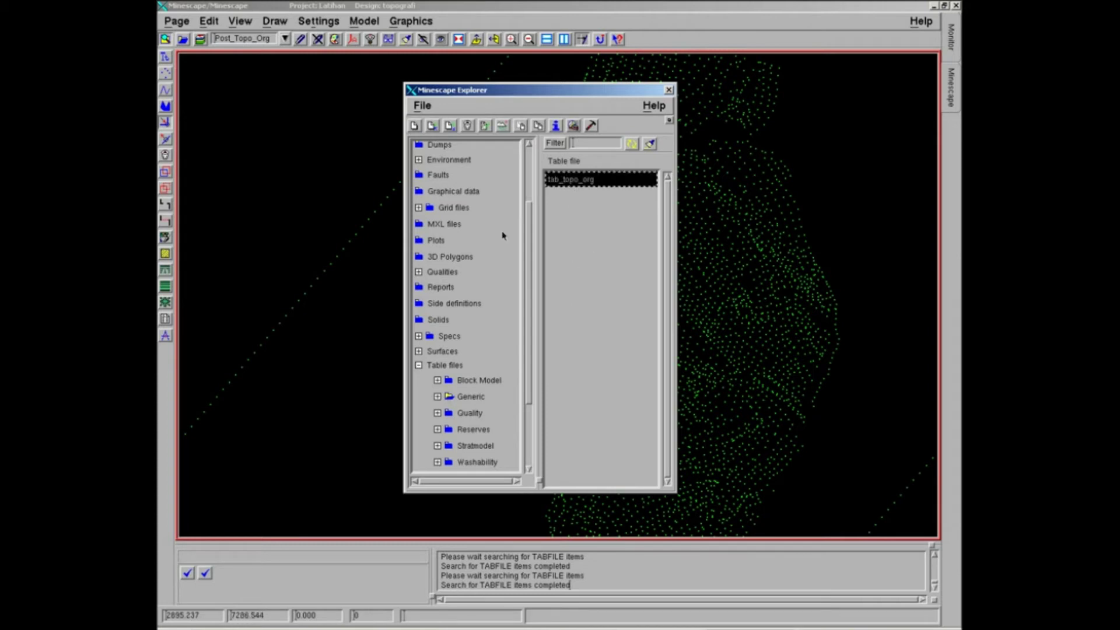
{"action": "left_click", "coordinate": [434, 126]}
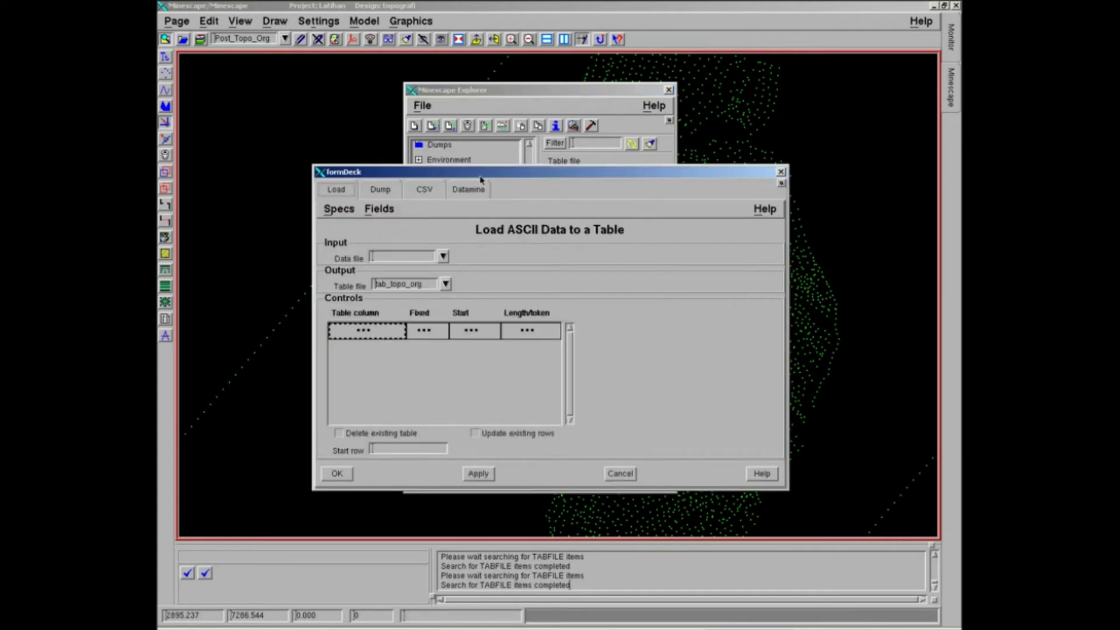
{"action": "left_click_drag", "start_coordinate": [496, 175], "coordinate": [497, 141]}
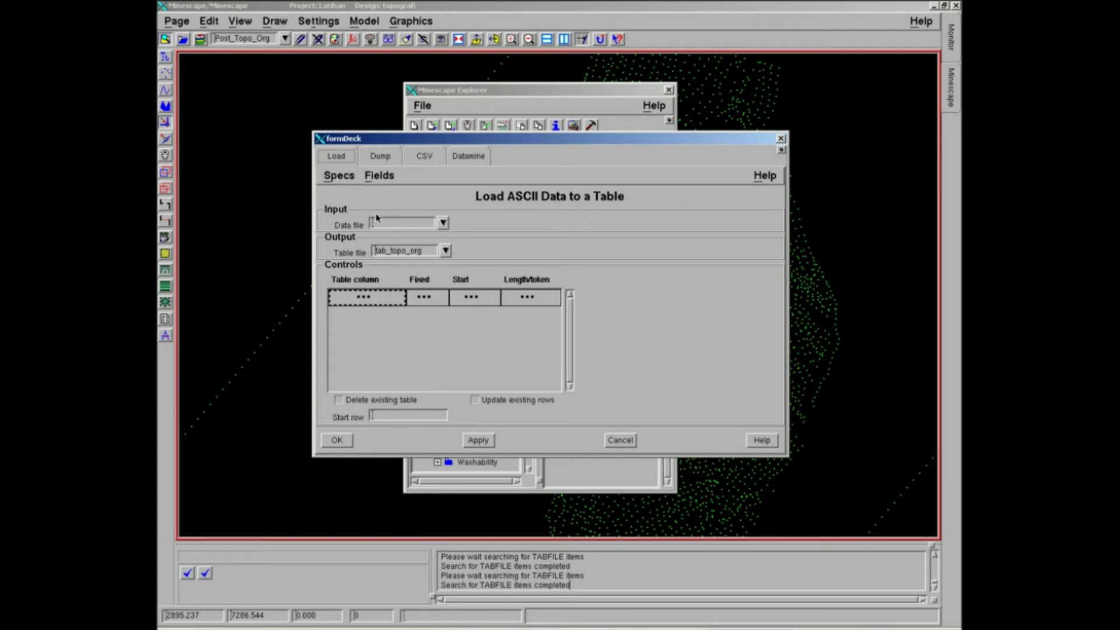
{"action": "left_click", "coordinate": [443, 223]}
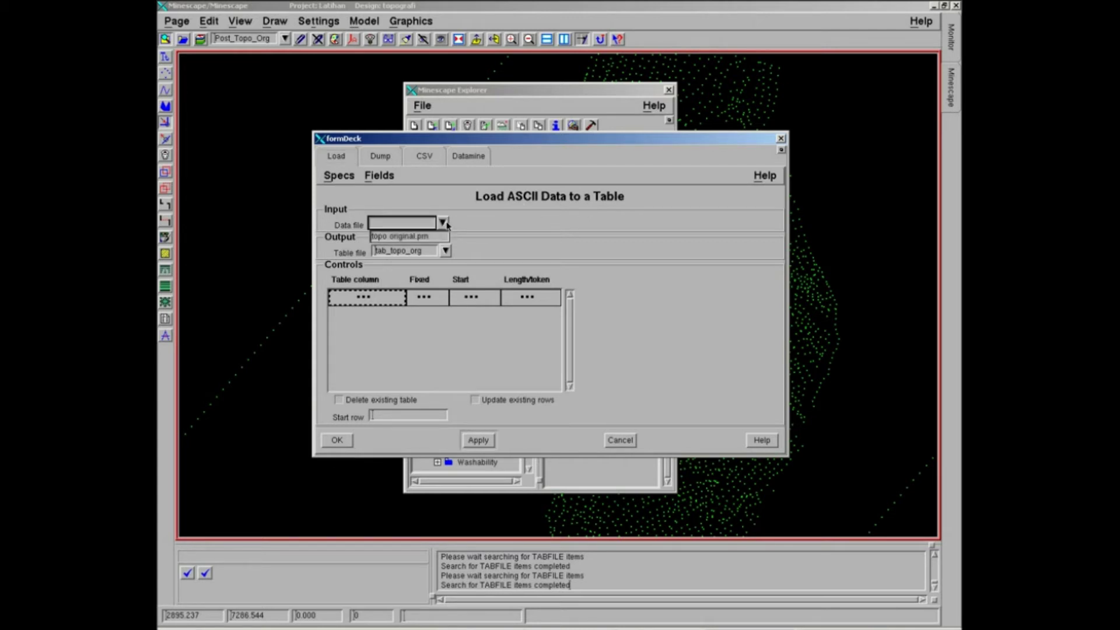
{"action": "left_click", "coordinate": [387, 237]}
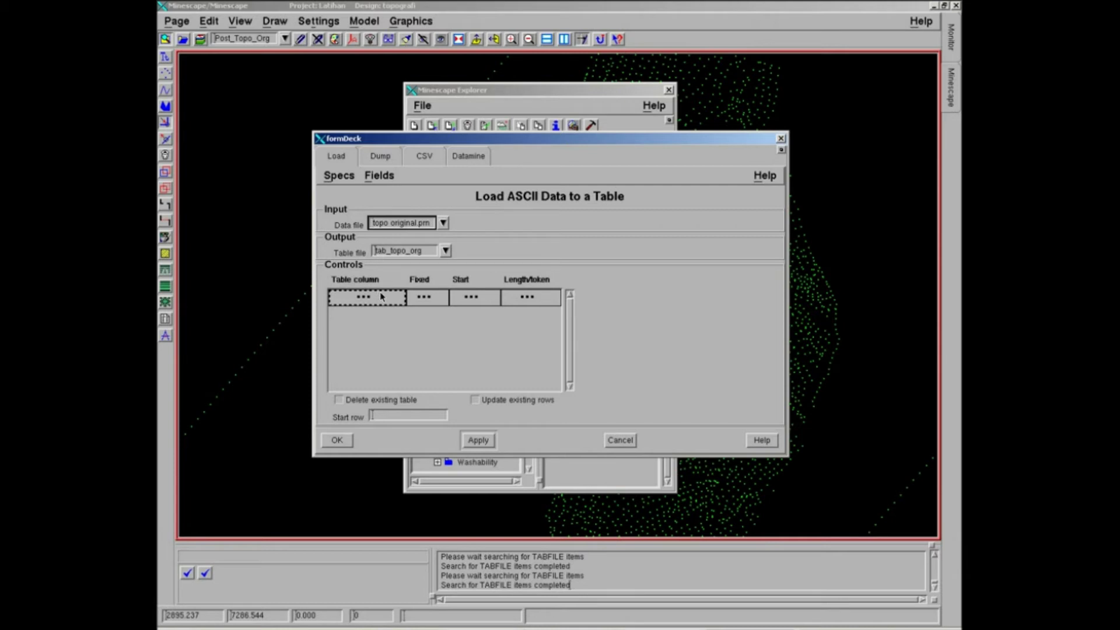
Add easthing as the first table column in the load controls, with Fixed set to No
{"action": "left_click", "coordinate": [397, 301]}
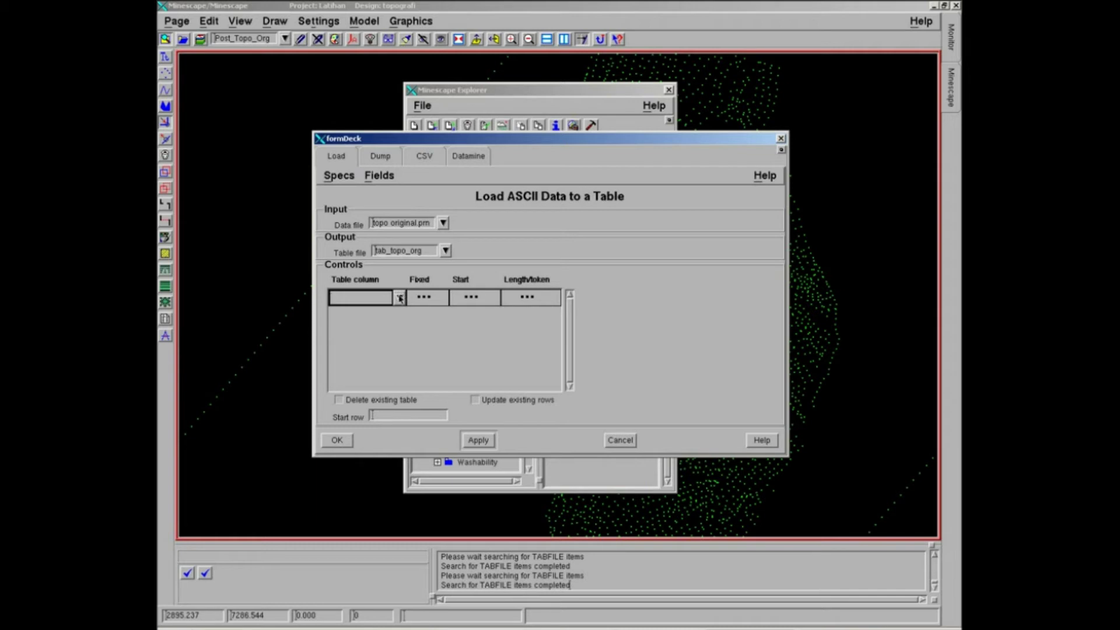
{"action": "left_click", "coordinate": [399, 298]}
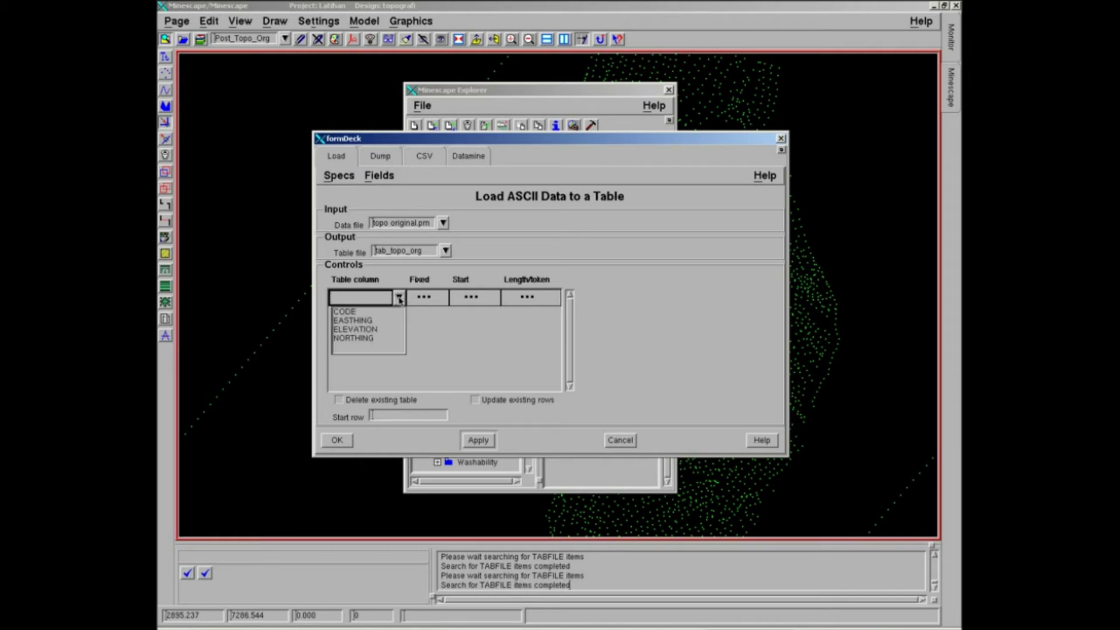
{"action": "left_click", "coordinate": [346, 321]}
{"action": "left_click", "coordinate": [428, 296]}
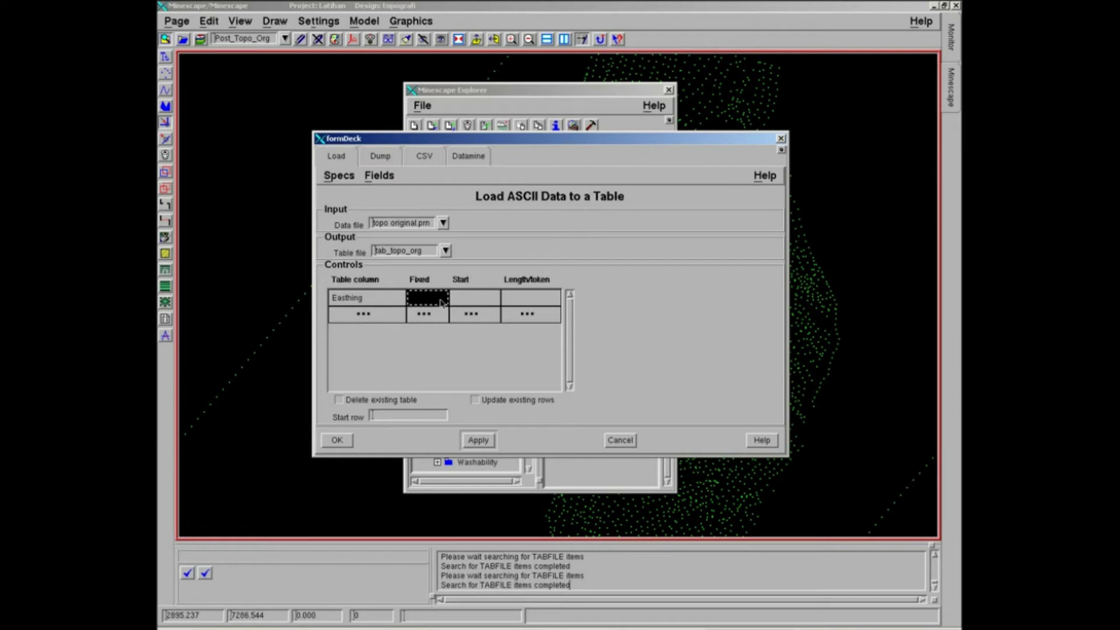
{"action": "left_click", "coordinate": [440, 301]}
{"action": "left_click", "coordinate": [441, 300]}
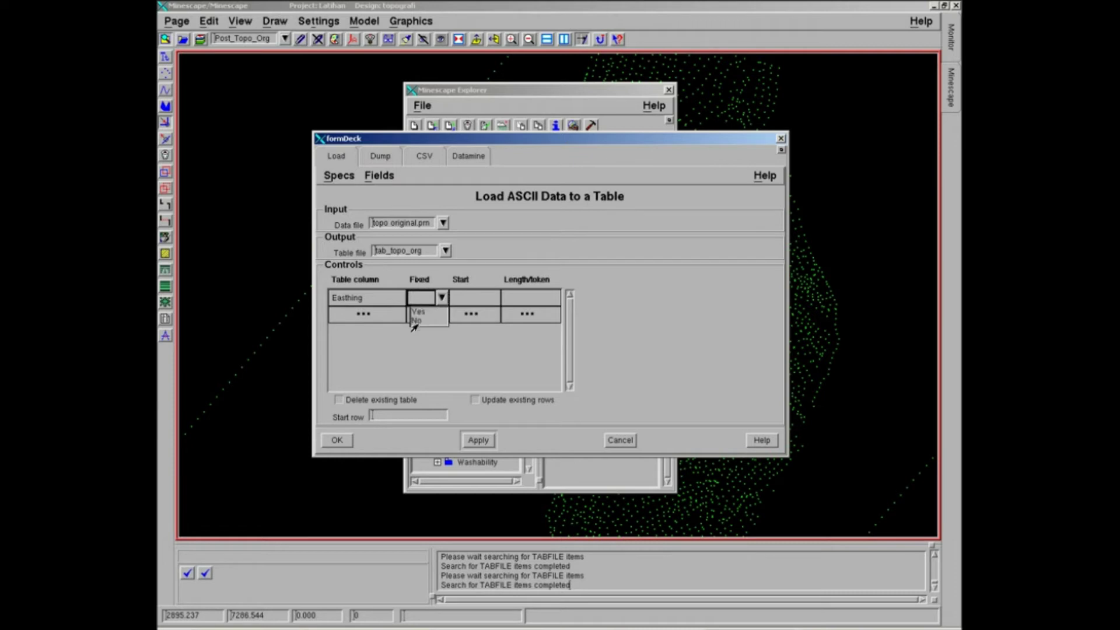
{"action": "left_click", "coordinate": [417, 320]}
Set the easthing row's start to 1 and its length/token to 1
{"action": "left_click", "coordinate": [484, 298]}
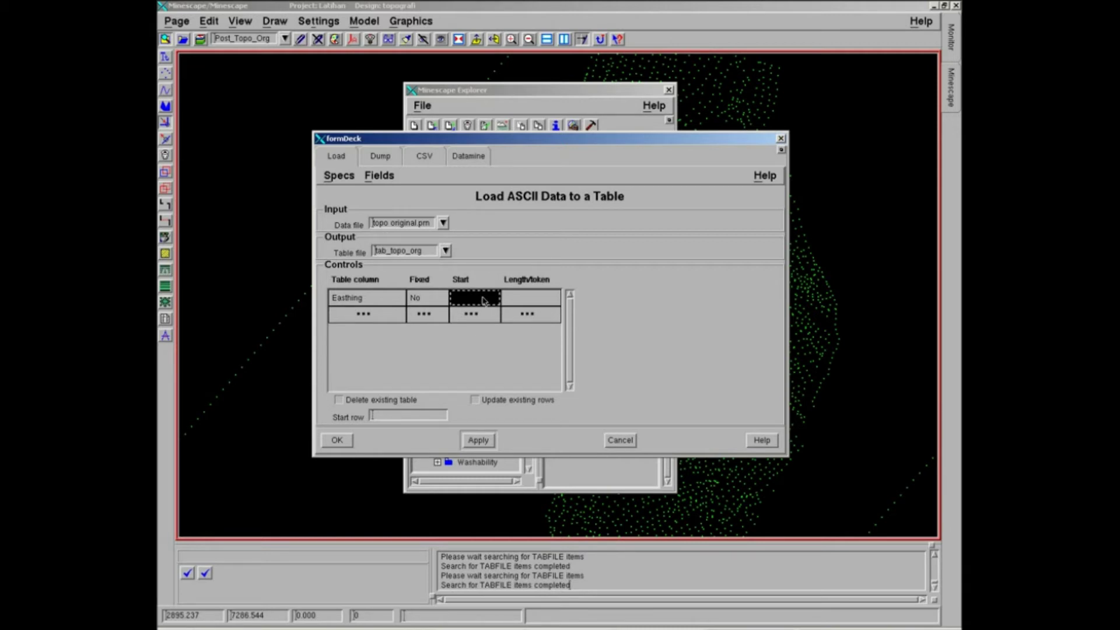
{"action": "type", "text": "1"}
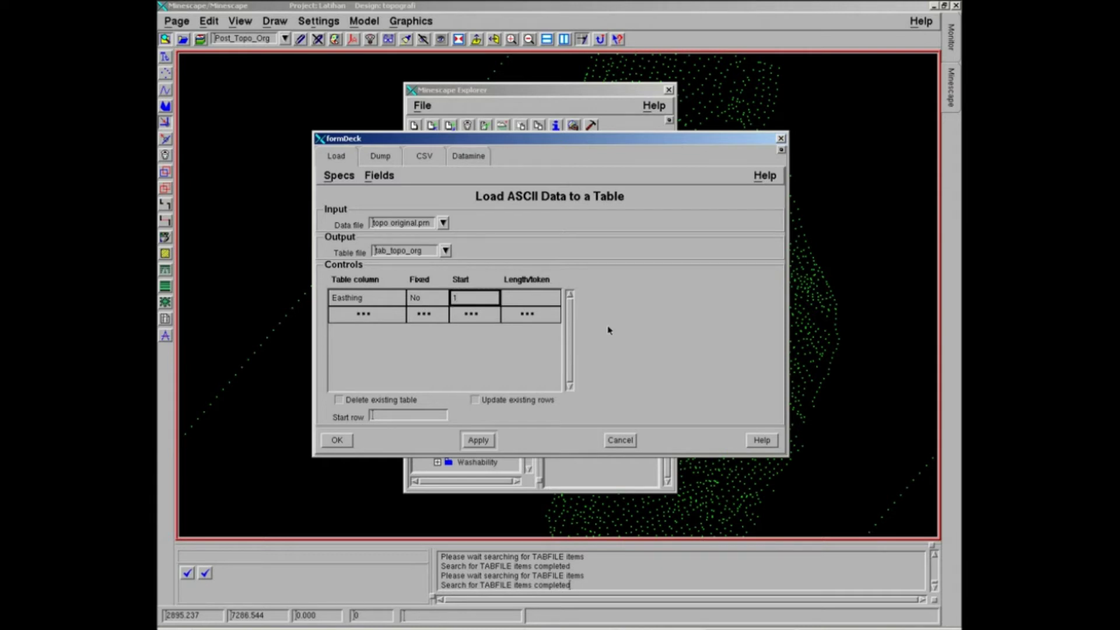
{"action": "left_click", "coordinate": [548, 300]}
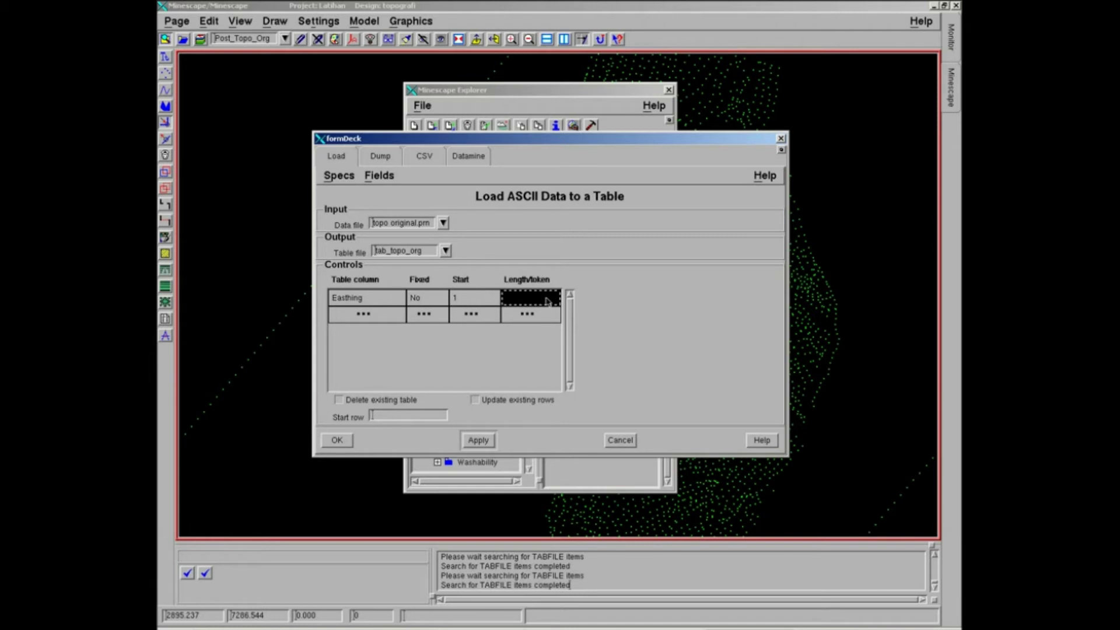
{"action": "type", "text": "1"}
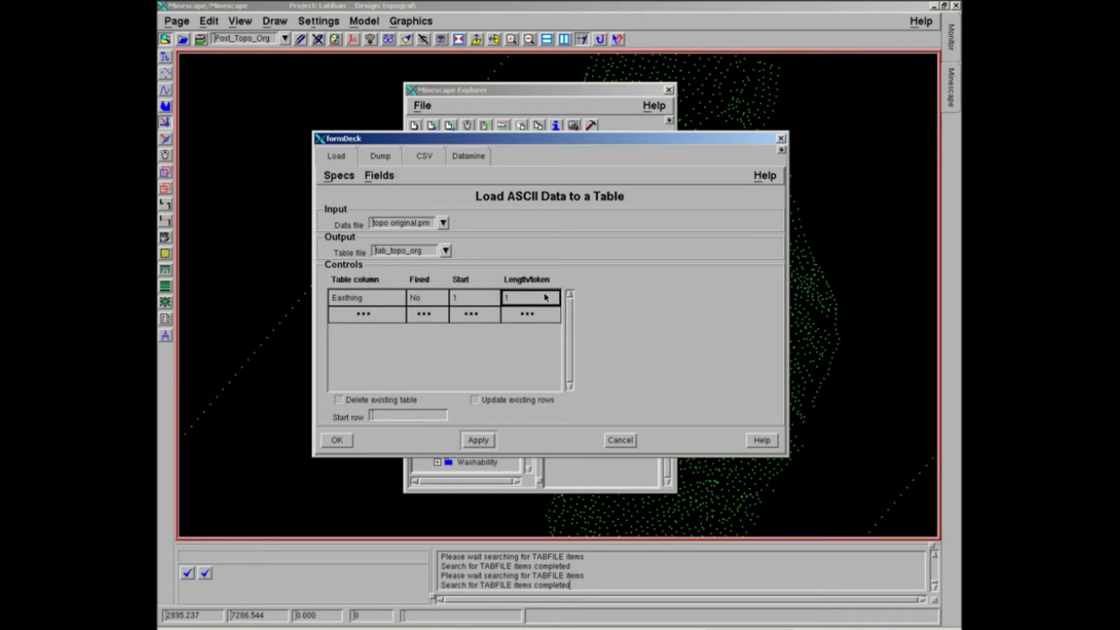
{"action": "left_click", "coordinate": [440, 320]}
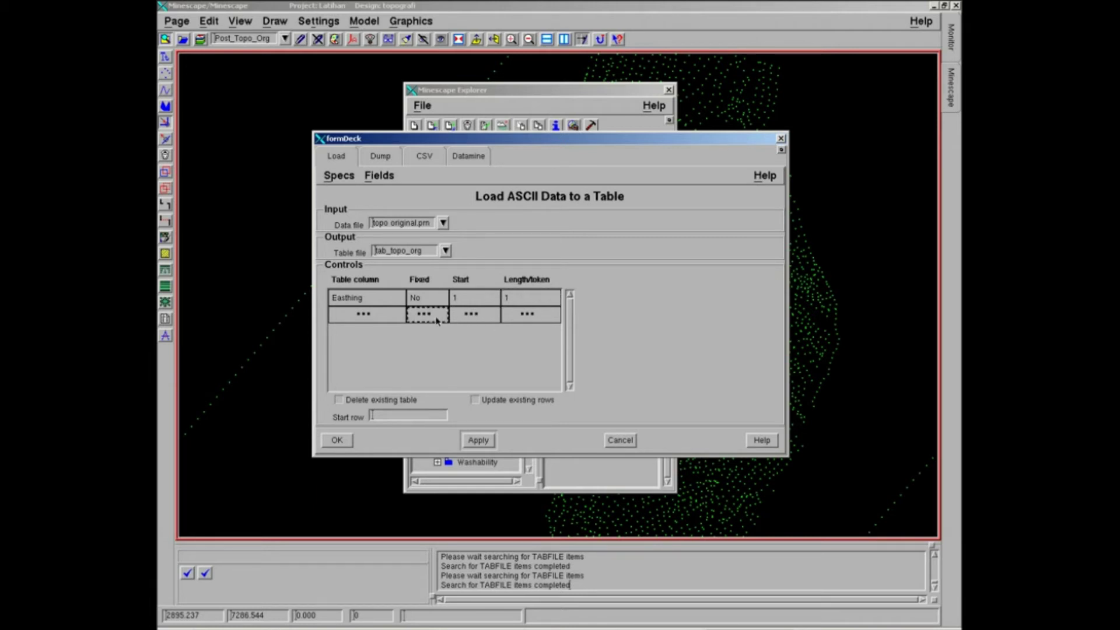
Add northing as the second table column in the load controls, with Fixed set to No
{"action": "left_click", "coordinate": [392, 318]}
{"action": "left_click", "coordinate": [399, 315]}
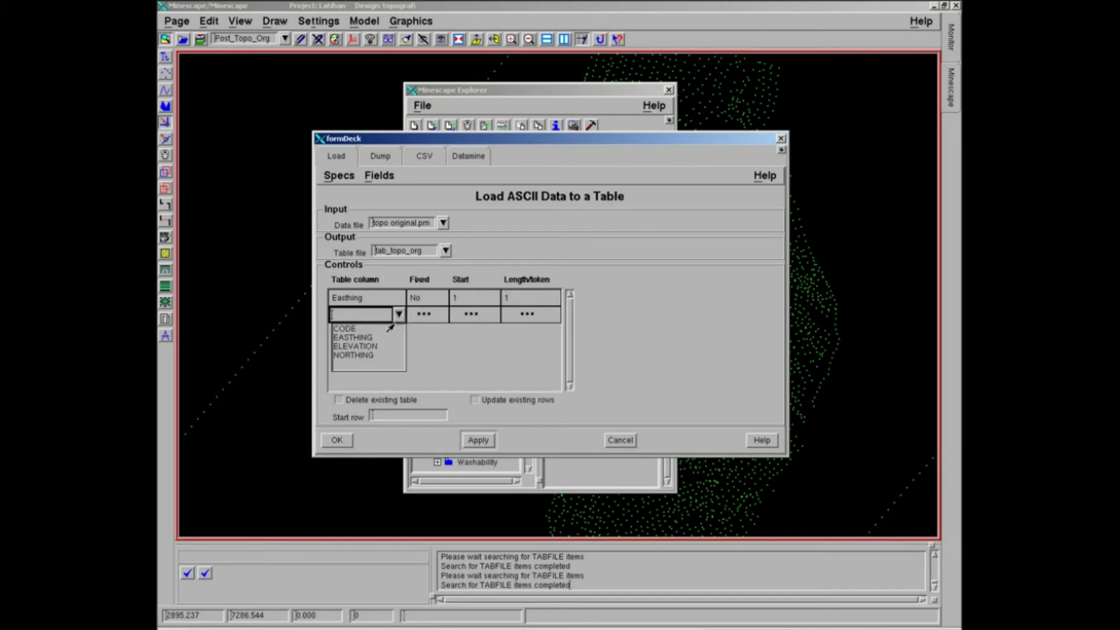
{"action": "left_click", "coordinate": [353, 356]}
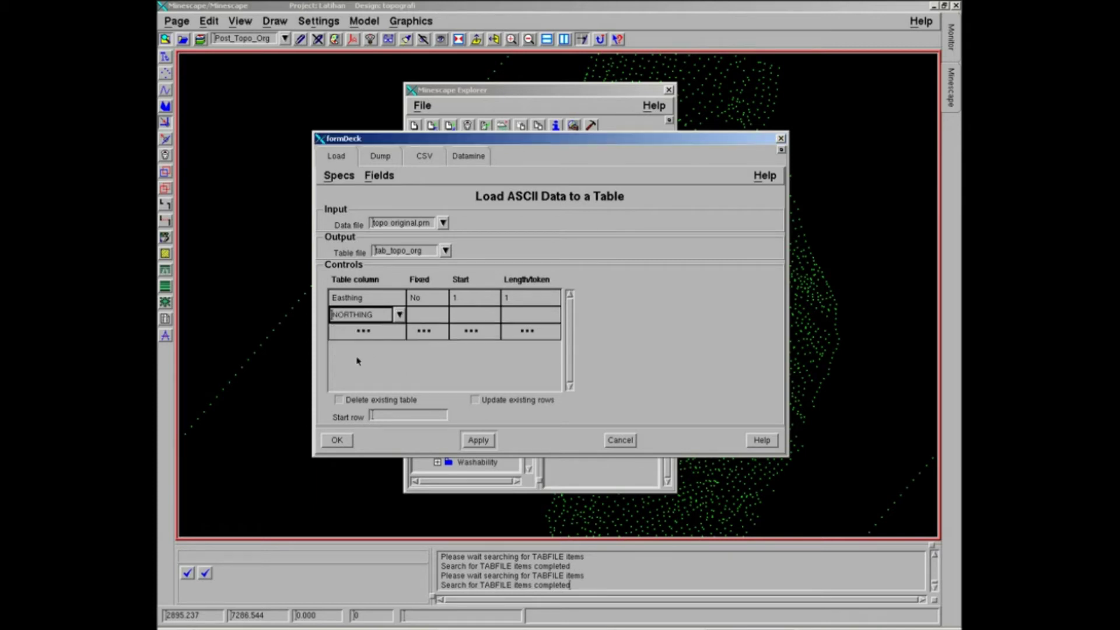
{"action": "left_click", "coordinate": [432, 318]}
{"action": "left_click", "coordinate": [441, 318]}
{"action": "left_click", "coordinate": [442, 316]}
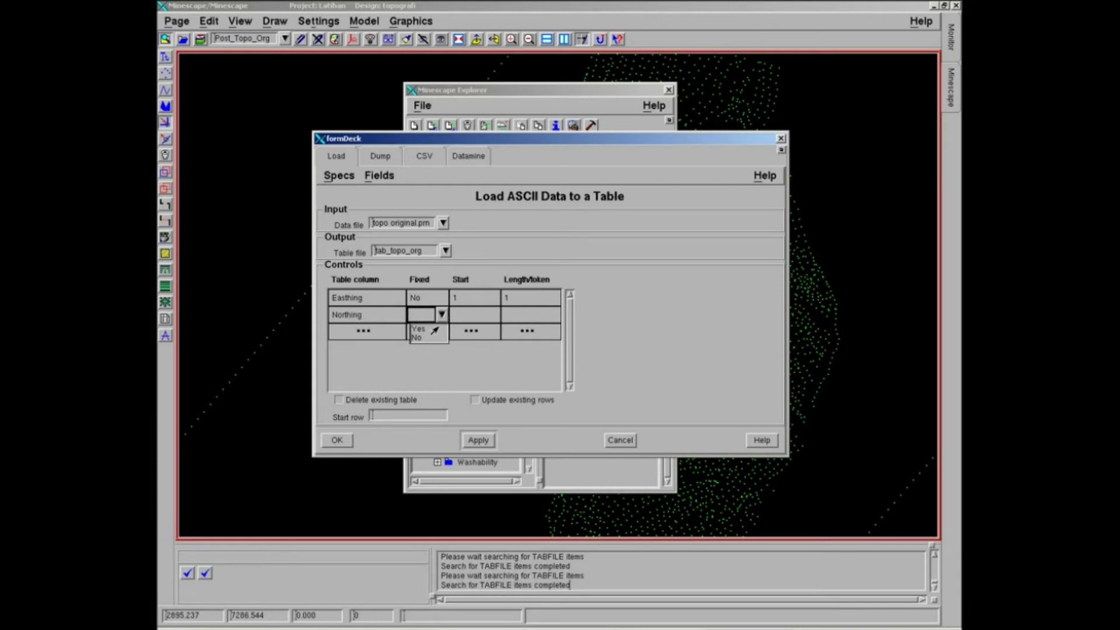
{"action": "left_click", "coordinate": [417, 338]}
Set the northing row's start to 1 and its length/token to 2
{"action": "left_click", "coordinate": [476, 315]}
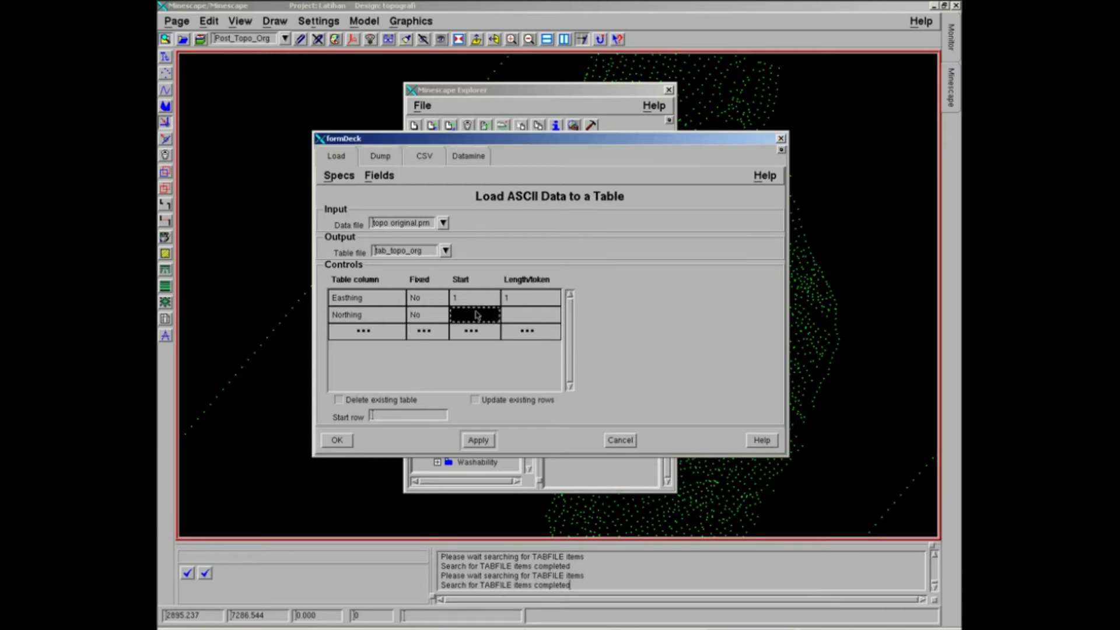
{"action": "type", "text": "1"}
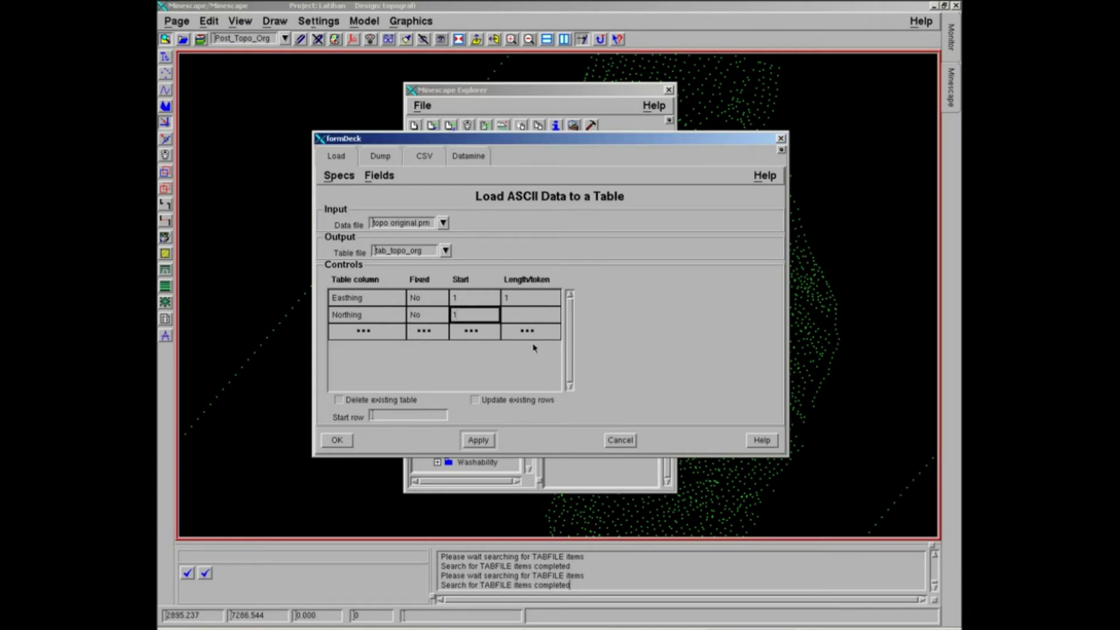
{"action": "left_click", "coordinate": [530, 316]}
{"action": "type", "text": "2"}
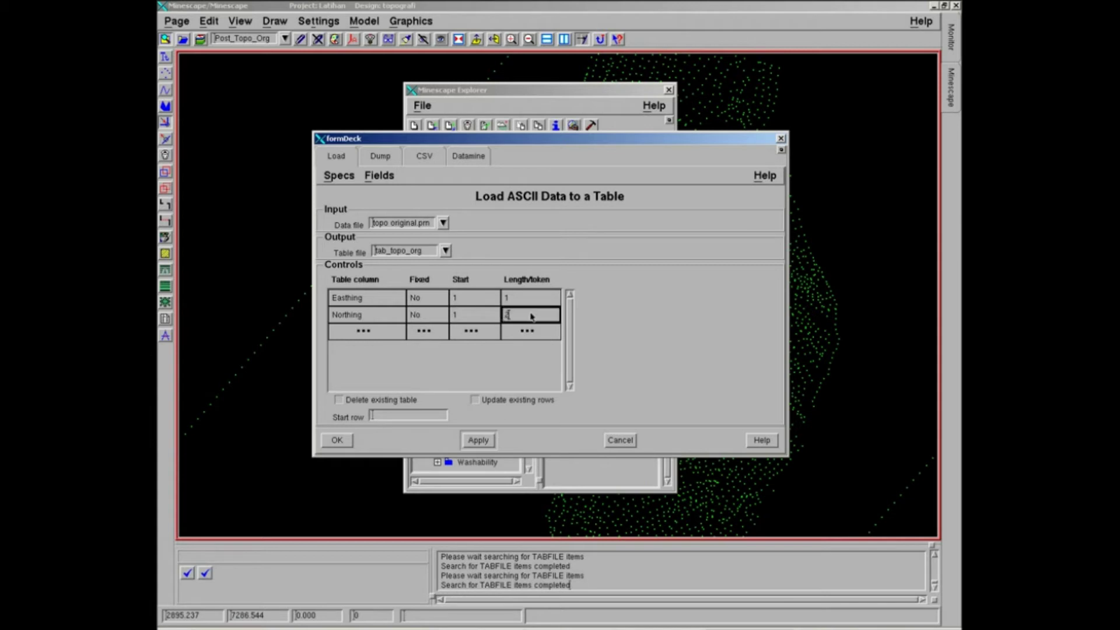
{"action": "left_click", "coordinate": [434, 331]}
Add elevation as the third table column in the load controls, with Fixed set to No
{"action": "double_click", "coordinate": [383, 331]}
{"action": "left_click", "coordinate": [400, 332]}
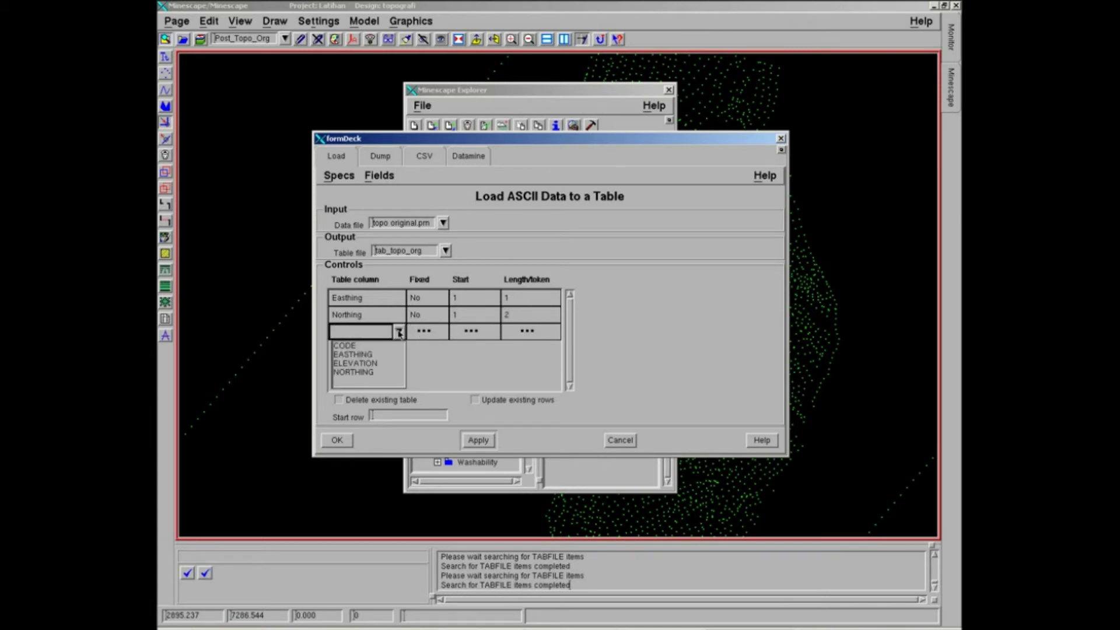
{"action": "left_click", "coordinate": [356, 364]}
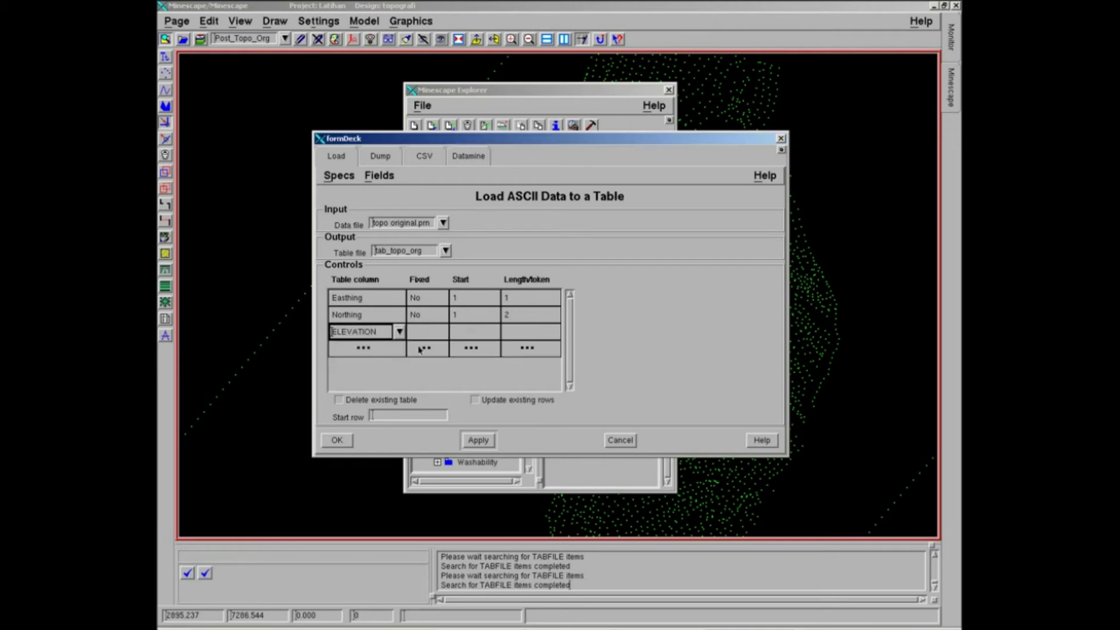
{"action": "left_click", "coordinate": [433, 336]}
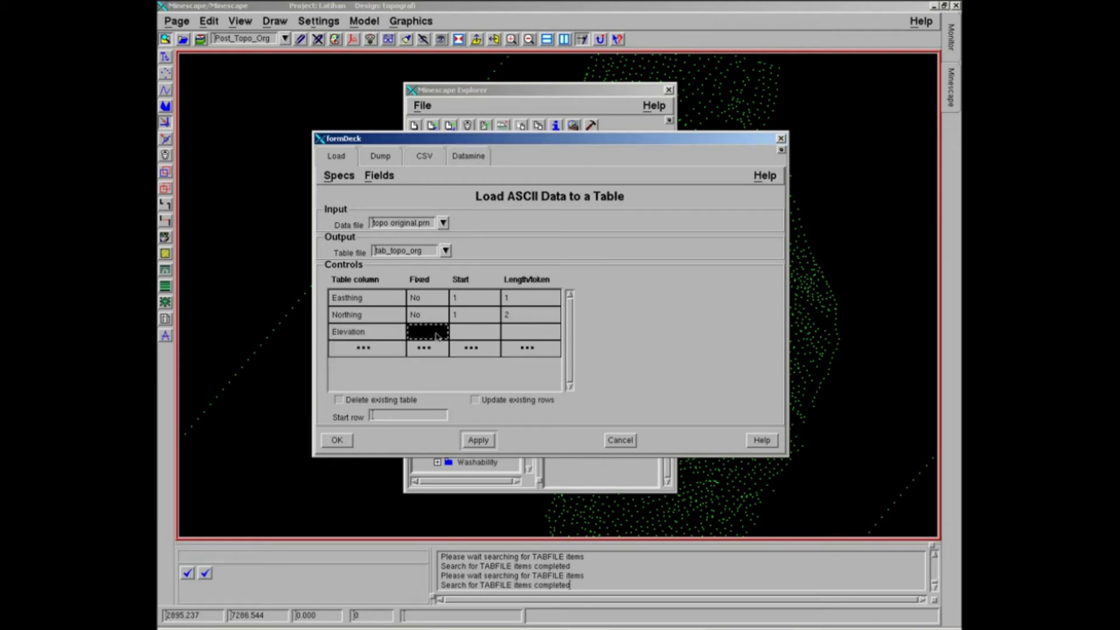
{"action": "left_click", "coordinate": [436, 336]}
{"action": "left_click", "coordinate": [443, 333]}
{"action": "left_click", "coordinate": [425, 354]}
Set the elevation row's start to 1 and its length/token to 3
{"action": "left_click", "coordinate": [470, 334]}
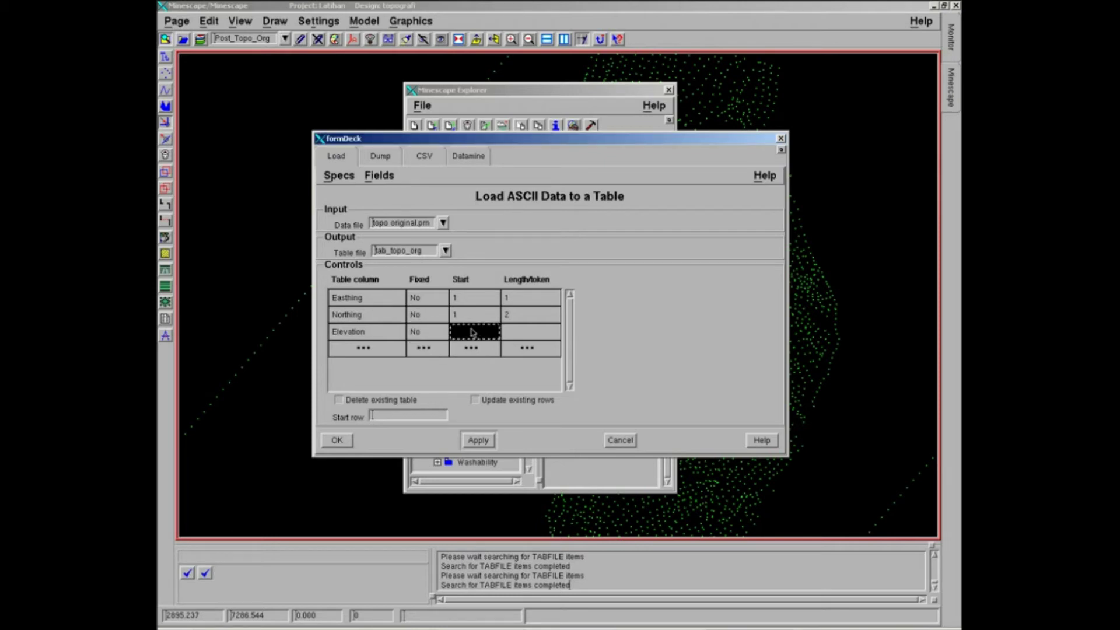
{"action": "left_click", "coordinate": [470, 334]}
{"action": "type", "text": "1"}
{"action": "left_click", "coordinate": [518, 332]}
{"action": "left_click", "coordinate": [518, 332]}
{"action": "type", "text": "3"}
{"action": "left_click", "coordinate": [429, 347]}
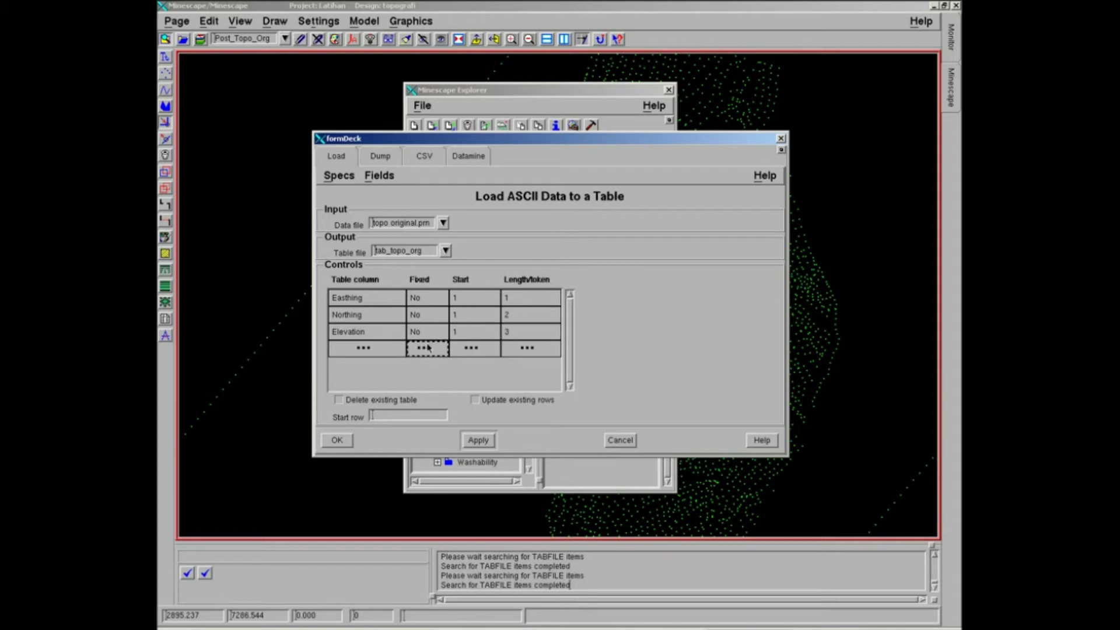
Add code as the fourth table column in the load controls, with Fixed set to No
{"action": "left_click", "coordinate": [357, 347]}
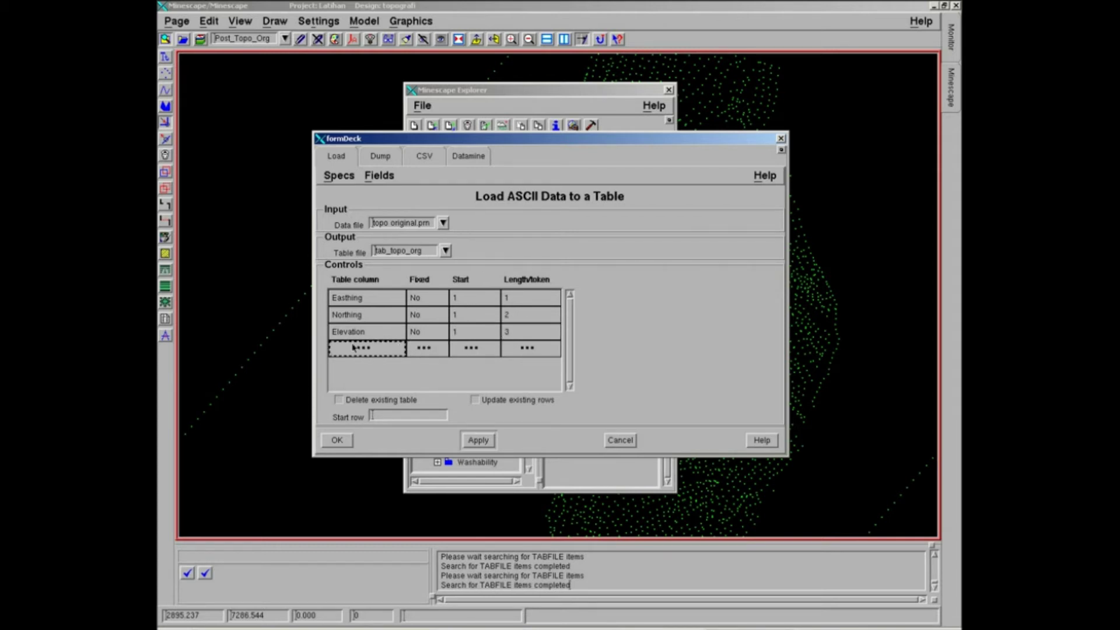
{"action": "left_click", "coordinate": [395, 348]}
{"action": "left_click", "coordinate": [399, 348]}
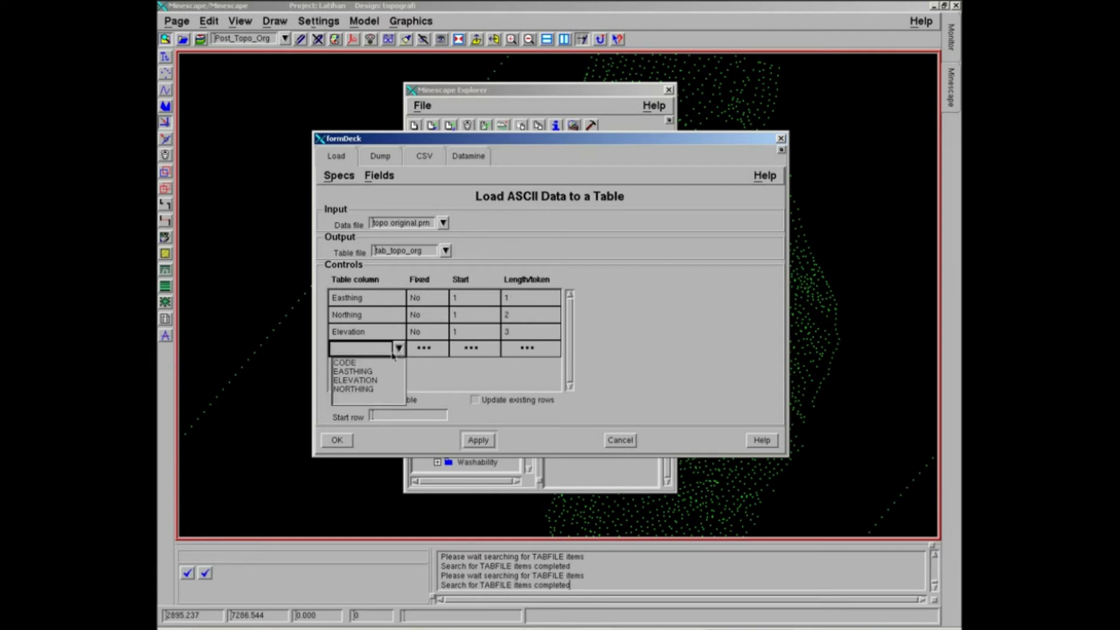
{"action": "left_click", "coordinate": [355, 363]}
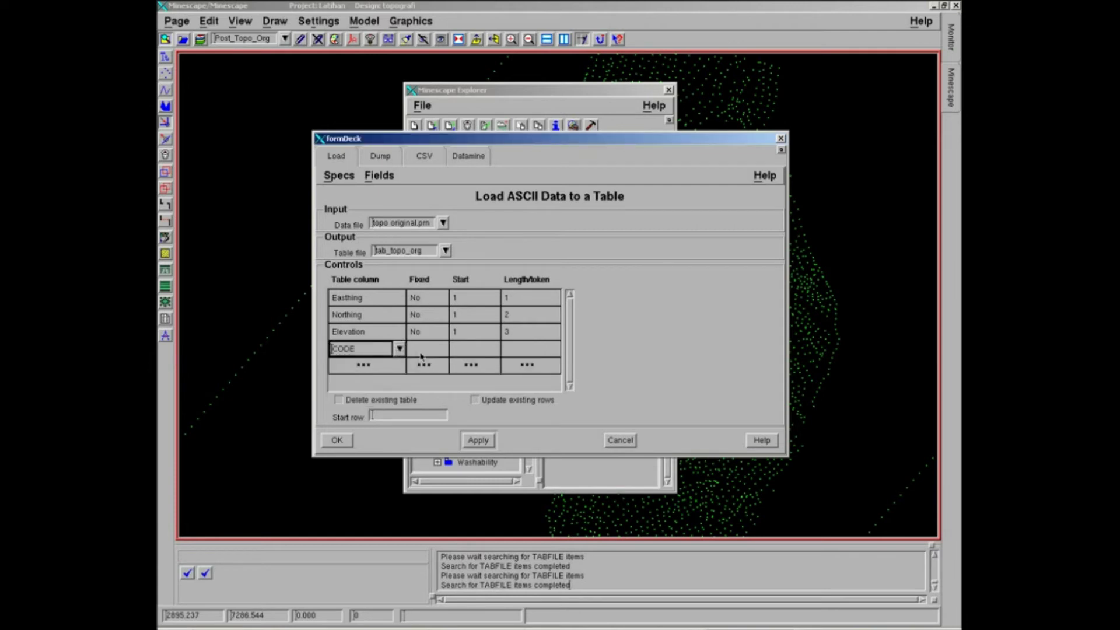
{"action": "left_click", "coordinate": [415, 352]}
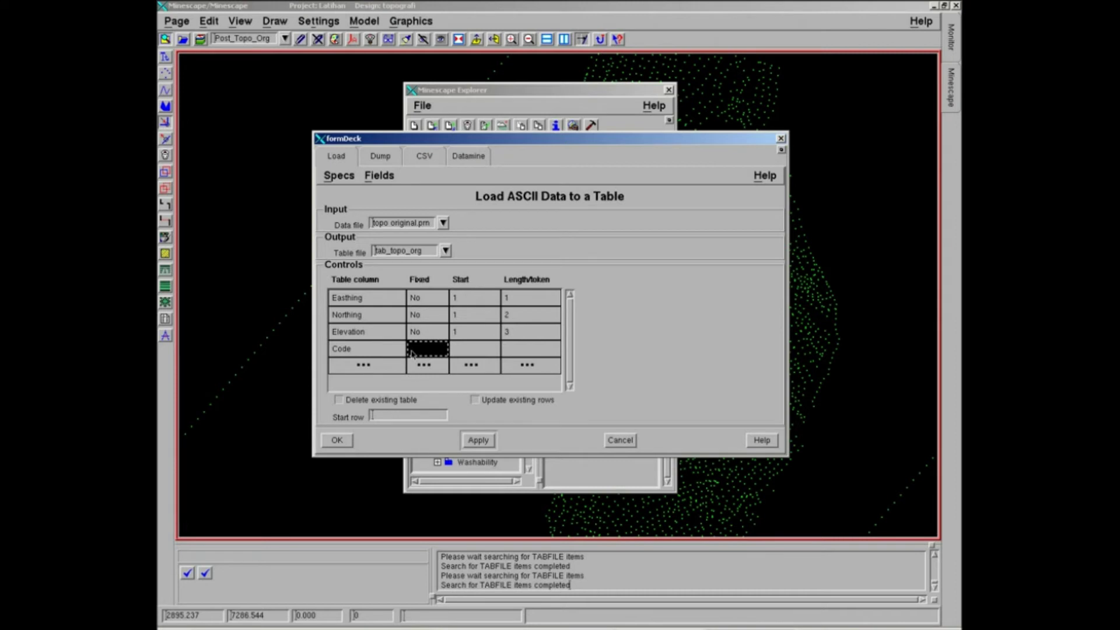
{"action": "left_click", "coordinate": [442, 349]}
{"action": "left_click", "coordinate": [442, 349]}
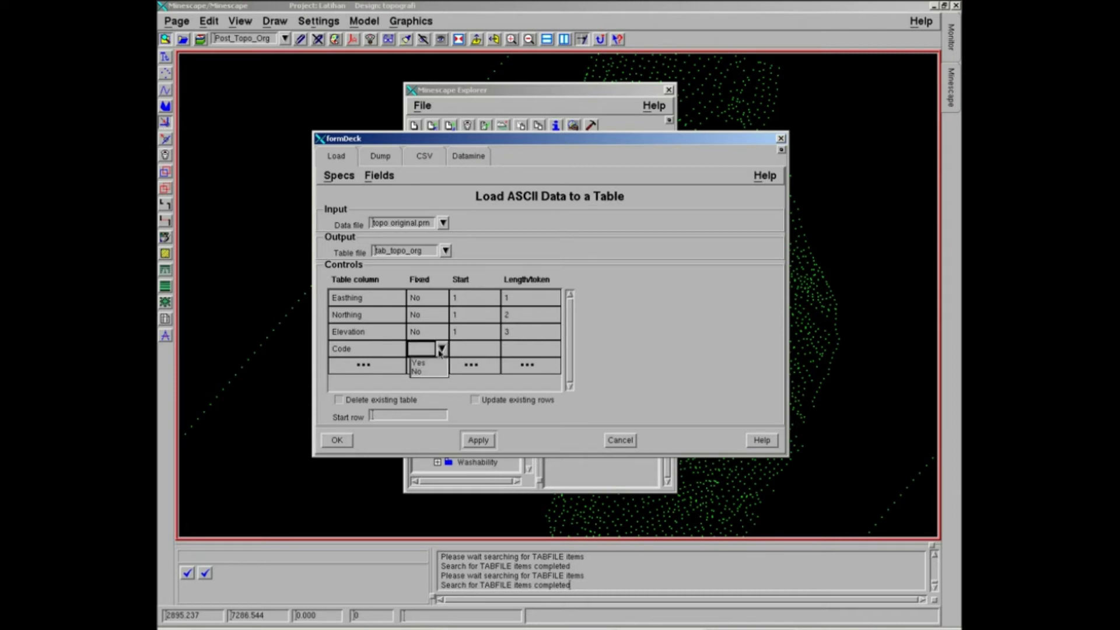
{"action": "left_click", "coordinate": [419, 364]}
Set the code row's start to 1 and its length/token to 4
{"action": "left_click", "coordinate": [477, 346]}
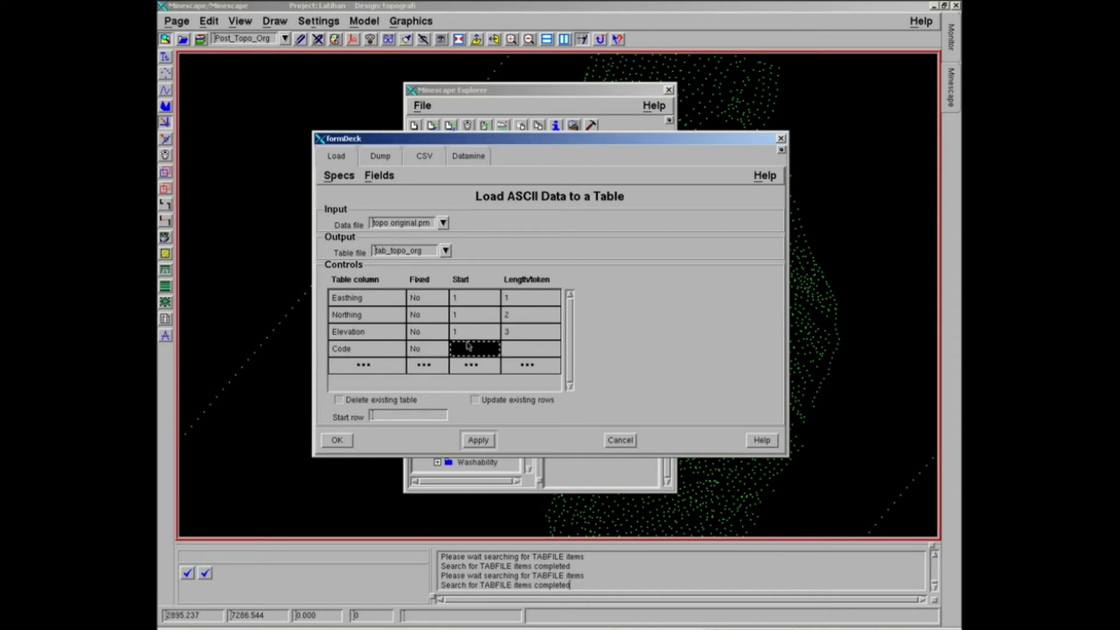
{"action": "type", "text": "1"}
{"action": "left_click", "coordinate": [524, 348]}
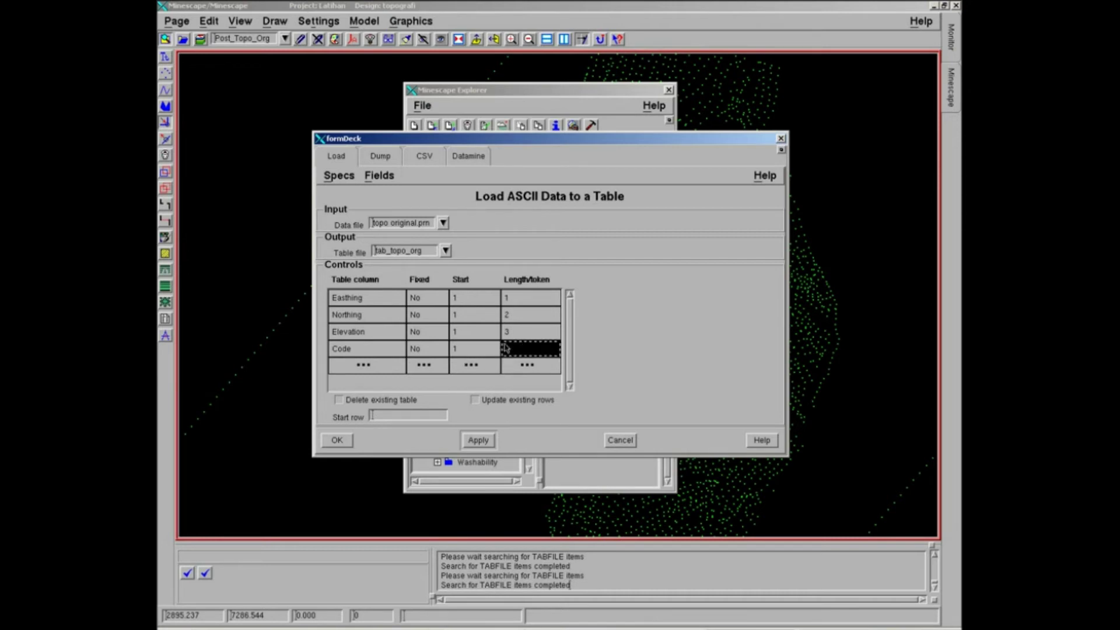
{"action": "left_click", "coordinate": [506, 348]}
{"action": "type", "text": "4"}
{"action": "left_click", "coordinate": [539, 331]}
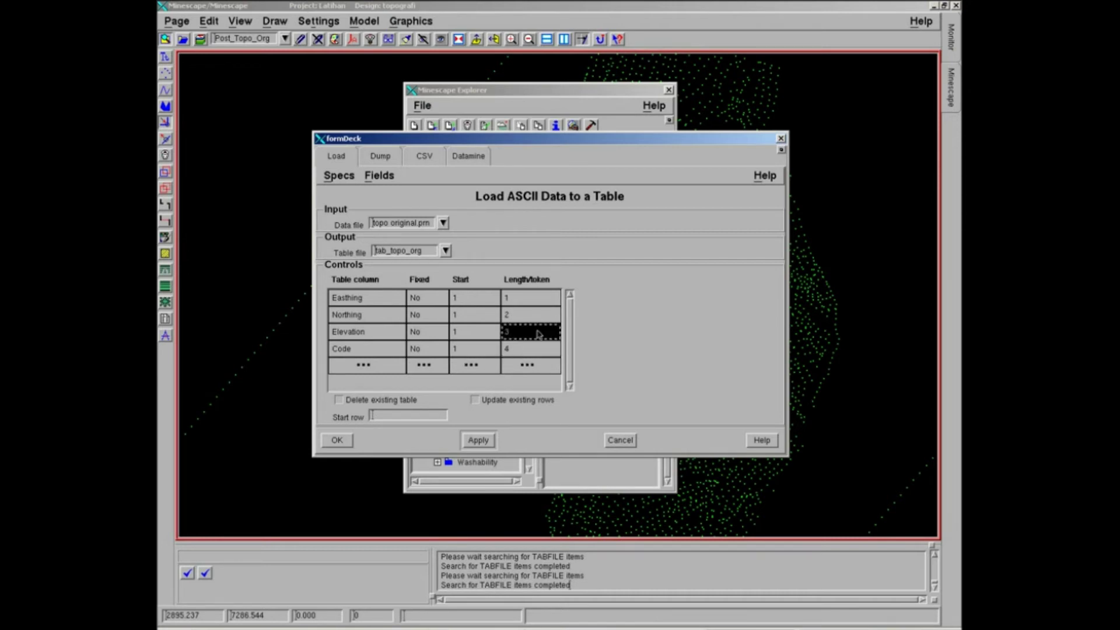
Enable deletion of the existing table and set the start row to 1
{"action": "left_click", "coordinate": [339, 400]}
{"action": "left_click", "coordinate": [379, 417]}
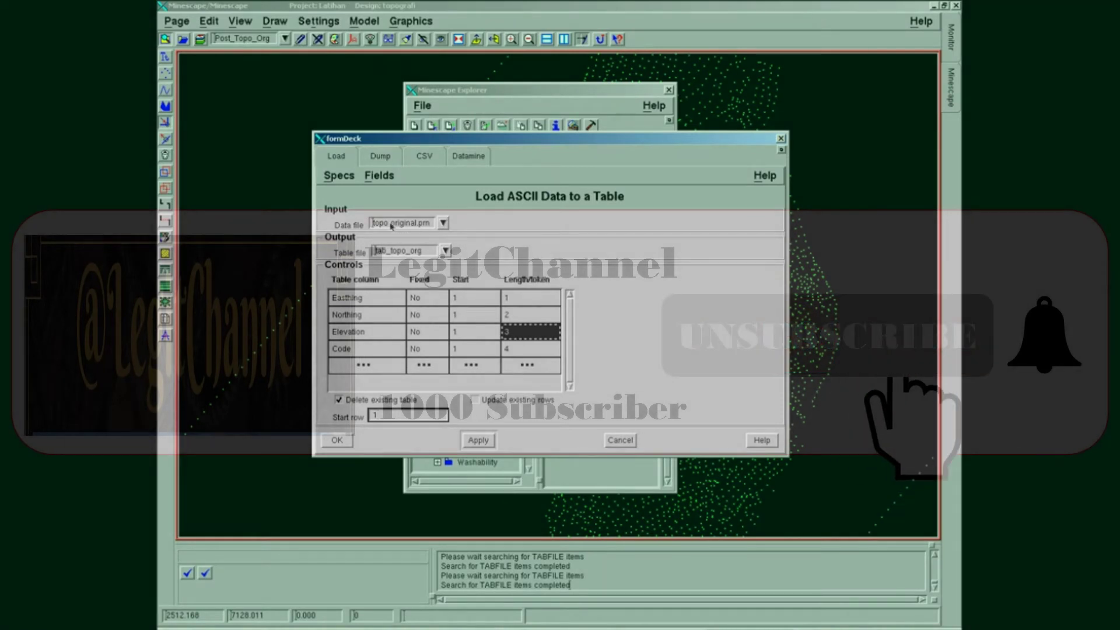
Open the input data file topo original.prn in the data file editor and place the load form beside it
{"action": "left_click", "coordinate": [407, 225]}
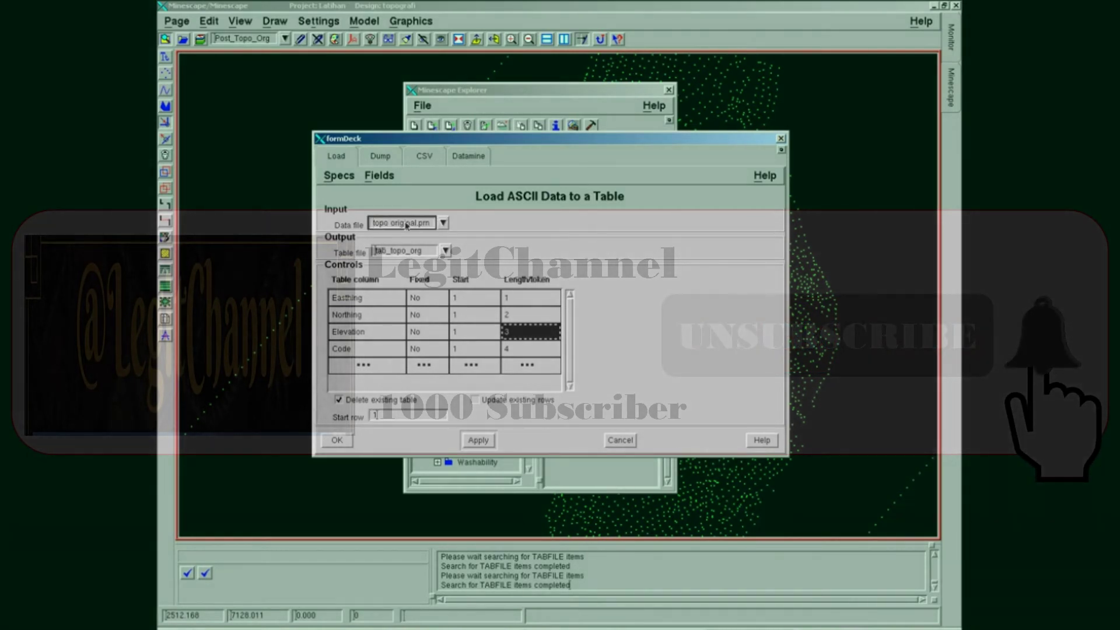
{"action": "right_click", "coordinate": [405, 223]}
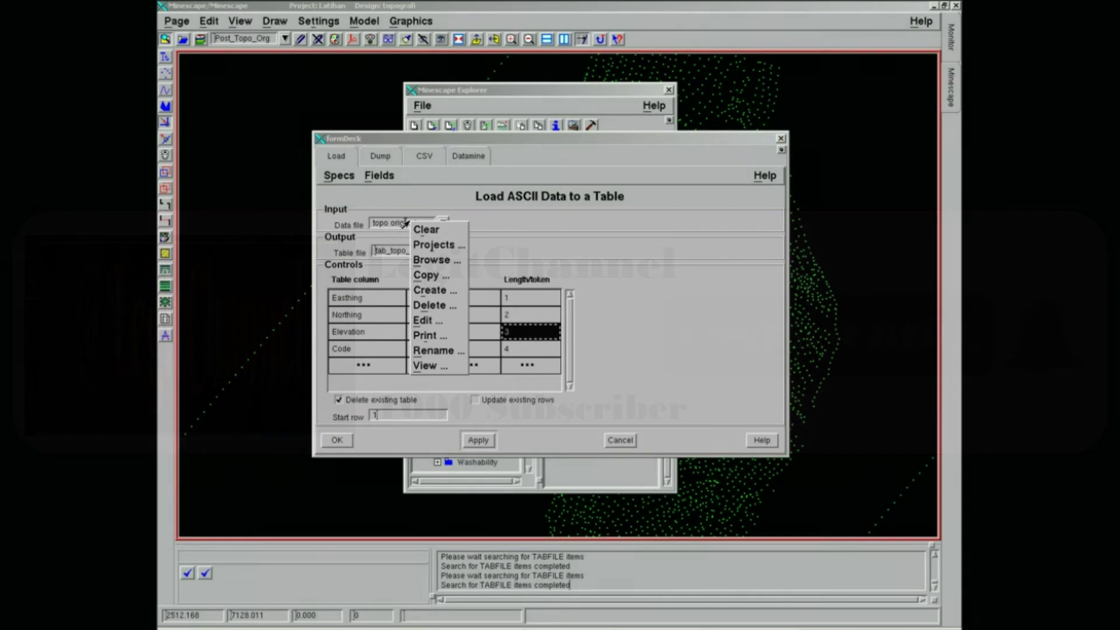
{"action": "left_click", "coordinate": [425, 320]}
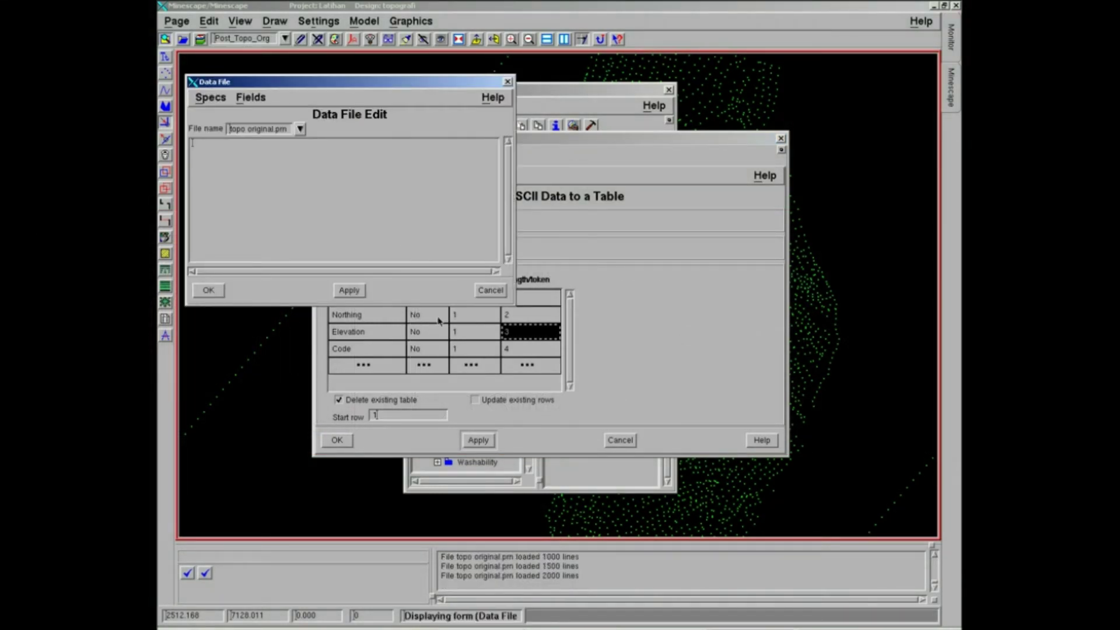
{"action": "left_click", "coordinate": [593, 140]}
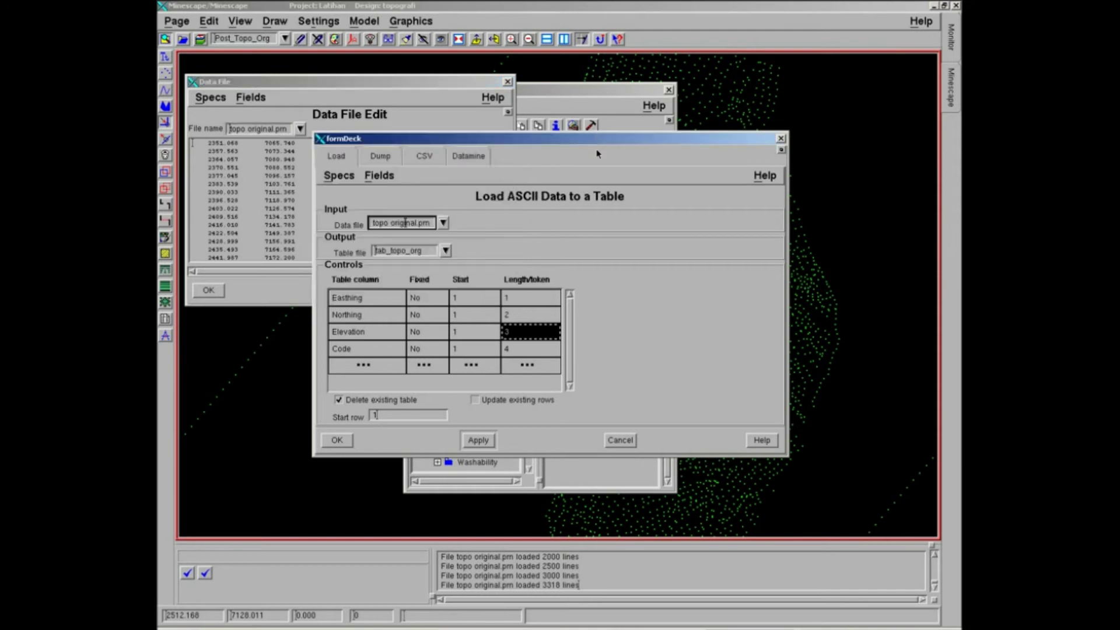
{"action": "left_click_drag", "start_coordinate": [567, 138], "coordinate": [663, 185]}
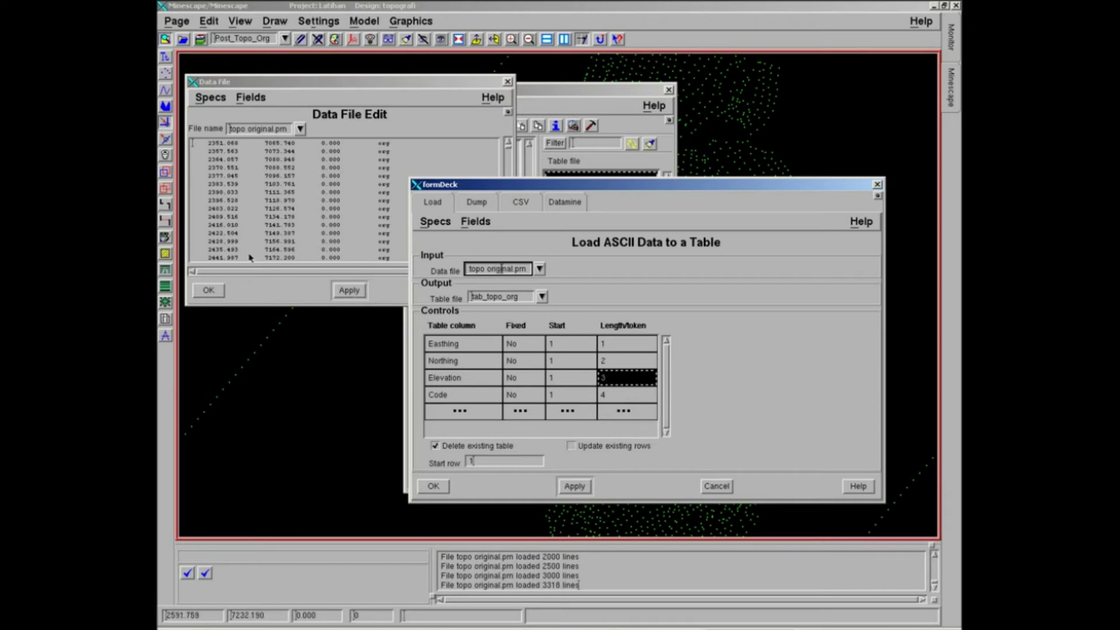
Compare the start and length/token values of the easthing, northing and elevation rows with the columns in the data file
{"action": "left_click", "coordinate": [626, 344]}
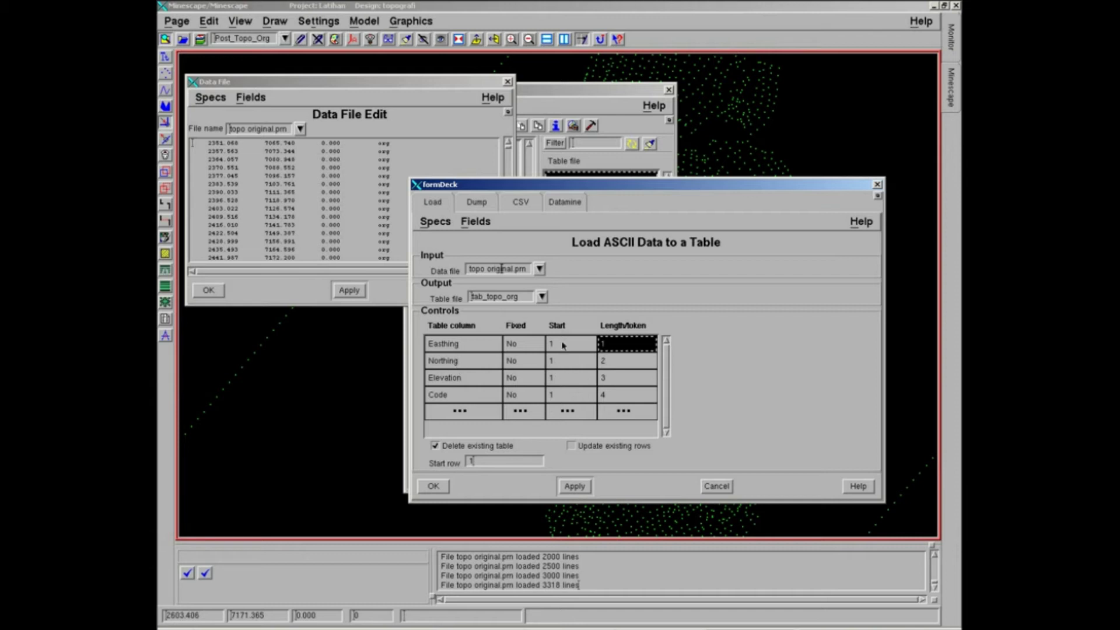
{"action": "left_click", "coordinate": [579, 366]}
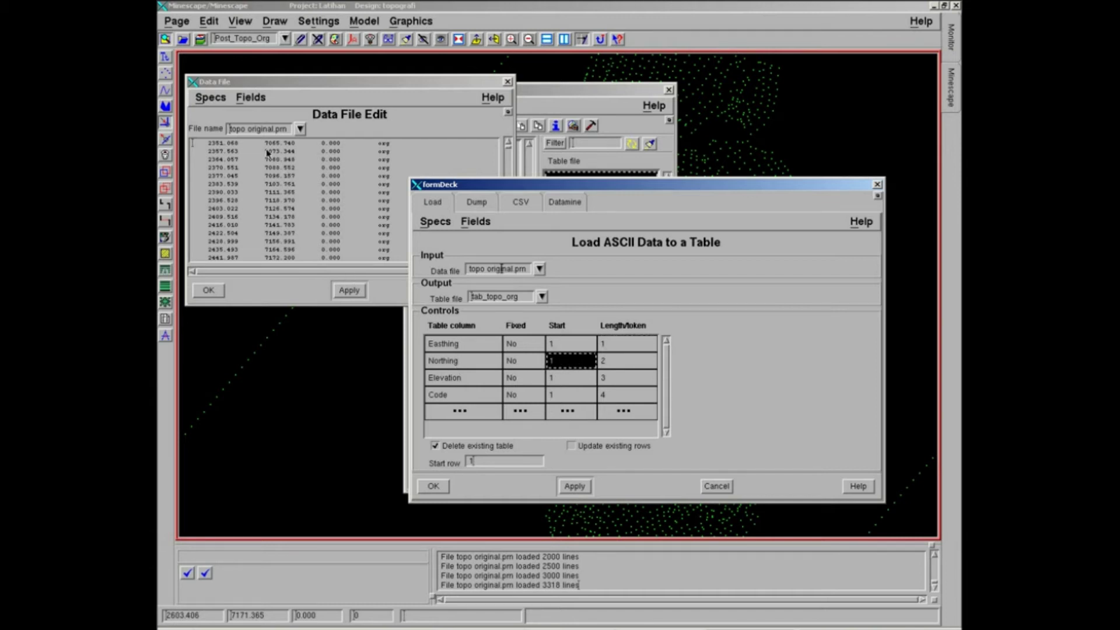
{"action": "left_click", "coordinate": [616, 367]}
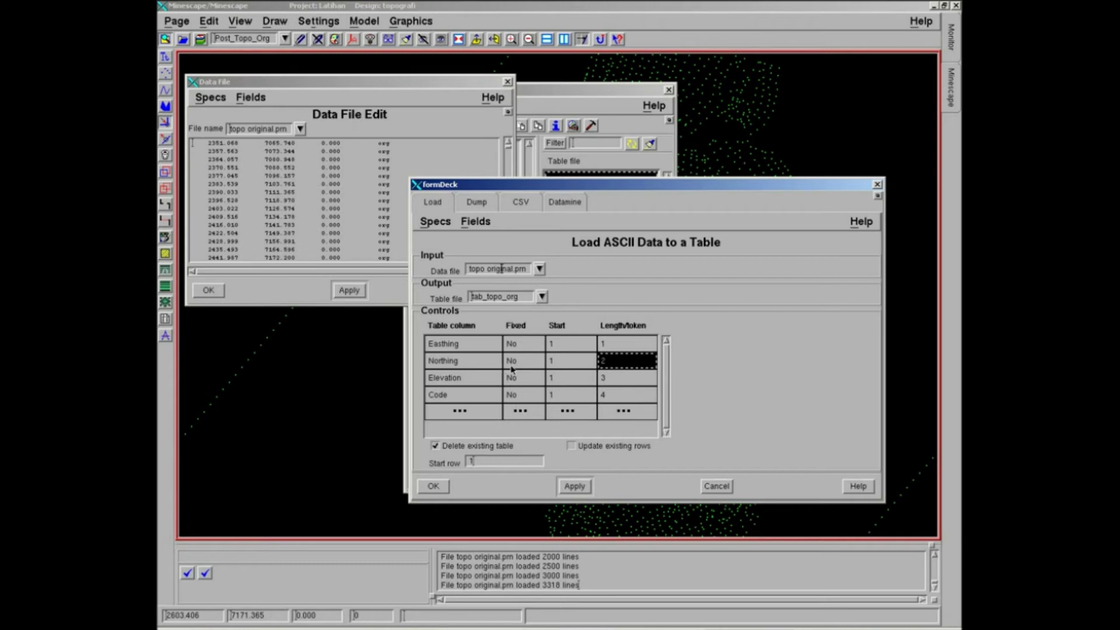
{"action": "left_click", "coordinate": [572, 381]}
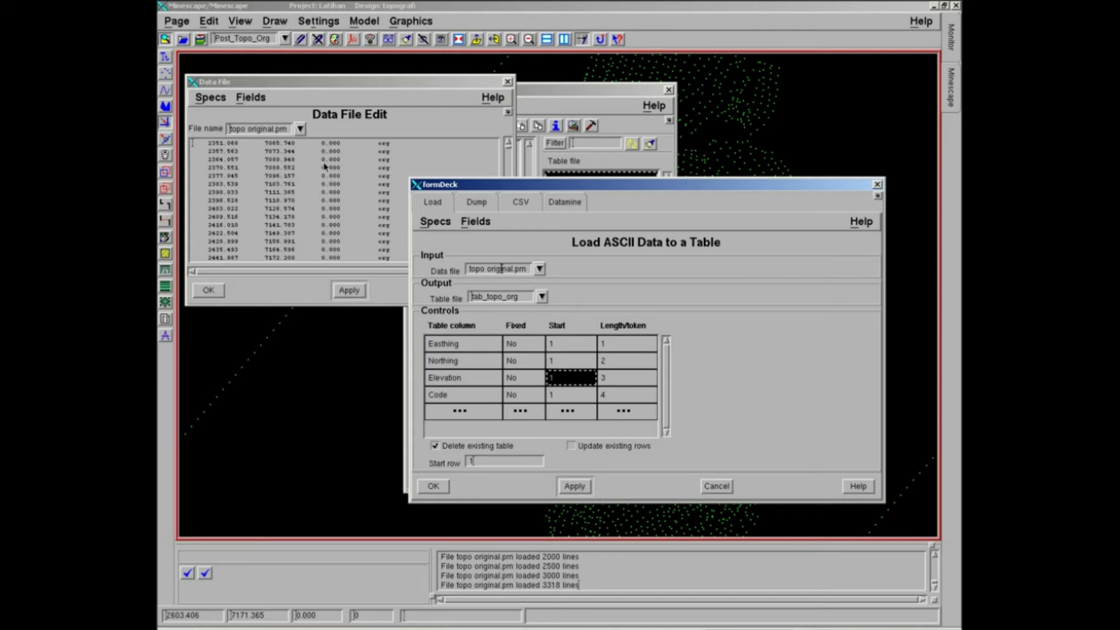
{"action": "left_click", "coordinate": [623, 380]}
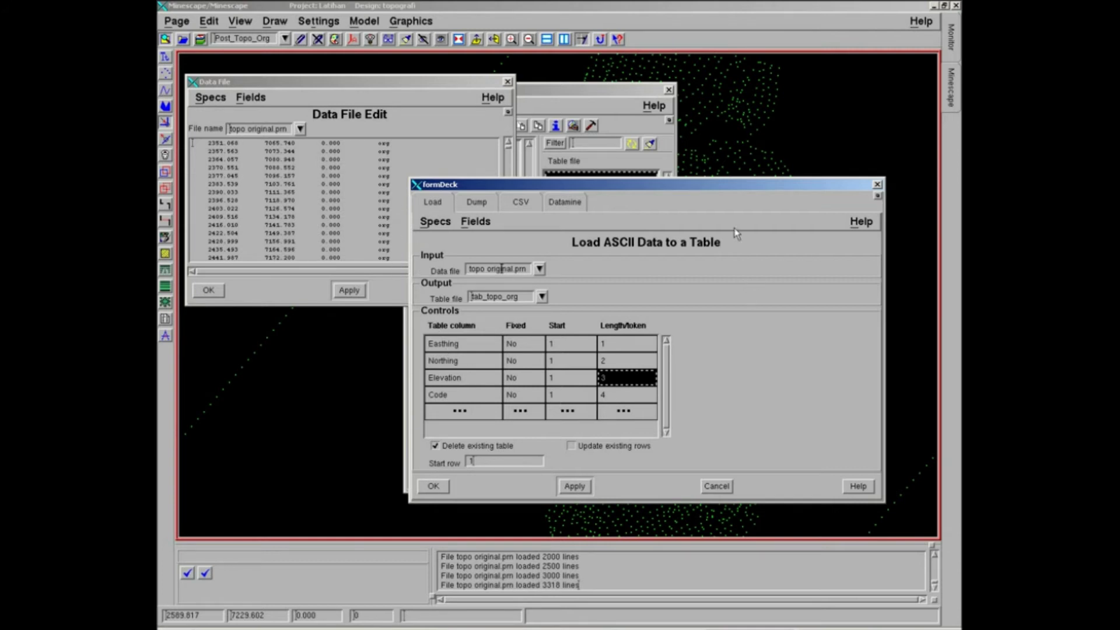
{"action": "left_click_drag", "start_coordinate": [698, 186], "coordinate": [694, 106]}
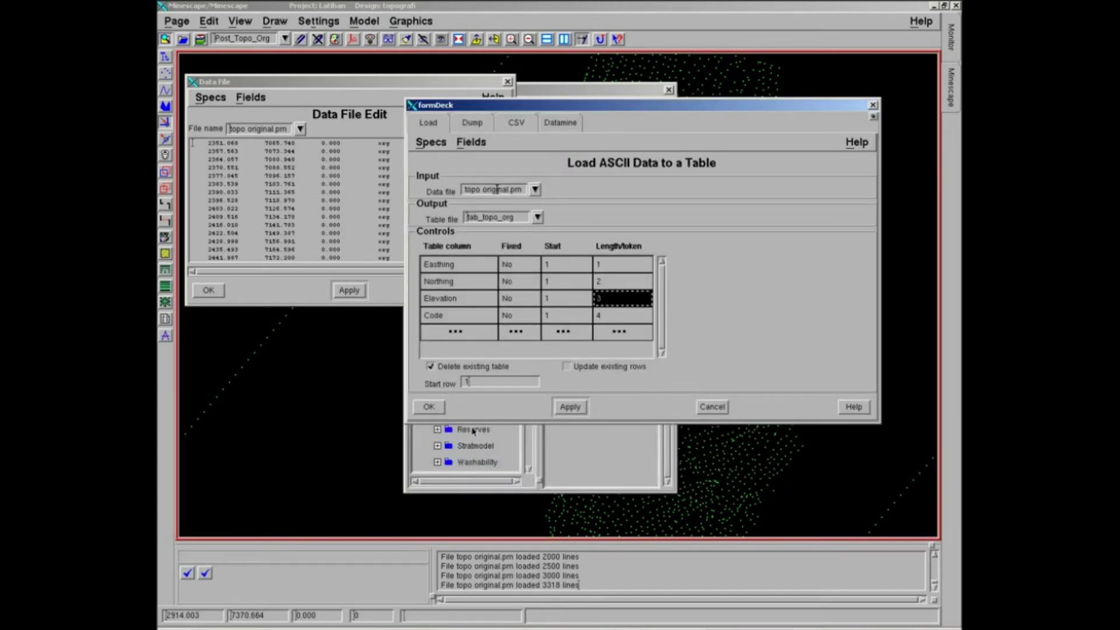
Try fixed-width reading for the easthing row by setting Fixed to Yes and its length/token to 13
{"action": "left_click", "coordinate": [528, 265]}
{"action": "left_click", "coordinate": [533, 265]}
{"action": "left_click", "coordinate": [521, 278]}
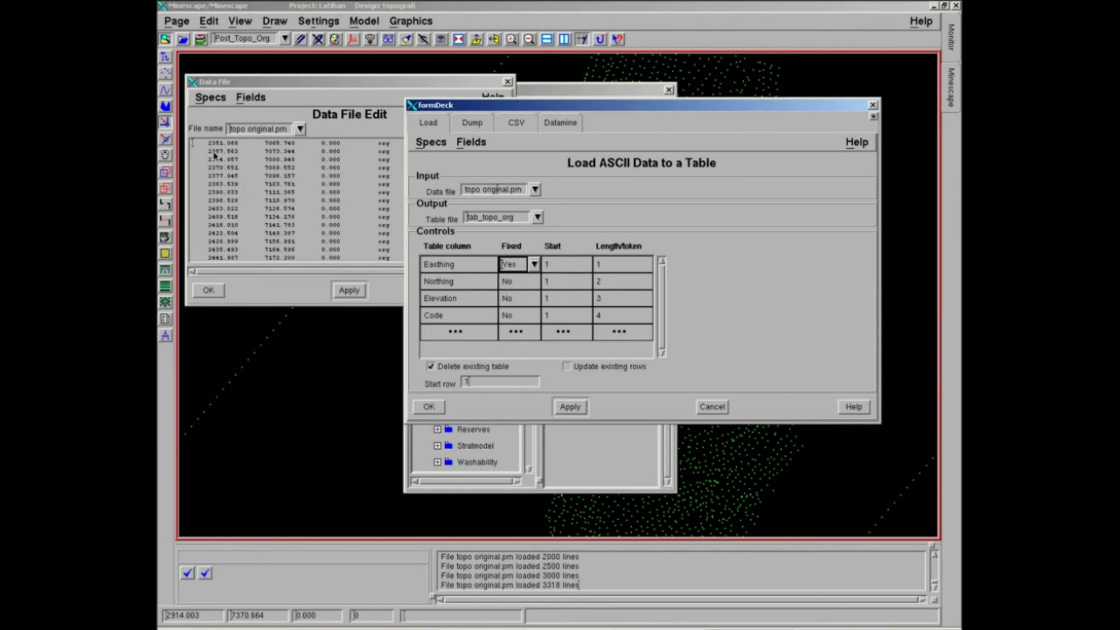
{"action": "left_click", "coordinate": [194, 149]}
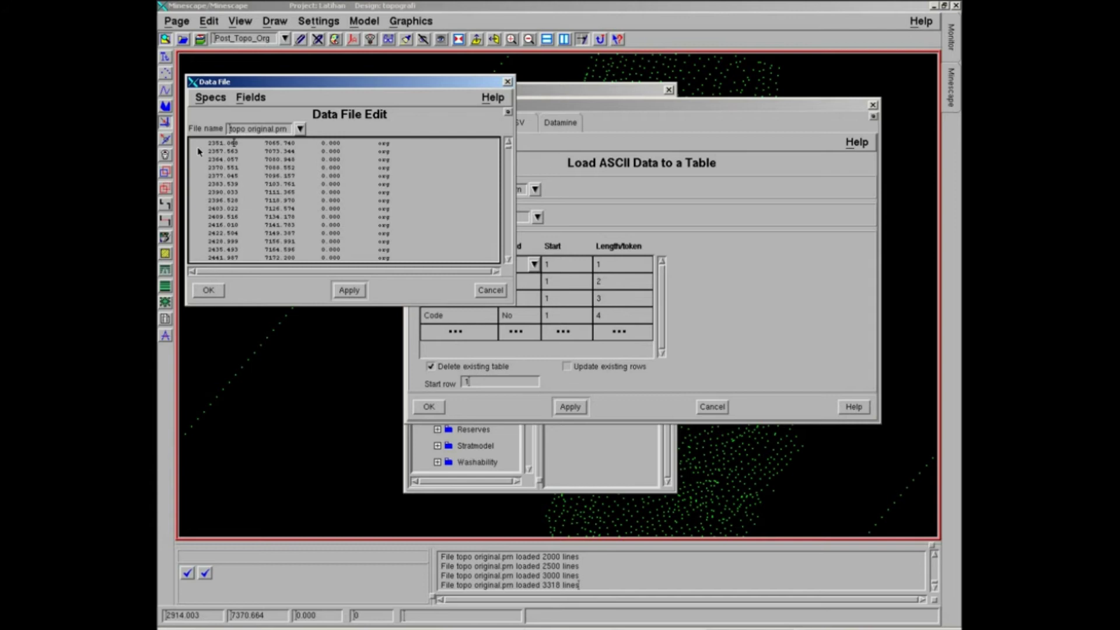
{"action": "left_click", "coordinate": [580, 103]}
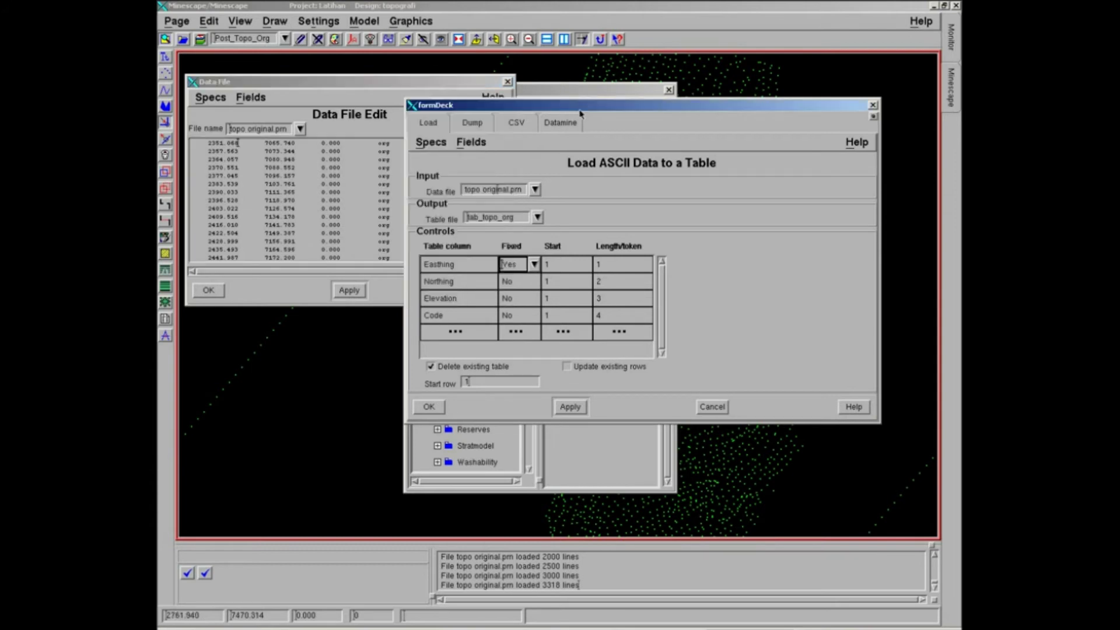
{"action": "left_click", "coordinate": [624, 267]}
{"action": "type", "text": "13"}
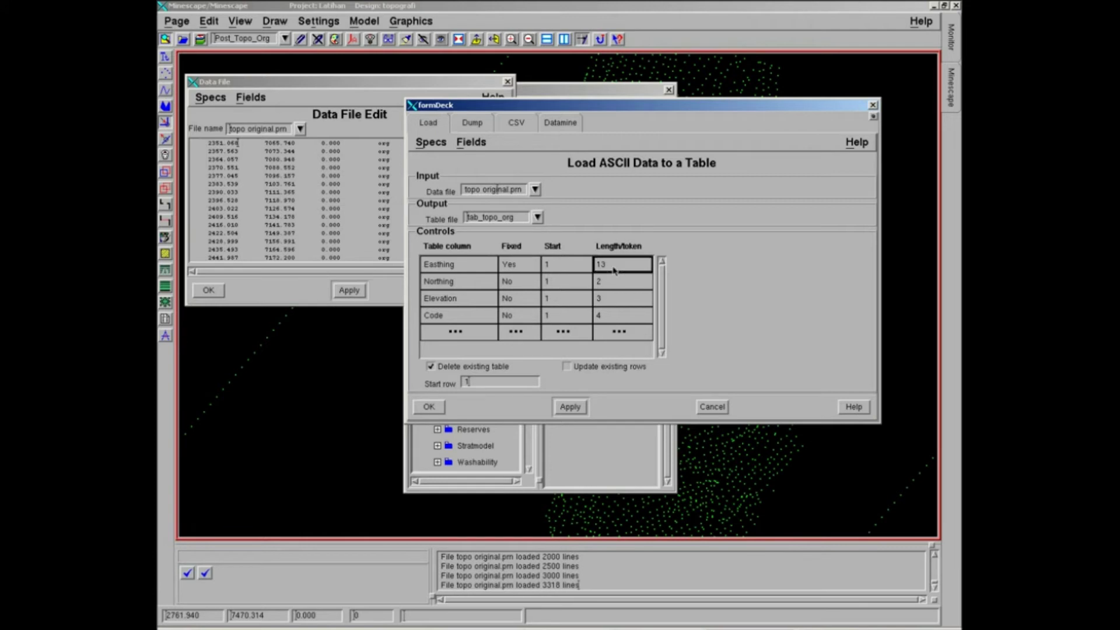
{"action": "left_click", "coordinate": [605, 284]}
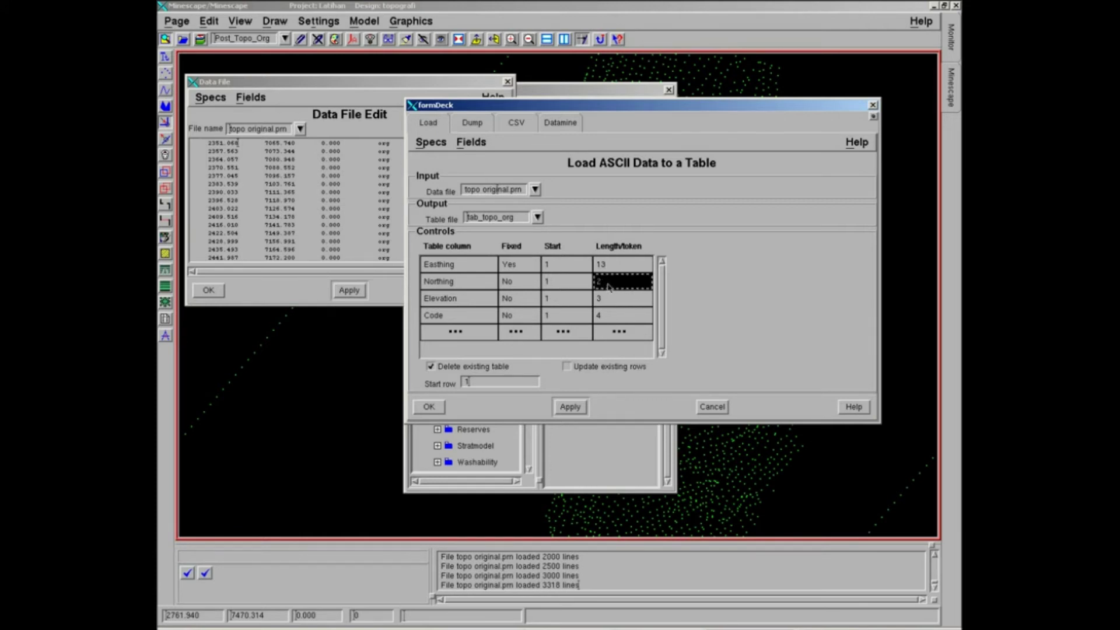
Try a start value of 14 for the northing row
{"action": "left_click", "coordinate": [565, 285]}
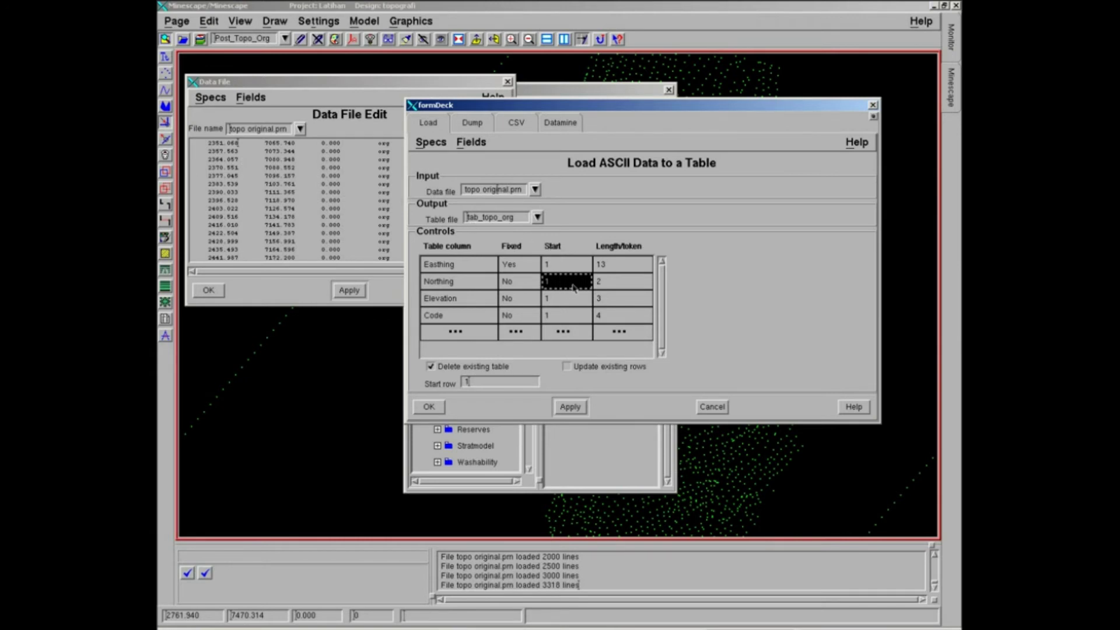
{"action": "type", "text": "14"}
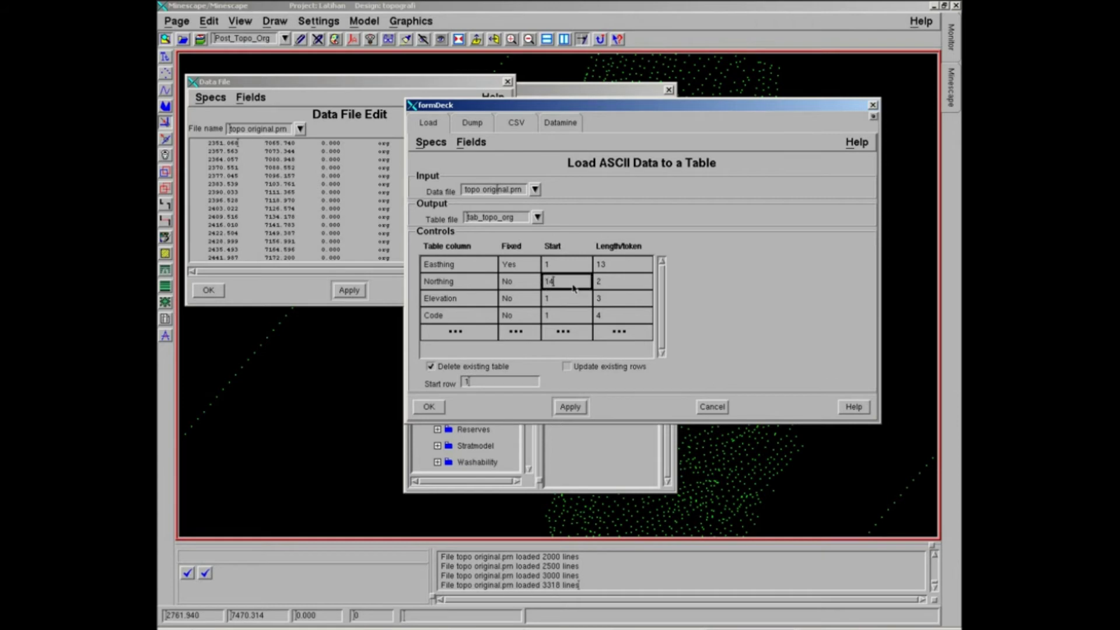
{"action": "key", "text": "Tab"}
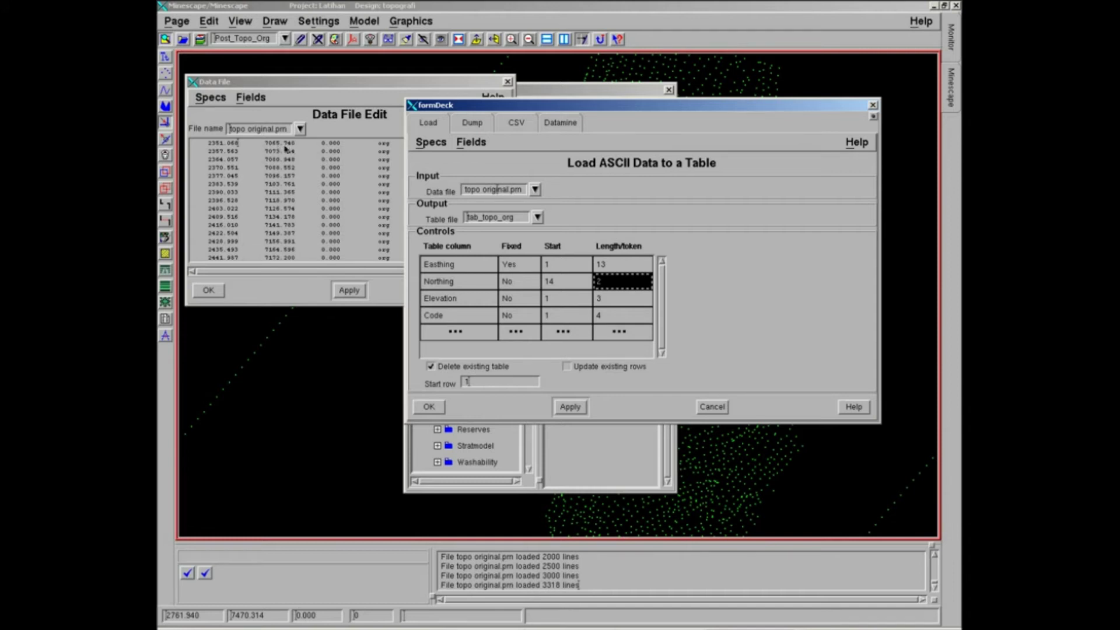
Restore the easthing row's Fixed to No and its length/token to 1
{"action": "left_click", "coordinate": [532, 266]}
{"action": "left_click", "coordinate": [533, 264]}
{"action": "left_click", "coordinate": [509, 287]}
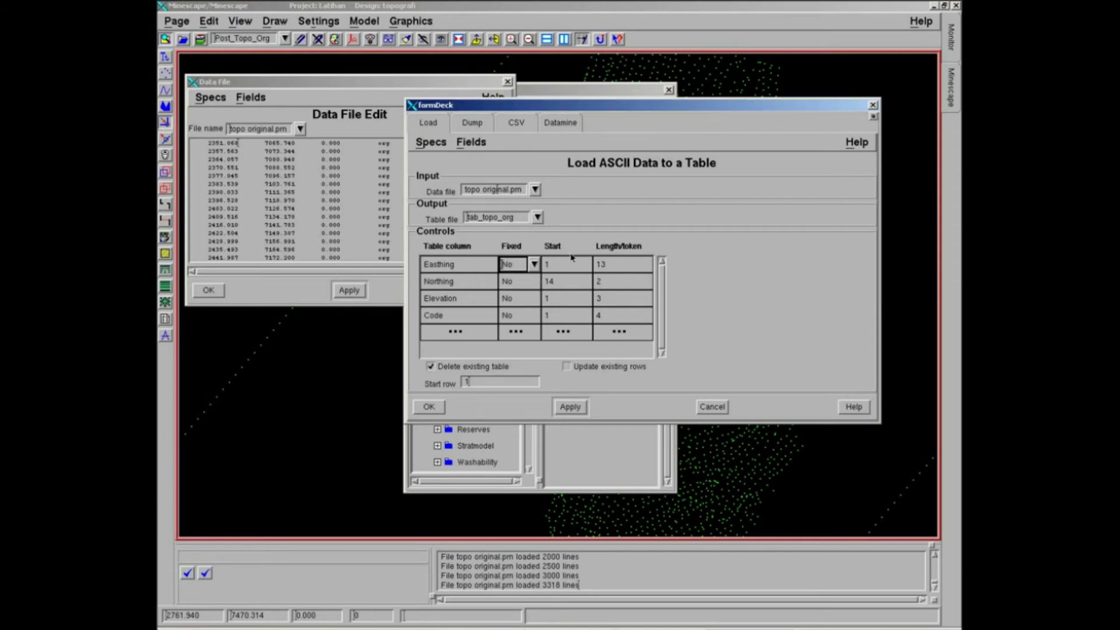
{"action": "left_click", "coordinate": [564, 266]}
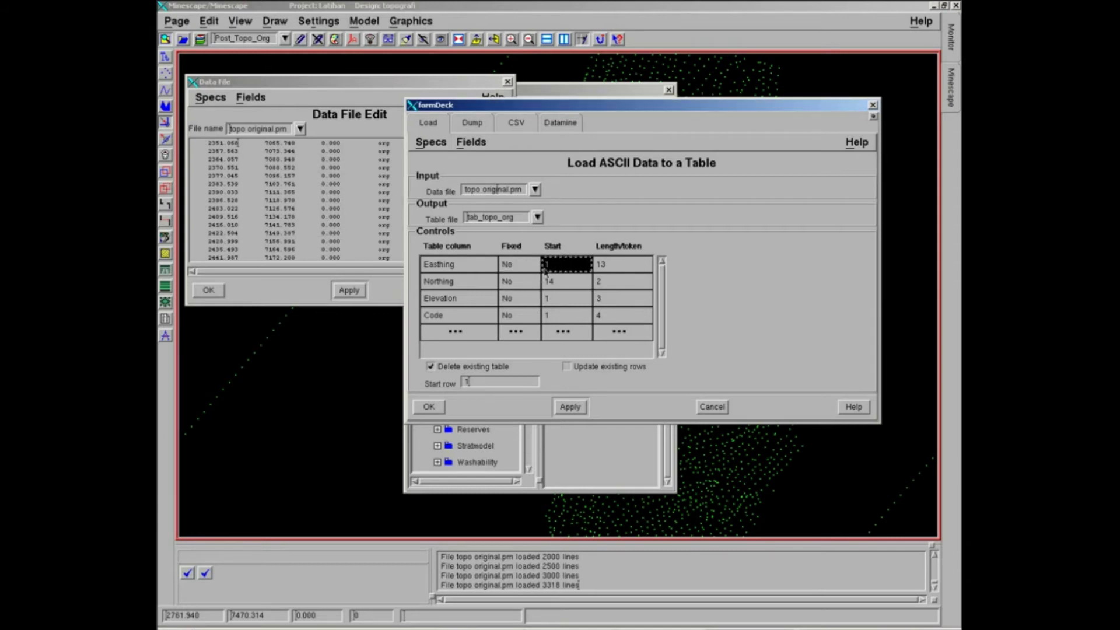
{"action": "left_click", "coordinate": [609, 267]}
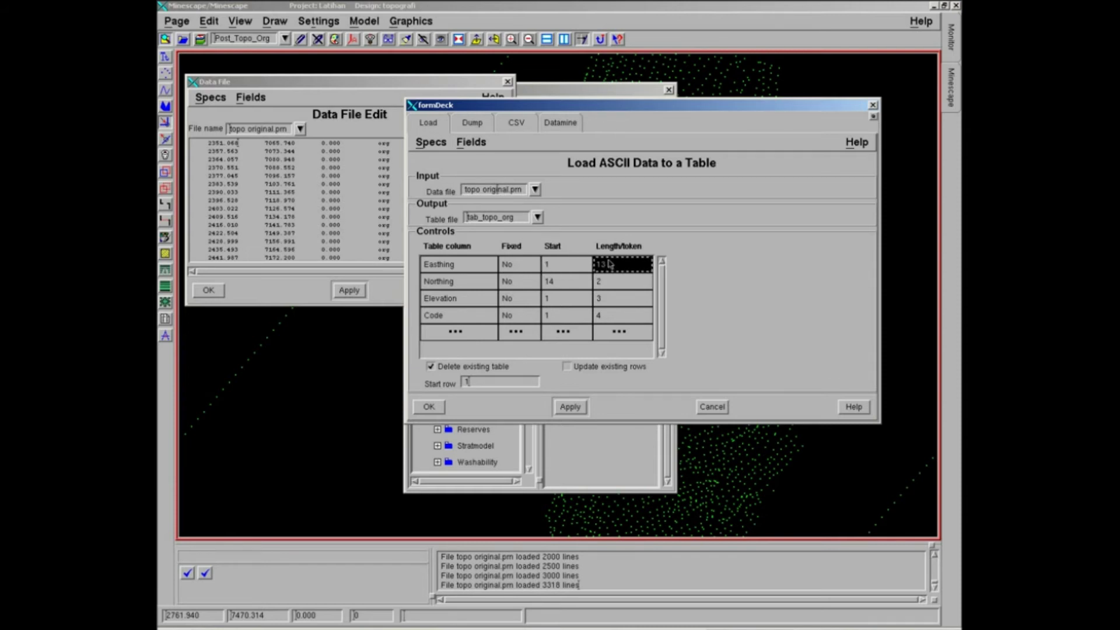
{"action": "type", "text": "1"}
Restore the northing row's start to 1 and run the load of topo original.prn into tab_topo_org
{"action": "left_click", "coordinate": [571, 285]}
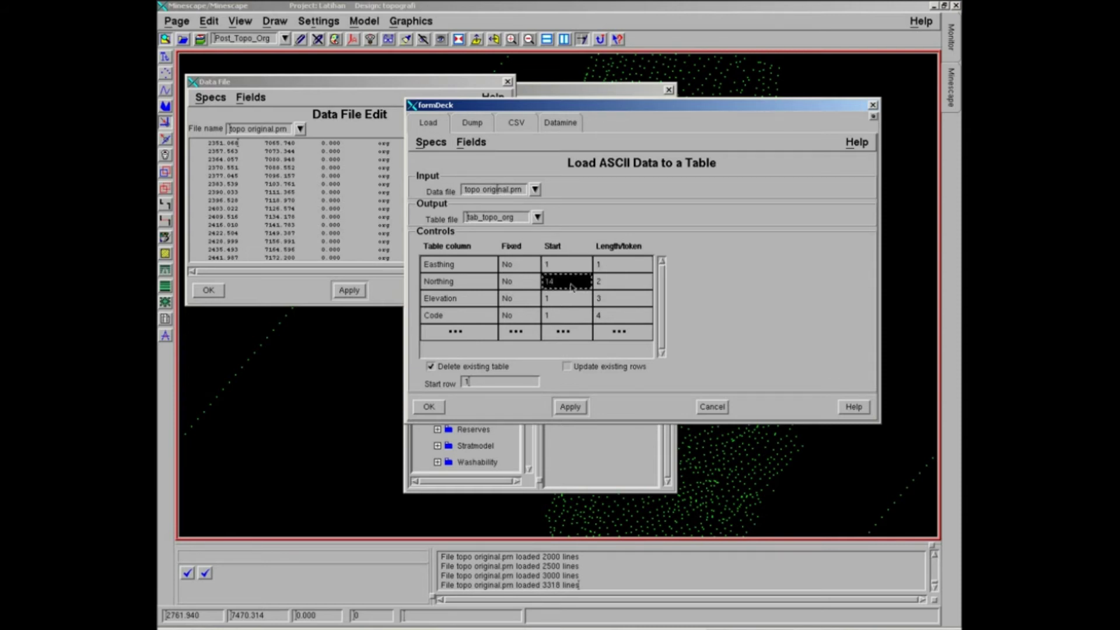
{"action": "type", "text": "1"}
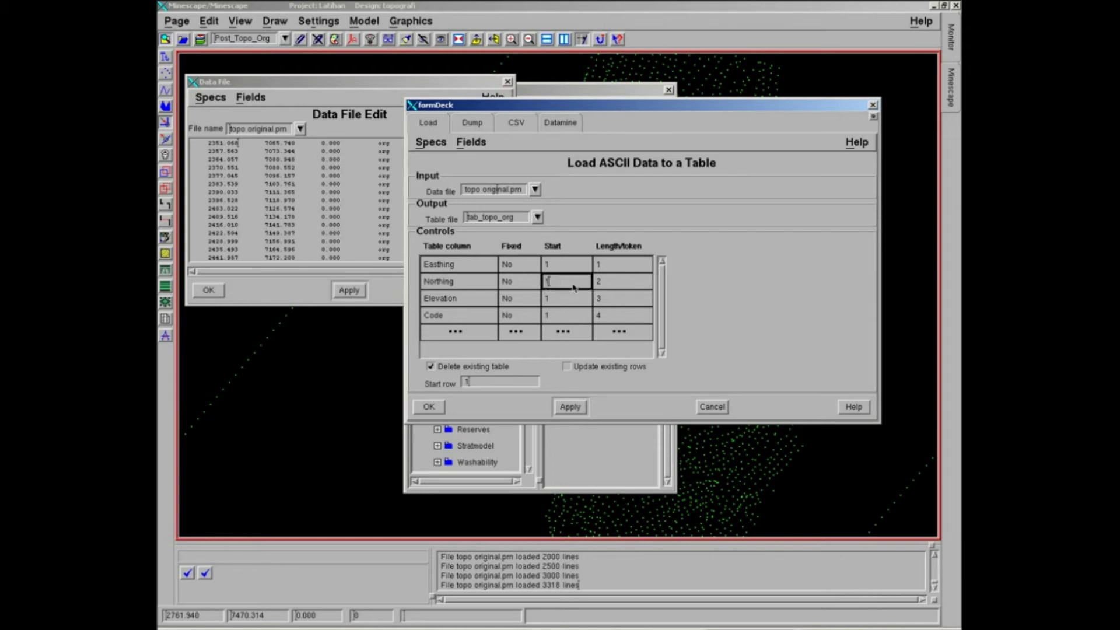
{"action": "left_click", "coordinate": [612, 286]}
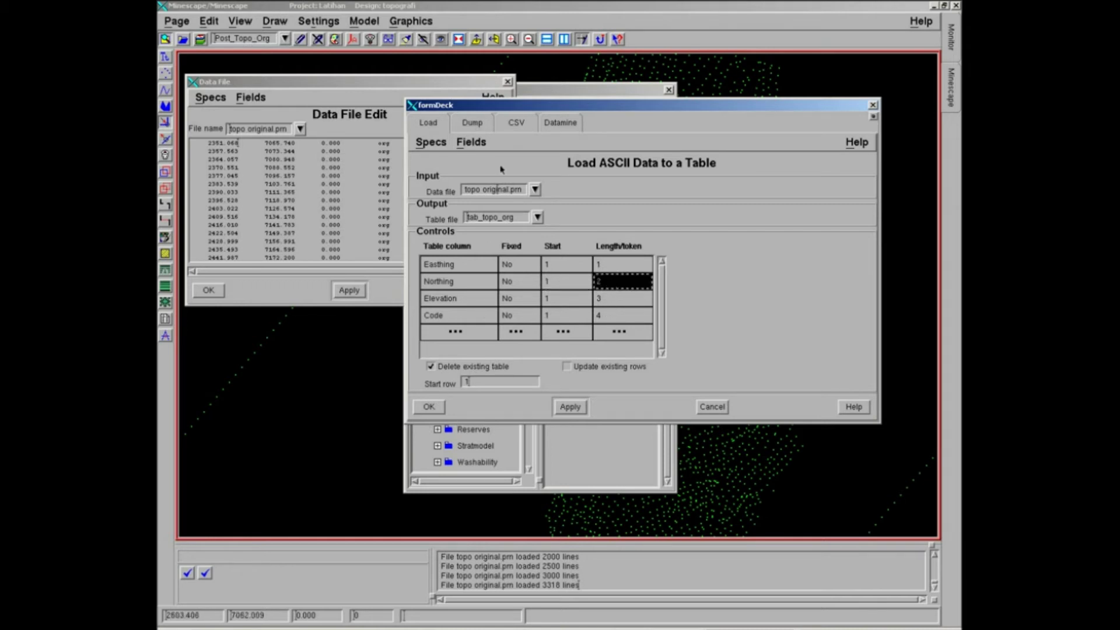
{"action": "left_click", "coordinate": [429, 407]}
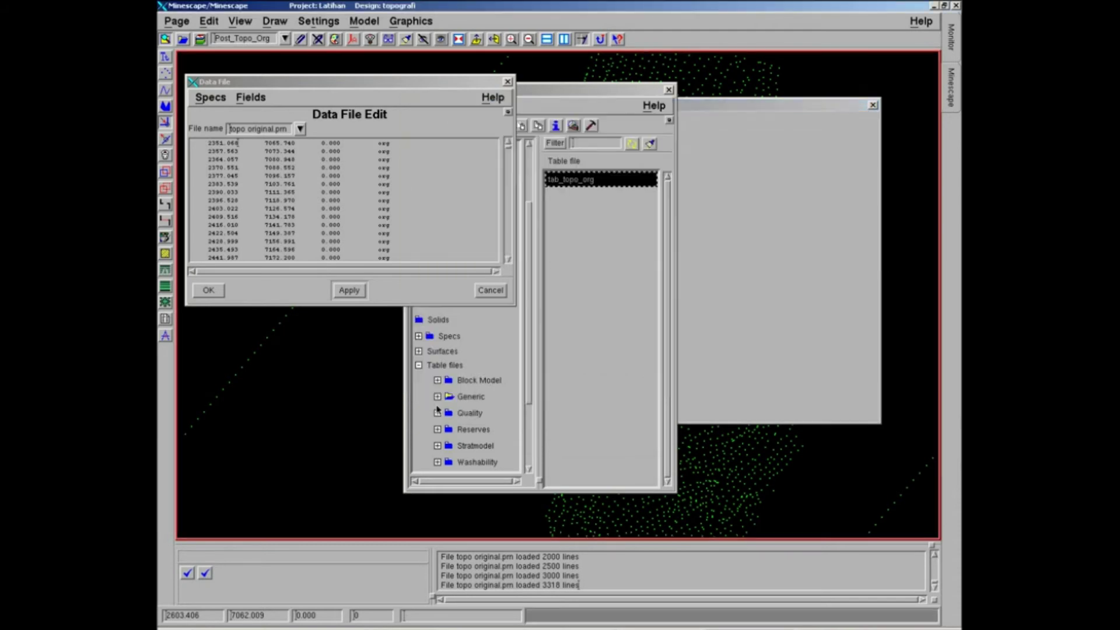
Open tab_topo_org in the Table Editor to check the loaded easthing, northing, elevation and code rows, and close it again
{"action": "left_click", "coordinate": [507, 82]}
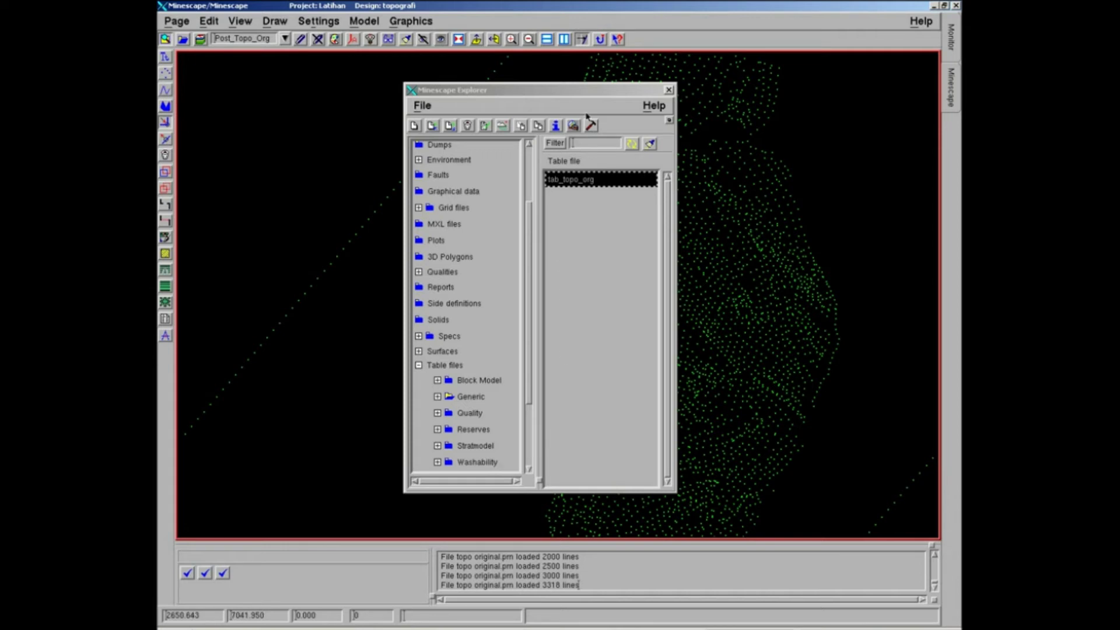
{"action": "left_click", "coordinate": [575, 190]}
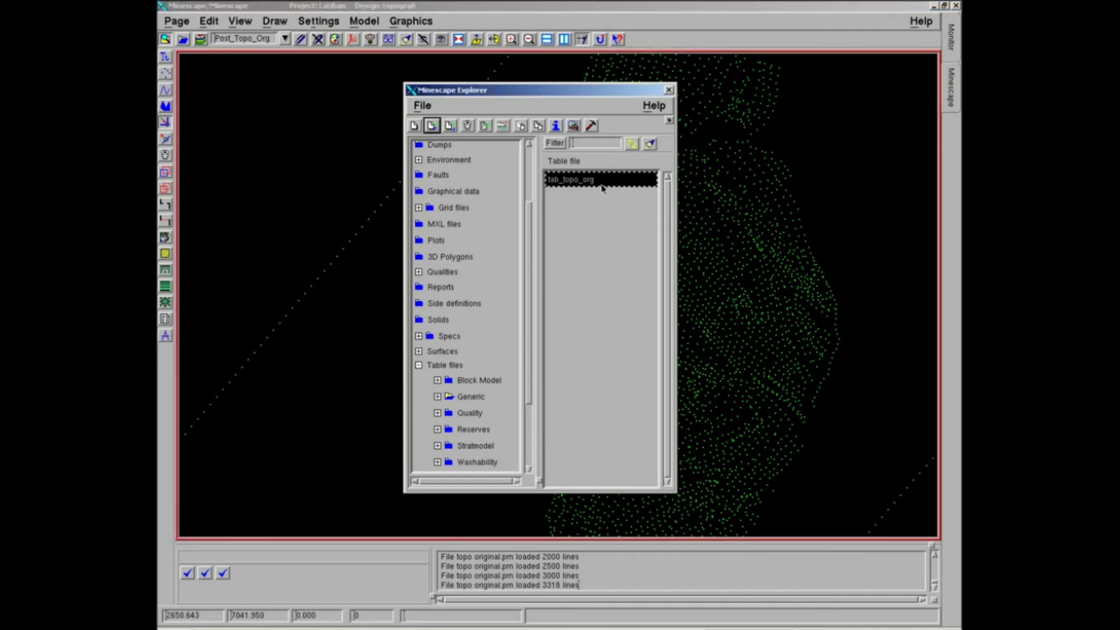
{"action": "left_click", "coordinate": [484, 126]}
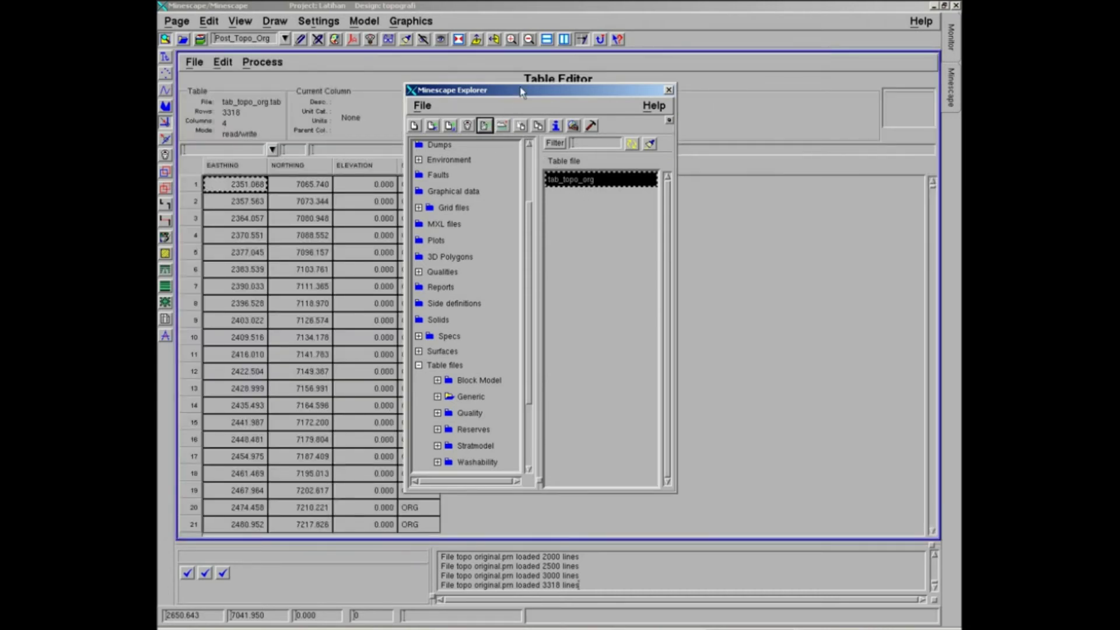
{"action": "left_click_drag", "start_coordinate": [723, 117], "coordinate": [723, 118]}
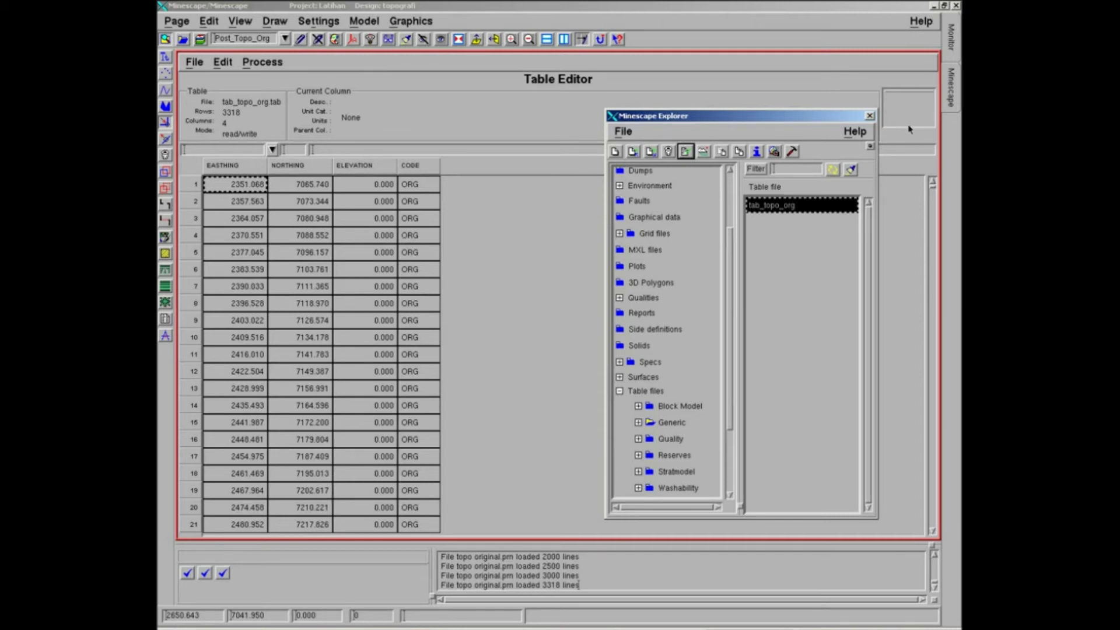
{"action": "left_click", "coordinate": [871, 115]}
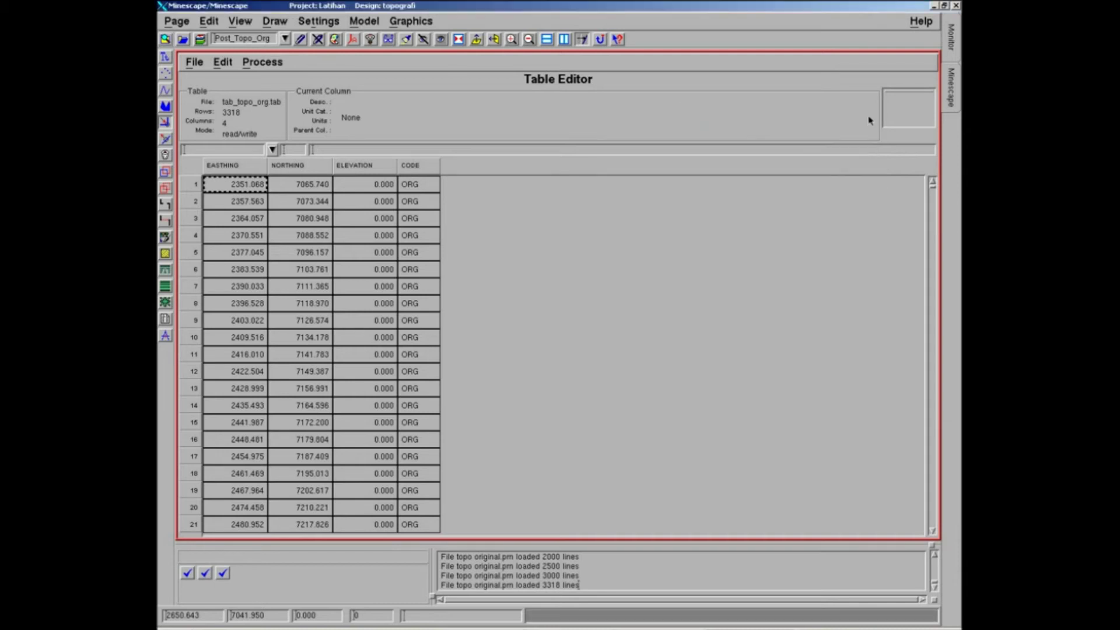
{"action": "left_click", "coordinate": [193, 62]}
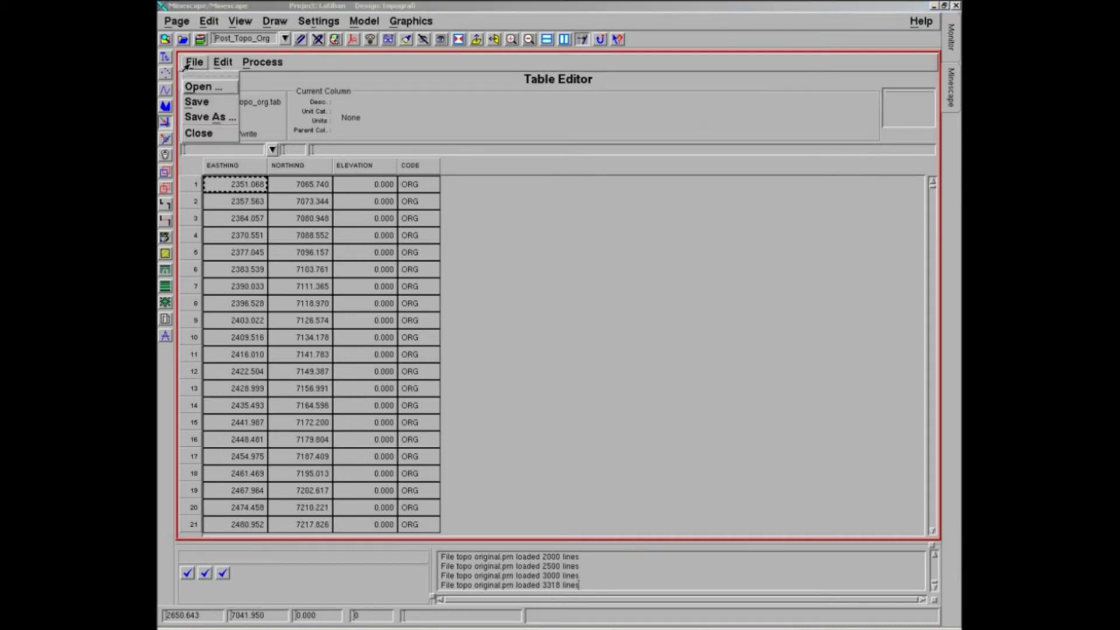
{"action": "left_click", "coordinate": [197, 133]}
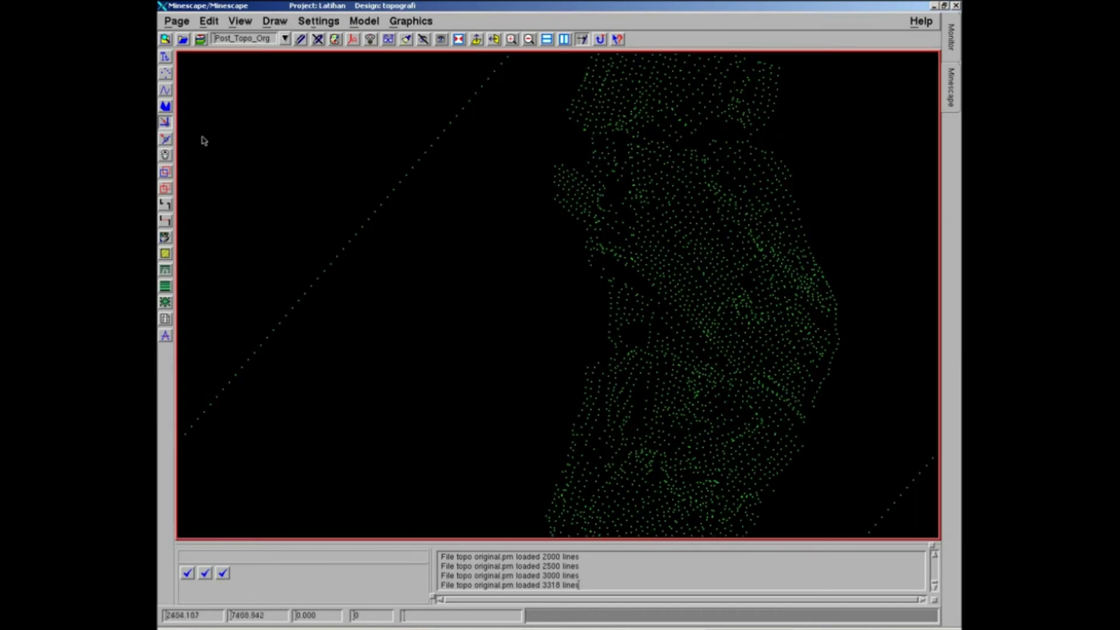
Examine the layout of the original topography points across the design view
{"action": "middle_click_drag", "start_coordinate": [576, 195], "coordinate": [523, 364]}
{"action": "middle_click_drag", "start_coordinate": [526, 325], "coordinate": [538, 311]}
{"action": "middle_click_drag", "start_coordinate": [486, 337], "coordinate": [460, 350]}
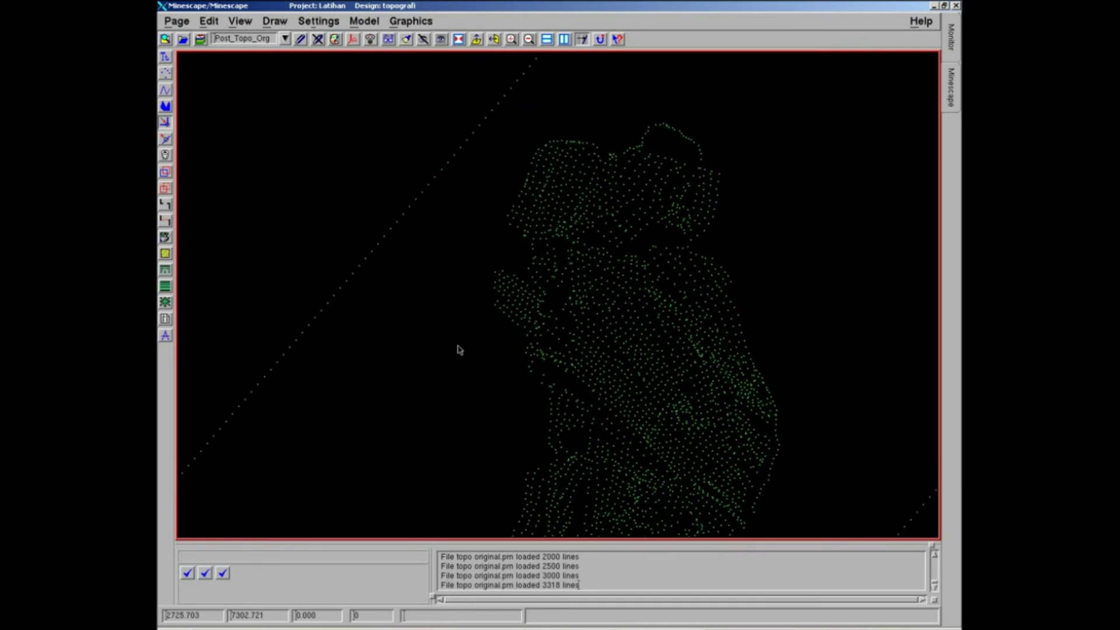
{"action": "middle_click_drag", "start_coordinate": [459, 349], "coordinate": [485, 349]}
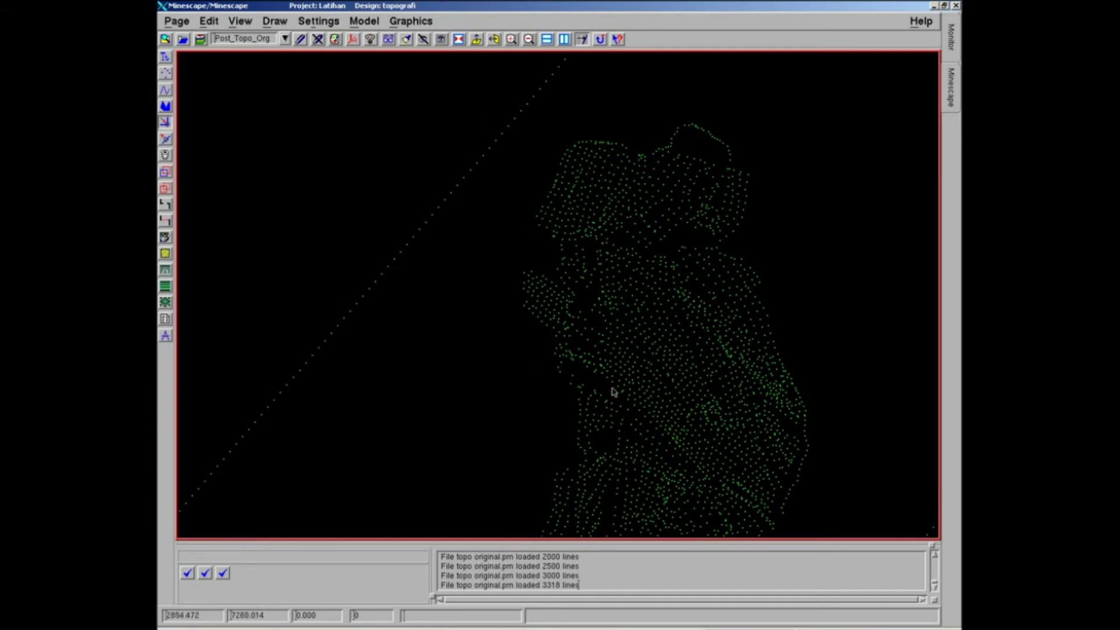
{"action": "middle_click_drag", "start_coordinate": [559, 397], "coordinate": [413, 286]}
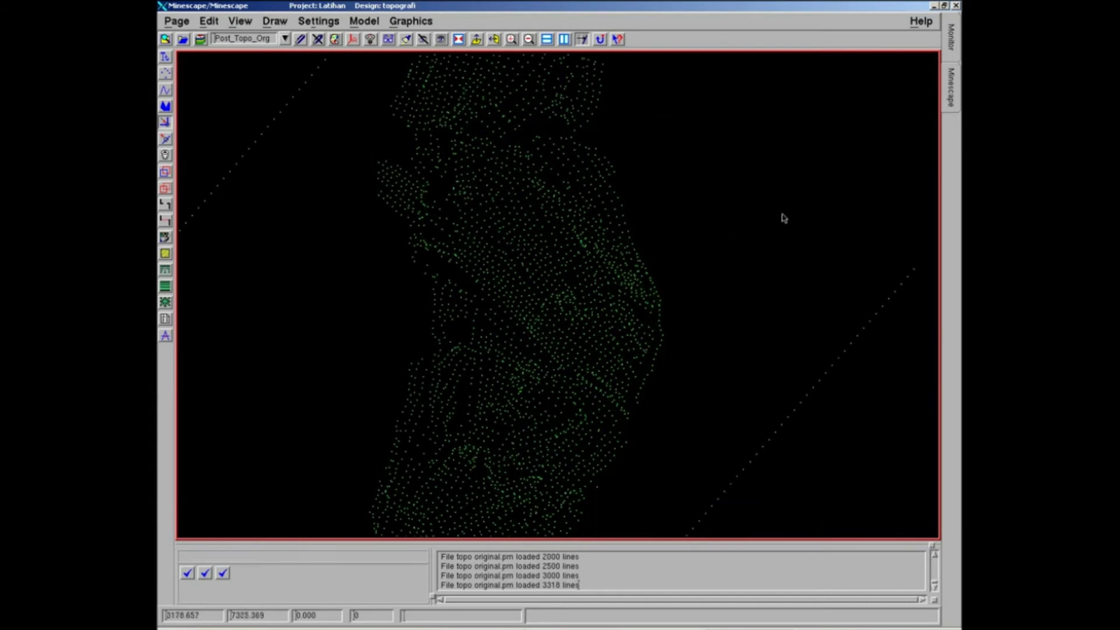
{"action": "middle_click_drag", "start_coordinate": [575, 162], "coordinate": [651, 249]}
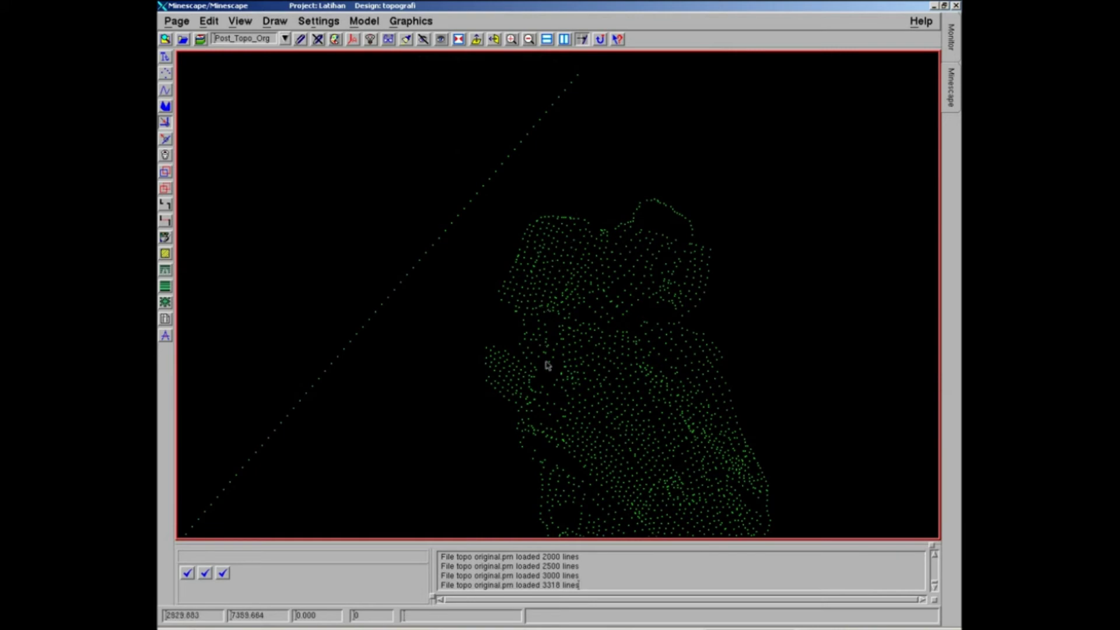
{"action": "middle_click_drag", "start_coordinate": [571, 379], "coordinate": [497, 288]}
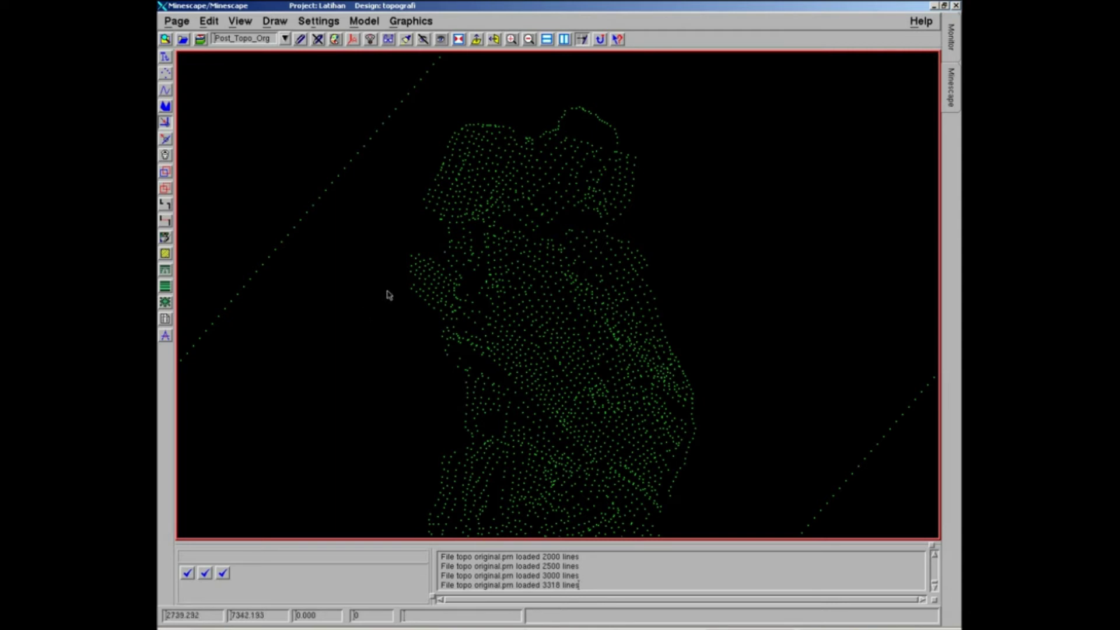
{"action": "middle_click_drag", "start_coordinate": [385, 292], "coordinate": [443, 322]}
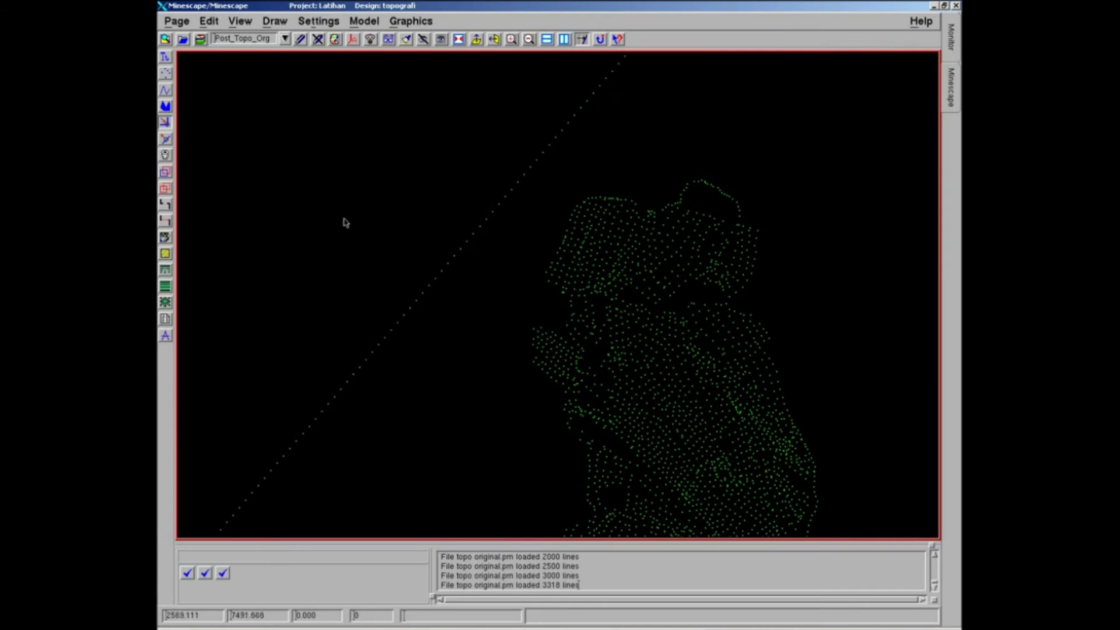
Start a posting from a table and choose tab_topo_org as its input table file
{"action": "left_click", "coordinate": [407, 23]}
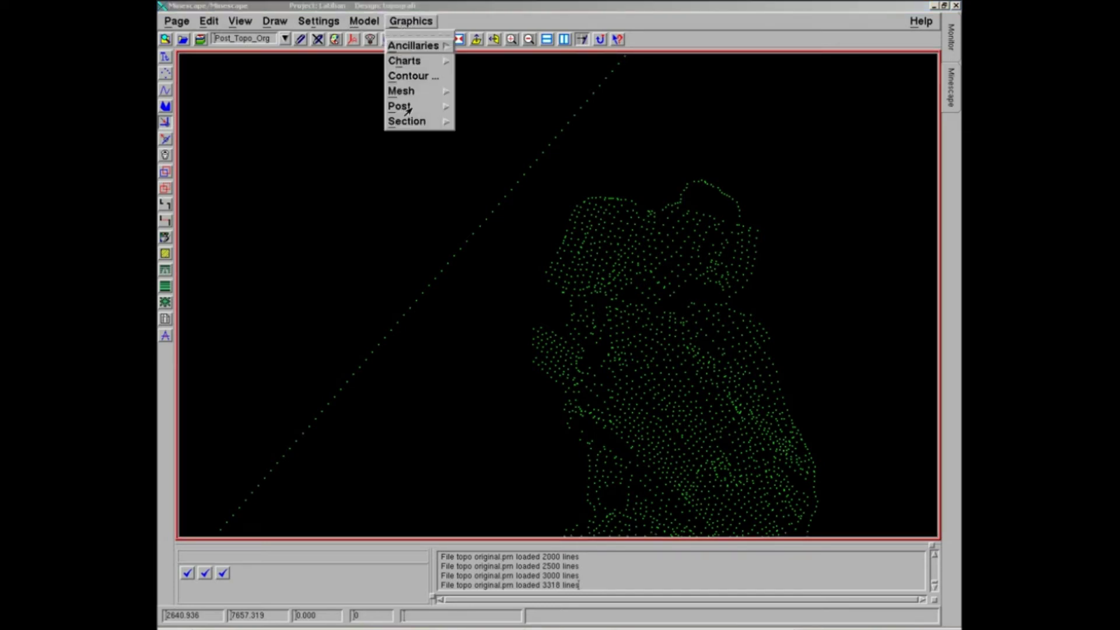
{"action": "mouse_move", "coordinate": [408, 110]}
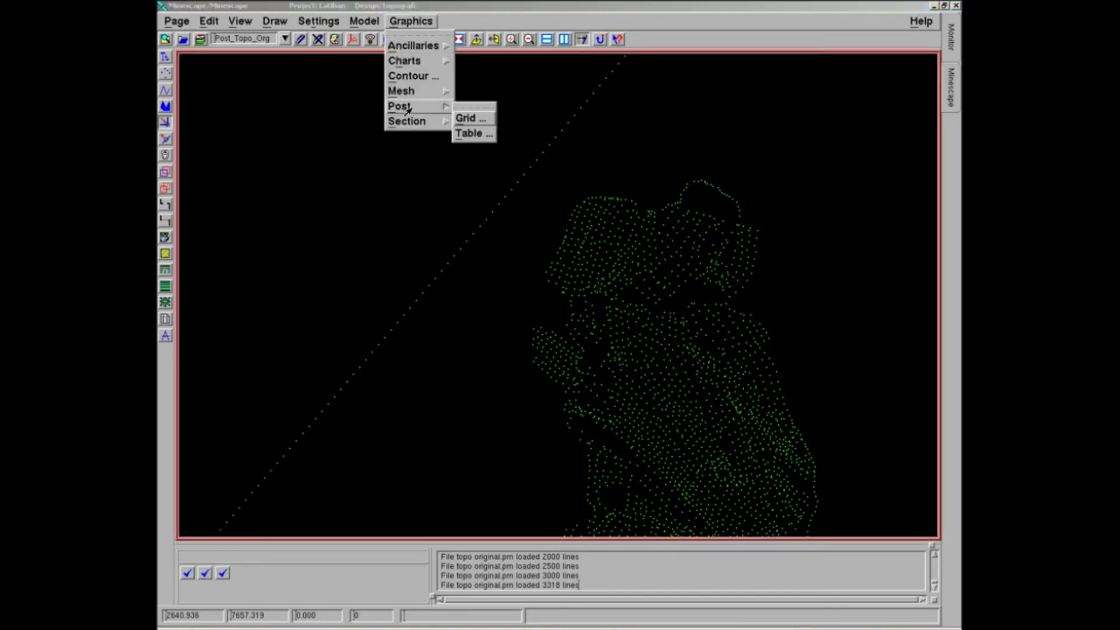
{"action": "left_click", "coordinate": [467, 135]}
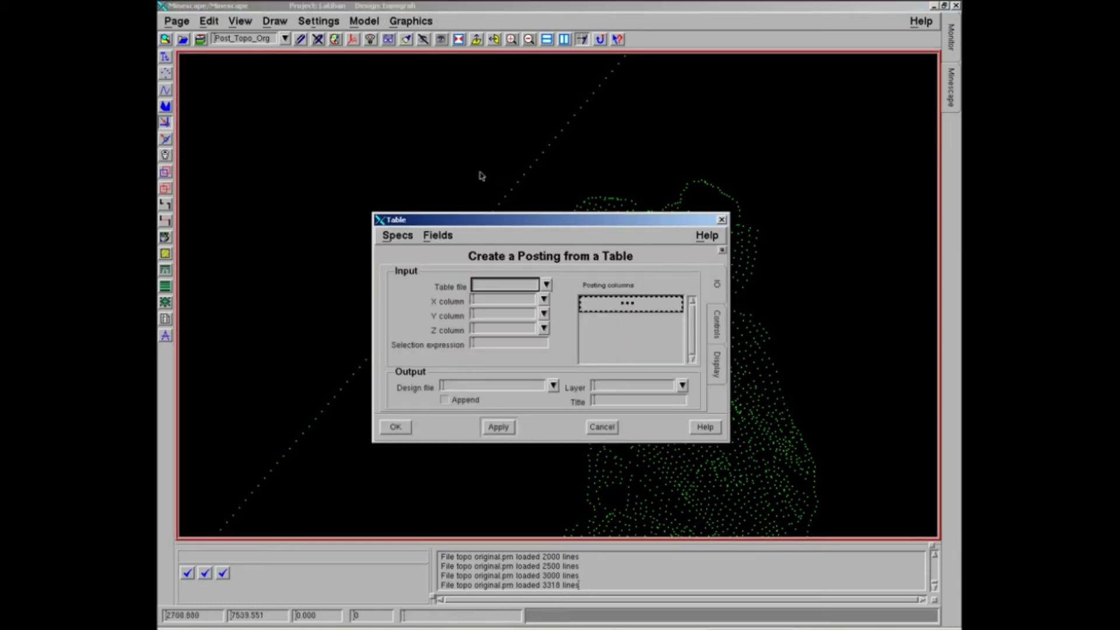
{"action": "left_click_drag", "start_coordinate": [532, 227], "coordinate": [410, 115]}
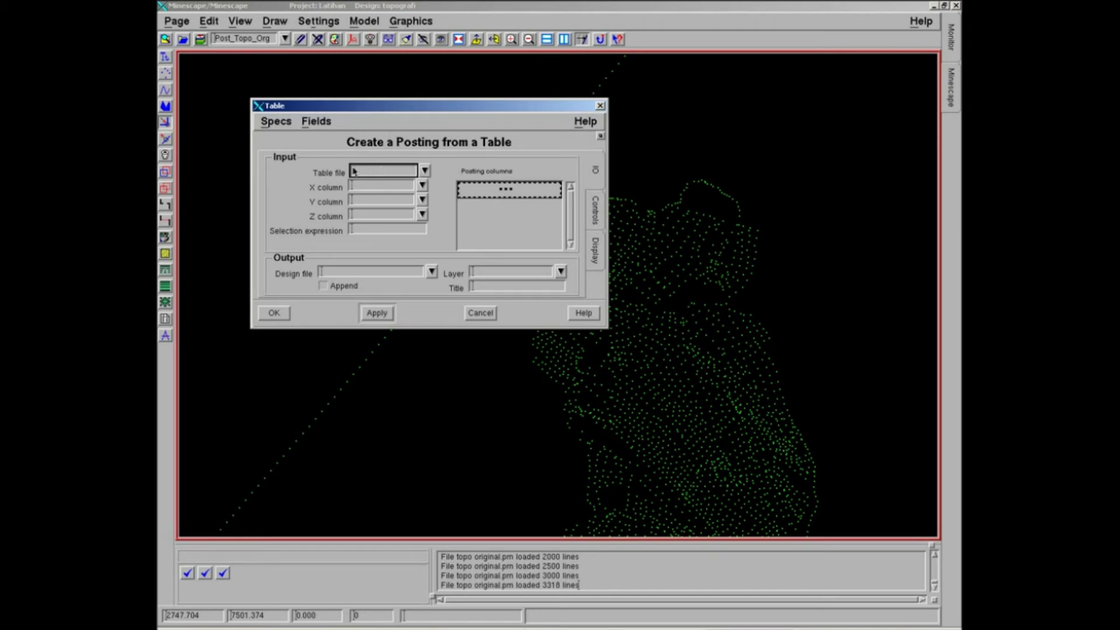
{"action": "left_click", "coordinate": [426, 170]}
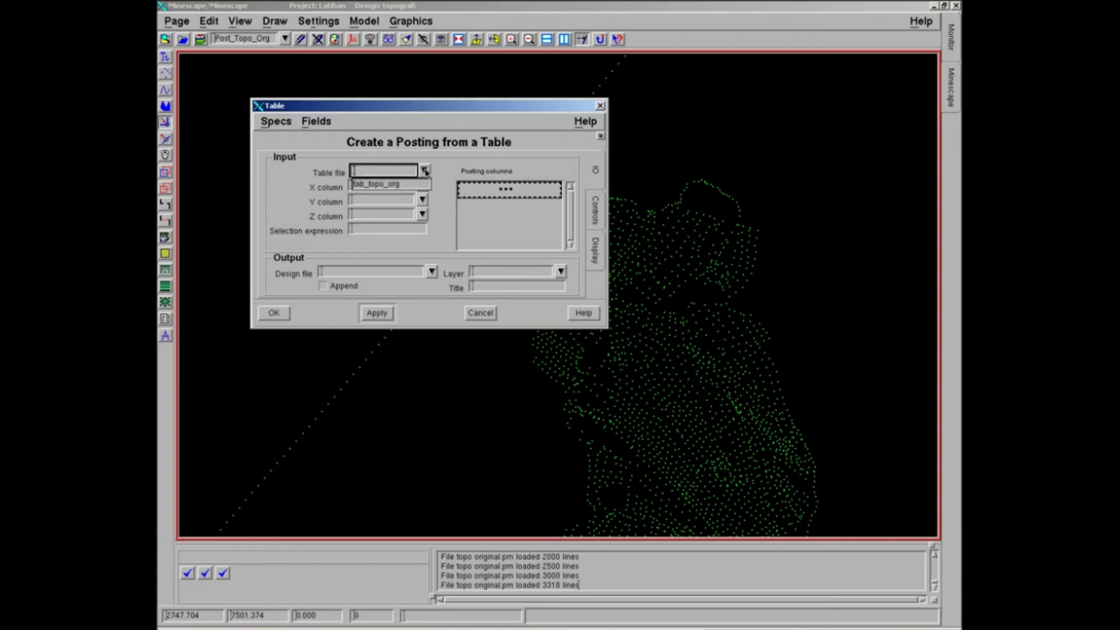
{"action": "left_click", "coordinate": [377, 185]}
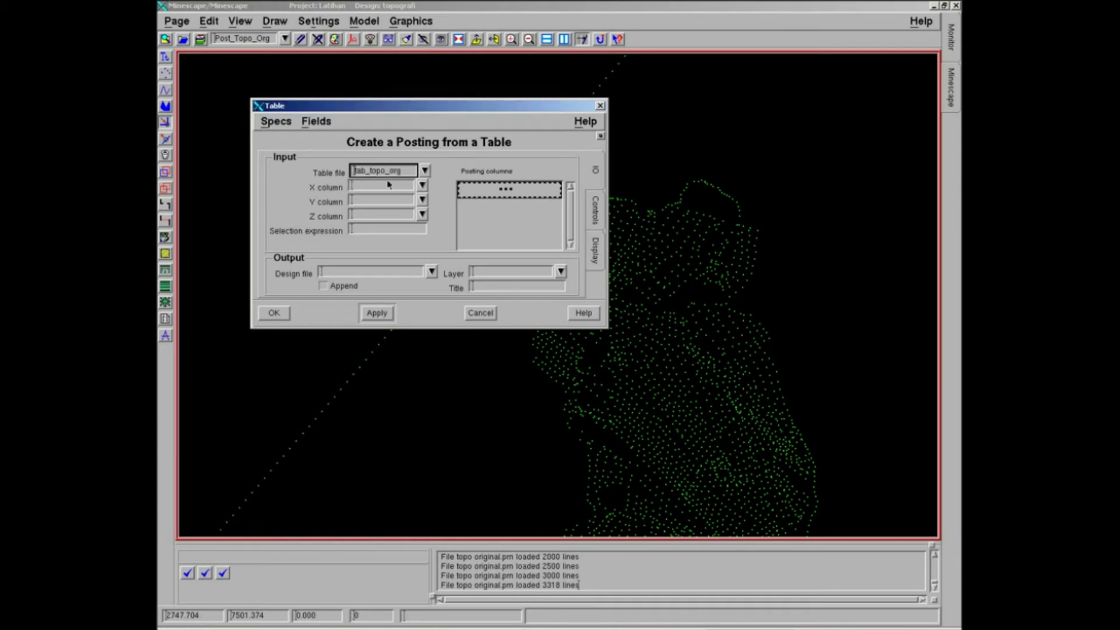
Assign Easthing, Northing and Elevation as the posting's X, Y and Z columns
{"action": "left_click", "coordinate": [421, 186]}
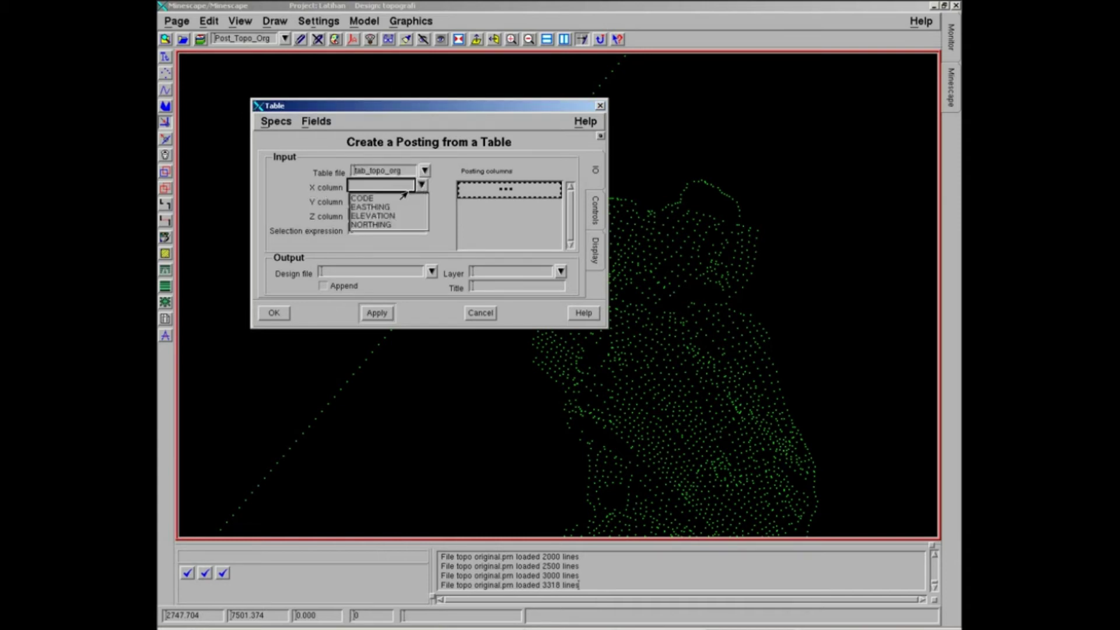
{"action": "left_click", "coordinate": [375, 210]}
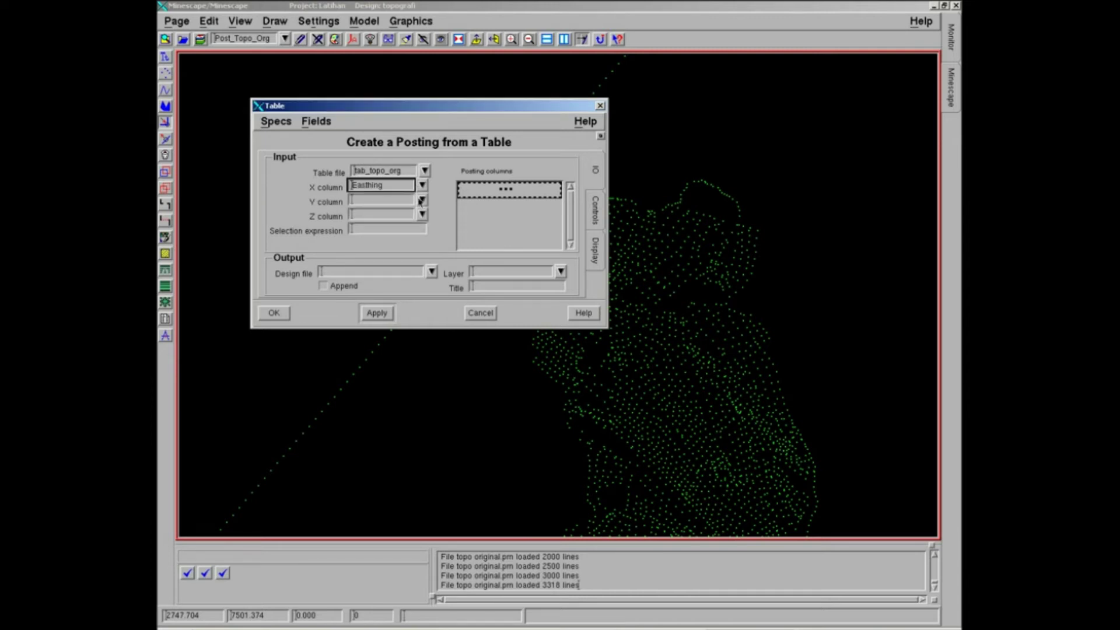
{"action": "left_click", "coordinate": [420, 200]}
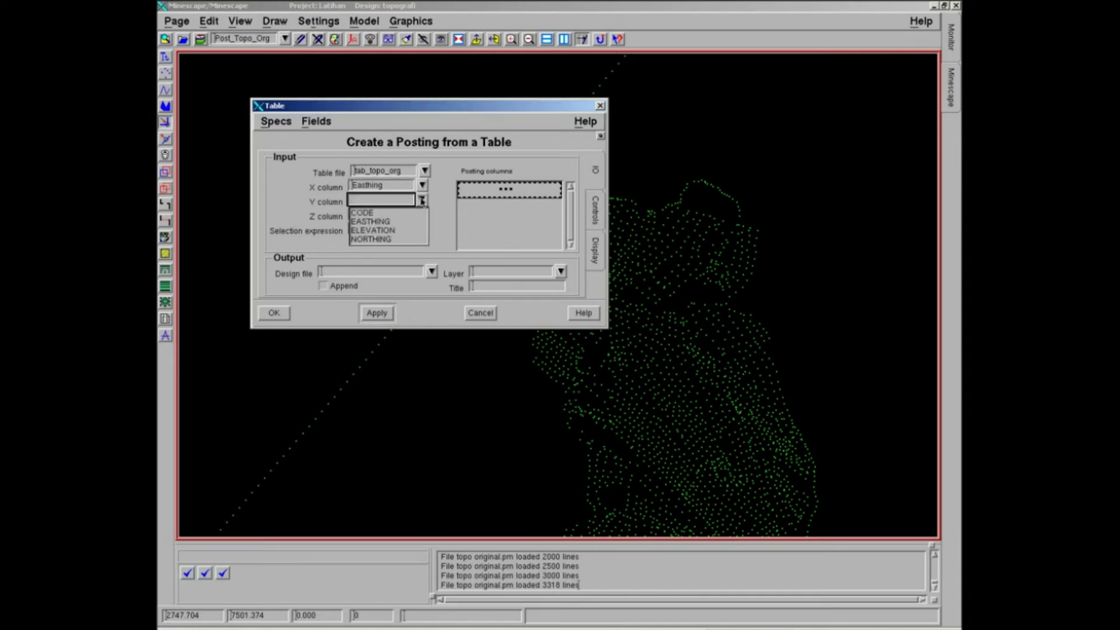
{"action": "left_click", "coordinate": [376, 238]}
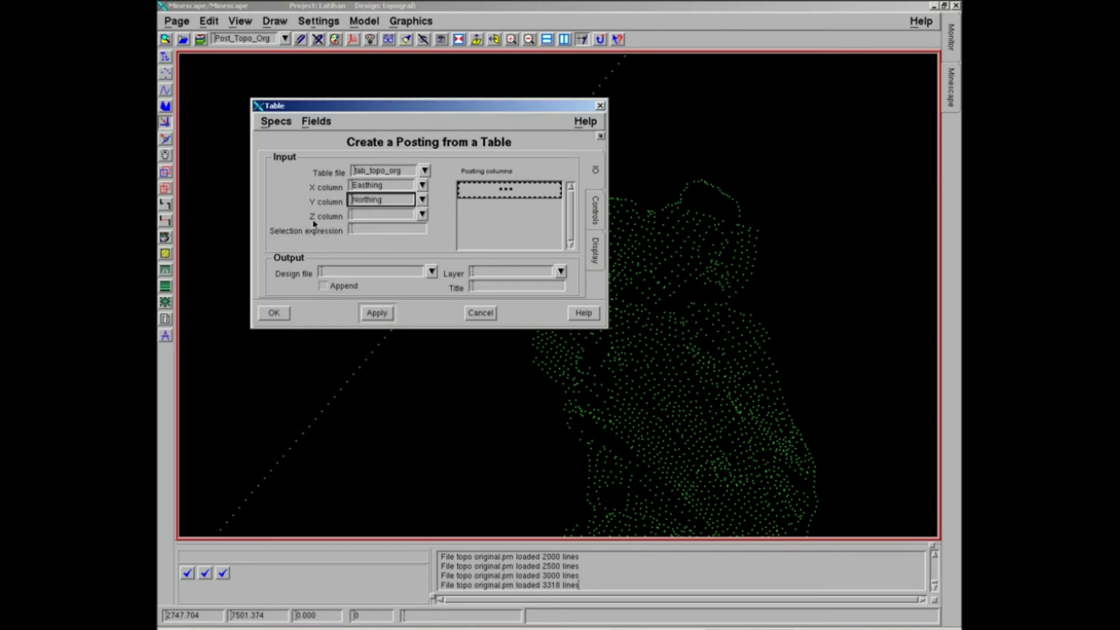
{"action": "left_click", "coordinate": [422, 215]}
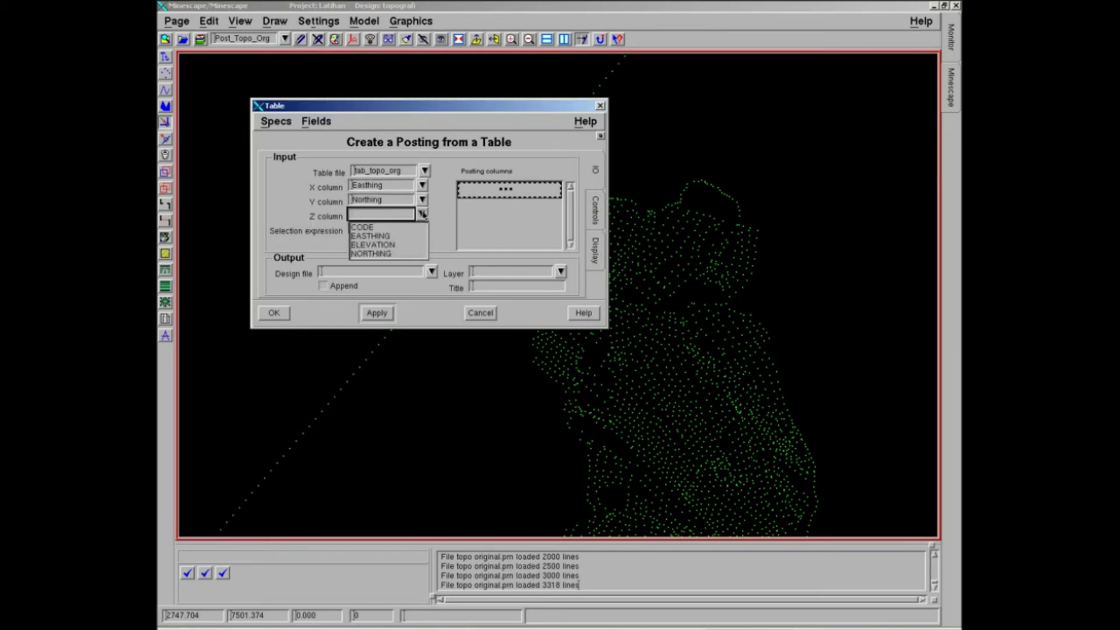
{"action": "left_click", "coordinate": [376, 245]}
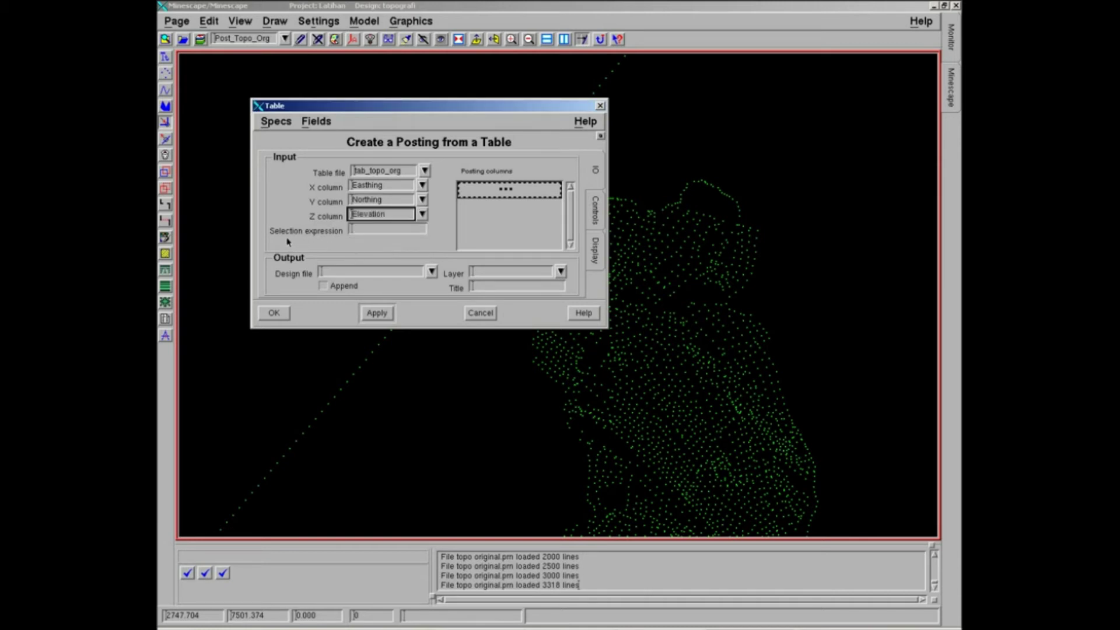
Add Code and Elevation as the posting columns for the table posting
{"action": "left_click", "coordinate": [476, 190]}
{"action": "left_click_drag", "start_coordinate": [471, 109], "coordinate": [436, 83]}
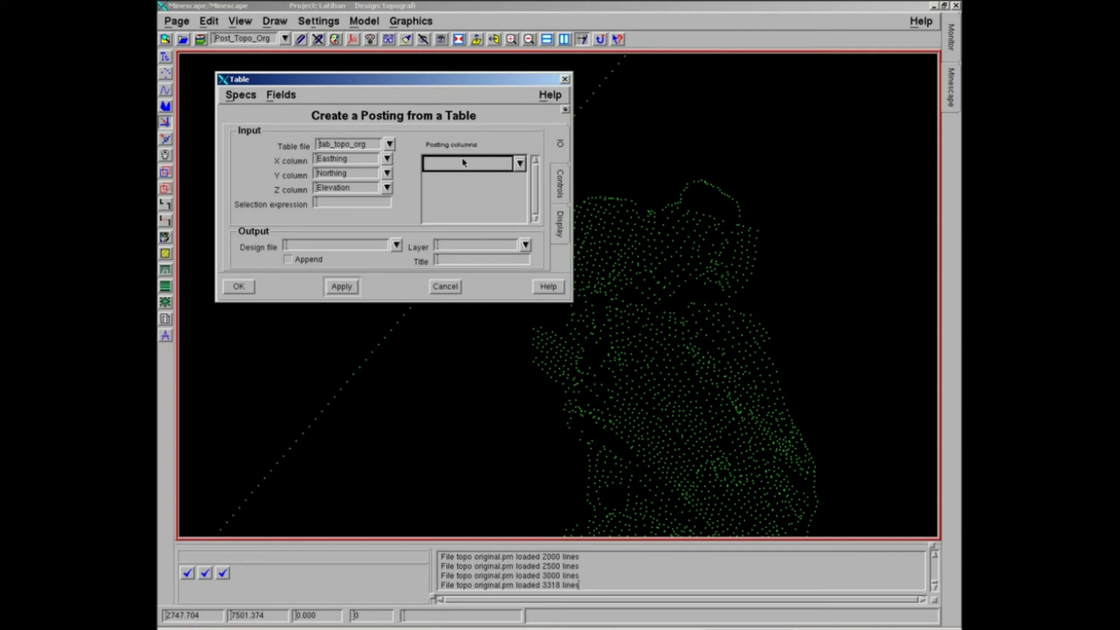
{"action": "left_click", "coordinate": [519, 165]}
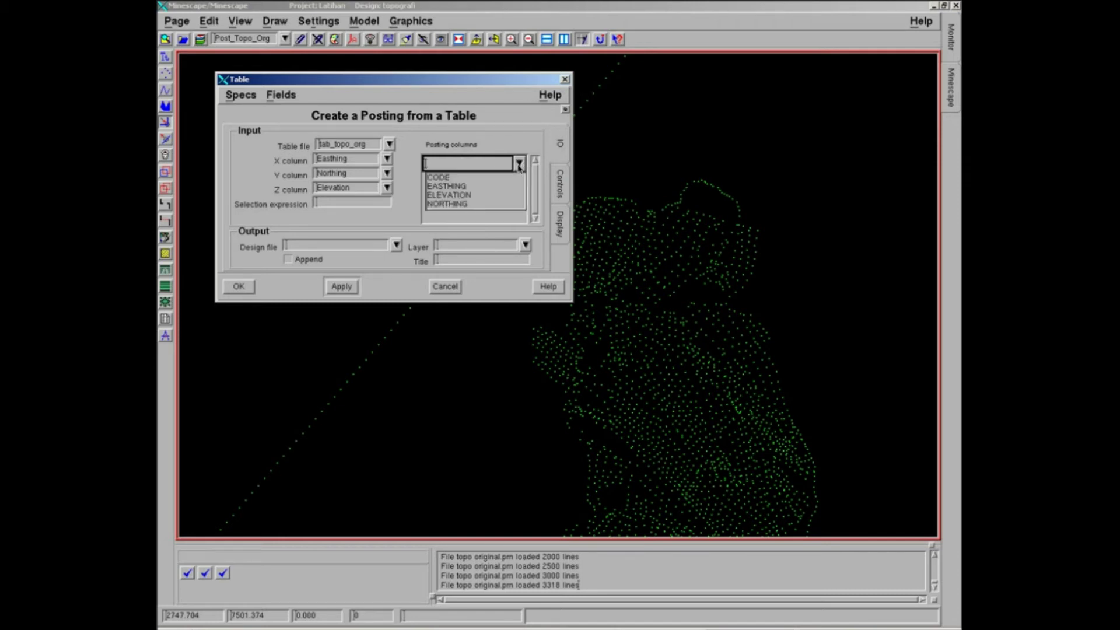
{"action": "left_click", "coordinate": [442, 177]}
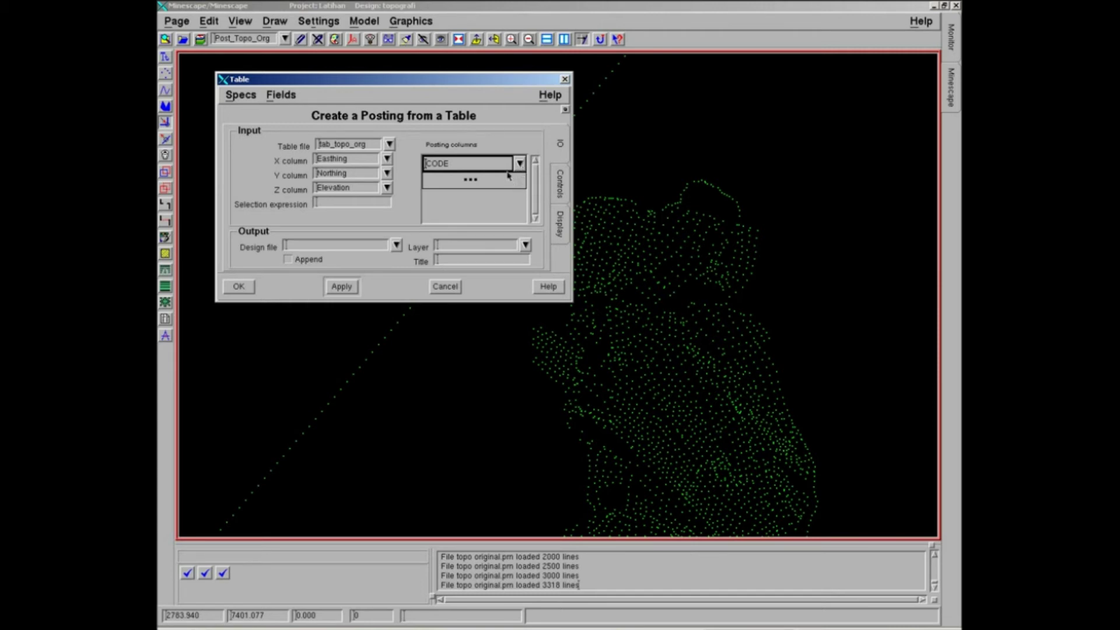
{"action": "middle_click_drag", "start_coordinate": [532, 365], "coordinate": [598, 349]}
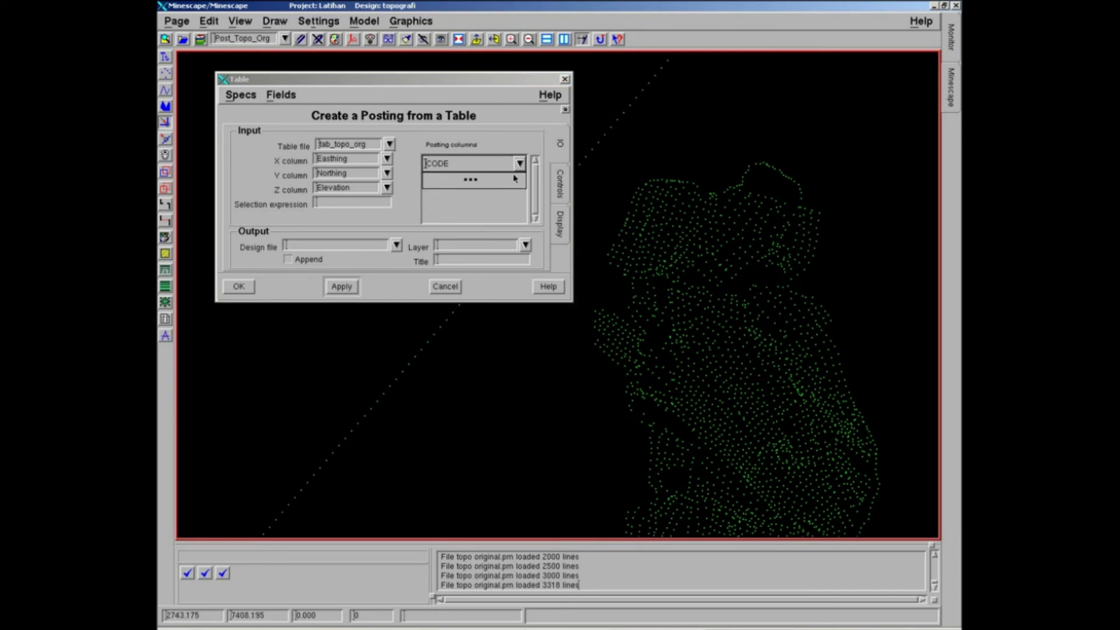
{"action": "left_click", "coordinate": [518, 180]}
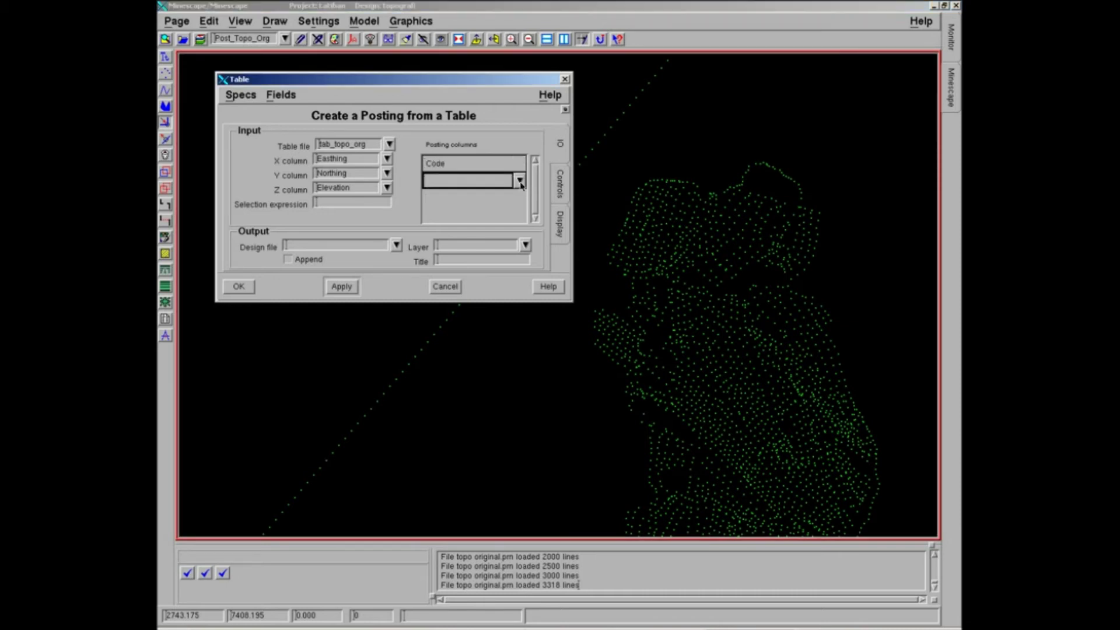
{"action": "left_click", "coordinate": [518, 181]}
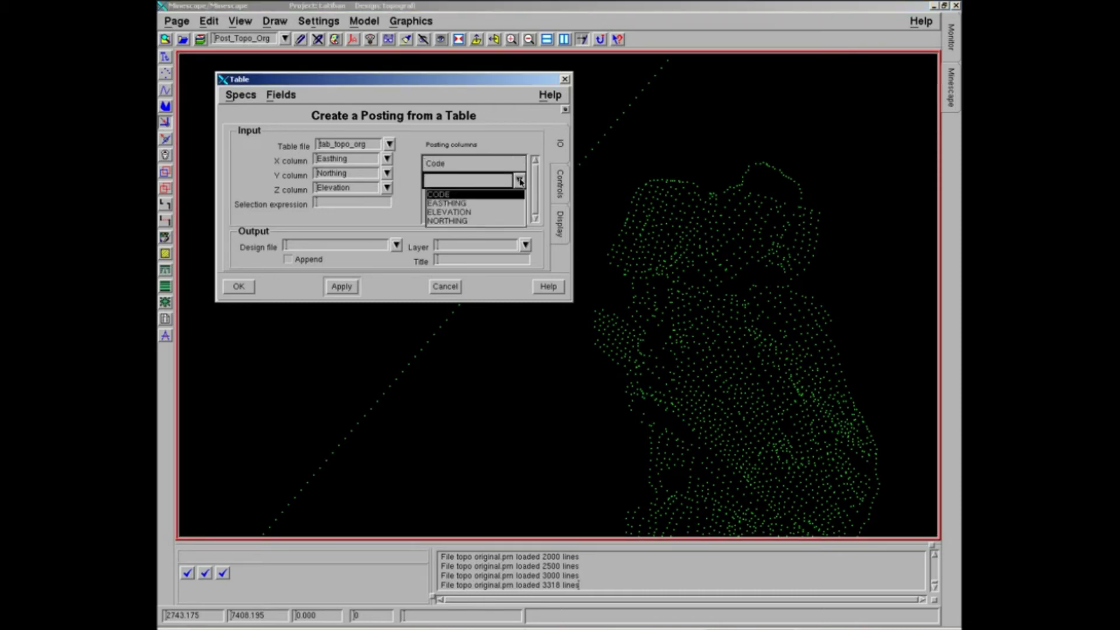
{"action": "left_click", "coordinate": [467, 212]}
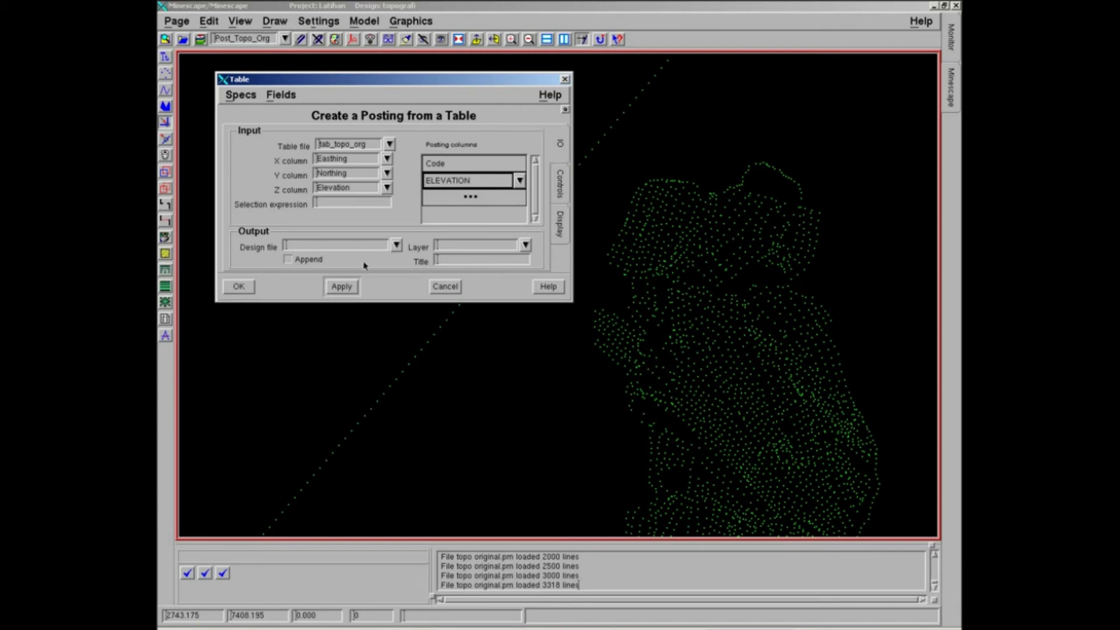
{"action": "left_click", "coordinate": [473, 169]}
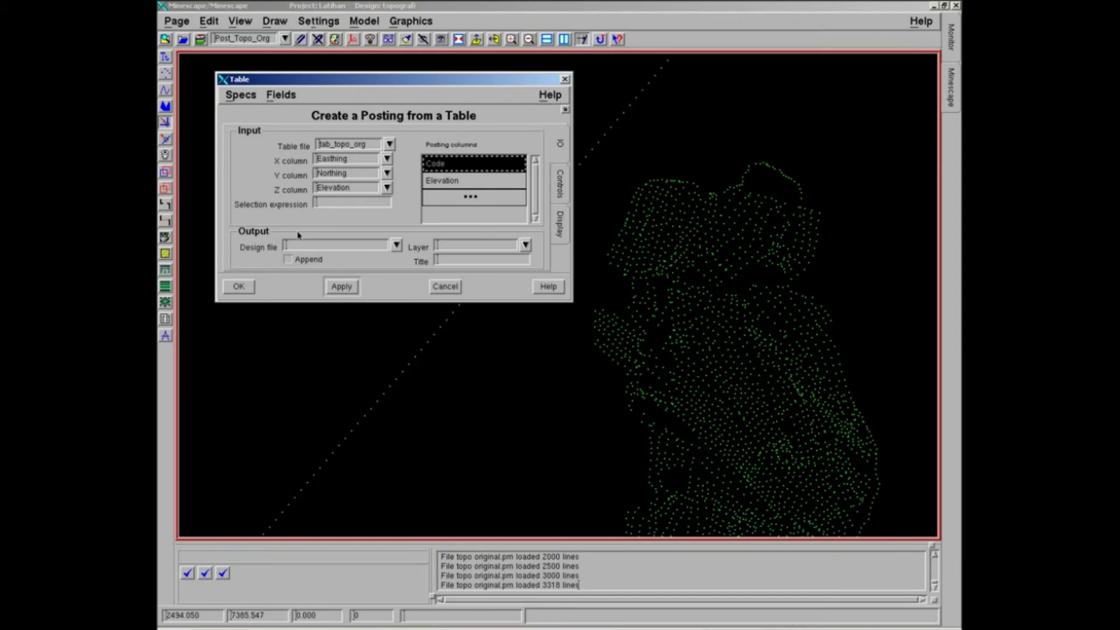
Set the posting's output to design file topografi and layer post_topo_org_code
{"action": "left_click", "coordinate": [397, 245]}
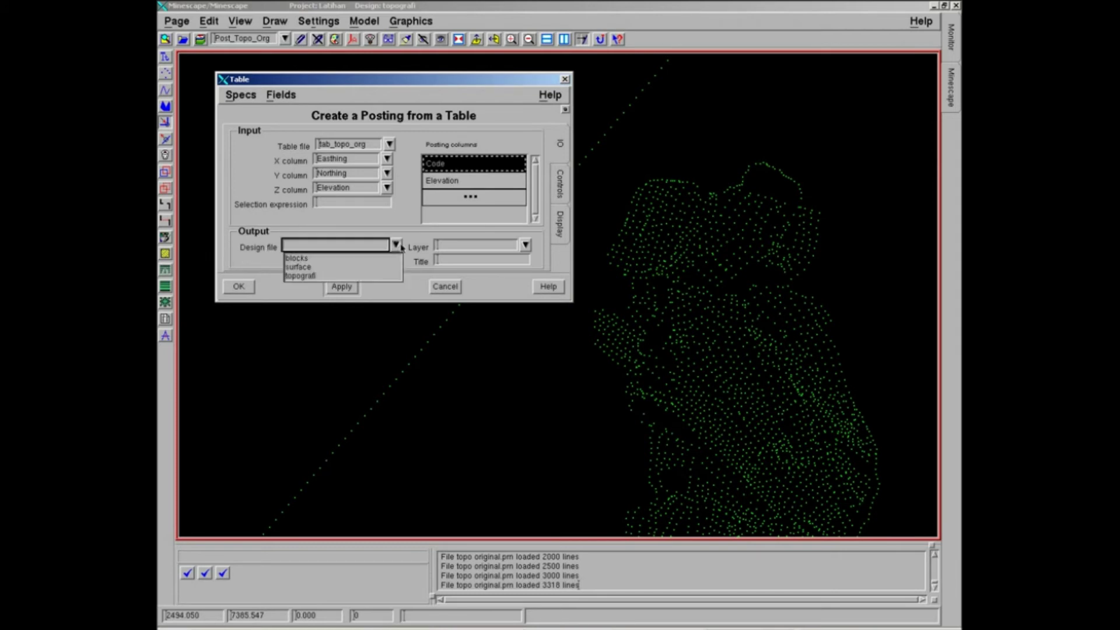
{"action": "left_click", "coordinate": [315, 277]}
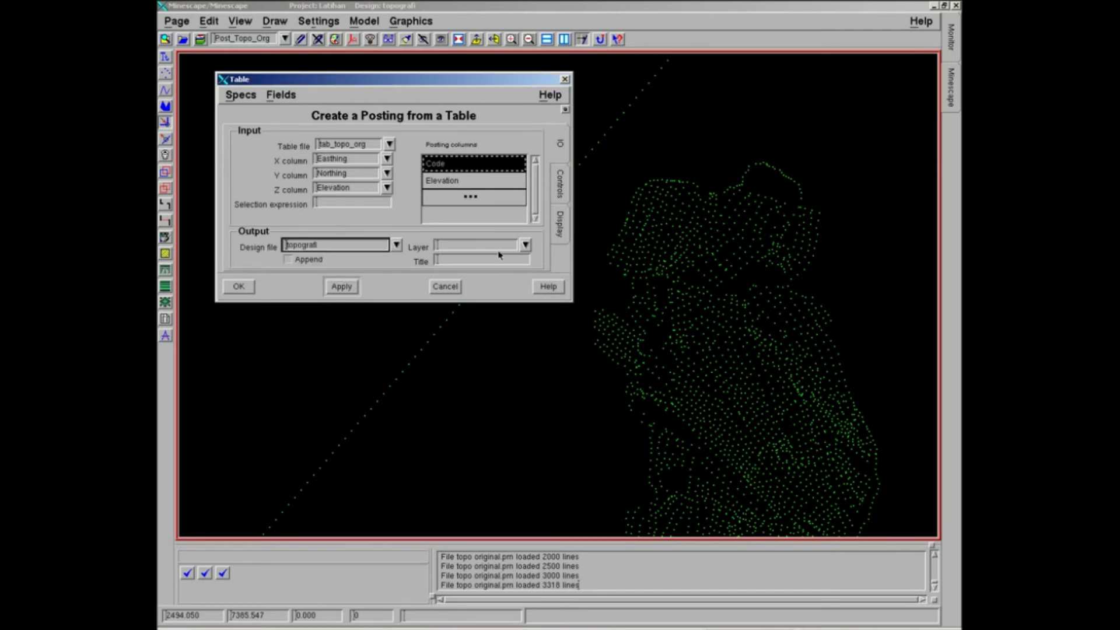
{"action": "left_click", "coordinate": [482, 246]}
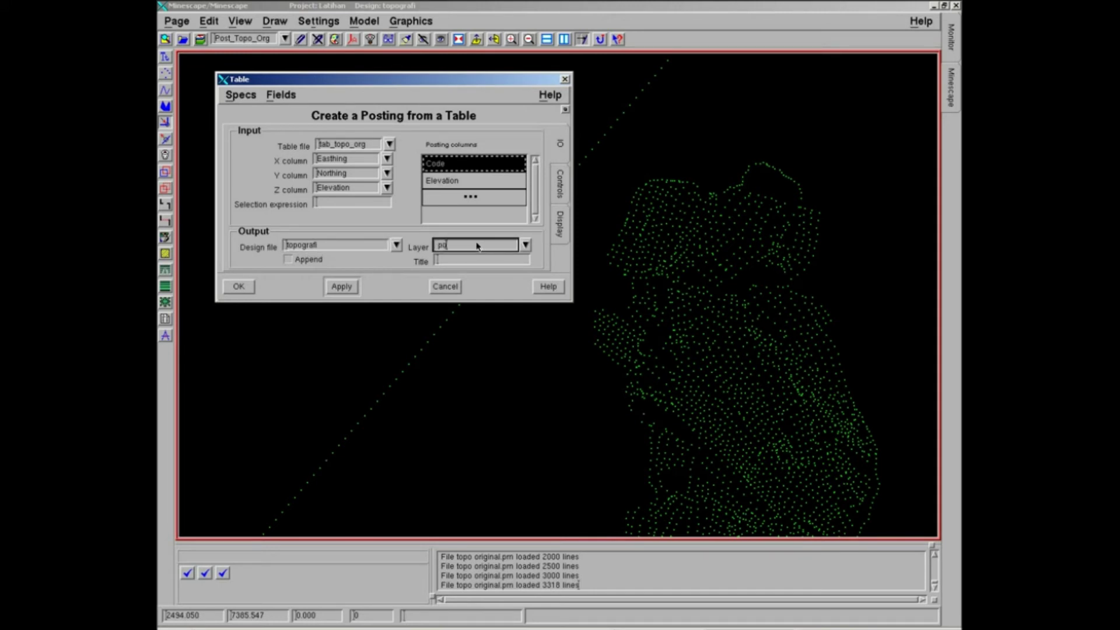
{"action": "type", "text": "post_topo"}
{"action": "left_click", "coordinate": [526, 246]}
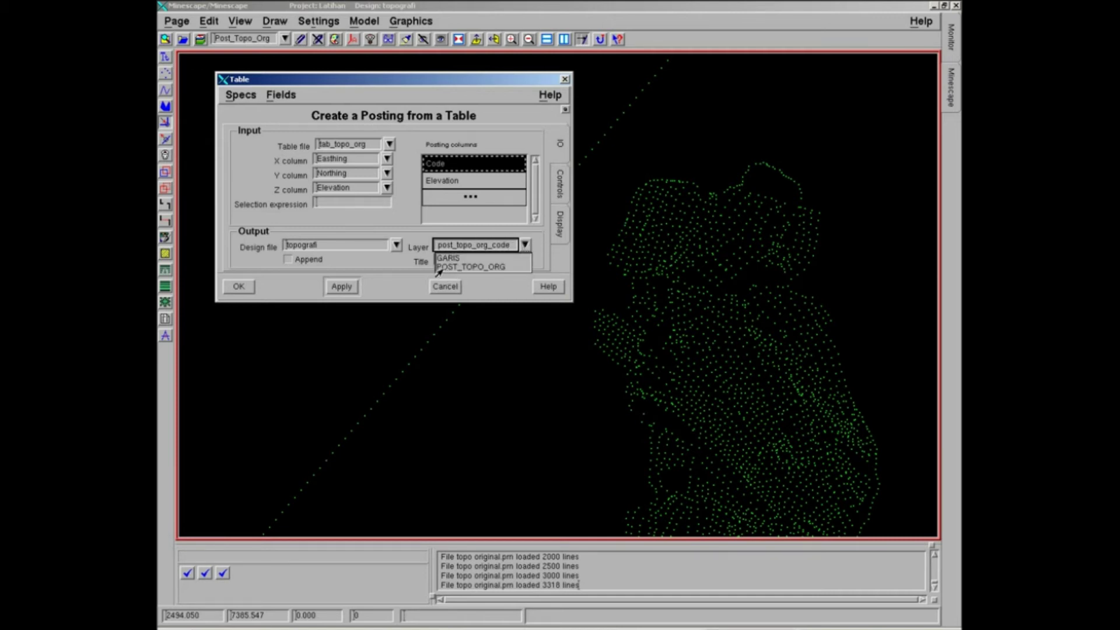
{"action": "left_click", "coordinate": [492, 250]}
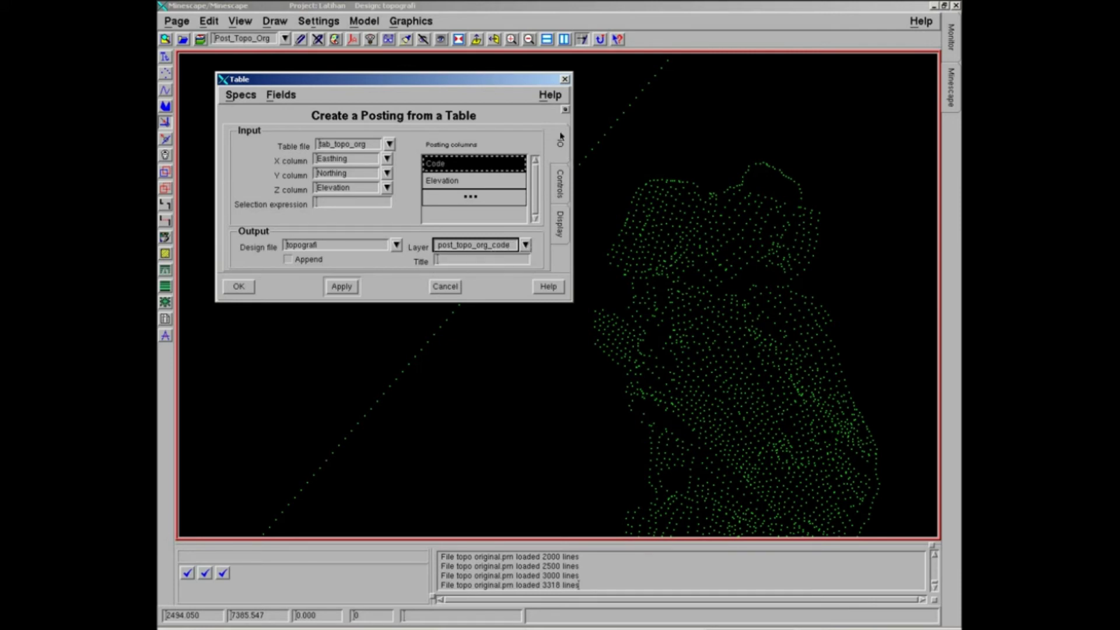
Set the posting's text spacing to 8, text distance to 4 and text justification to Centre
{"action": "left_click", "coordinate": [559, 184]}
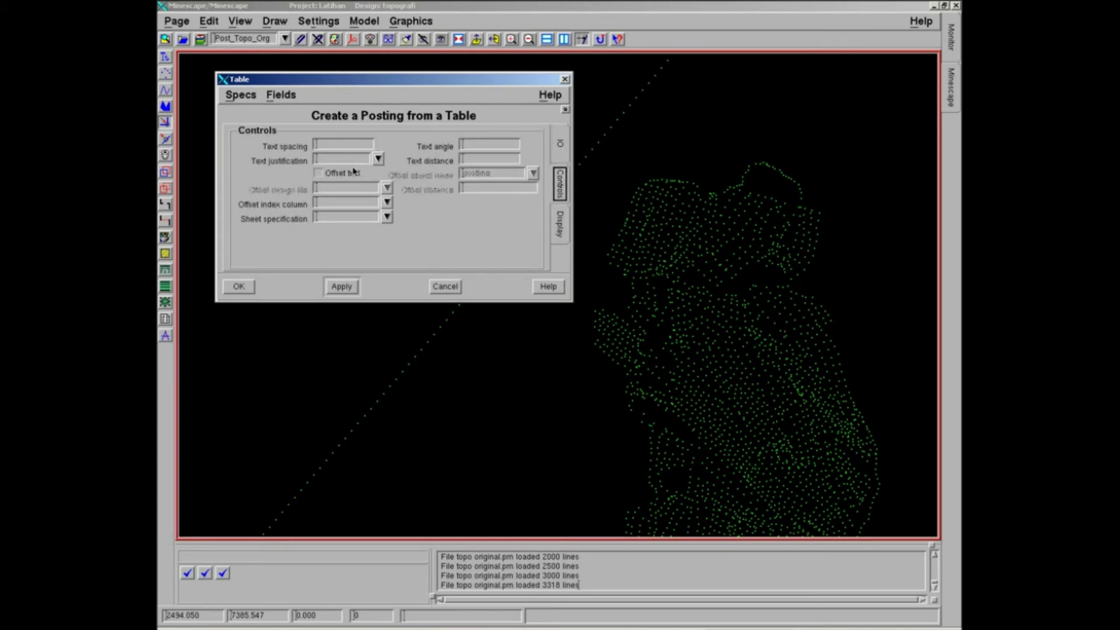
{"action": "left_click", "coordinate": [330, 145]}
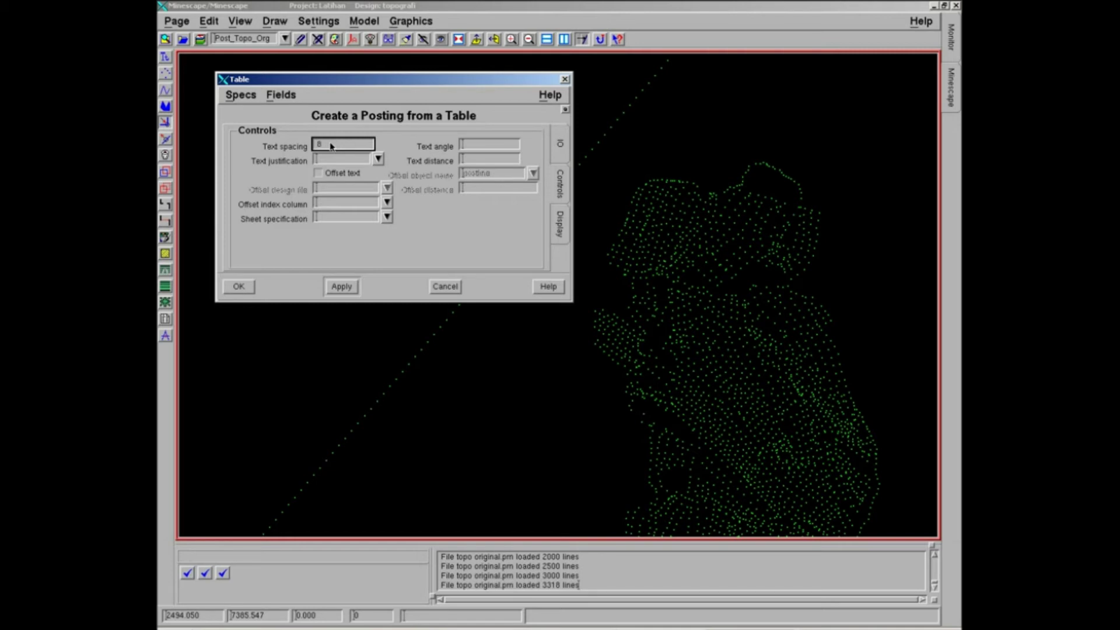
{"action": "left_click", "coordinate": [362, 159]}
{"action": "left_click", "coordinate": [469, 160]}
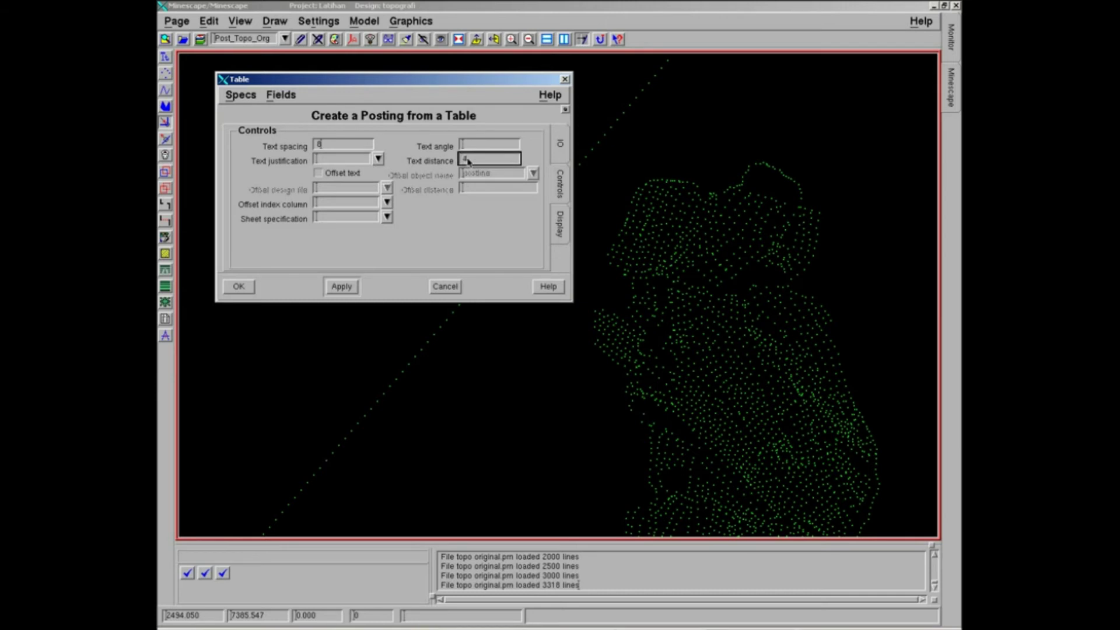
{"action": "key", "text": "shift+Tab"}
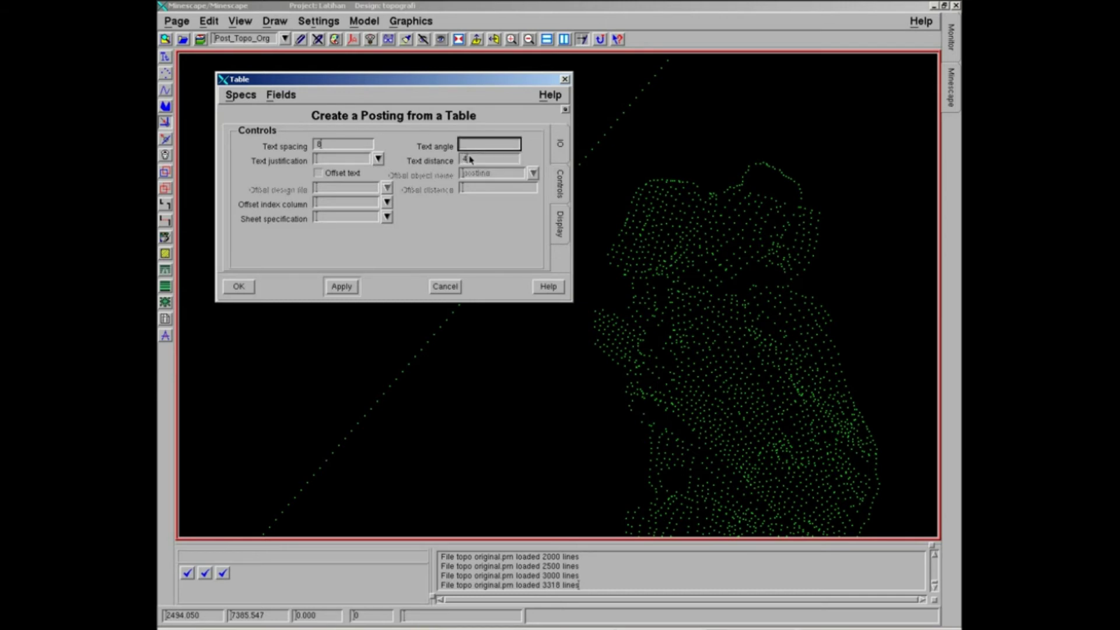
{"action": "left_click", "coordinate": [377, 160]}
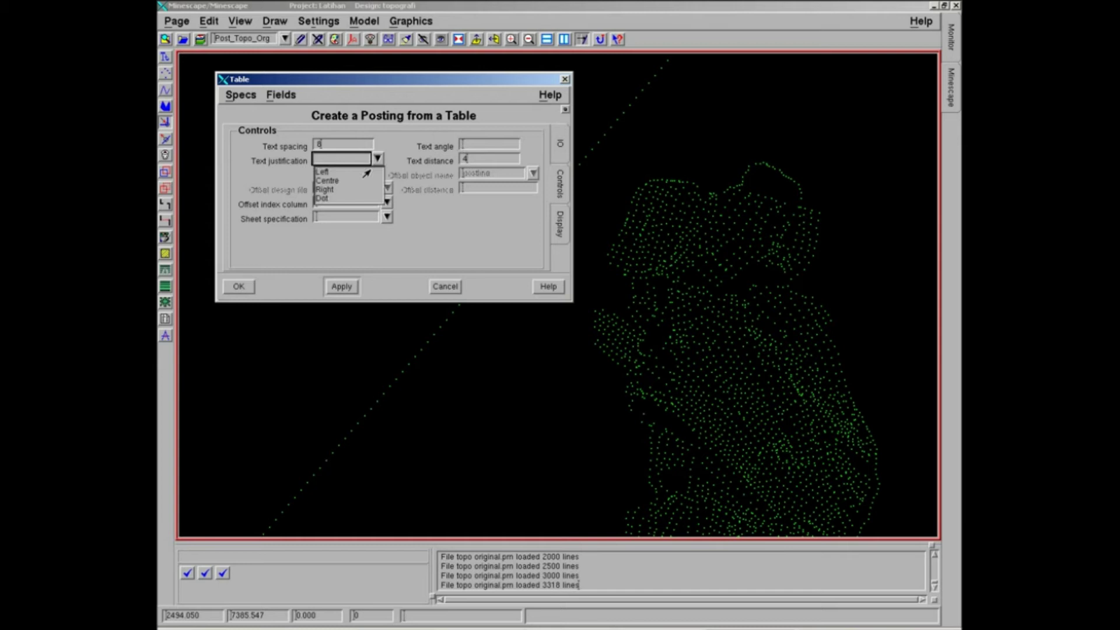
{"action": "left_click", "coordinate": [327, 181]}
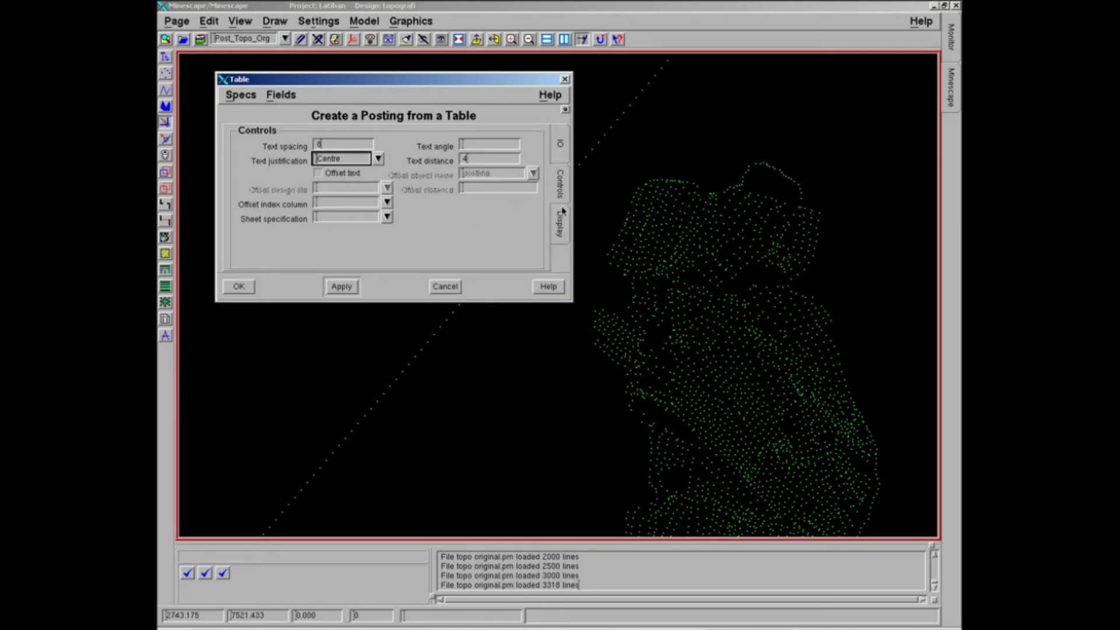
Edit the post_symbol display definition, giving it the colour WHITE and the Dot marker
{"action": "left_click", "coordinate": [560, 224]}
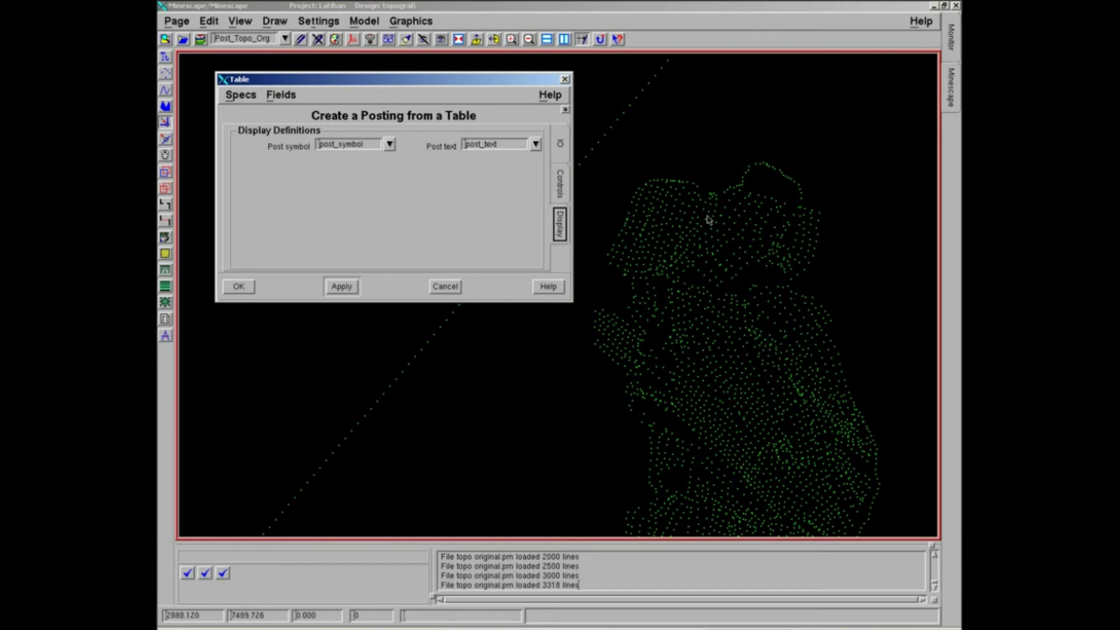
{"action": "left_click", "coordinate": [362, 146]}
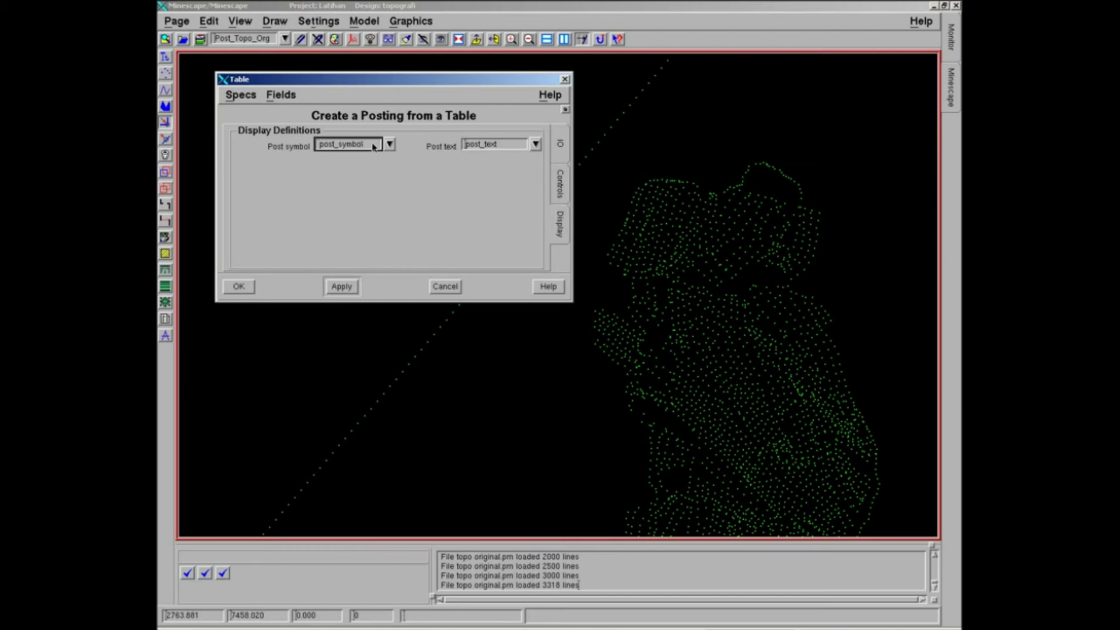
{"action": "right_click", "coordinate": [368, 147]}
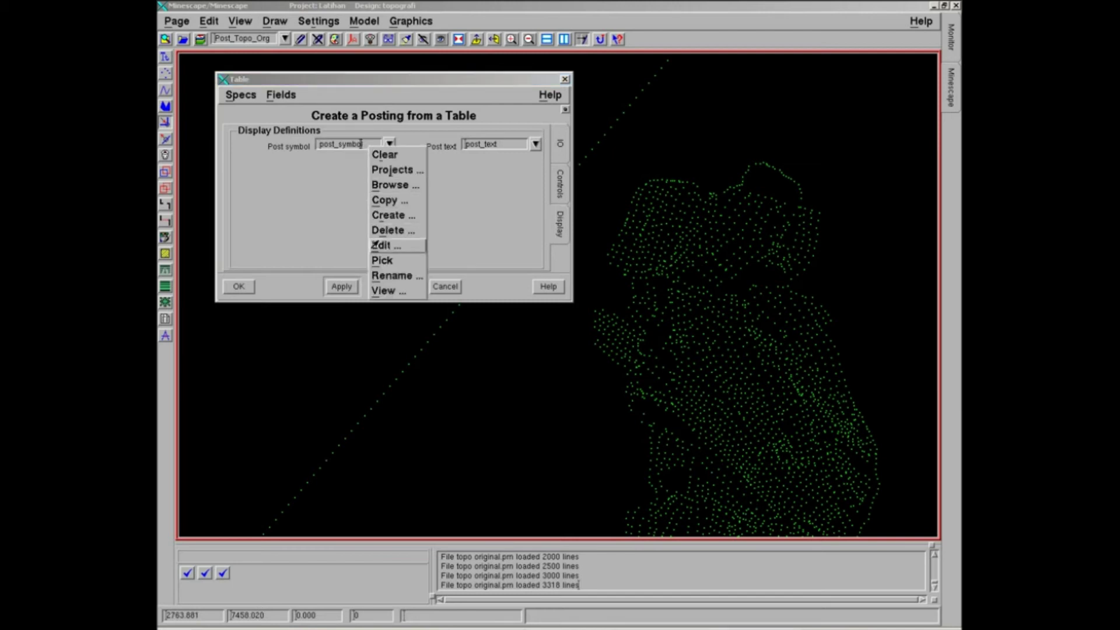
{"action": "left_click", "coordinate": [382, 250]}
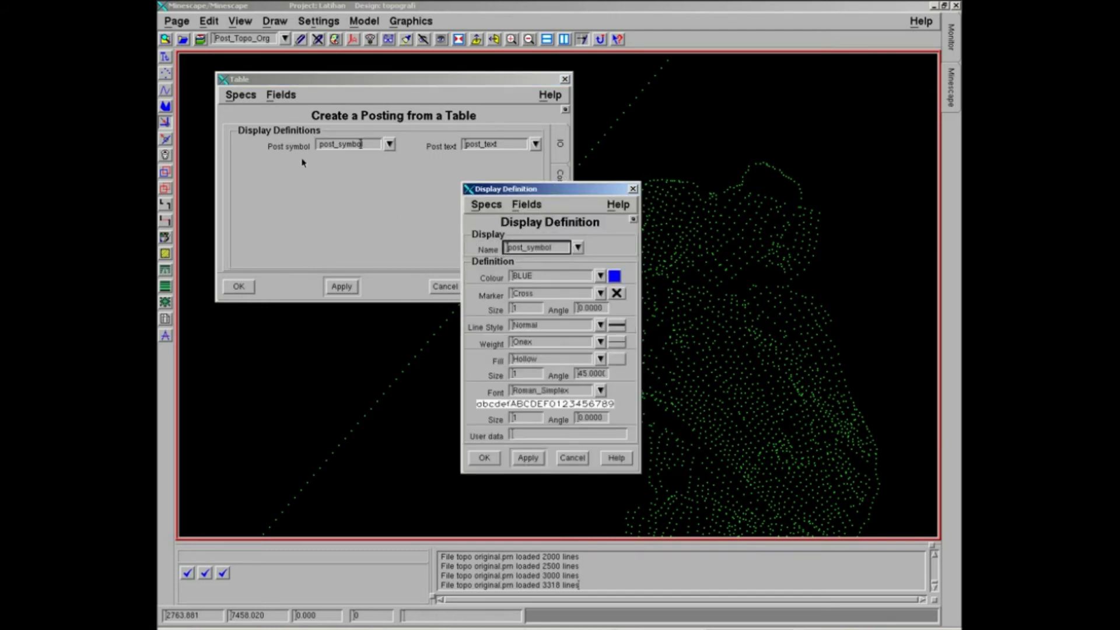
{"action": "left_click", "coordinate": [512, 248]}
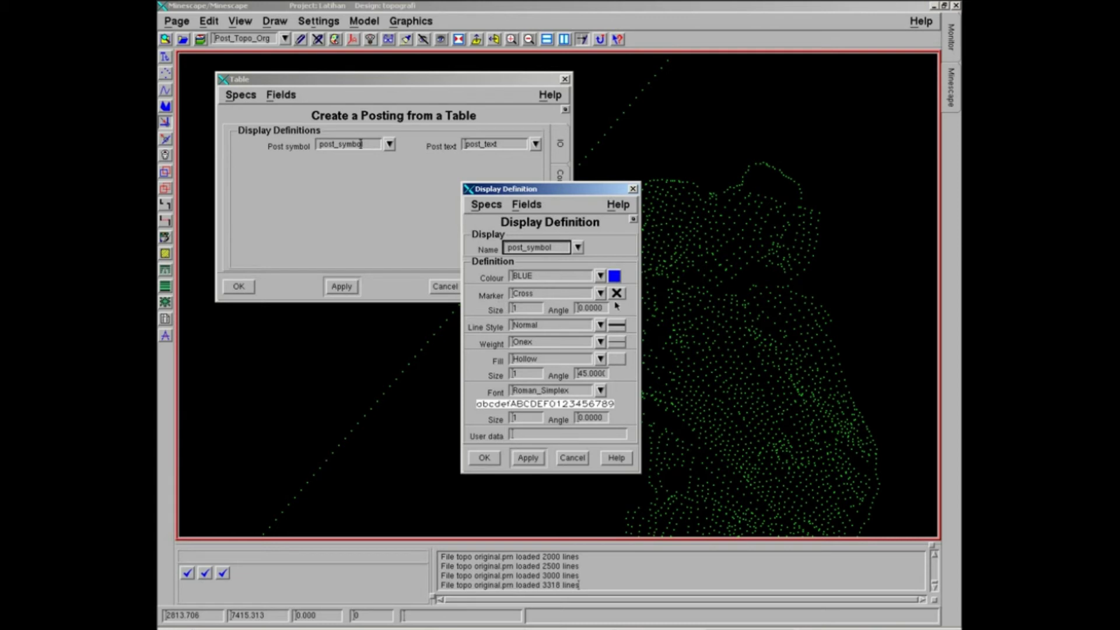
{"action": "left_click", "coordinate": [614, 275]}
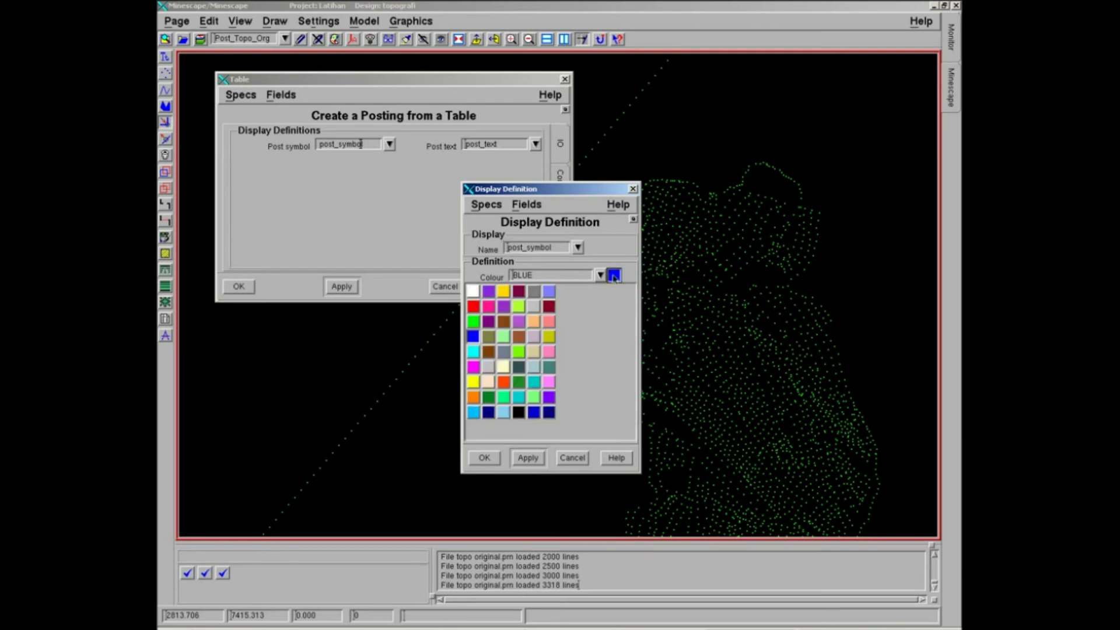
{"action": "left_click", "coordinate": [475, 295]}
{"action": "left_click", "coordinate": [616, 297]}
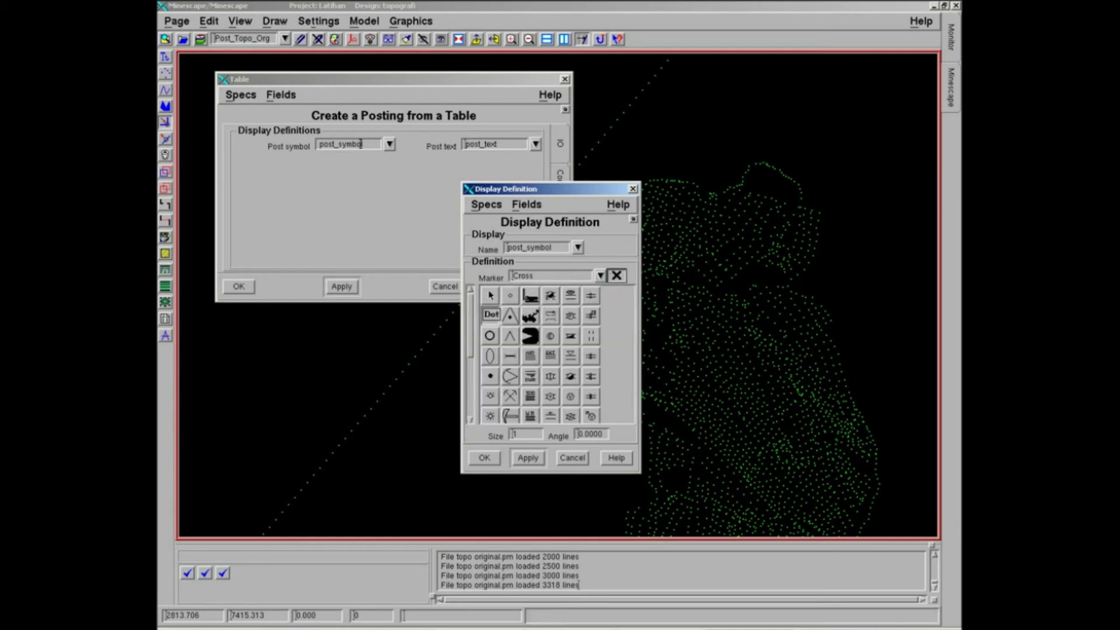
{"action": "left_click", "coordinate": [491, 314]}
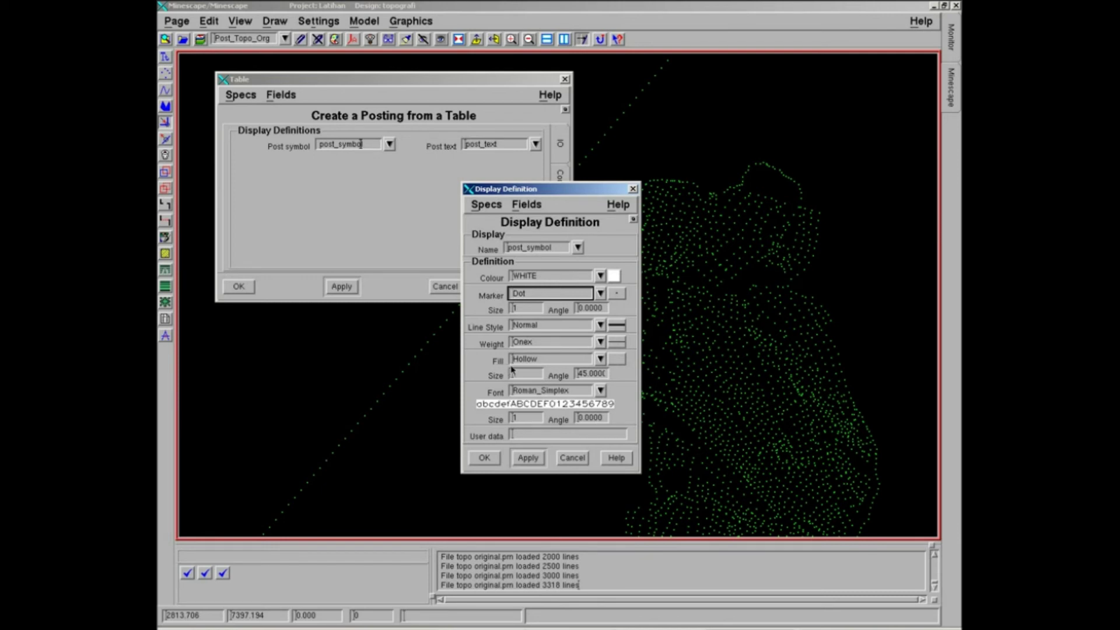
Choose the Hollow fill for post_symbol and save its display definition
{"action": "left_click", "coordinate": [617, 359]}
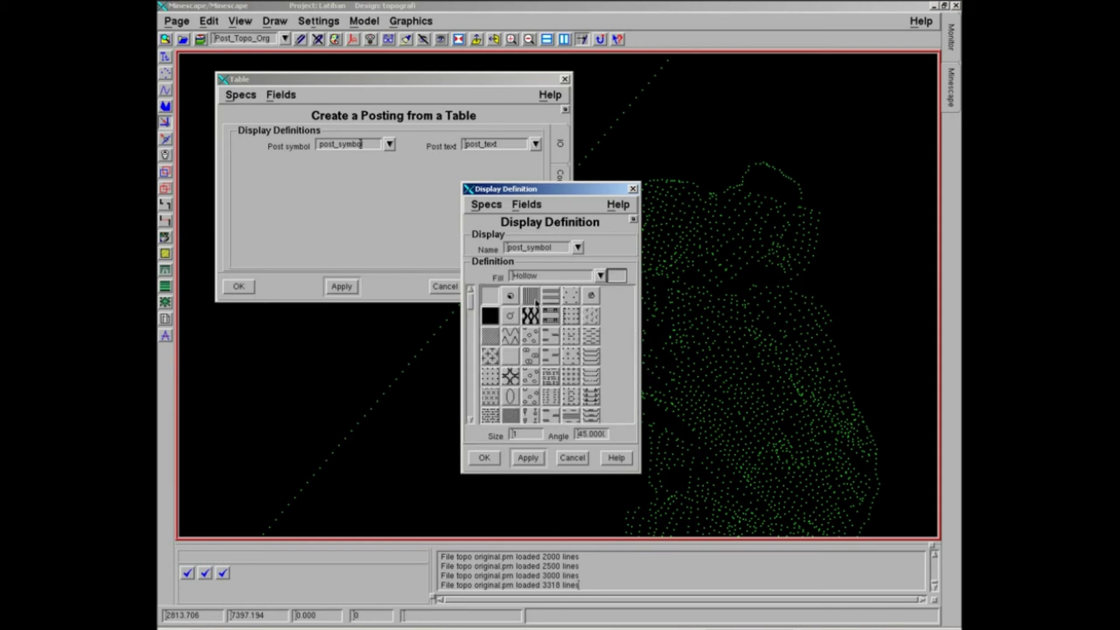
{"action": "left_click", "coordinate": [490, 295]}
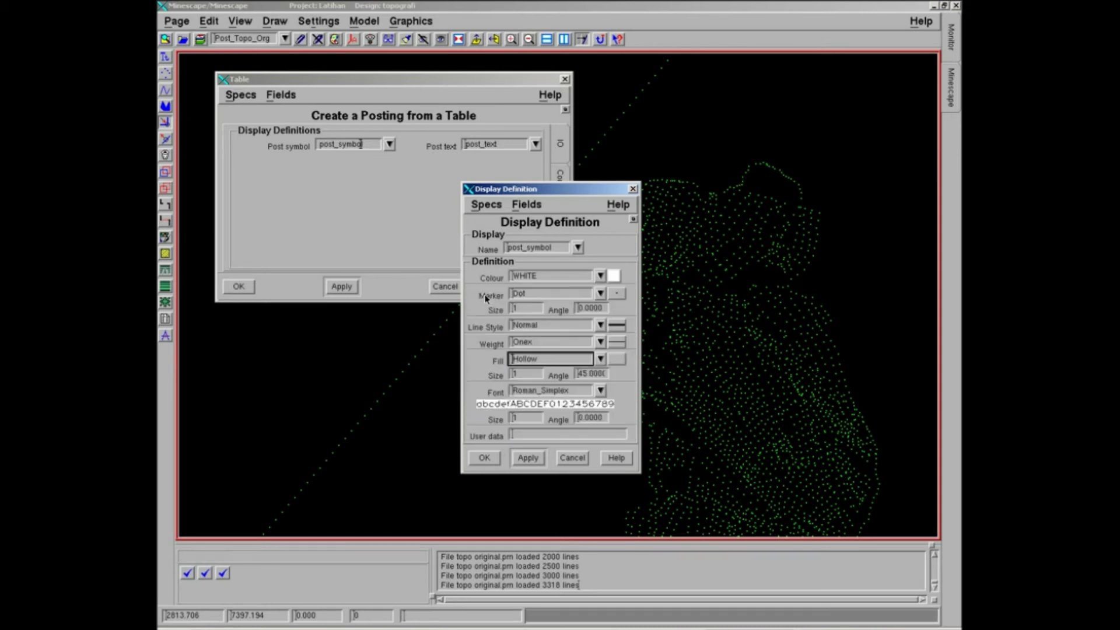
{"action": "left_click", "coordinate": [519, 374]}
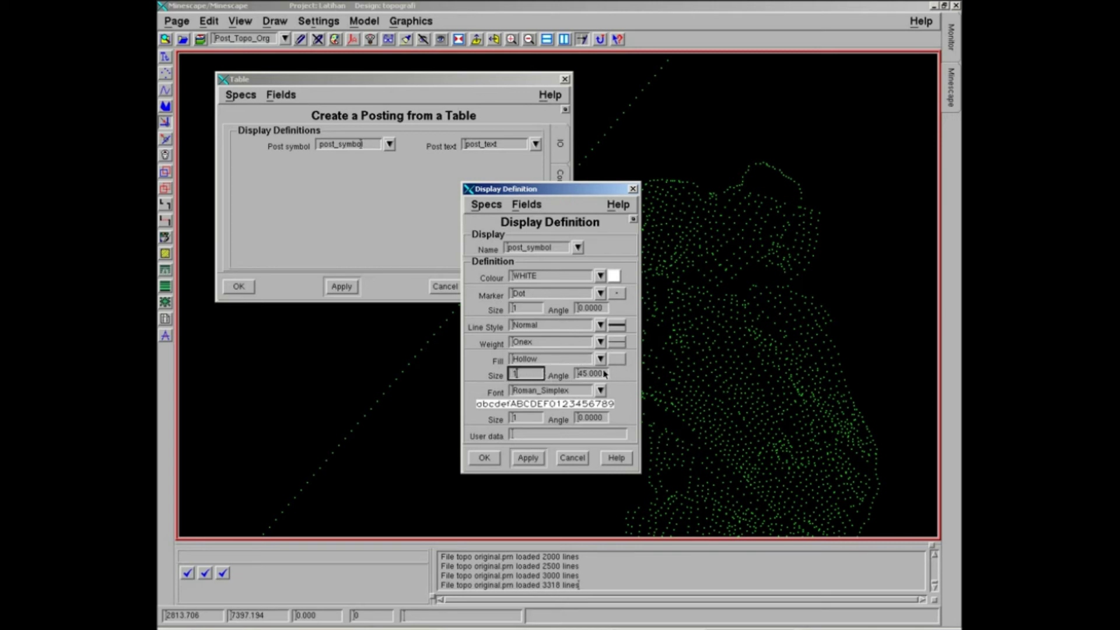
{"action": "left_click", "coordinate": [524, 420]}
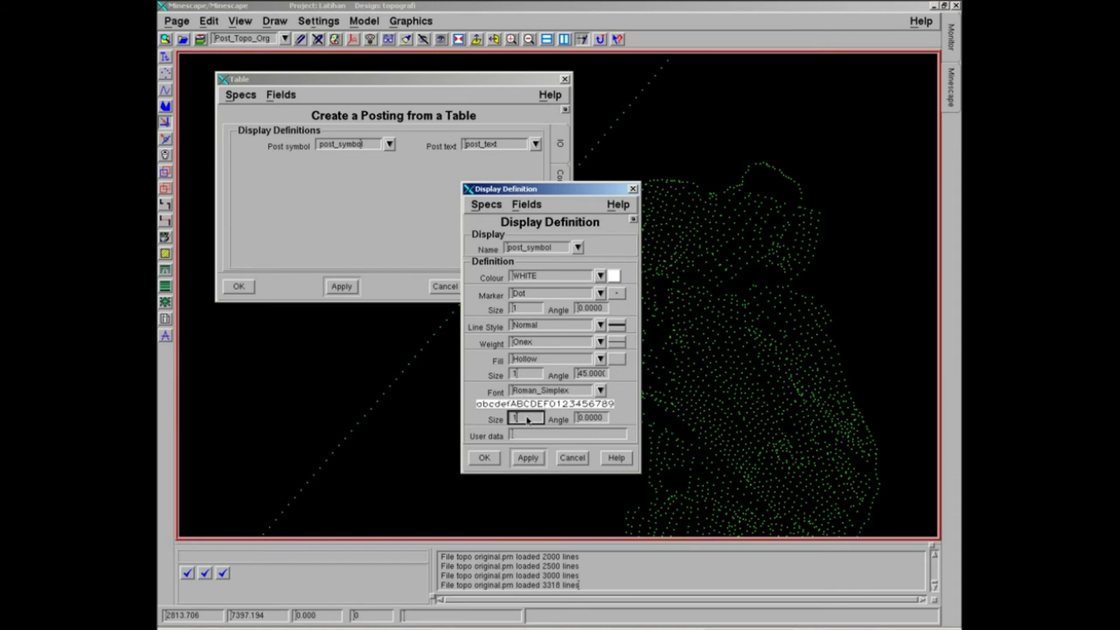
{"action": "left_click", "coordinate": [488, 458]}
Open the post_text display definition for editing and set its colour to RED
{"action": "left_click", "coordinate": [478, 144]}
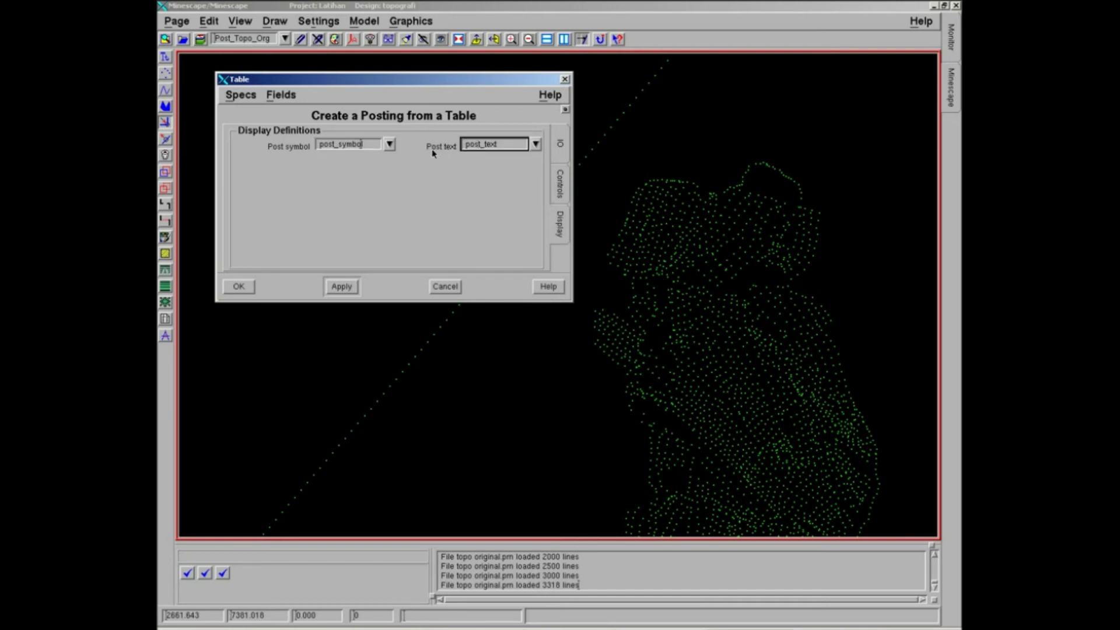
{"action": "right_click", "coordinate": [503, 147]}
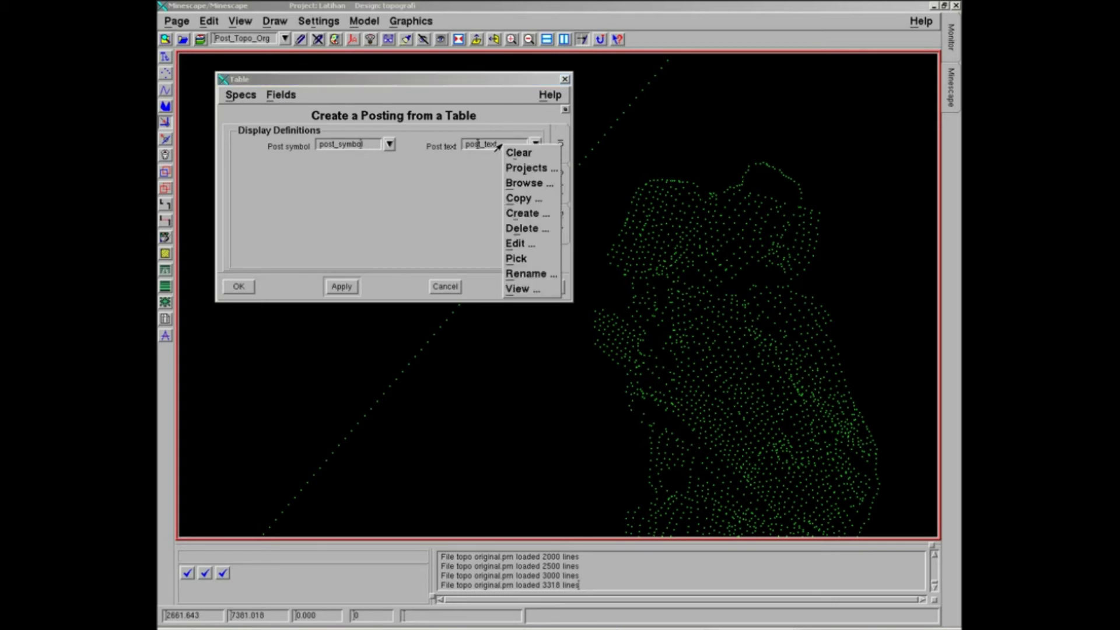
{"action": "left_click", "coordinate": [516, 244]}
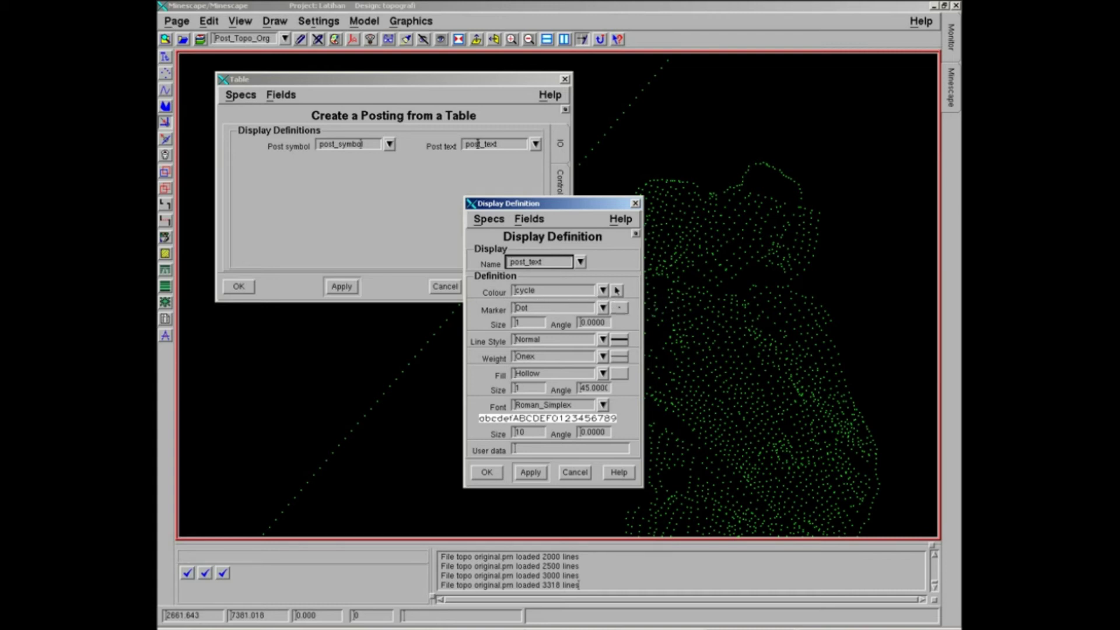
{"action": "left_click", "coordinate": [617, 290]}
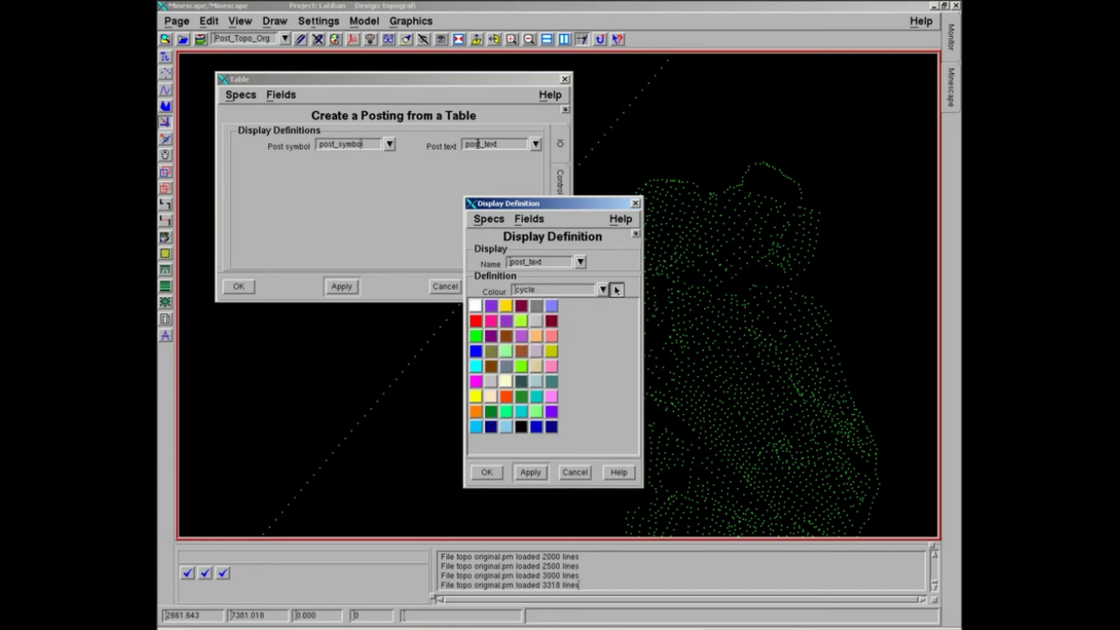
{"action": "left_click", "coordinate": [477, 321]}
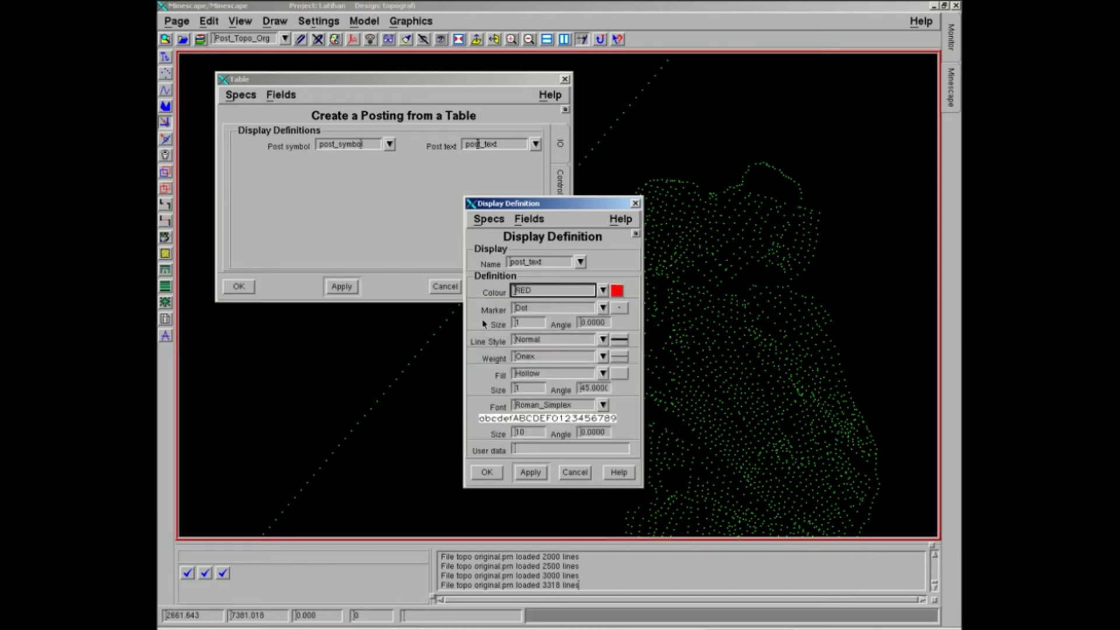
Set the post_text font size to 1 and save the display definition
{"action": "left_click", "coordinate": [538, 315]}
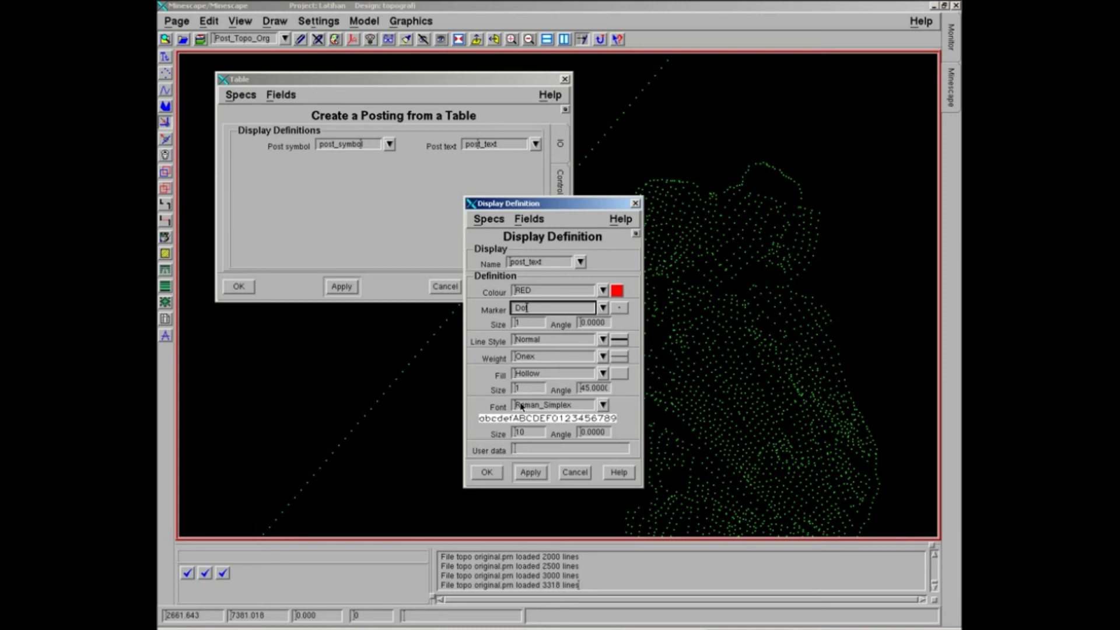
{"action": "left_click", "coordinate": [588, 408]}
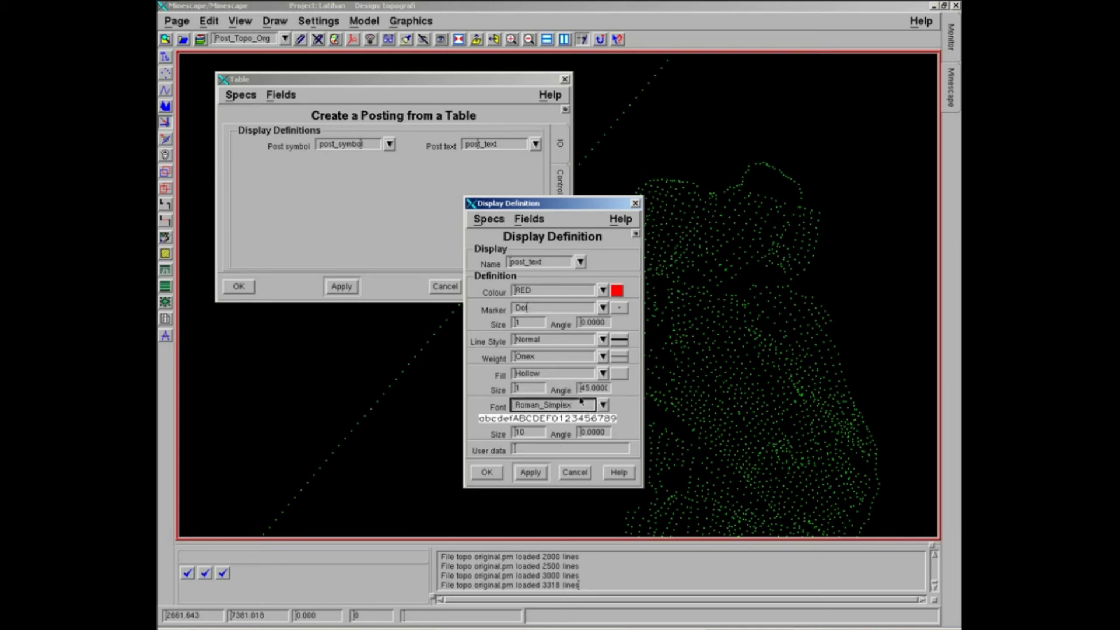
{"action": "left_click", "coordinate": [530, 434]}
{"action": "double_click", "coordinate": [527, 435]}
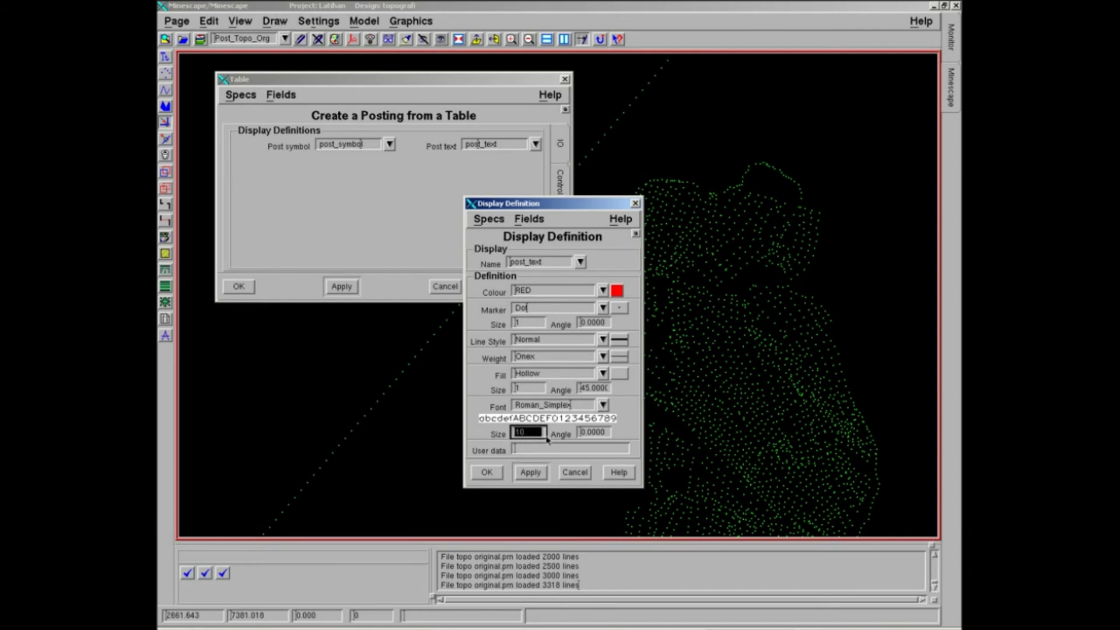
{"action": "type", "text": "1"}
{"action": "left_click", "coordinate": [487, 473]}
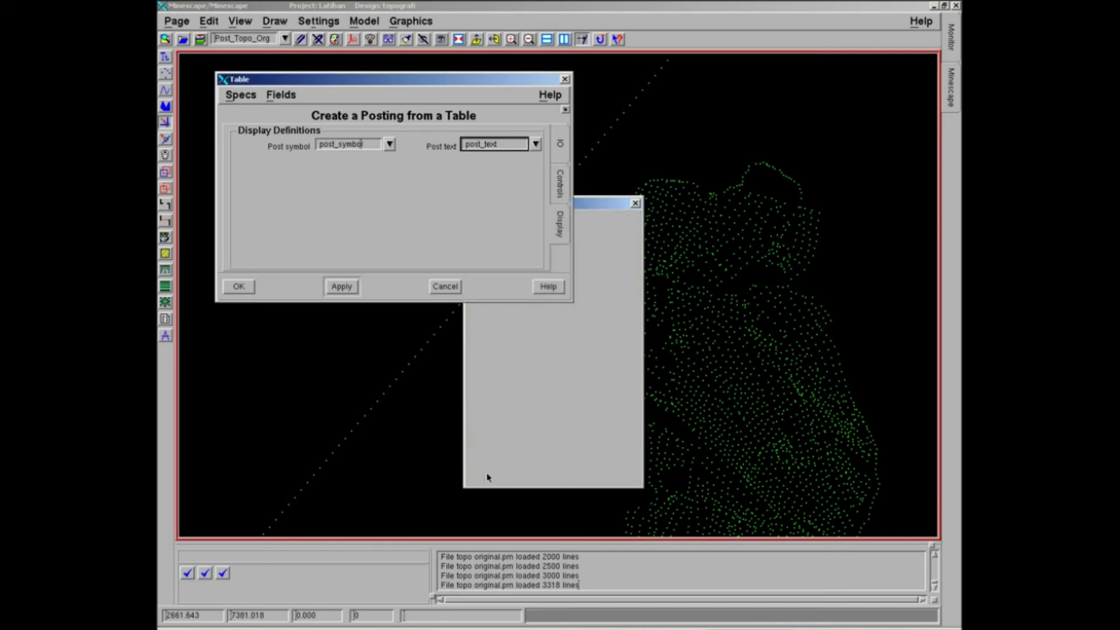
Review the posting's text controls, display definitions and input/output settings, and move the dialog aside
{"action": "left_click", "coordinate": [561, 191]}
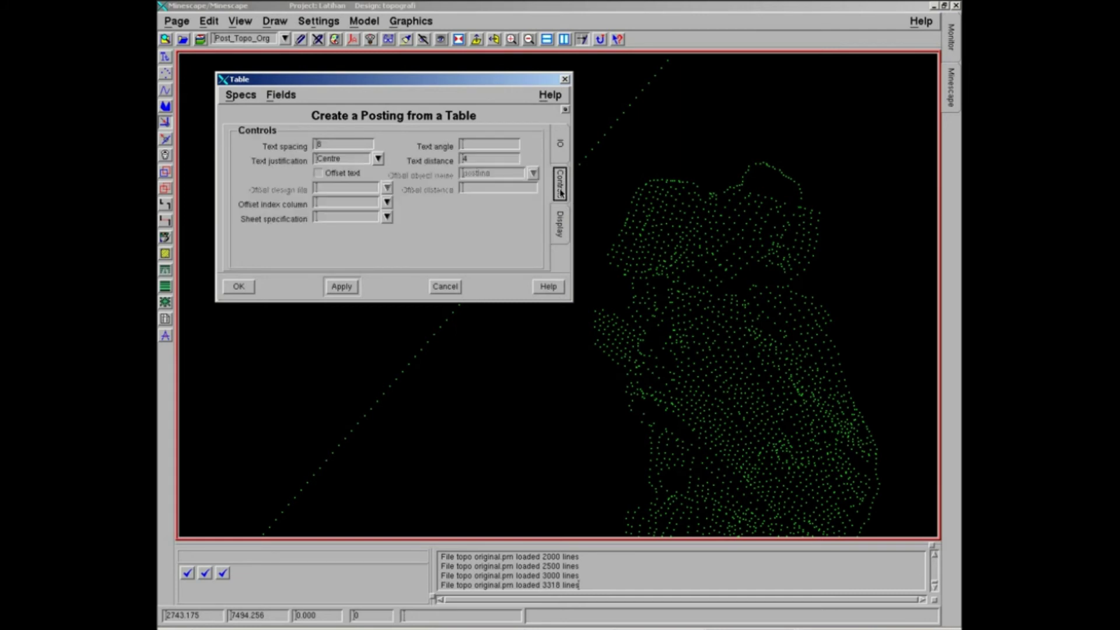
{"action": "left_click", "coordinate": [567, 225]}
{"action": "left_click", "coordinate": [559, 186]}
{"action": "left_click", "coordinate": [557, 143]}
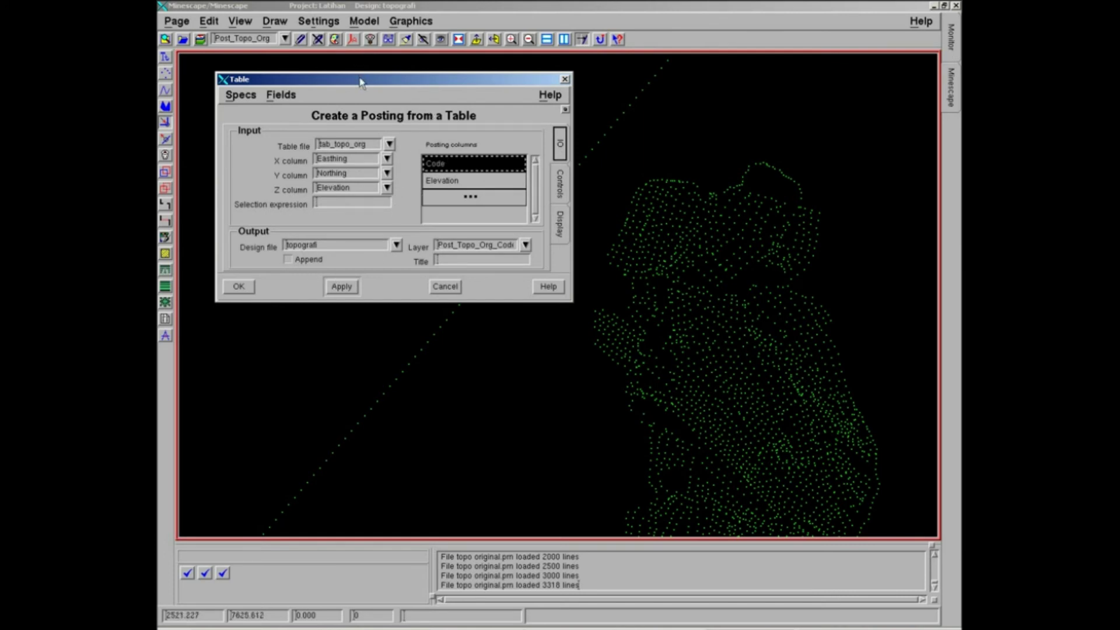
{"action": "left_click_drag", "start_coordinate": [361, 82], "coordinate": [412, 79]}
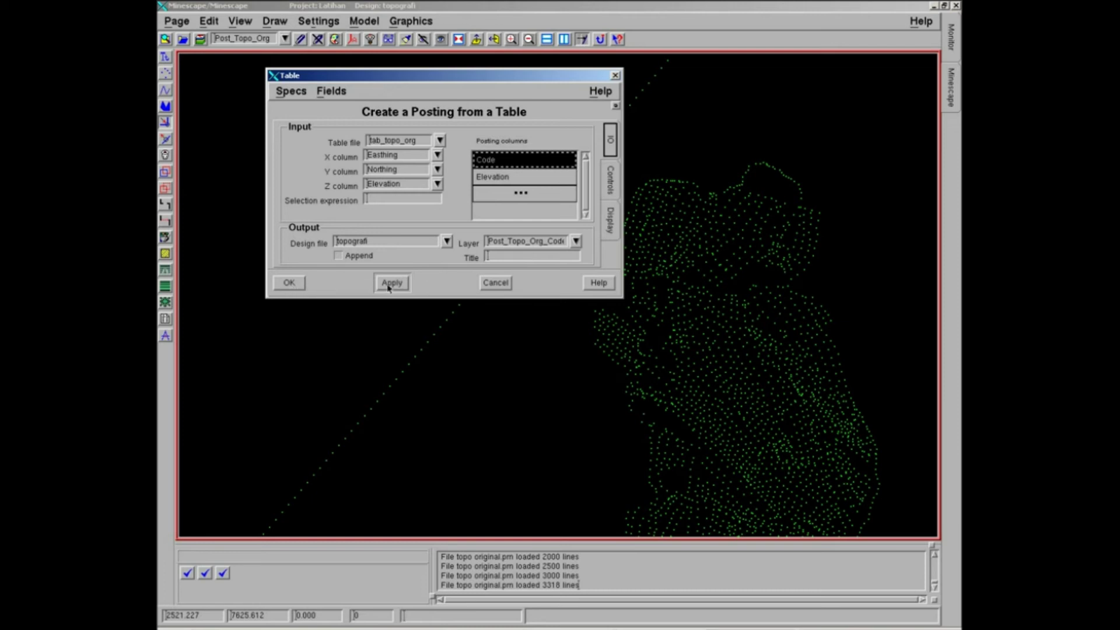
Create the posting from tab_topo_org and make its output layer Post_Topo_Org_Code the current layer
{"action": "left_click", "coordinate": [290, 283]}
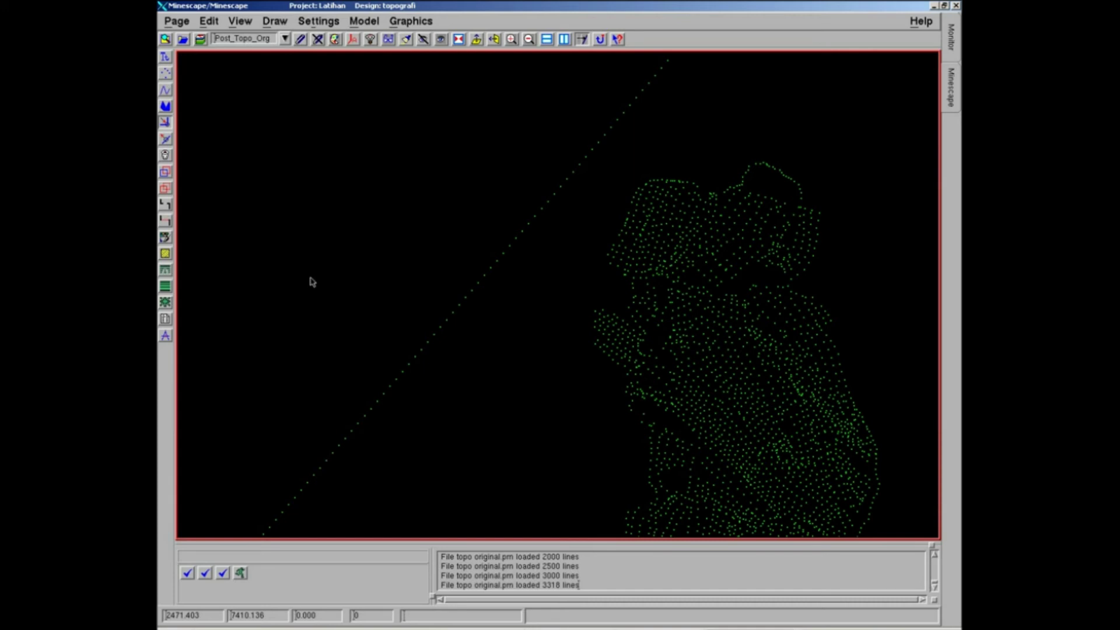
{"action": "left_click", "coordinate": [484, 396]}
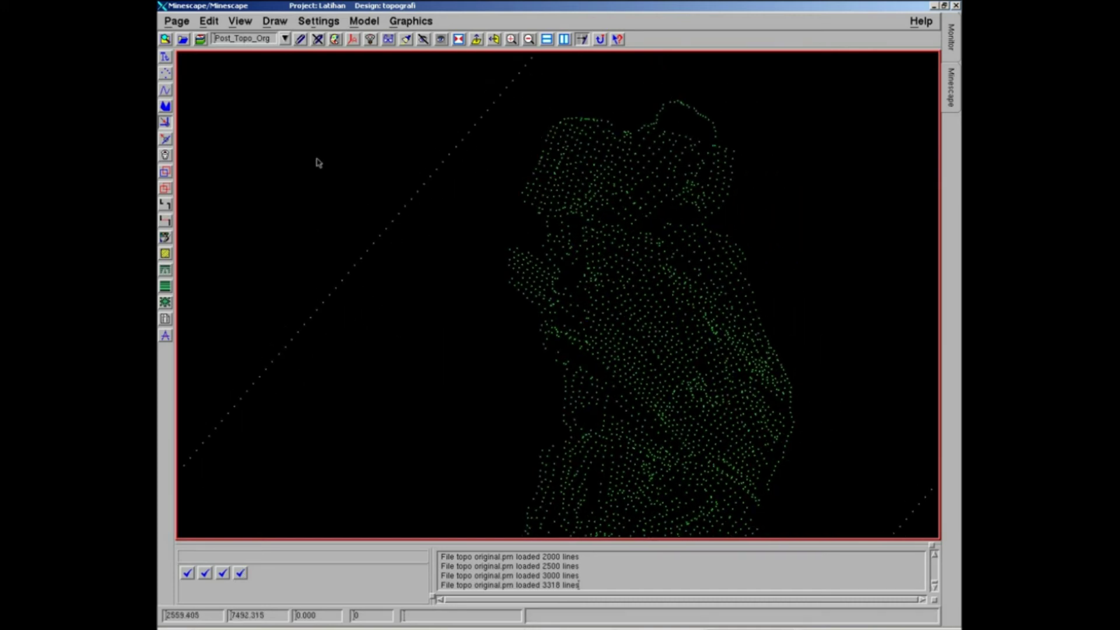
{"action": "left_click", "coordinate": [285, 39]}
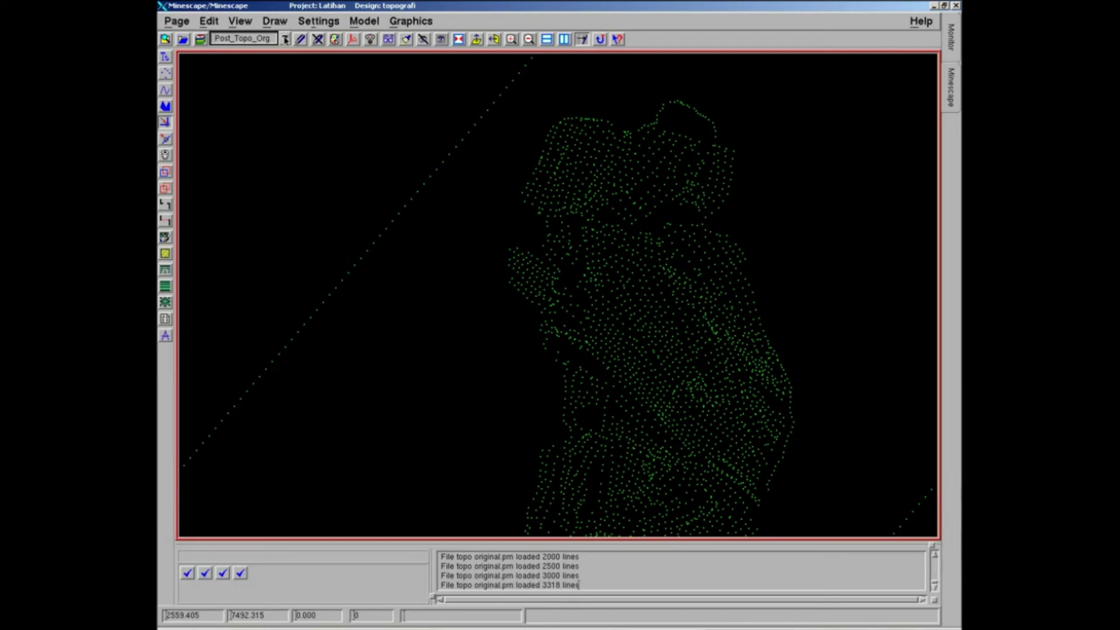
{"action": "left_click", "coordinate": [285, 38]}
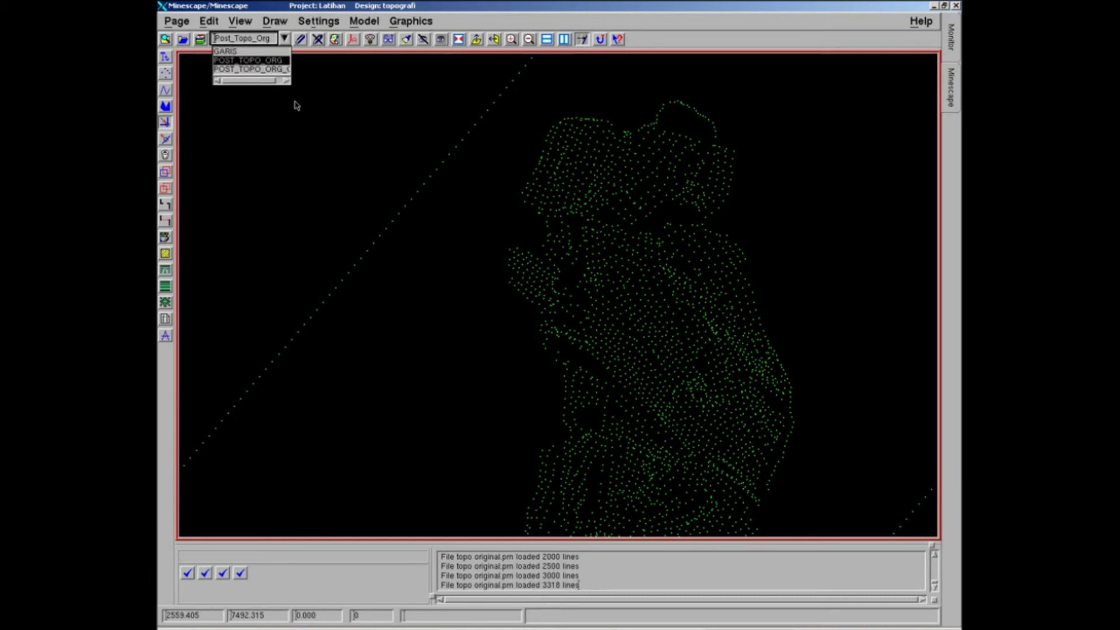
{"action": "left_click_drag", "start_coordinate": [261, 77], "coordinate": [281, 79]}
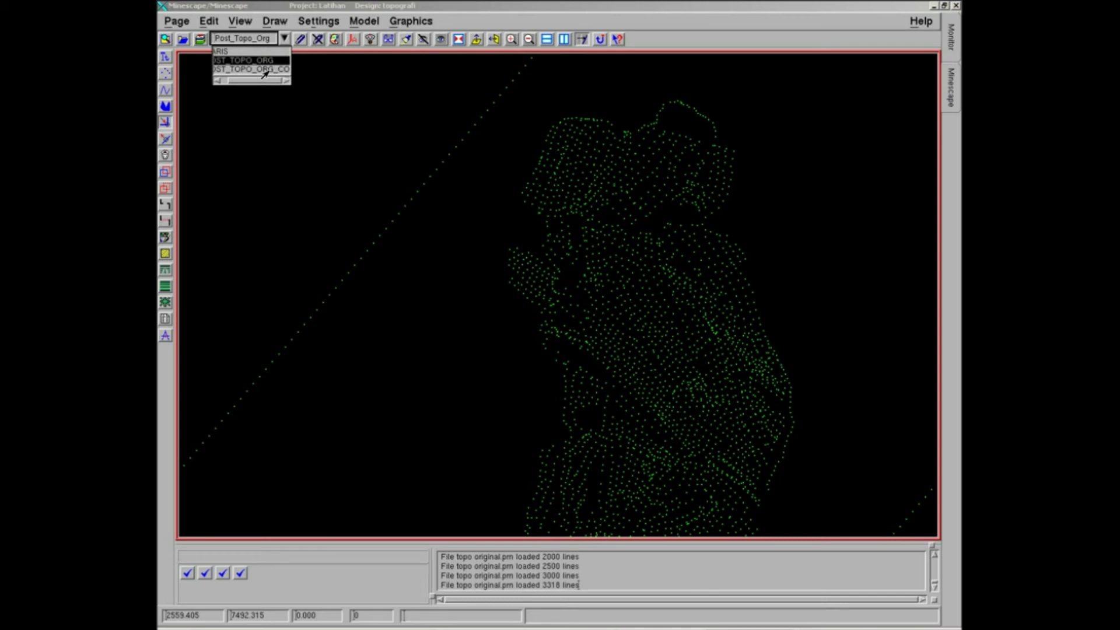
{"action": "left_click", "coordinate": [265, 71]}
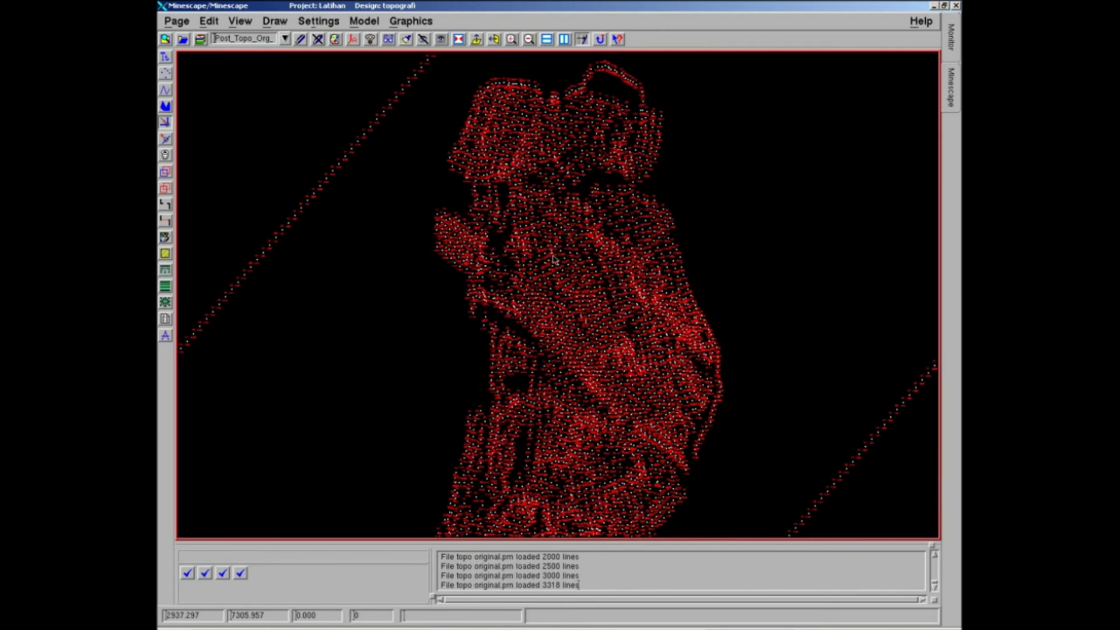
Examine the posted code and elevation labels across the topography points
{"action": "scroll", "coordinate": [583, 263], "scroll_direction": "up", "scroll_amount": 5}
{"action": "middle_click_drag", "start_coordinate": [501, 289], "coordinate": [722, 273]}
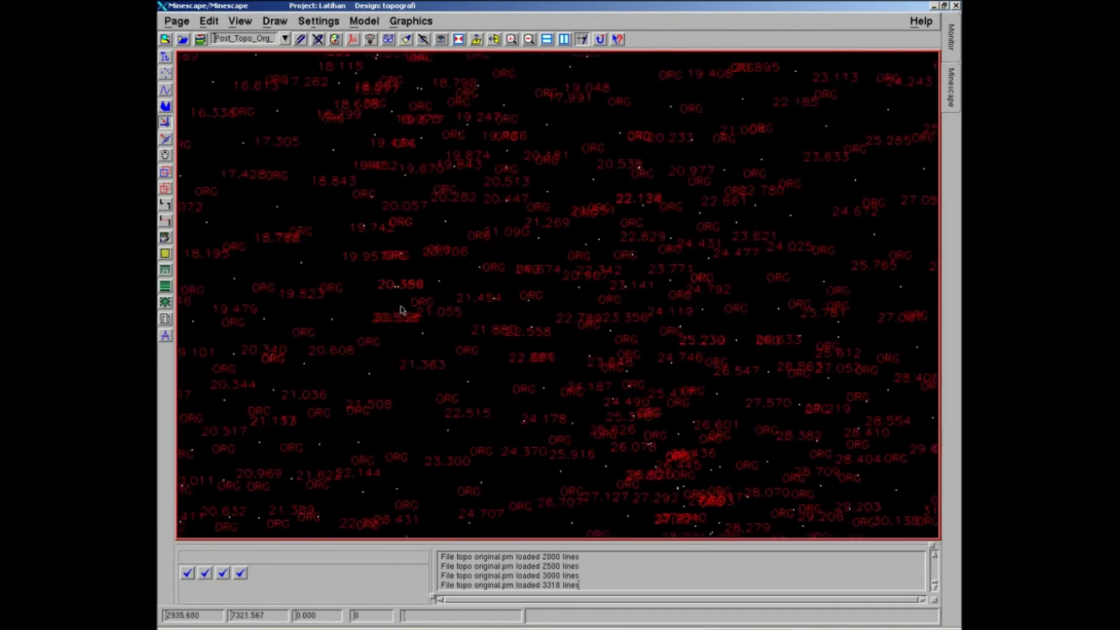
{"action": "scroll", "coordinate": [400, 310], "scroll_direction": "down", "scroll_amount": 5}
{"action": "middle_click_drag", "start_coordinate": [611, 318], "coordinate": [677, 327]}
{"action": "middle_click_drag", "start_coordinate": [360, 259], "coordinate": [615, 377]}
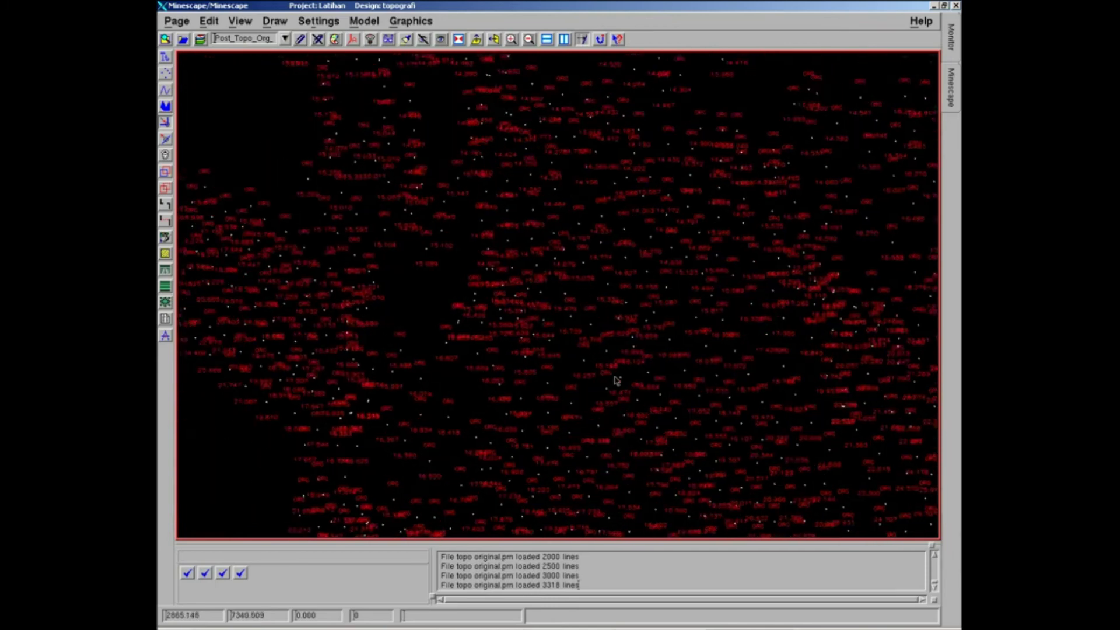
{"action": "middle_click_drag", "start_coordinate": [515, 282], "coordinate": [507, 380]}
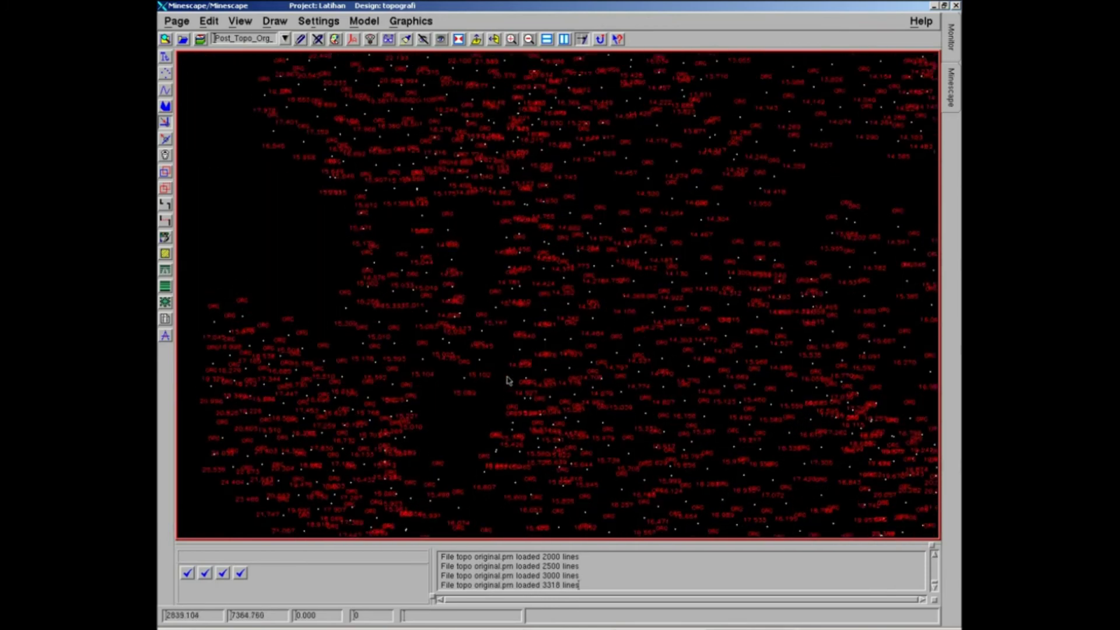
{"action": "middle_click_drag", "start_coordinate": [457, 318], "coordinate": [543, 330]}
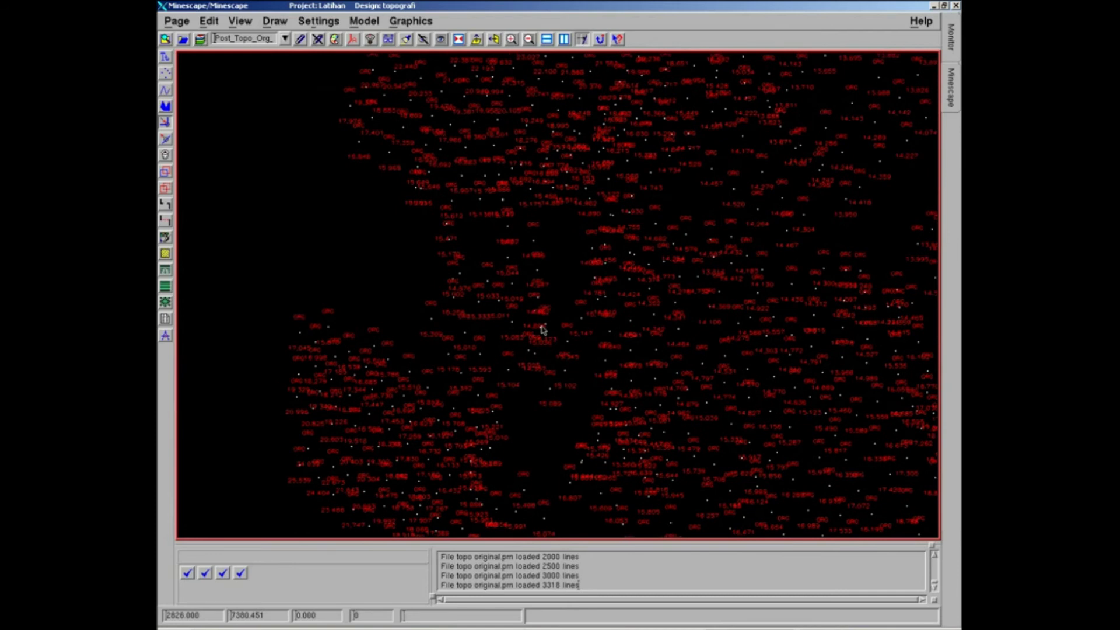
{"action": "middle_click_drag", "start_coordinate": [402, 302], "coordinate": [393, 344]}
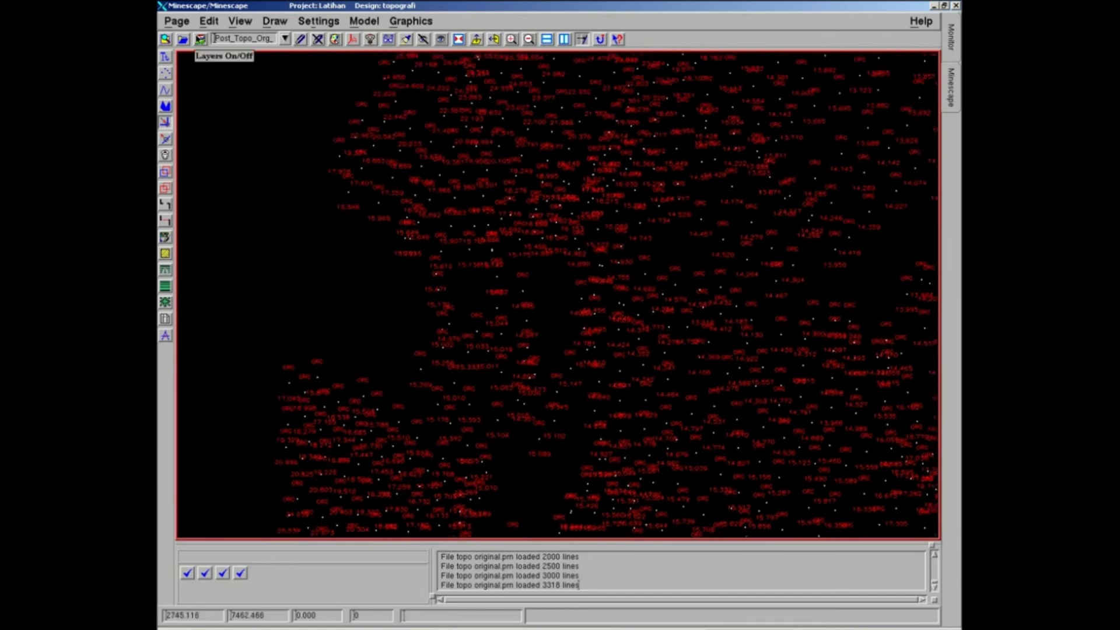
Remove the Post_Topo_Org layer from the displayed layers of the topografi design file
{"action": "left_click", "coordinate": [195, 38]}
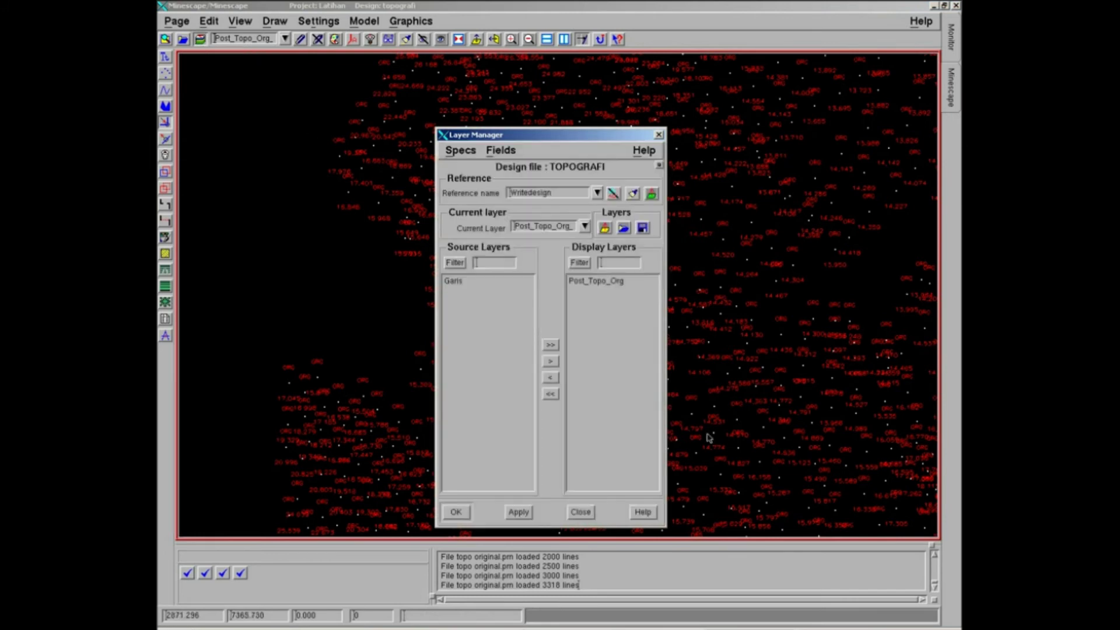
{"action": "left_click", "coordinate": [610, 282]}
{"action": "left_click", "coordinate": [556, 379]}
{"action": "left_click", "coordinate": [459, 511]}
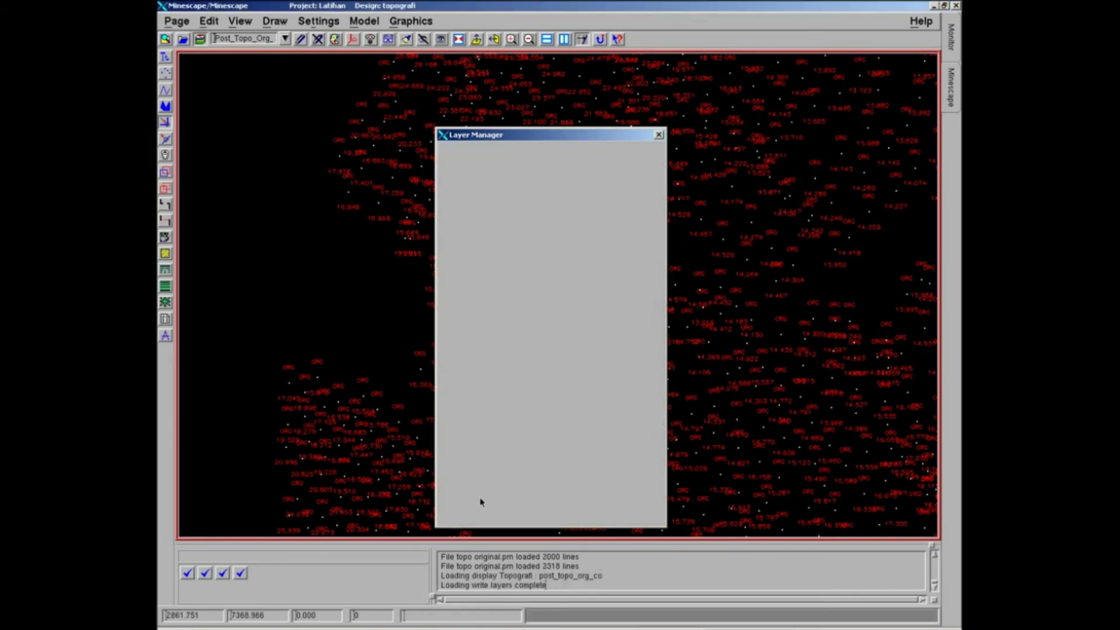
Inspect how the code and elevation labels overlap, and reopen the table posting at its text controls
{"action": "middle_click_drag", "start_coordinate": [627, 357], "coordinate": [473, 425]}
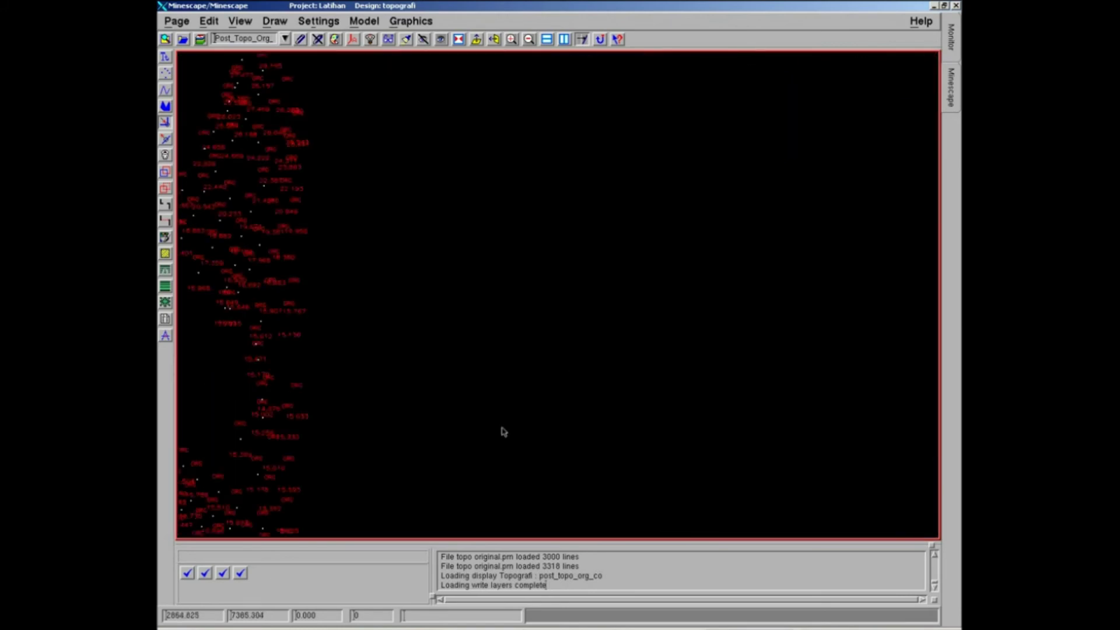
{"action": "middle_click_drag", "start_coordinate": [445, 332], "coordinate": [590, 348]}
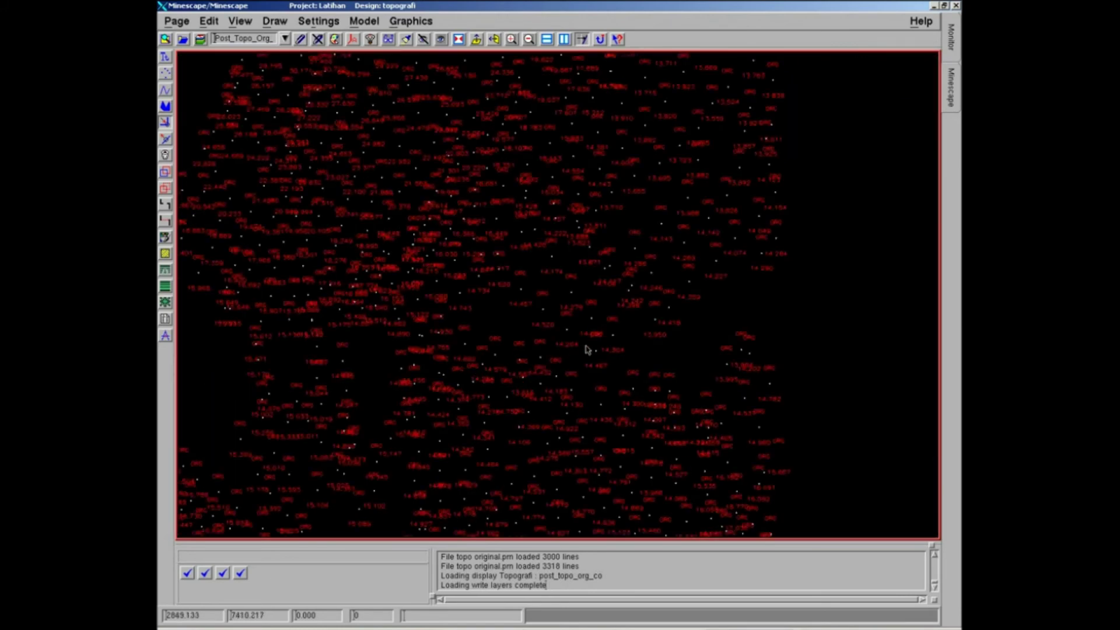
{"action": "scroll", "coordinate": [604, 346], "scroll_direction": "up", "scroll_amount": 1}
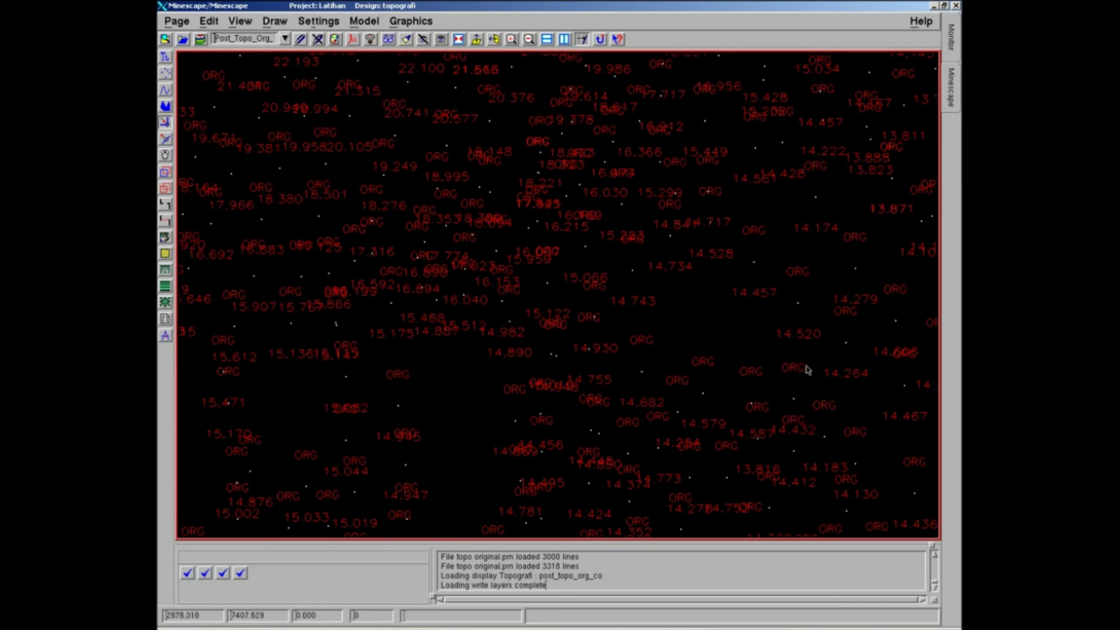
{"action": "middle_click_drag", "start_coordinate": [630, 341], "coordinate": [602, 337]}
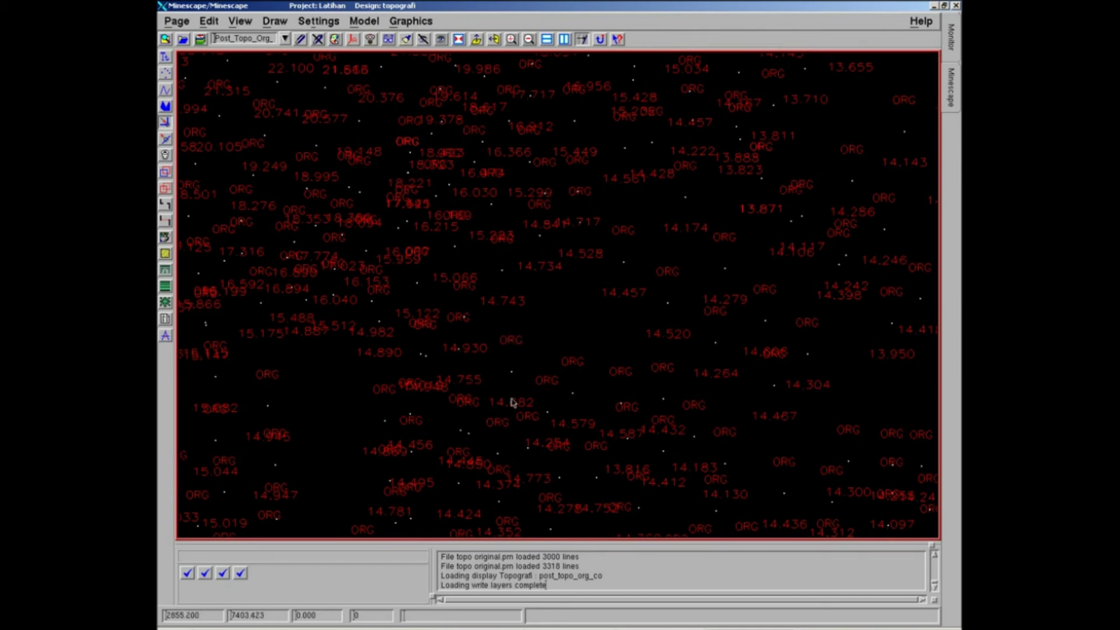
{"action": "left_click", "coordinate": [404, 22]}
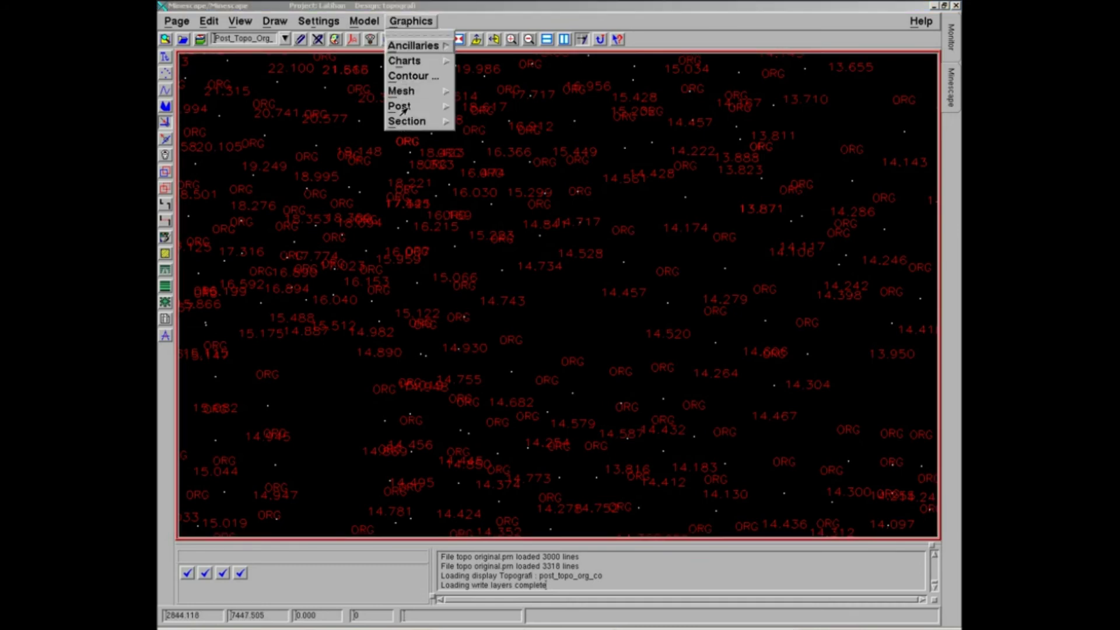
{"action": "mouse_move", "coordinate": [402, 109]}
{"action": "left_click", "coordinate": [469, 134]}
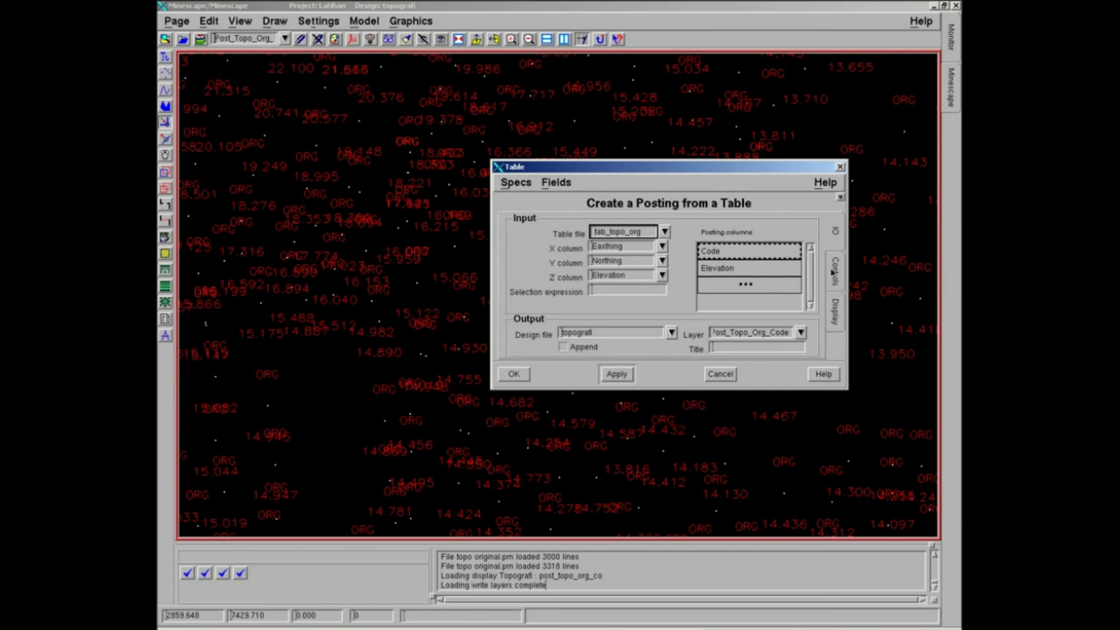
{"action": "left_click", "coordinate": [834, 272]}
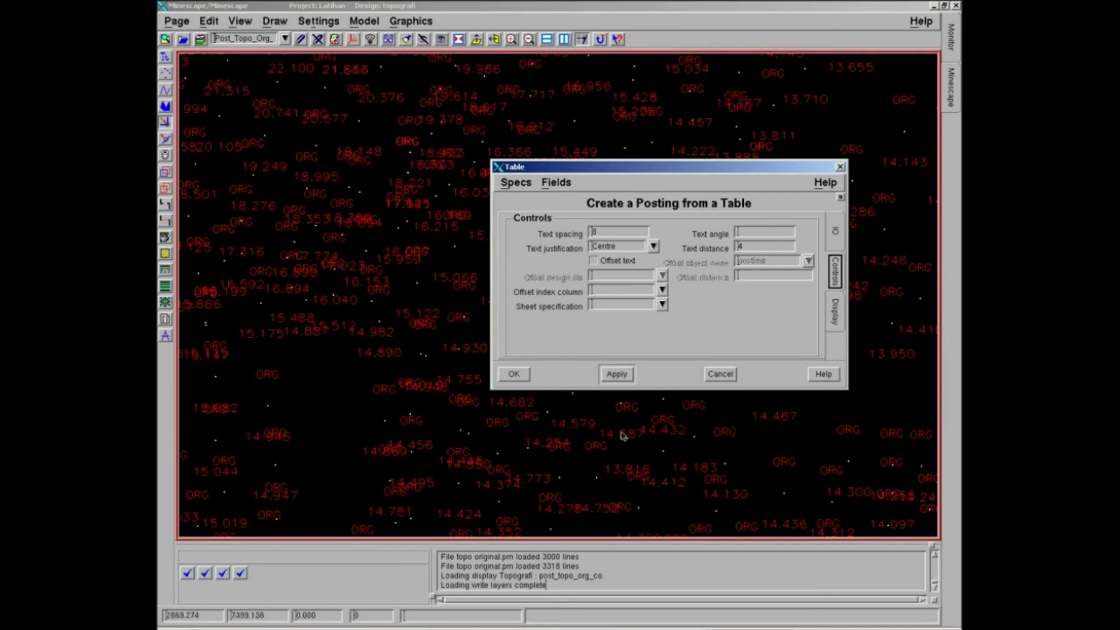
{"action": "middle_click_drag", "start_coordinate": [586, 439], "coordinate": [230, 260]}
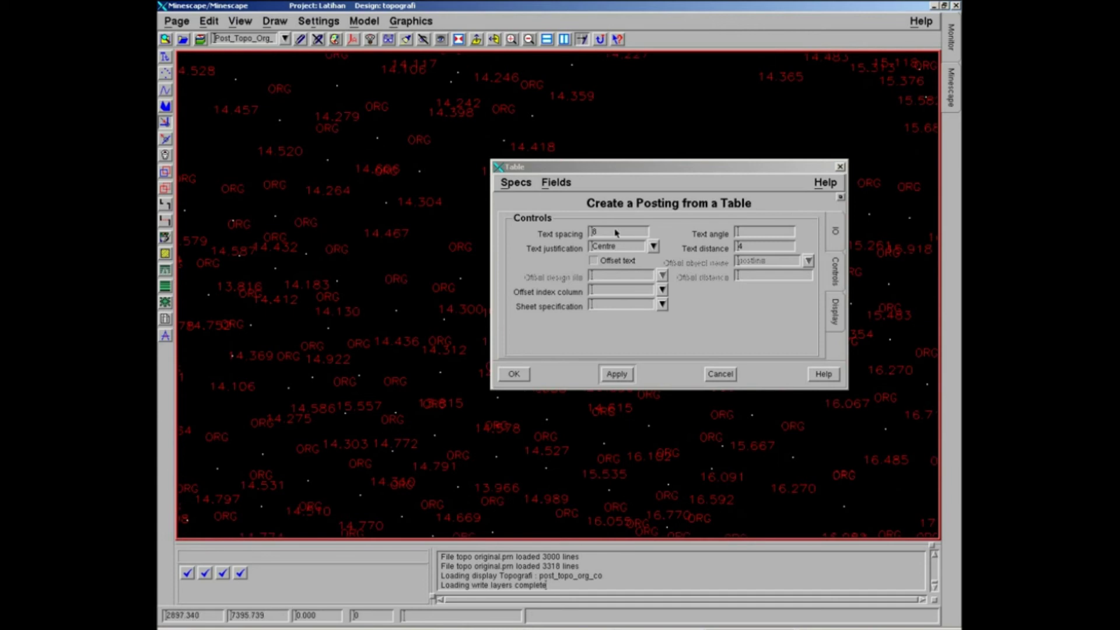
{"action": "left_click", "coordinate": [398, 285]}
{"action": "left_click", "coordinate": [405, 346]}
{"action": "left_click", "coordinate": [396, 284]}
{"action": "left_click", "coordinate": [410, 317]}
Set the posting's text spacing to 5 and text distance to 2.5, and recreate the posting
{"action": "left_click", "coordinate": [607, 235]}
{"action": "double_click", "coordinate": [607, 236]}
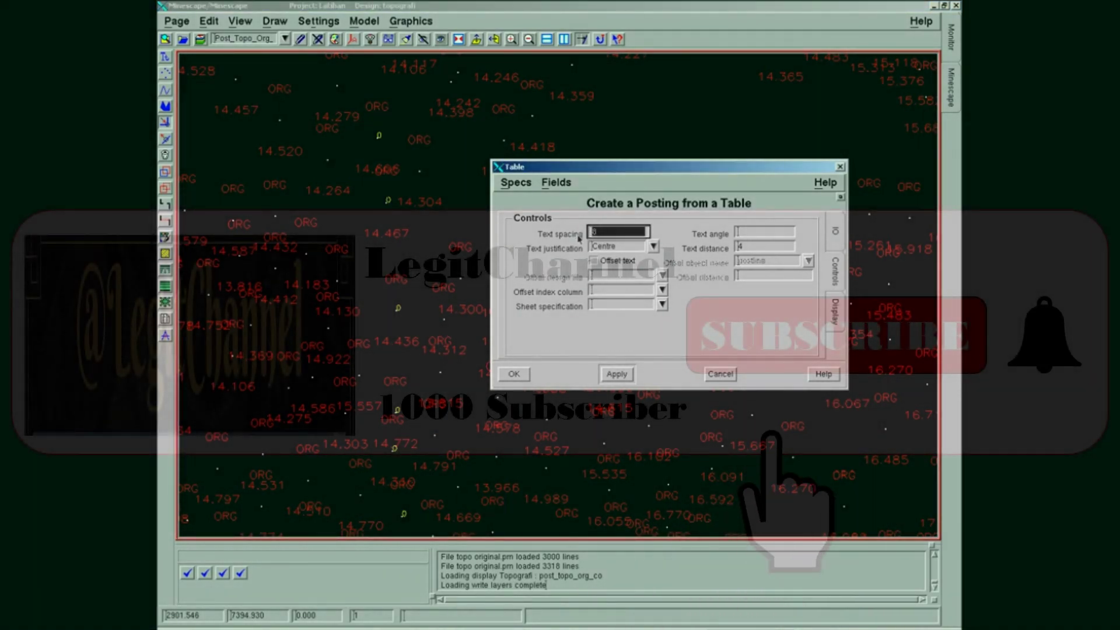
{"action": "type", "text": "5"}
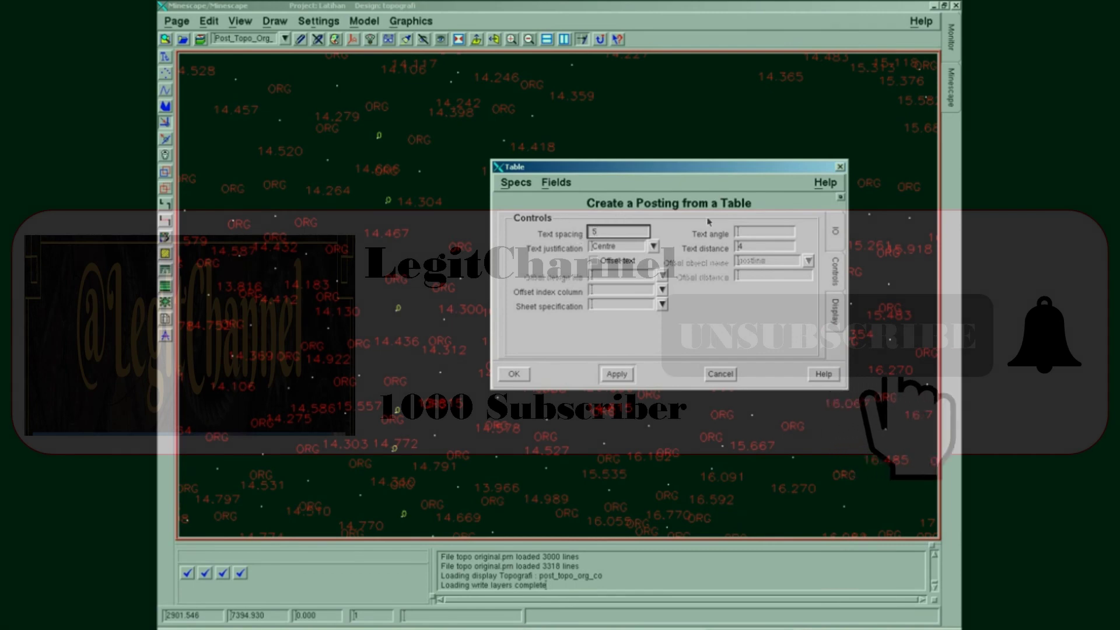
{"action": "double_click", "coordinate": [753, 246]}
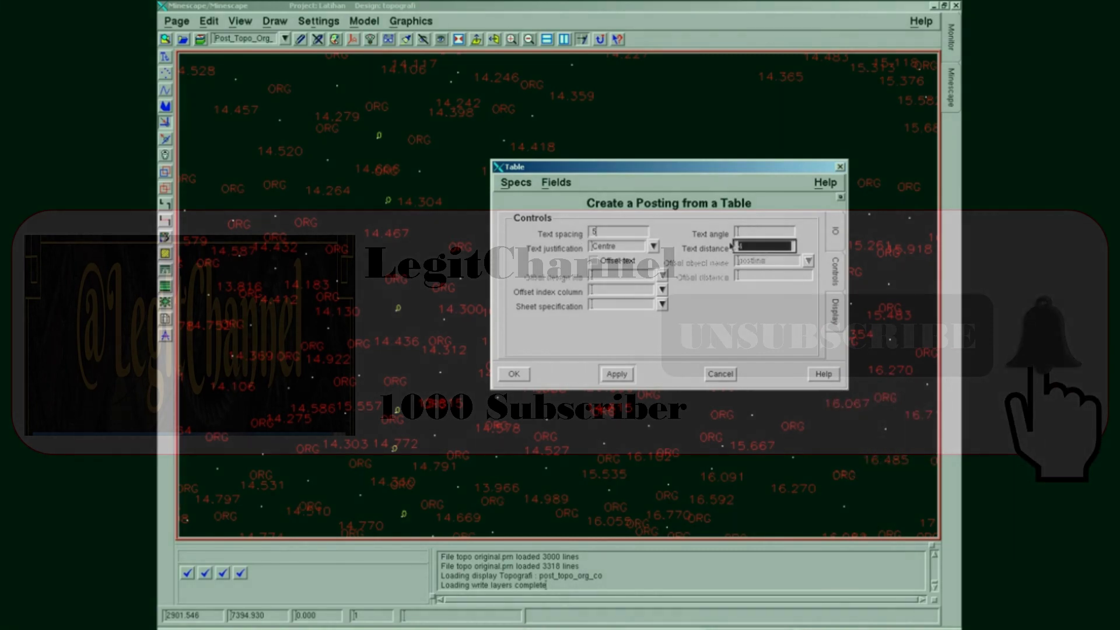
{"action": "type", "text": "2.5"}
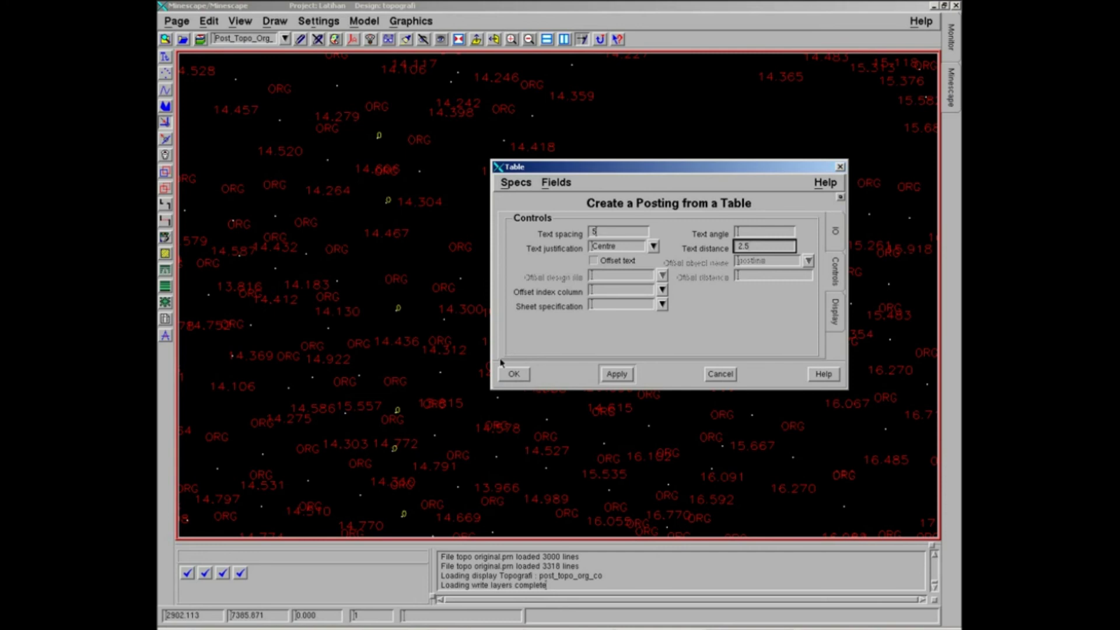
{"action": "left_click", "coordinate": [514, 374]}
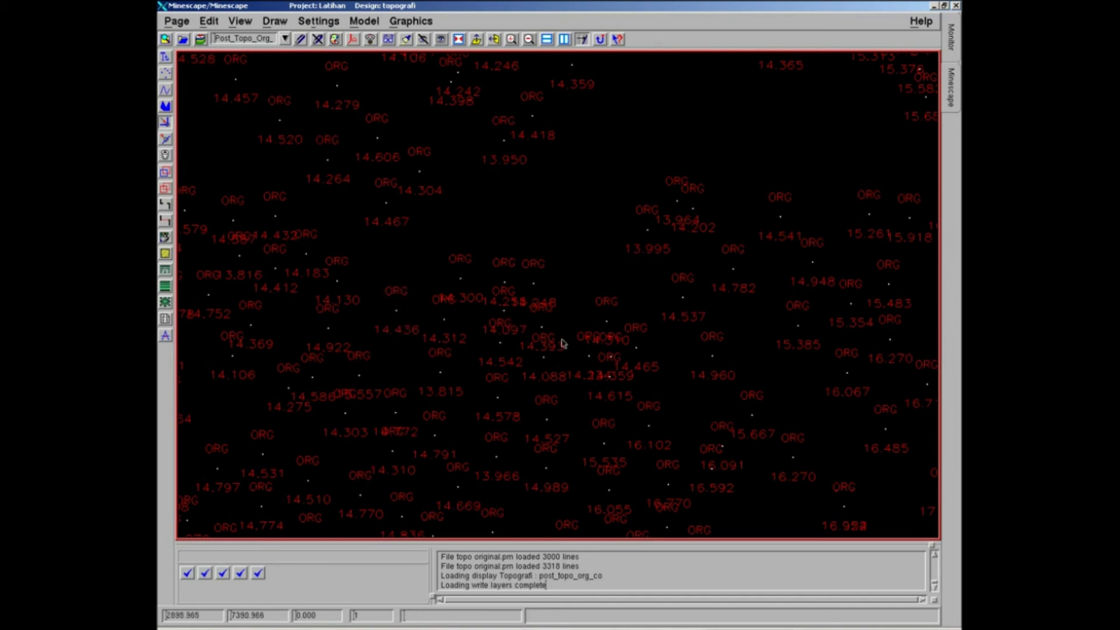
Check the position and legibility of the recreated code and elevation labels, both close up and over the whole area
{"action": "middle_click_drag", "start_coordinate": [563, 343], "coordinate": [634, 353]}
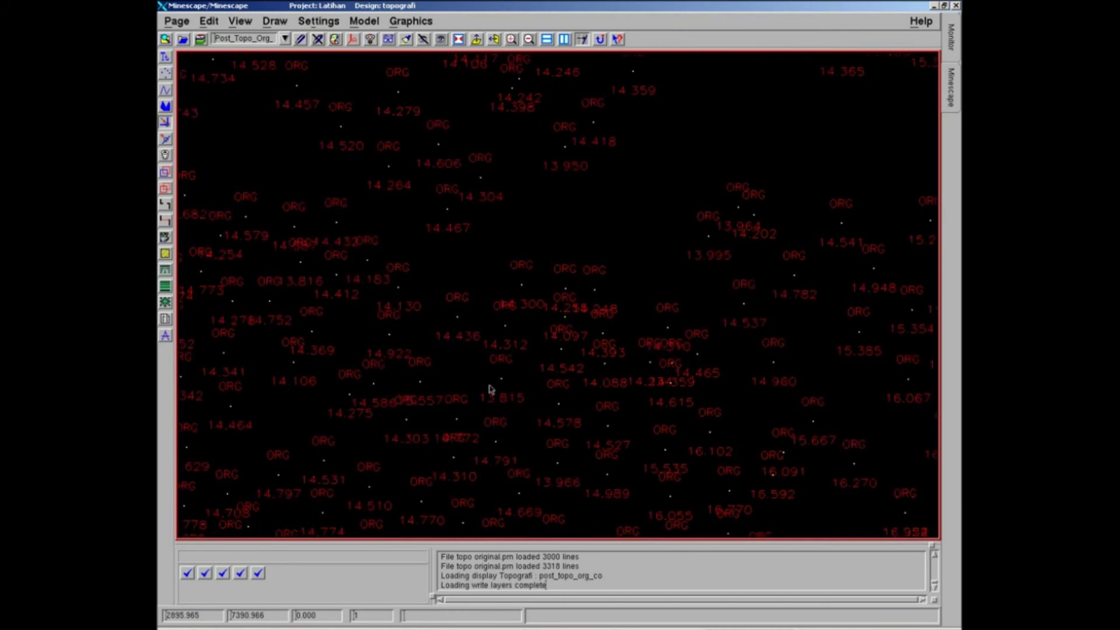
{"action": "scroll", "coordinate": [490, 389], "scroll_direction": "down", "scroll_amount": 2}
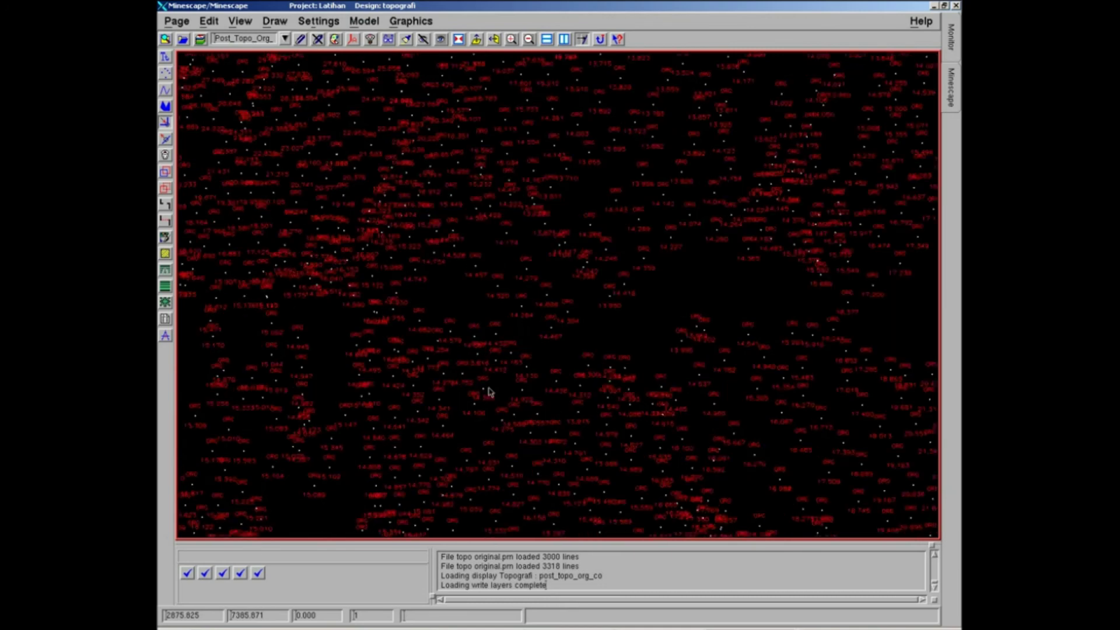
{"action": "middle_click_drag", "start_coordinate": [605, 292], "coordinate": [564, 436]}
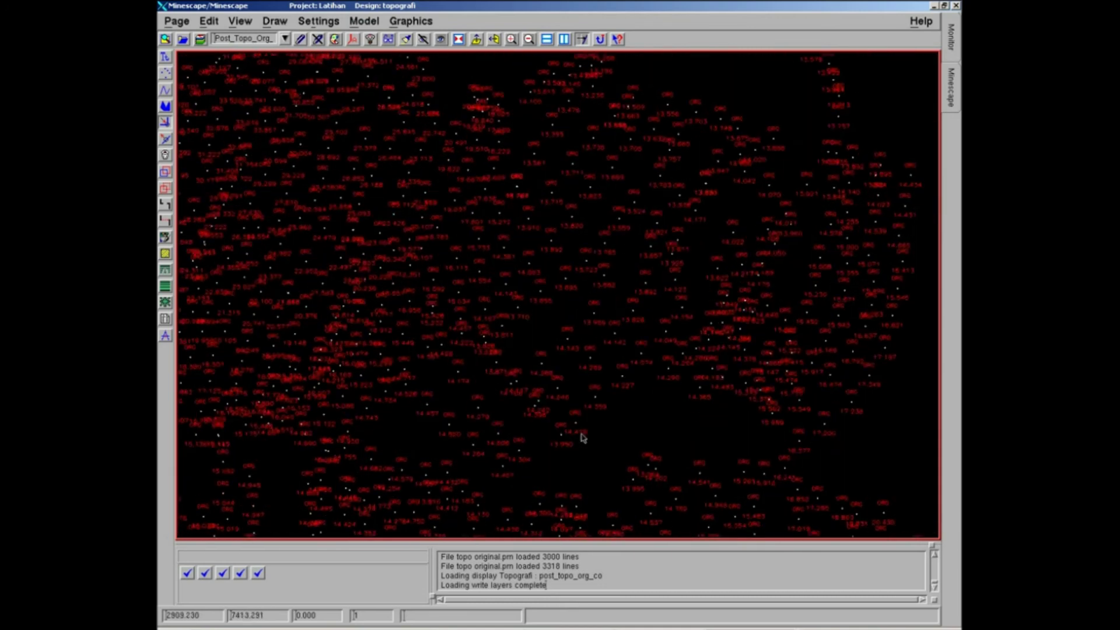
{"action": "scroll", "coordinate": [582, 438], "scroll_direction": "down", "scroll_amount": 3}
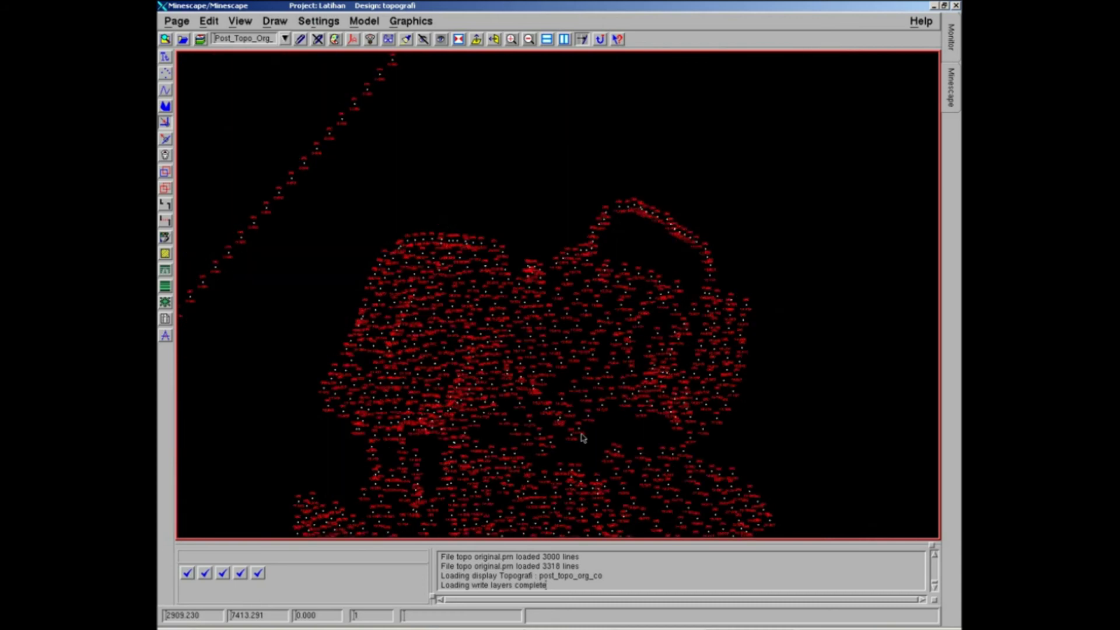
{"action": "middle_click_drag", "start_coordinate": [586, 435], "coordinate": [576, 126]}
{"action": "middle_click_drag", "start_coordinate": [573, 277], "coordinate": [571, 389]}
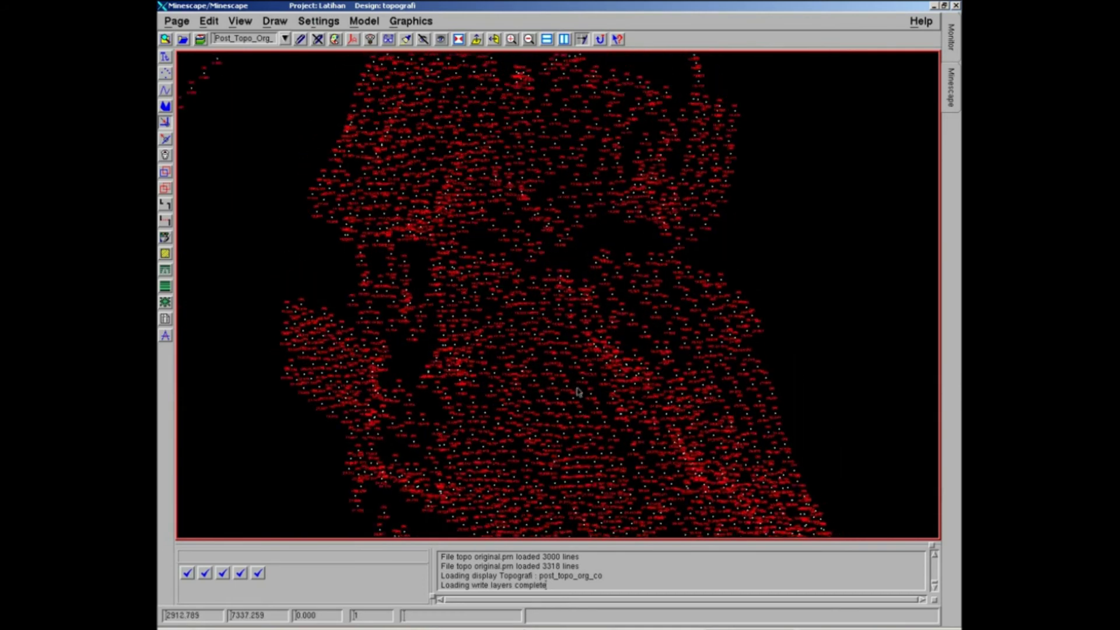
{"action": "scroll", "coordinate": [543, 392], "scroll_direction": "up", "scroll_amount": 2}
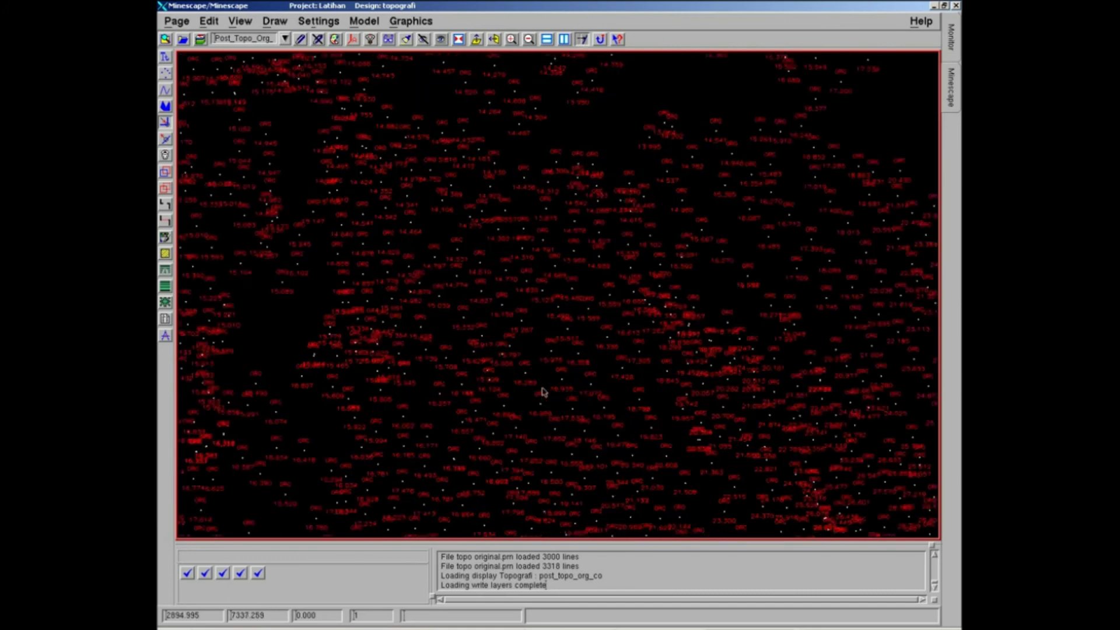
{"action": "scroll", "coordinate": [543, 392], "scroll_direction": "up", "scroll_amount": 3}
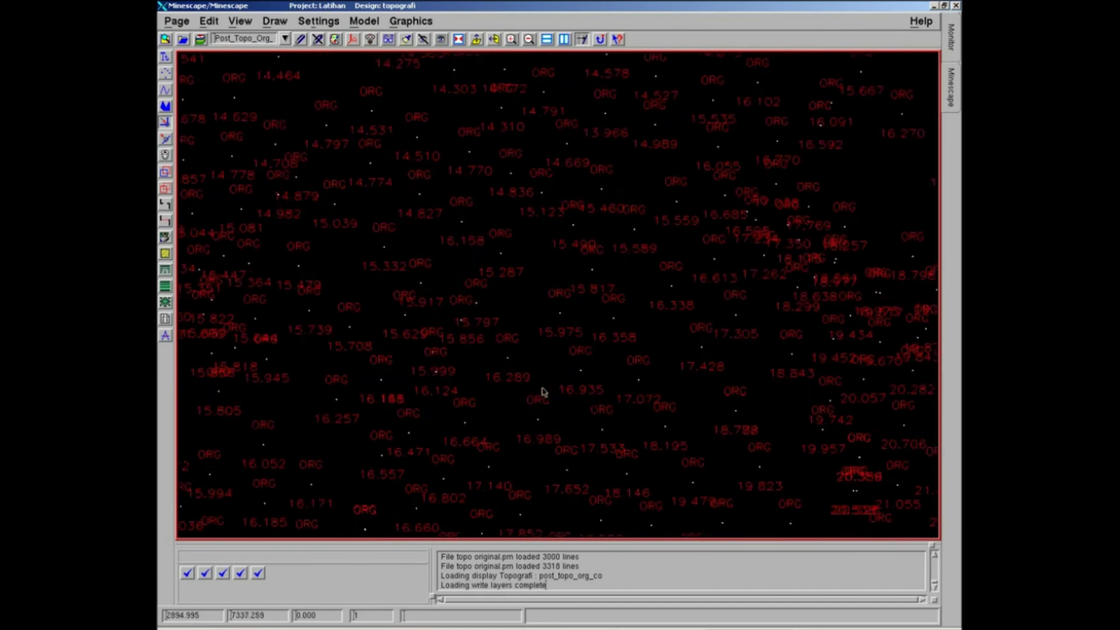
{"action": "left_click", "coordinate": [510, 39]}
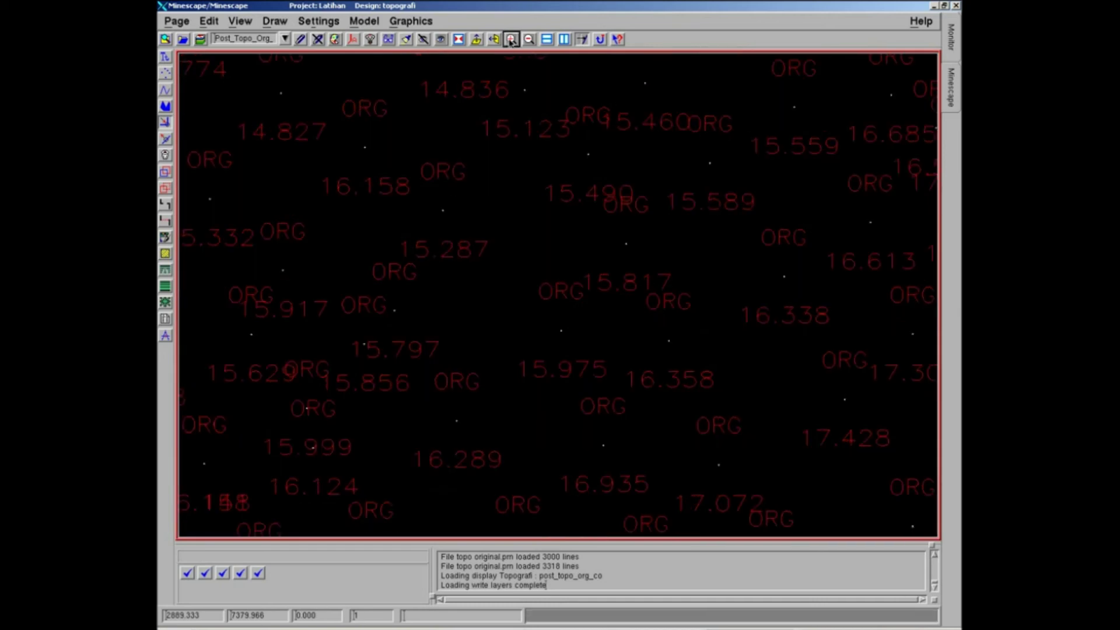
{"action": "left_click", "coordinate": [530, 39]}
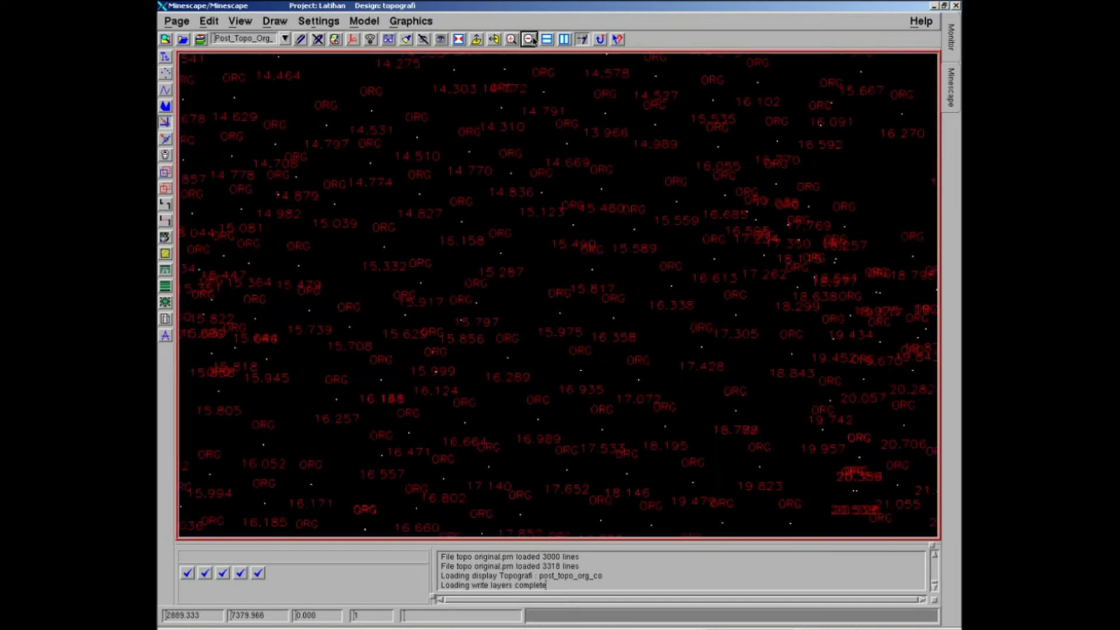
Draw a free seven-point polygon enclosing the outlying diagonal line of points northwest of the main topography area
{"action": "left_click", "coordinate": [532, 39]}
{"action": "left_click", "coordinate": [532, 39]}
{"action": "left_click", "coordinate": [532, 39]}
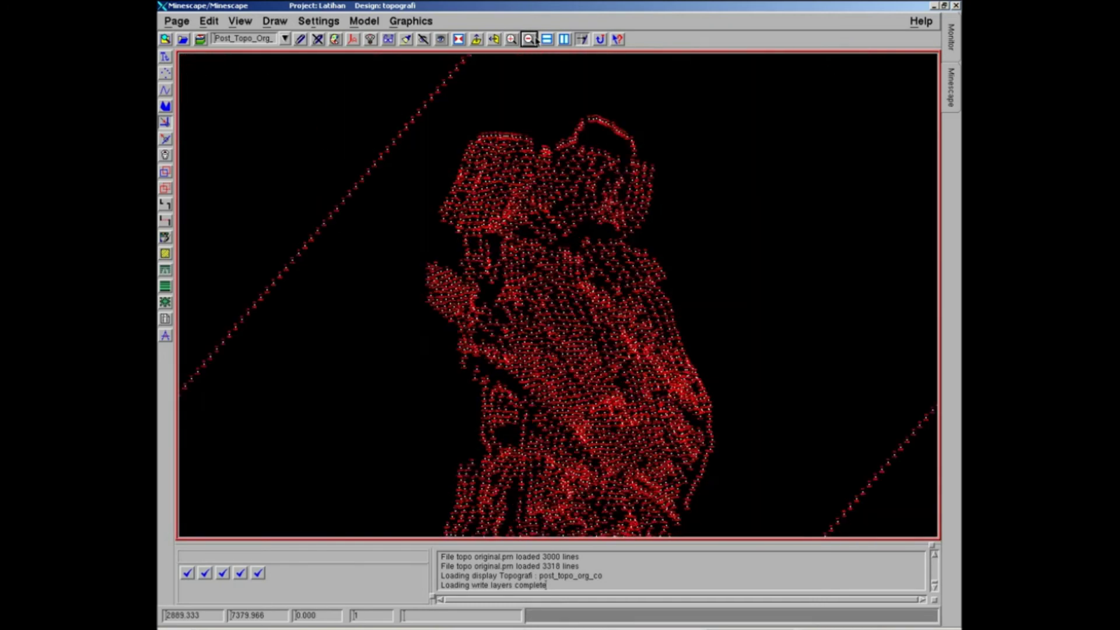
{"action": "middle_click_drag", "start_coordinate": [706, 383], "coordinate": [744, 357]}
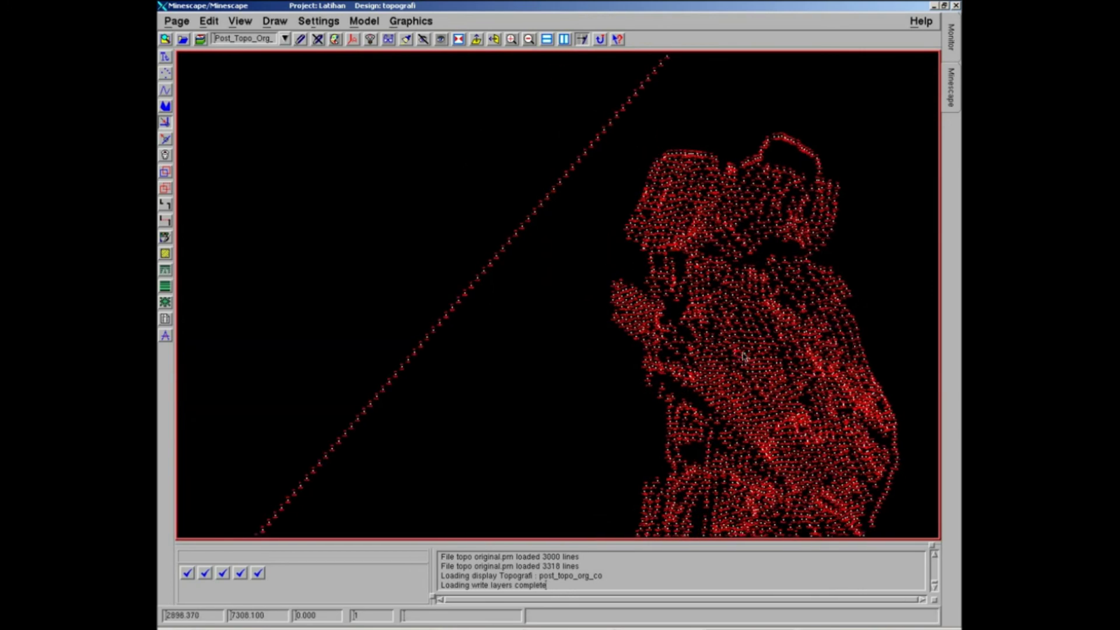
{"action": "scroll", "coordinate": [744, 357], "scroll_direction": "down", "scroll_amount": 1}
{"action": "middle_click_drag", "start_coordinate": [703, 320], "coordinate": [665, 330]}
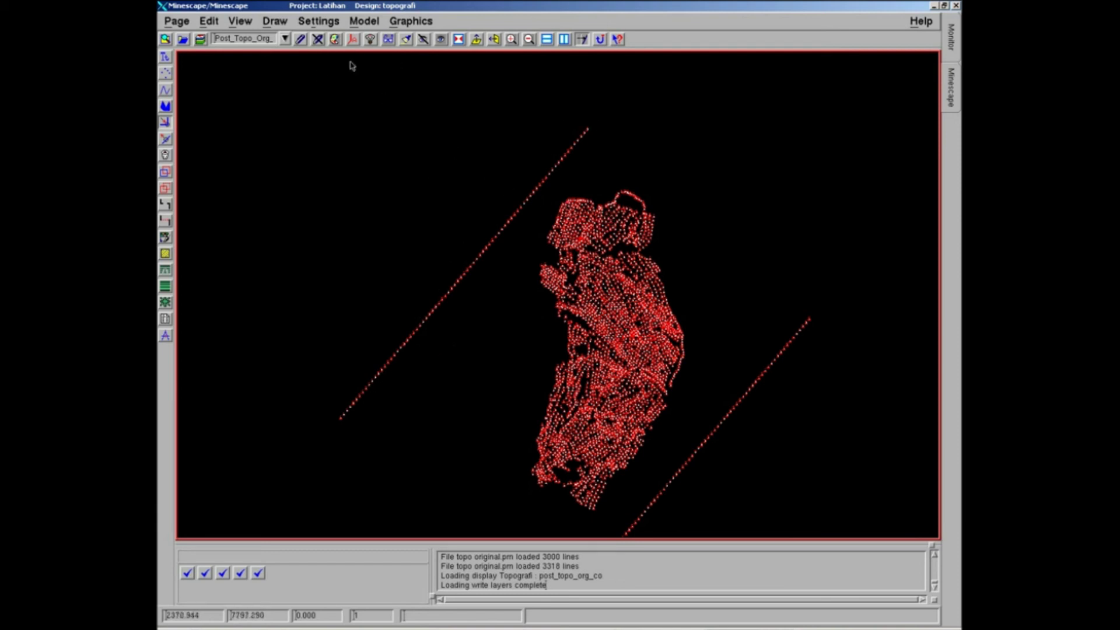
{"action": "left_click", "coordinate": [274, 22]}
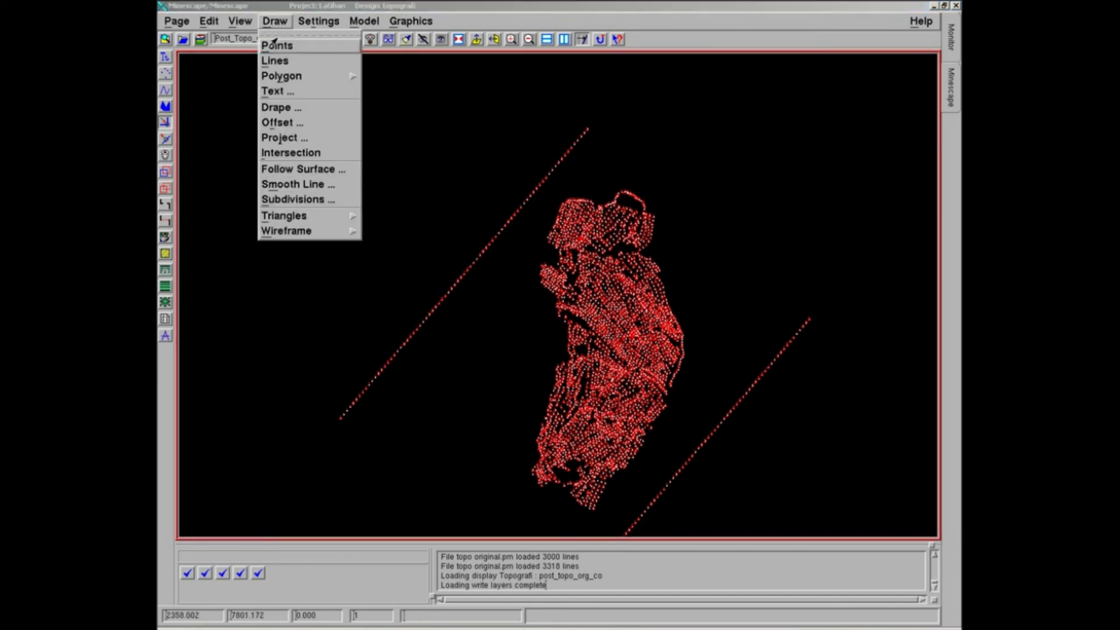
{"action": "mouse_move", "coordinate": [278, 77]}
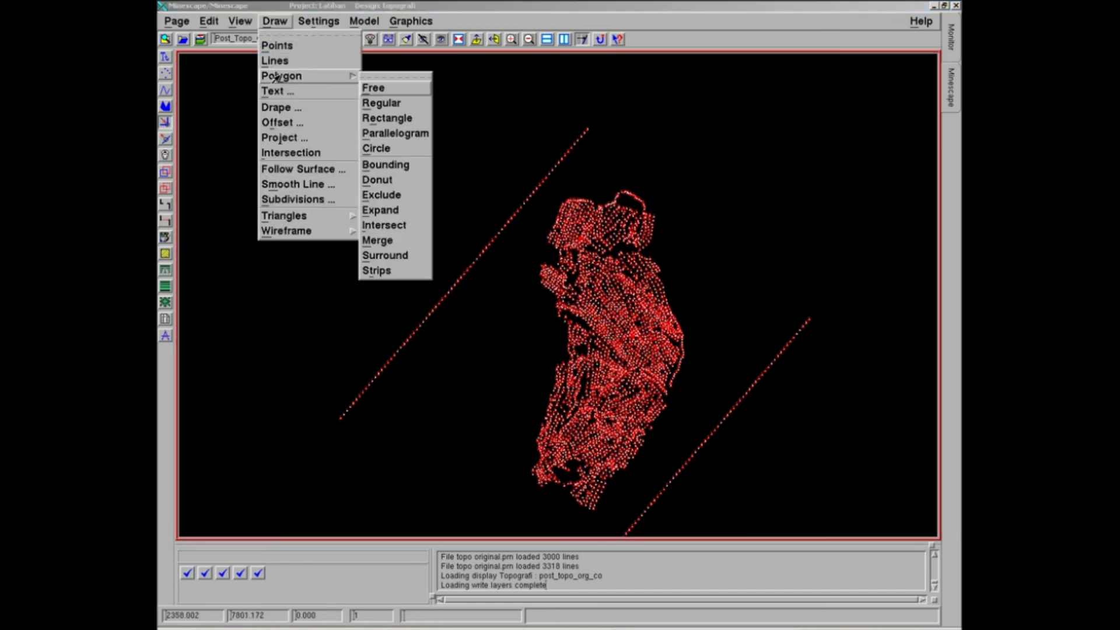
{"action": "left_click", "coordinate": [369, 89]}
{"action": "left_click", "coordinate": [324, 449]}
{"action": "left_click", "coordinate": [355, 341]}
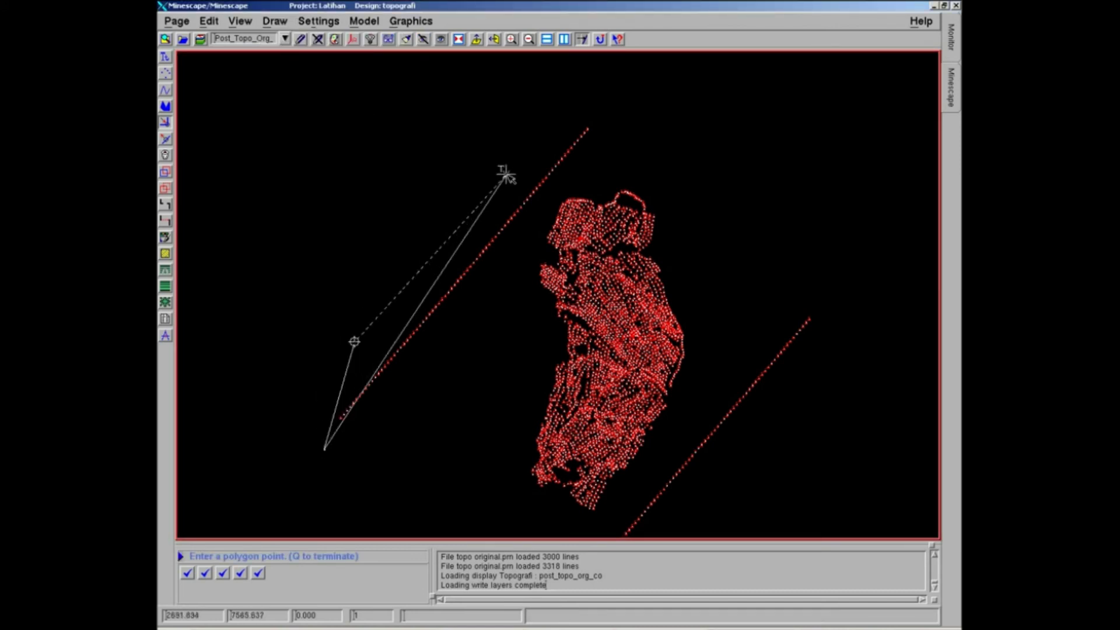
{"action": "left_click", "coordinate": [528, 148]}
{"action": "left_click", "coordinate": [623, 80]}
{"action": "left_click", "coordinate": [602, 147]}
{"action": "left_click", "coordinate": [487, 278]}
{"action": "left_click", "coordinate": [370, 414]}
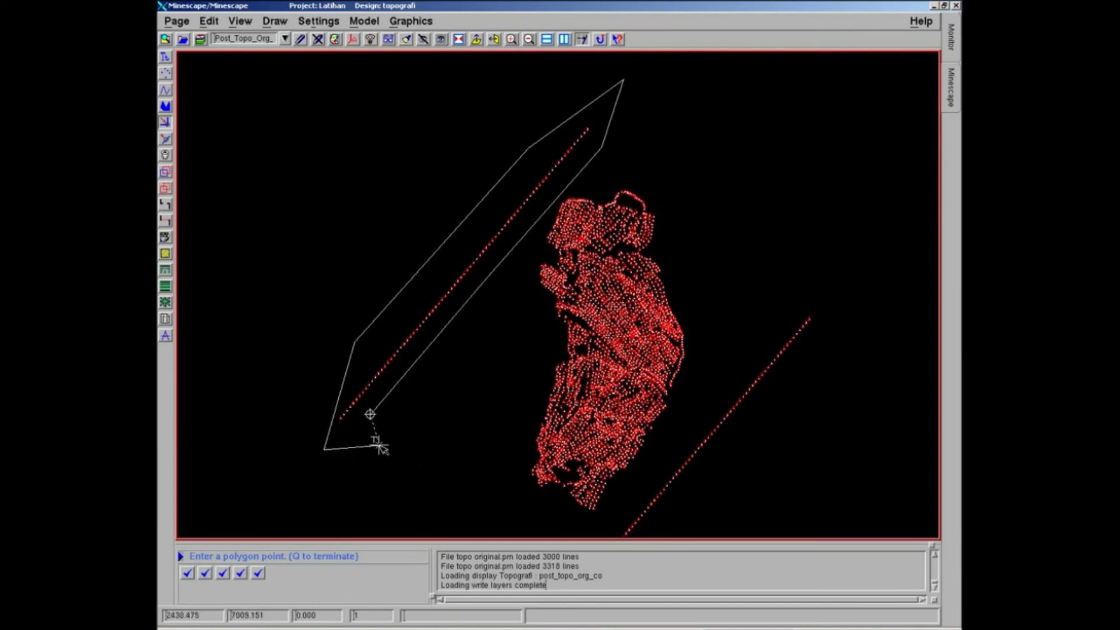
{"action": "key", "text": "q"}
{"action": "key", "text": "q"}
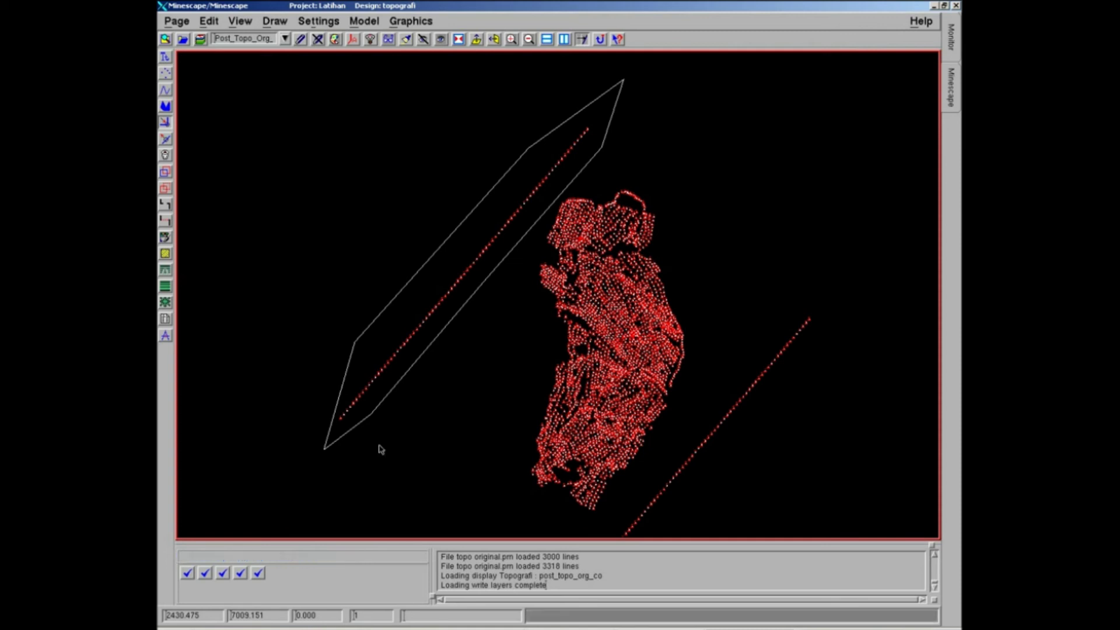
Try to clip away the points inside the new polygon using Clip World with Delete Inside
{"action": "middle_click_drag", "start_coordinate": [392, 427], "coordinate": [447, 322]}
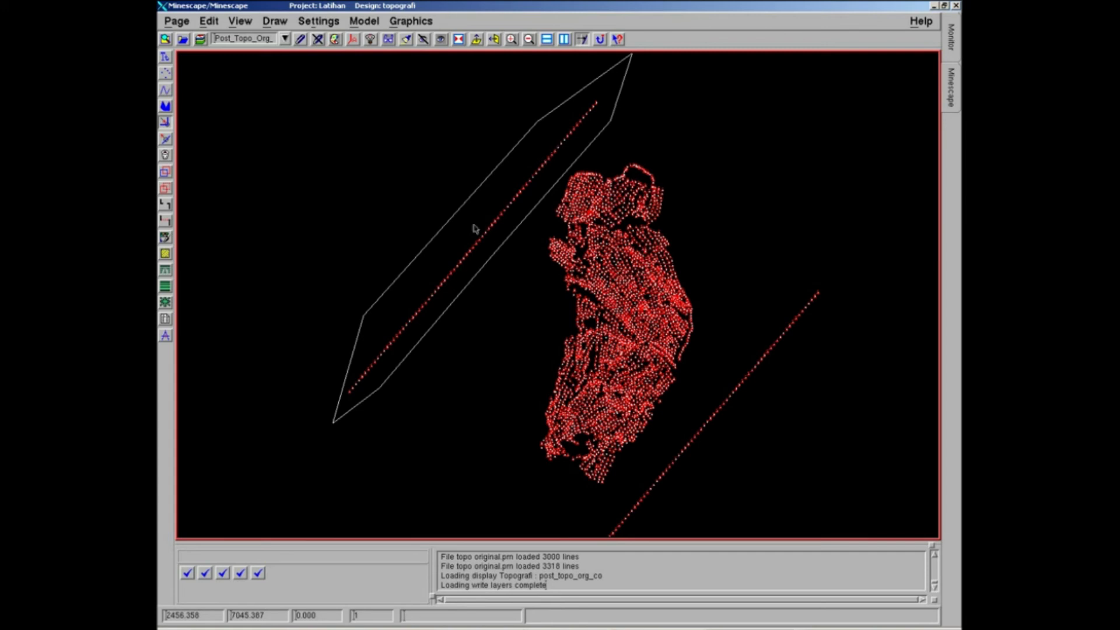
{"action": "left_click", "coordinate": [210, 21]}
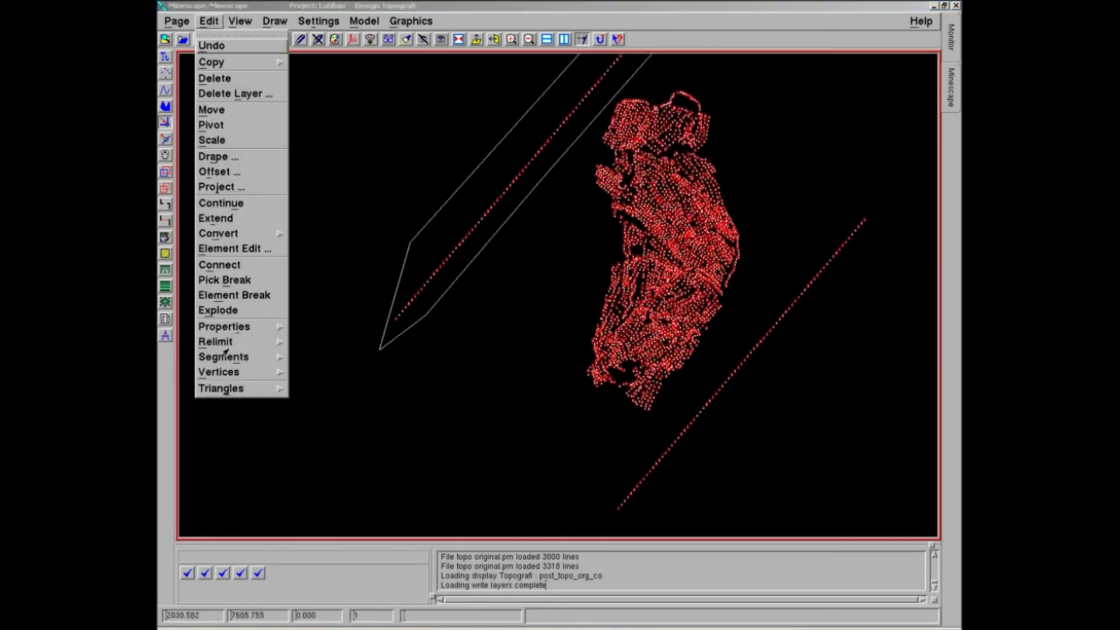
{"action": "mouse_move", "coordinate": [223, 342]}
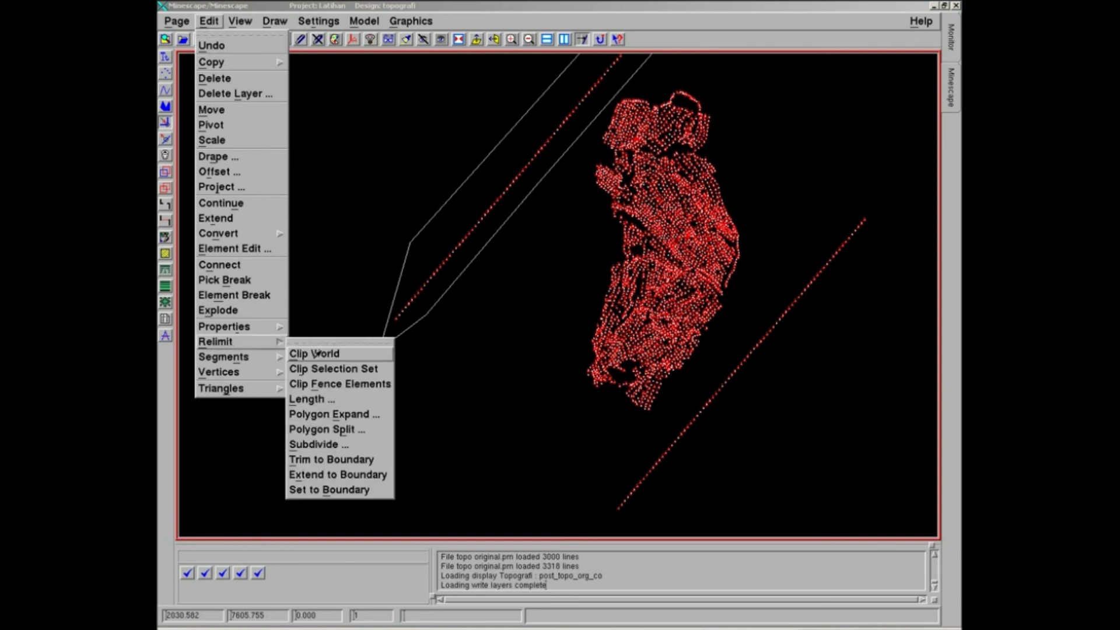
{"action": "left_click", "coordinate": [318, 353]}
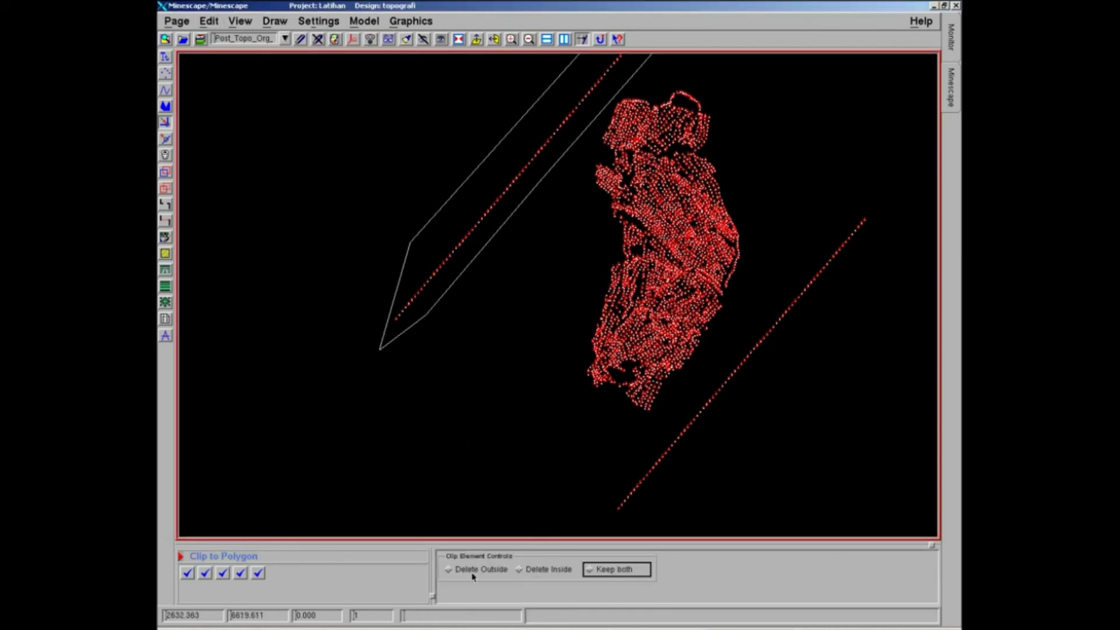
{"action": "left_click", "coordinate": [519, 570]}
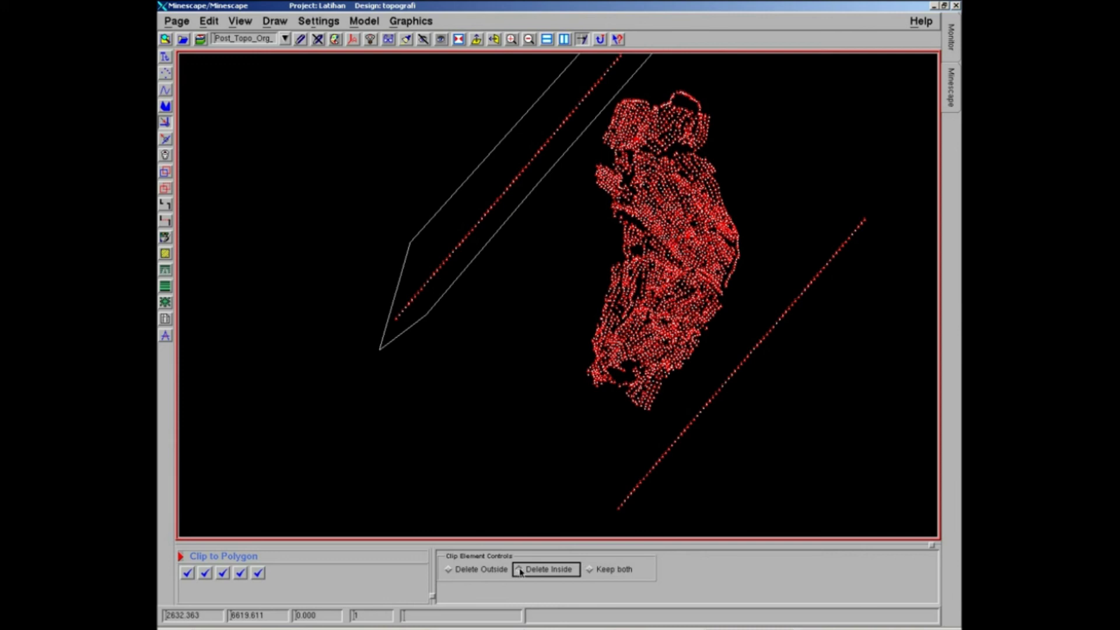
{"action": "left_click", "coordinate": [521, 572]}
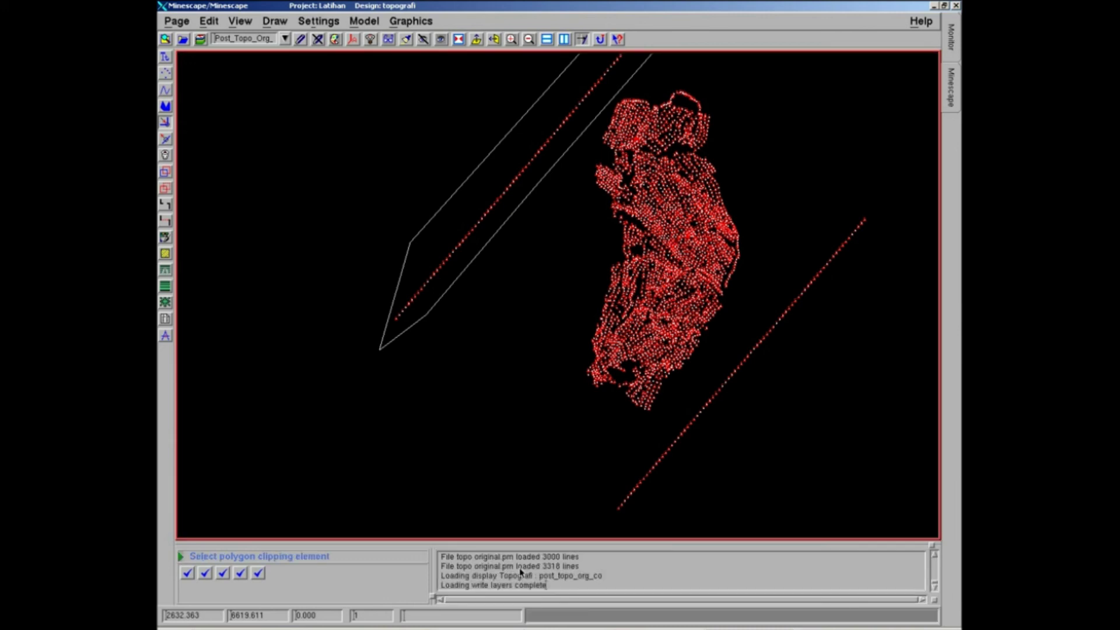
{"action": "left_click", "coordinate": [450, 286]}
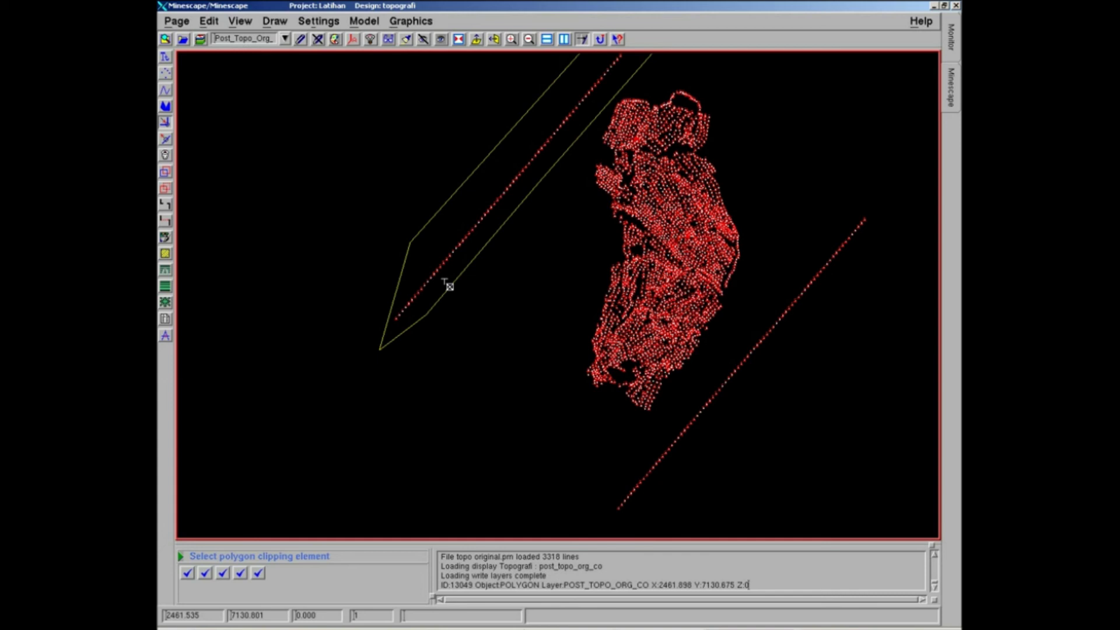
{"action": "left_click", "coordinate": [450, 287]}
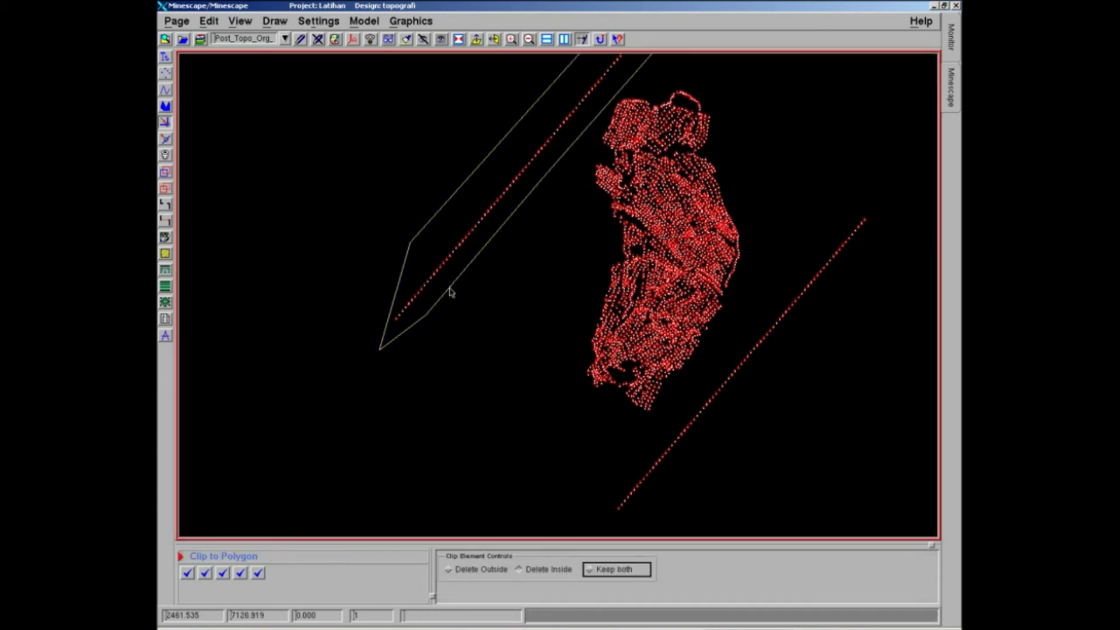
{"action": "left_click", "coordinate": [485, 280]}
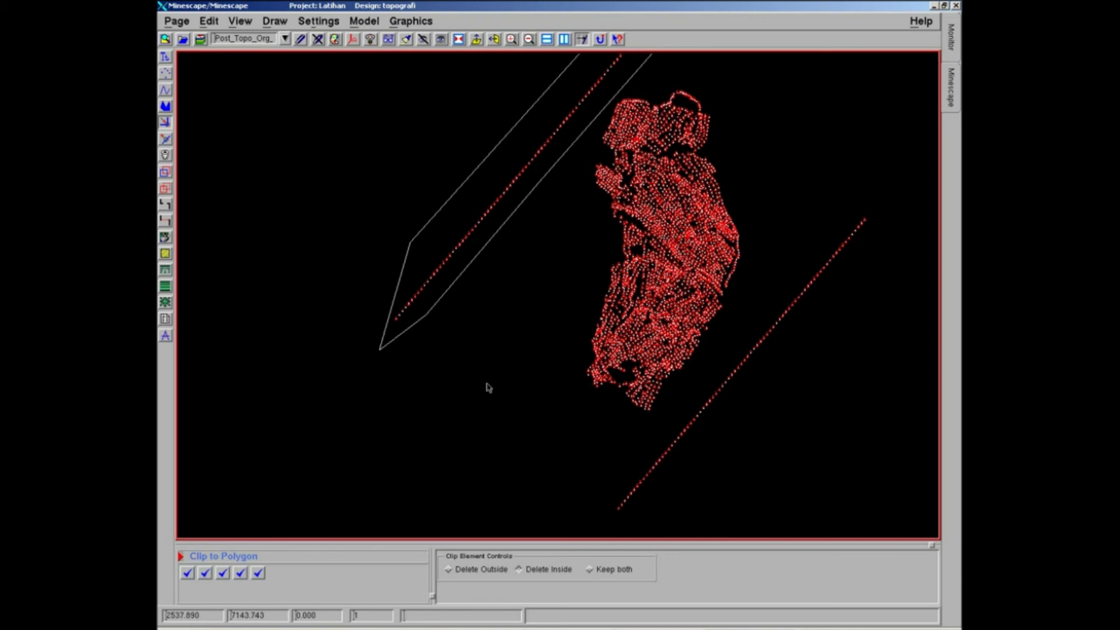
{"action": "middle_click_drag", "start_coordinate": [535, 169], "coordinate": [553, 265]}
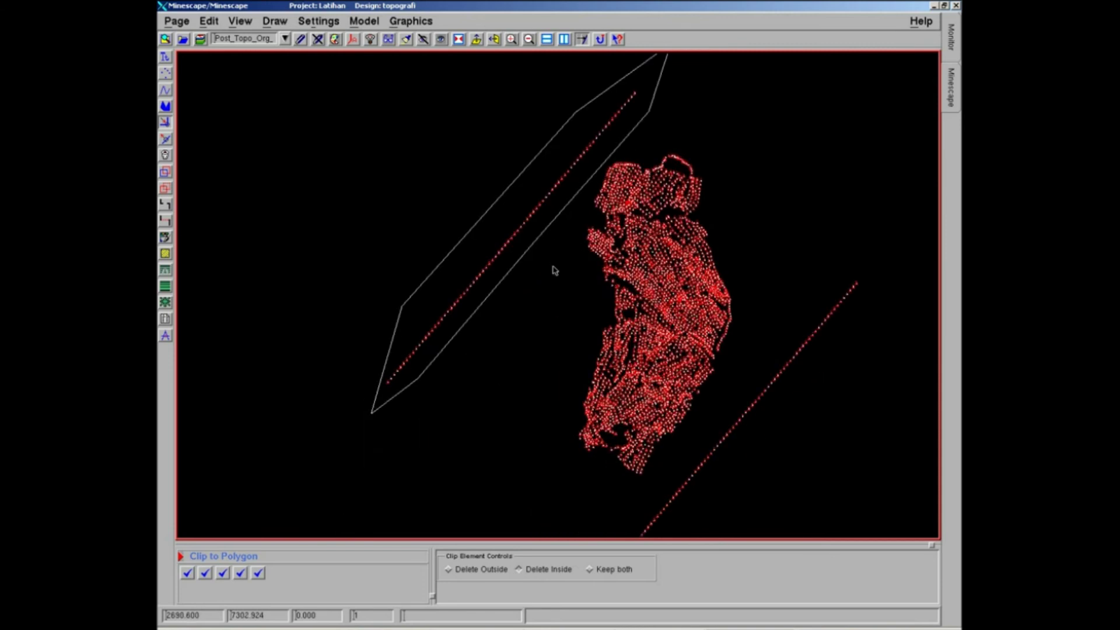
{"action": "left_click", "coordinate": [553, 267]}
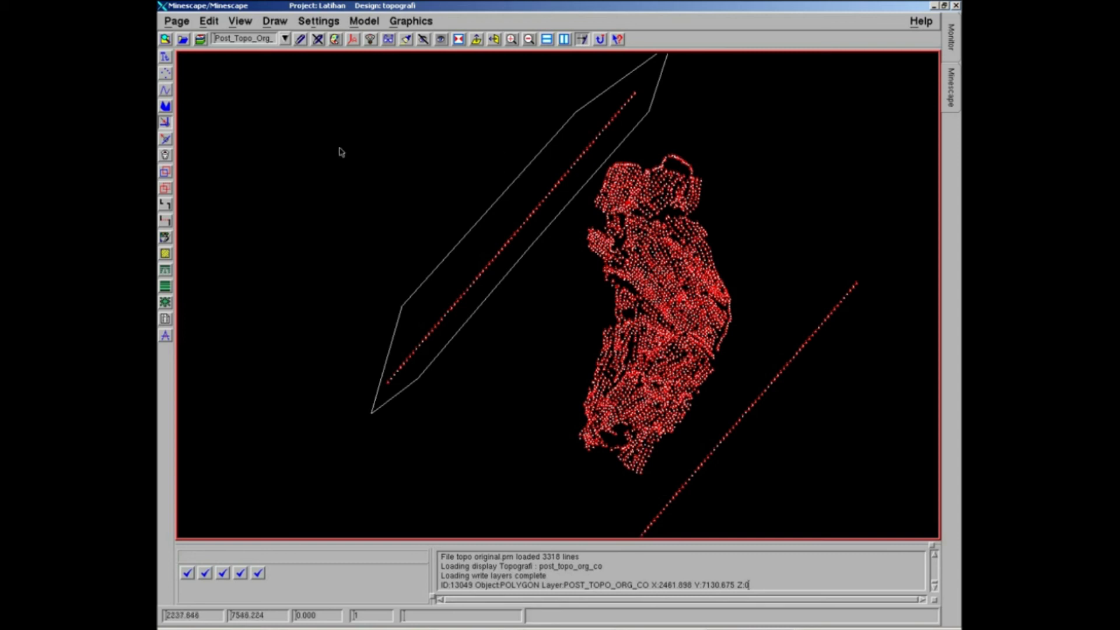
Retry the Delete Inside clip with the same polygon around the northwestern line of points
{"action": "left_click", "coordinate": [210, 21]}
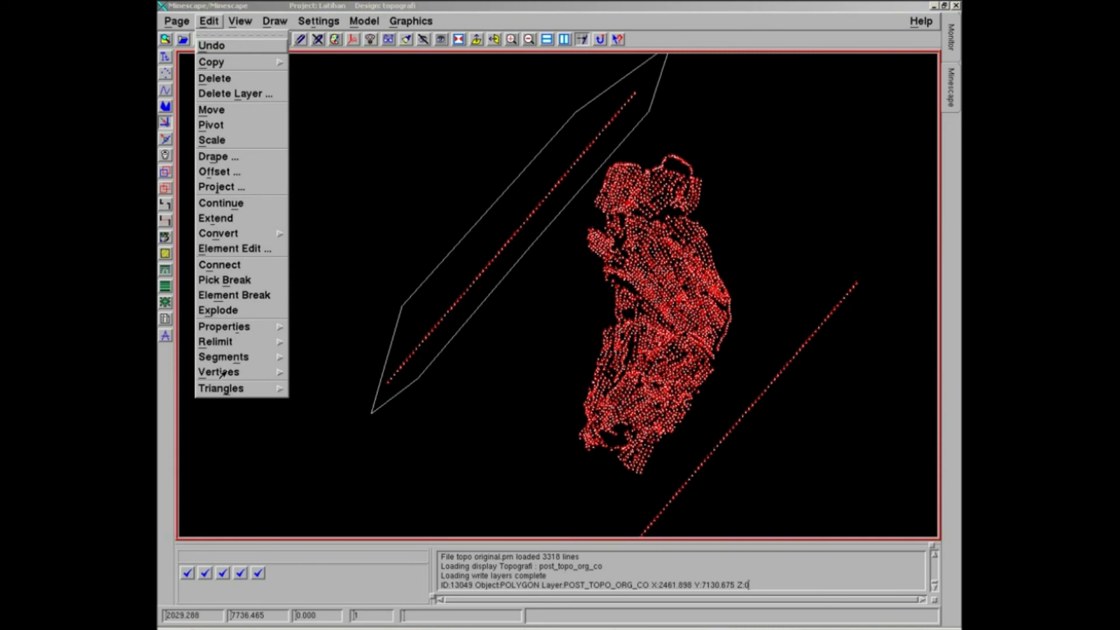
{"action": "mouse_move", "coordinate": [247, 347]}
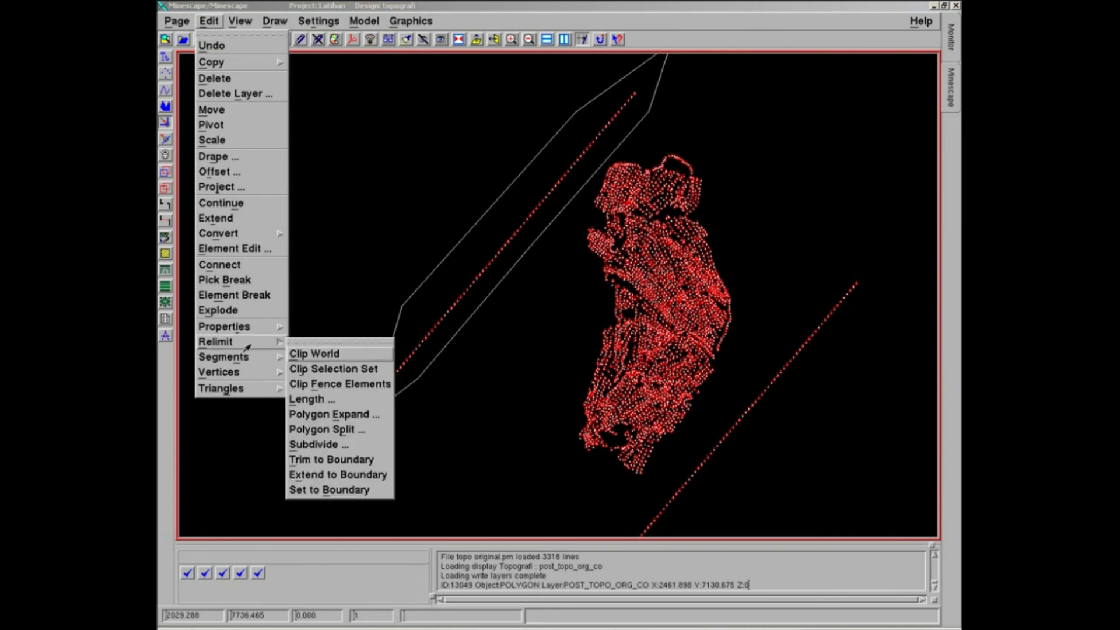
{"action": "left_click", "coordinate": [324, 354]}
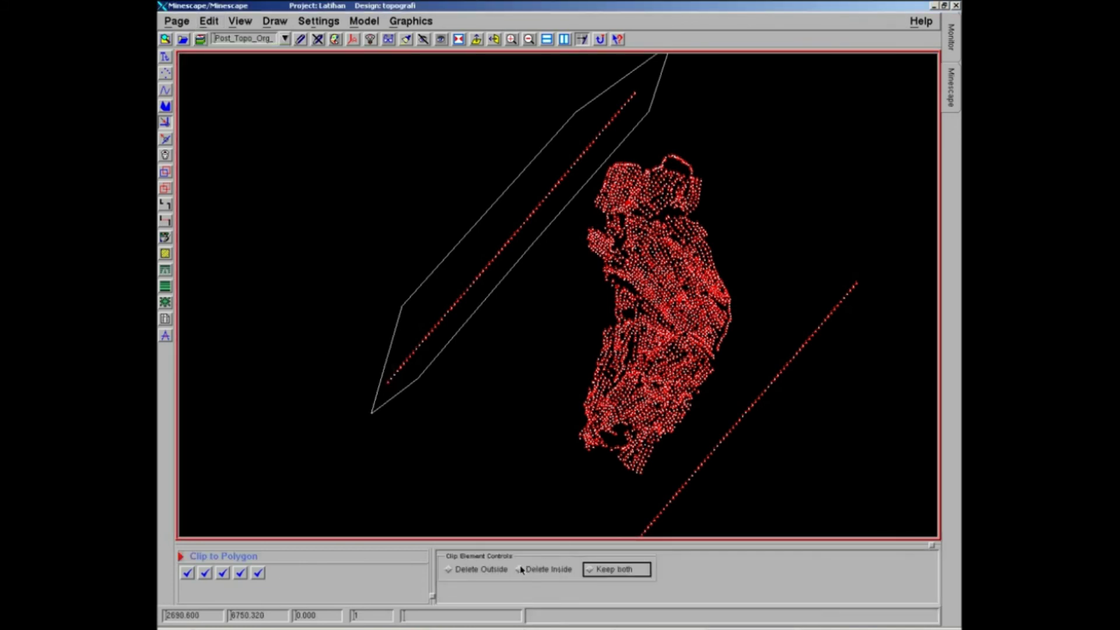
{"action": "left_click", "coordinate": [521, 570]}
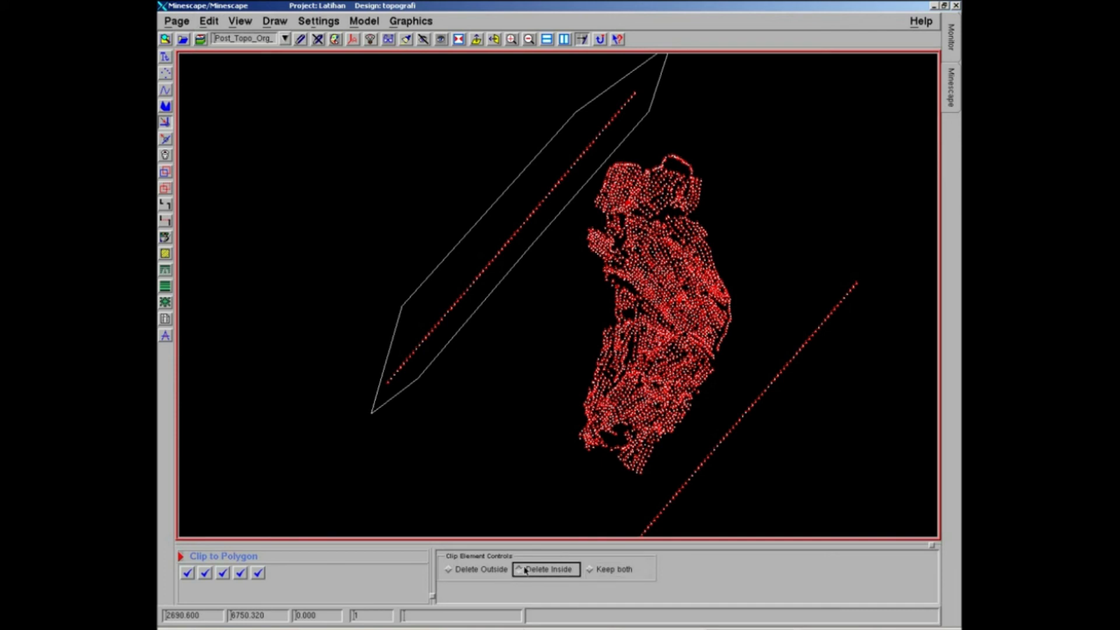
{"action": "left_click", "coordinate": [479, 303]}
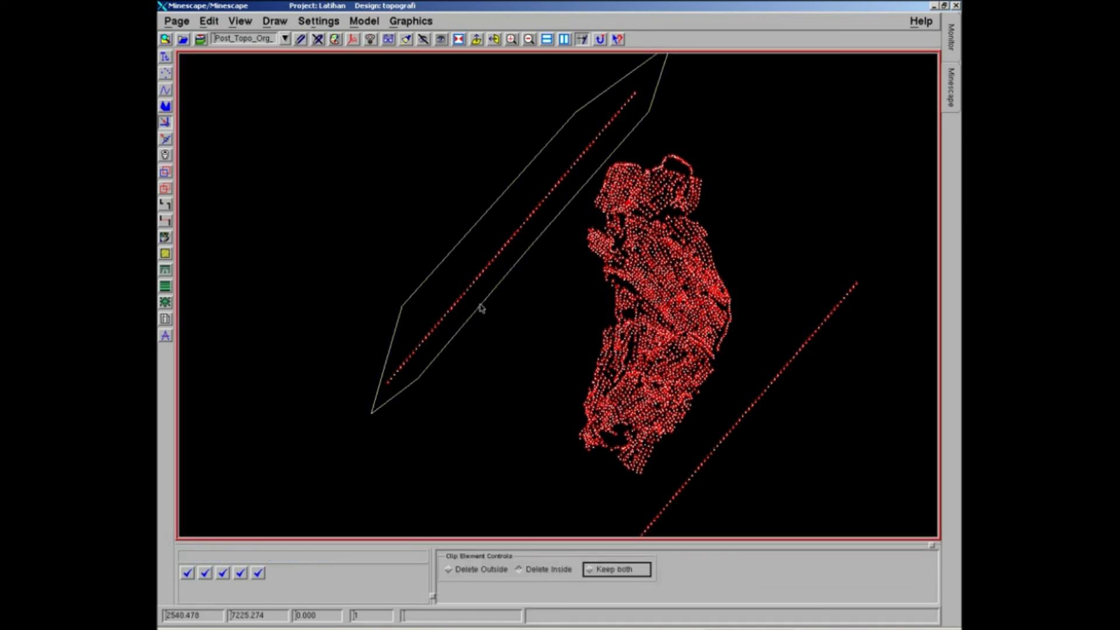
{"action": "left_click", "coordinate": [490, 304]}
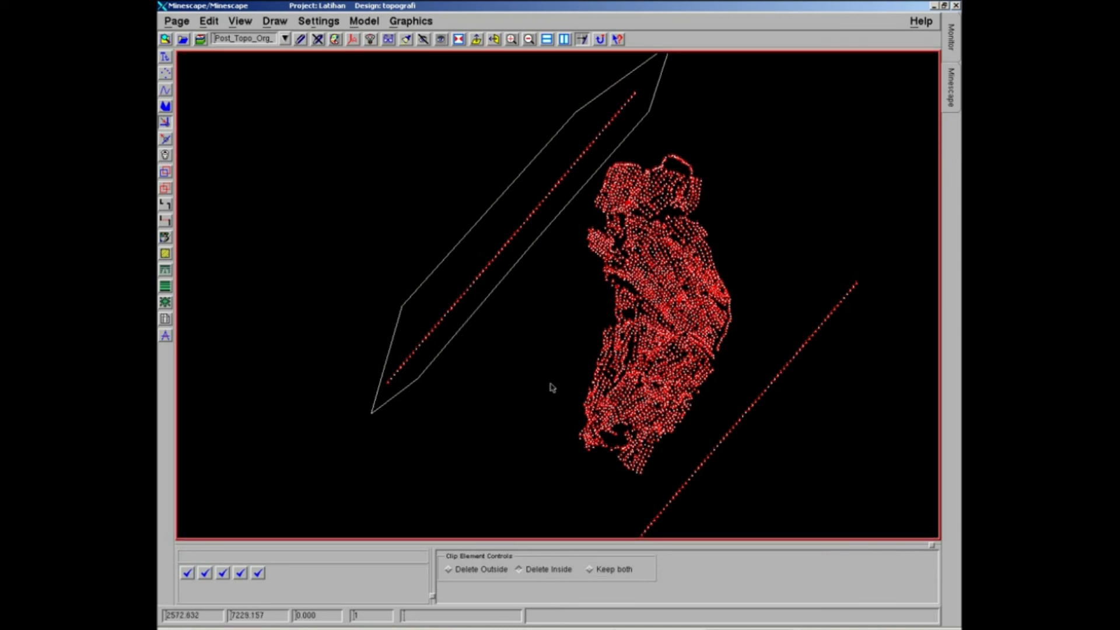
{"action": "mouse_move", "coordinate": [628, 315]}
{"action": "middle_mouse_down"}
{"action": "mouse_move", "coordinate": [578, 321]}
{"action": "mouse_move", "coordinate": [547, 251]}
{"action": "mouse_move", "coordinate": [578, 219]}
{"action": "mouse_move", "coordinate": [606, 264]}
{"action": "middle_mouse_up"}
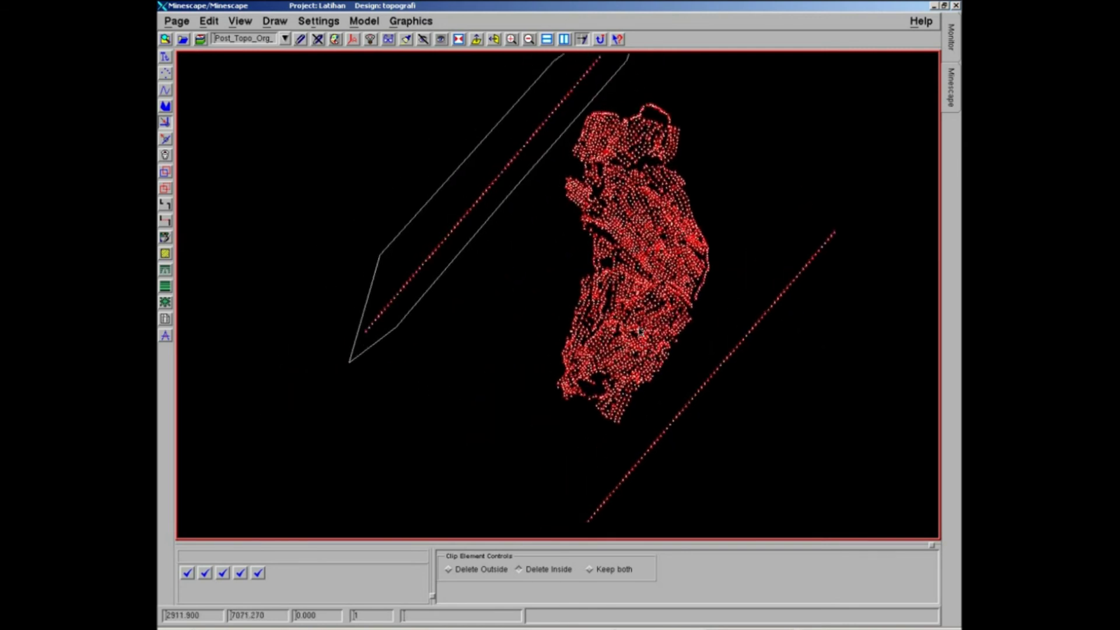
{"action": "middle_click_drag", "start_coordinate": [537, 315], "coordinate": [539, 370]}
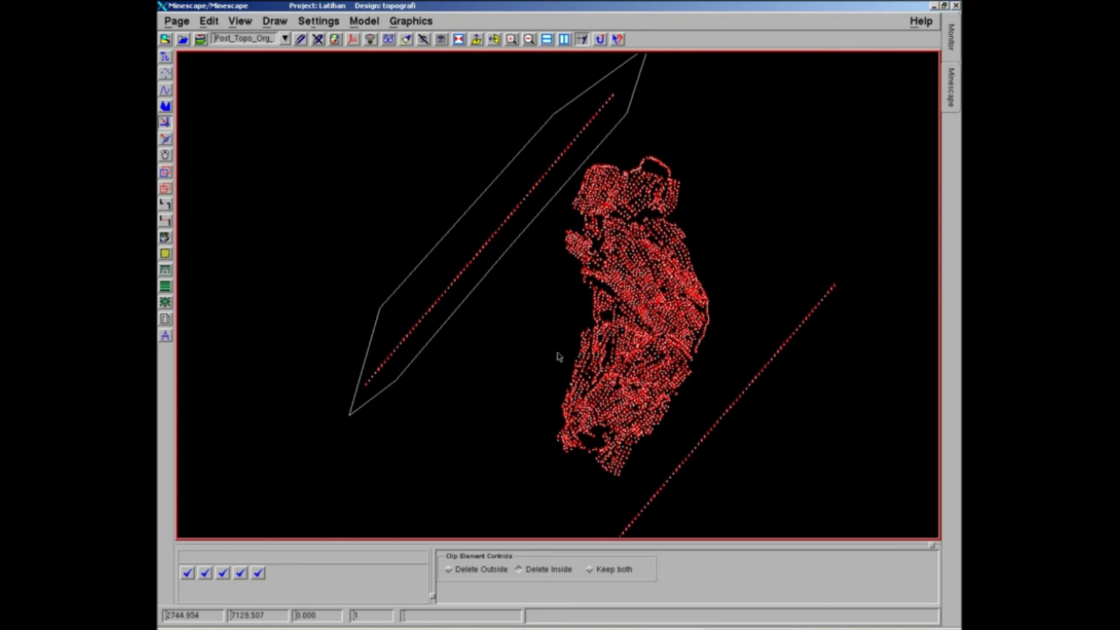
{"action": "left_click", "coordinate": [453, 383]}
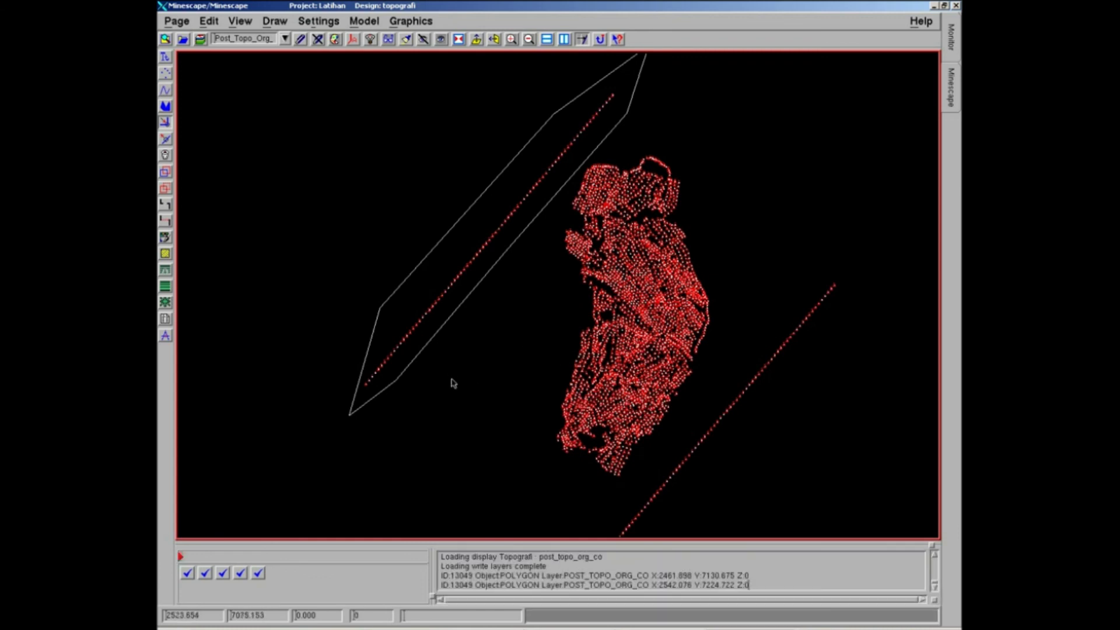
{"action": "left_click", "coordinate": [511, 383]}
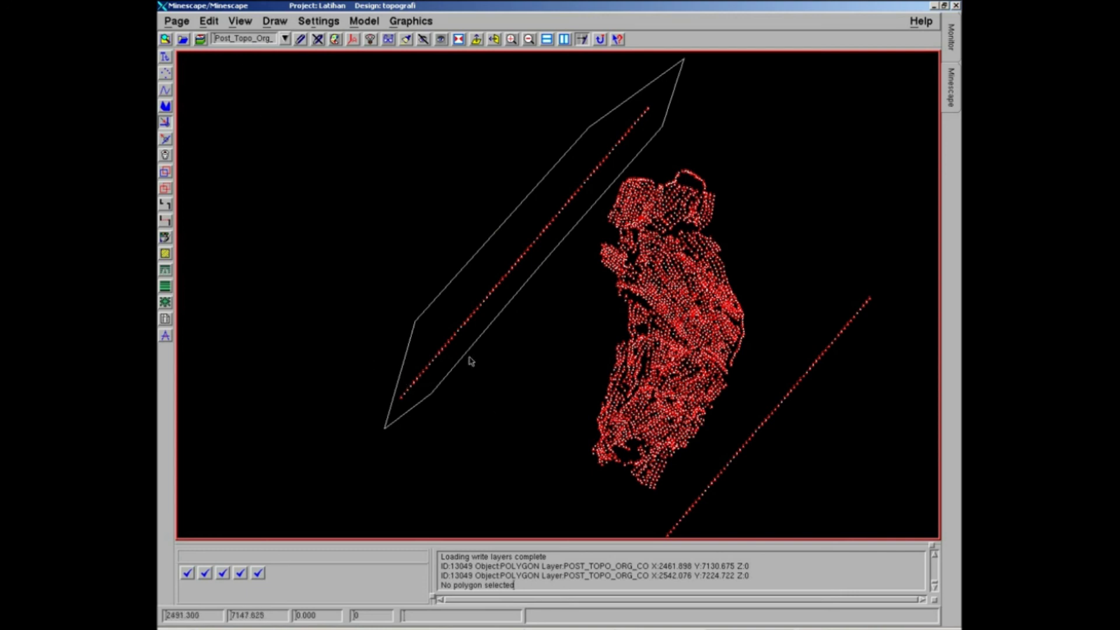
{"action": "left_click", "coordinate": [483, 366]}
Delete the northwestern line of points with Clip World set to Delete Inside, using the surrounding polygon as the clipping element
{"action": "left_click", "coordinate": [208, 22]}
{"action": "mouse_move", "coordinate": [231, 343]}
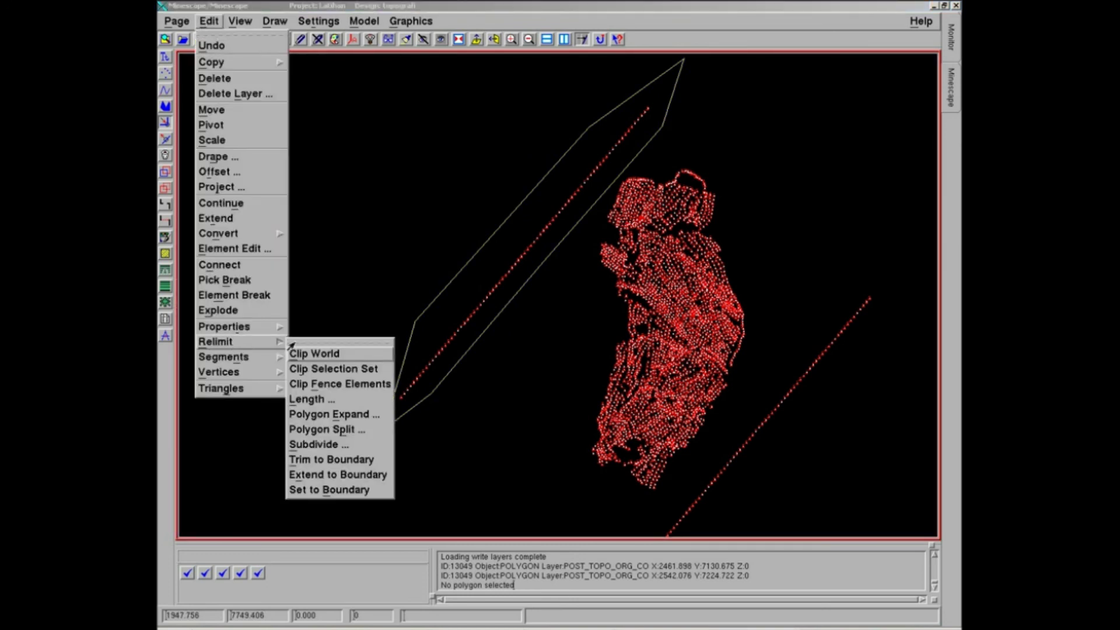
{"action": "left_click", "coordinate": [310, 354]}
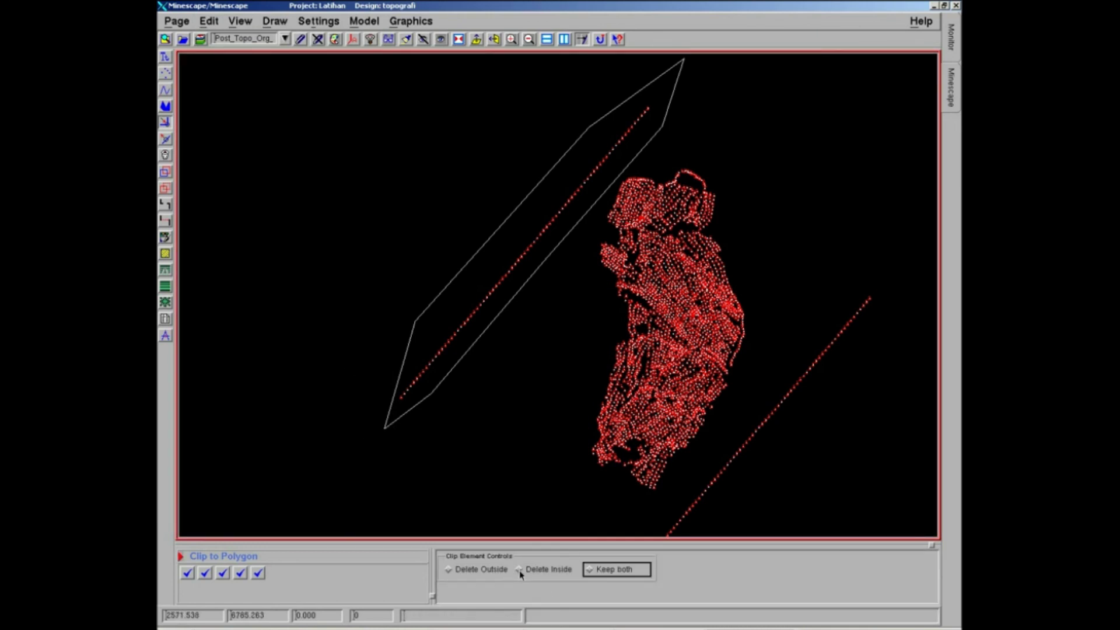
{"action": "left_click", "coordinate": [520, 570]}
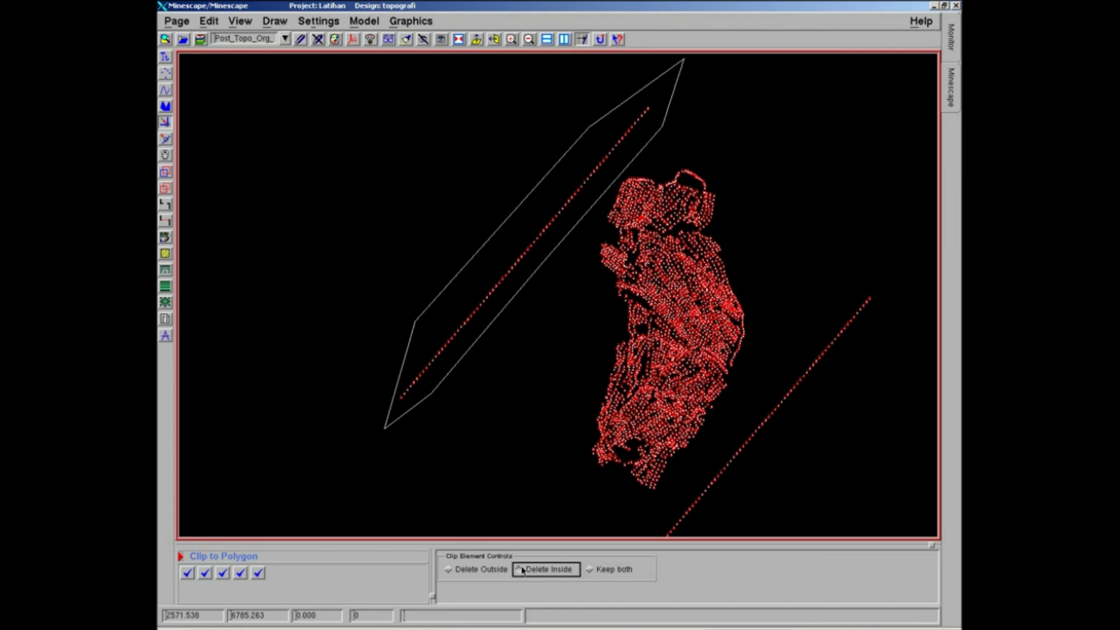
{"action": "left_click", "coordinate": [523, 570]}
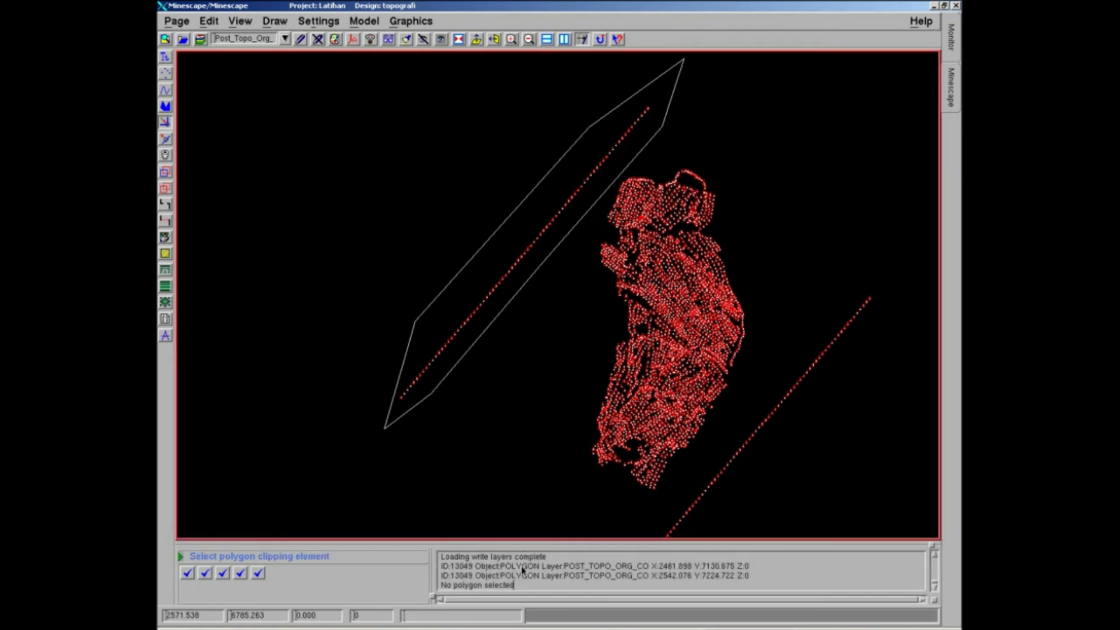
{"action": "left_click", "coordinate": [430, 303]}
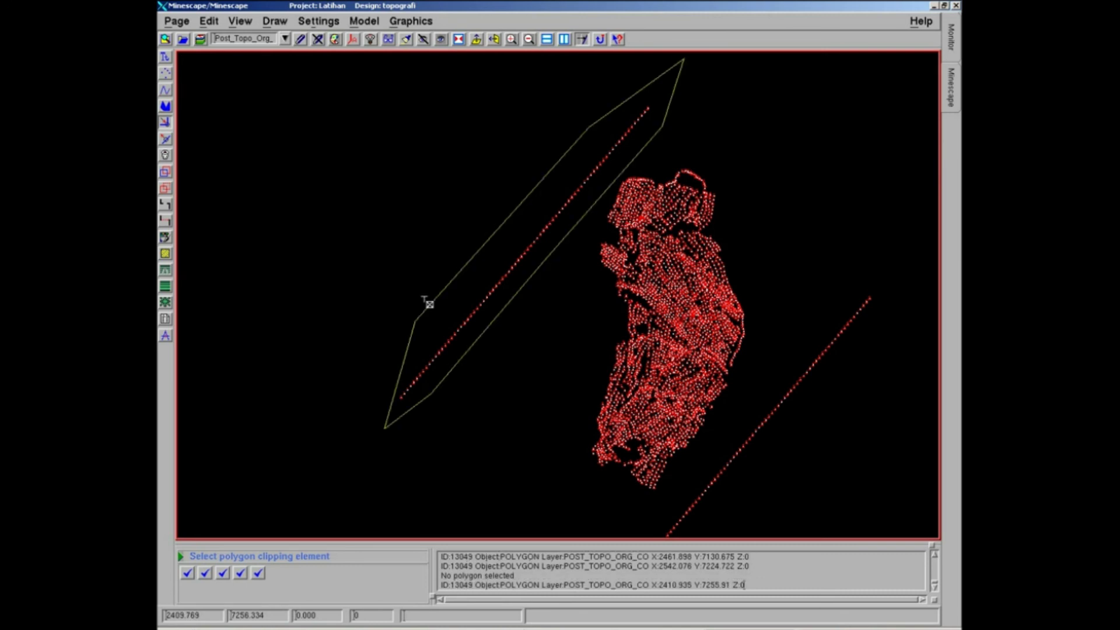
{"action": "left_click", "coordinate": [429, 304]}
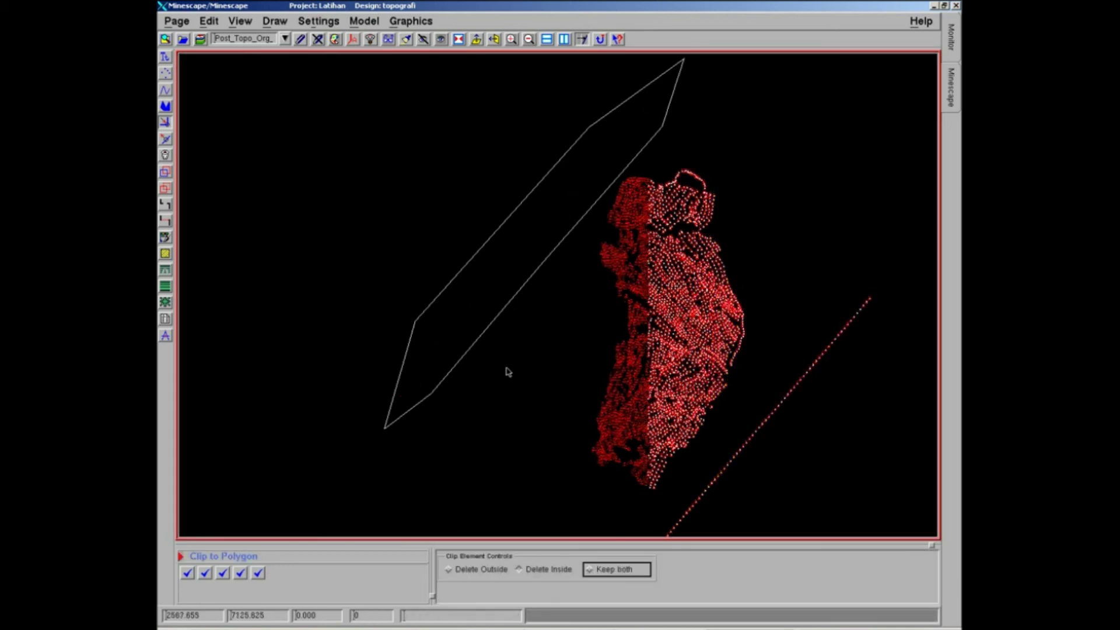
{"action": "middle_click_drag", "start_coordinate": [539, 364], "coordinate": [333, 259]}
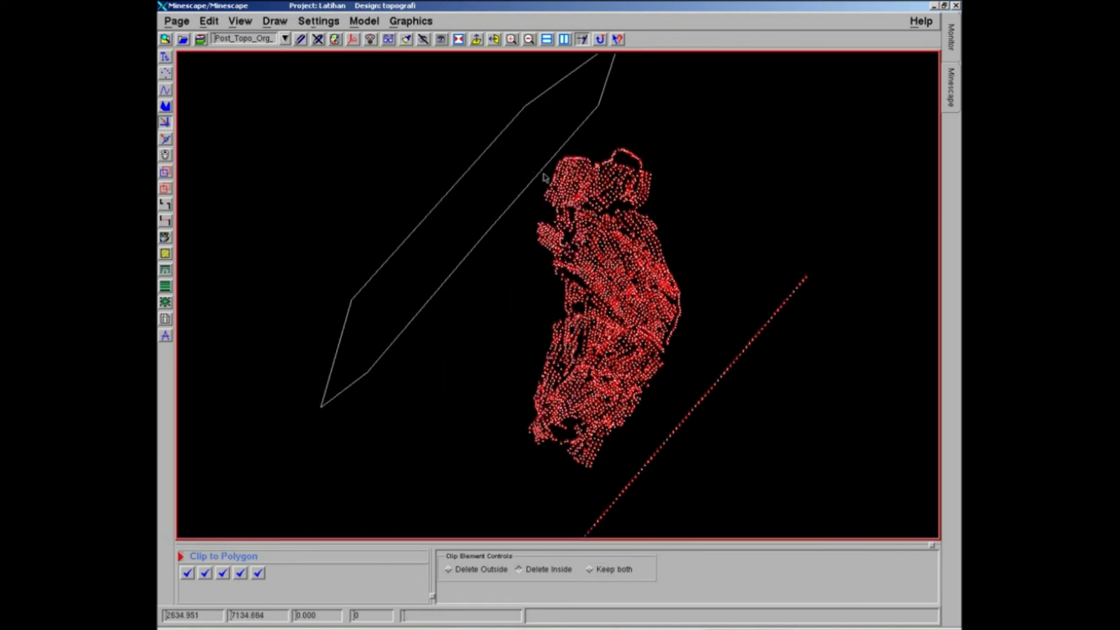
{"action": "mouse_move", "coordinate": [599, 462]}
{"action": "middle_mouse_down"}
{"action": "mouse_move", "coordinate": [565, 222]}
{"action": "mouse_move", "coordinate": [546, 344]}
{"action": "middle_mouse_up"}
{"action": "mouse_move", "coordinate": [476, 256]}
{"action": "middle_mouse_down"}
{"action": "mouse_move", "coordinate": [476, 272]}
{"action": "mouse_move", "coordinate": [499, 286]}
{"action": "middle_mouse_up"}
{"action": "scroll", "coordinate": [496, 282], "scroll_direction": "down", "scroll_amount": 2}
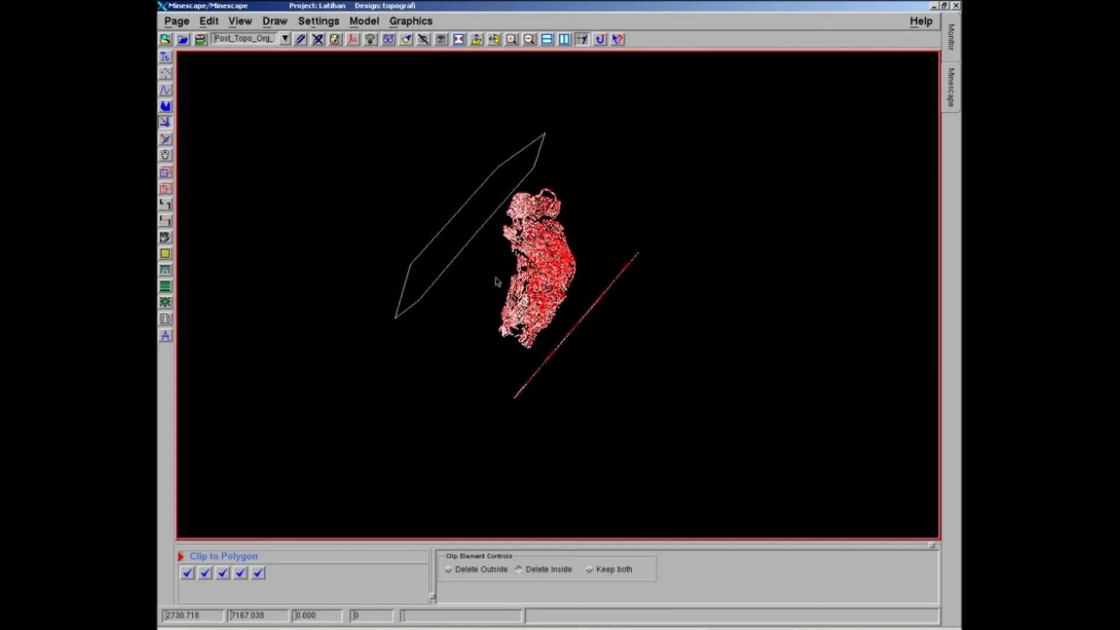
{"action": "left_click", "coordinate": [443, 274]}
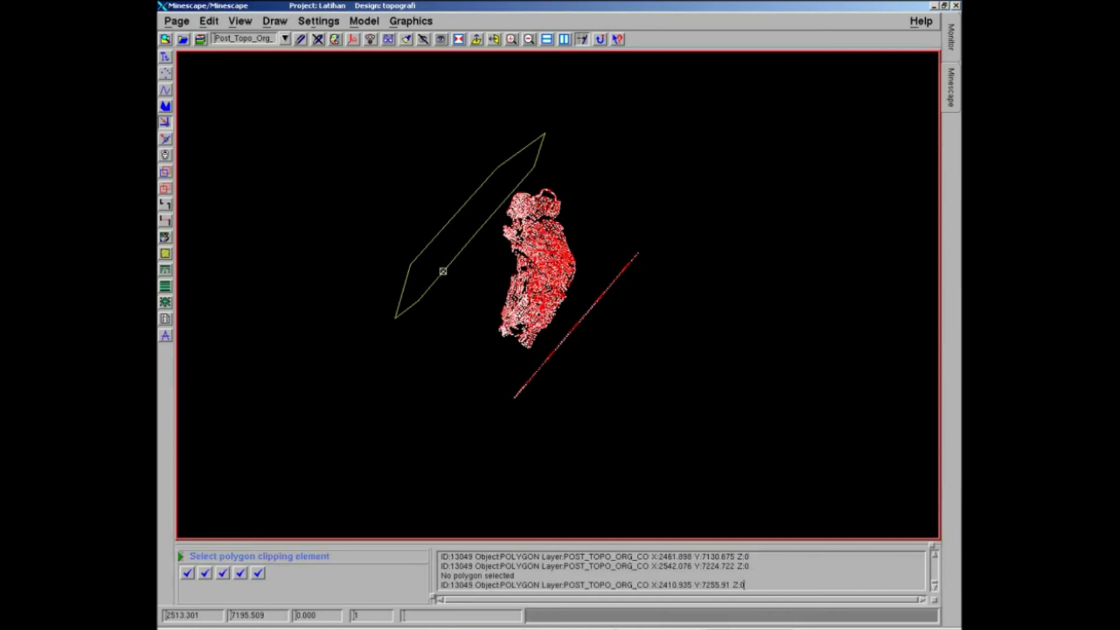
{"action": "left_click", "coordinate": [354, 265]}
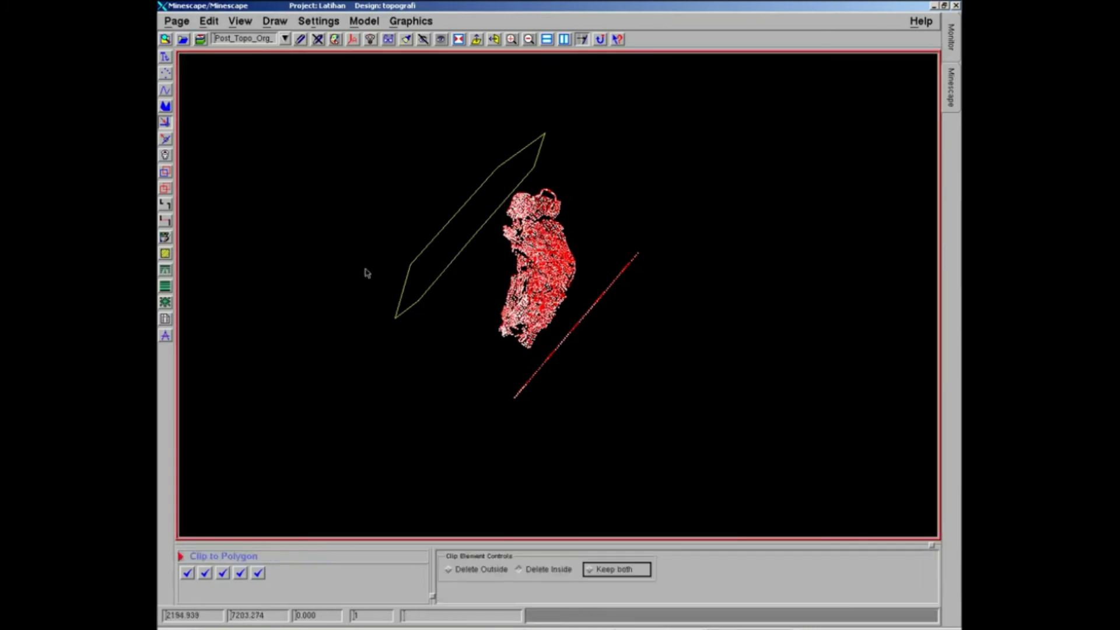
{"action": "right_click", "coordinate": [366, 269]}
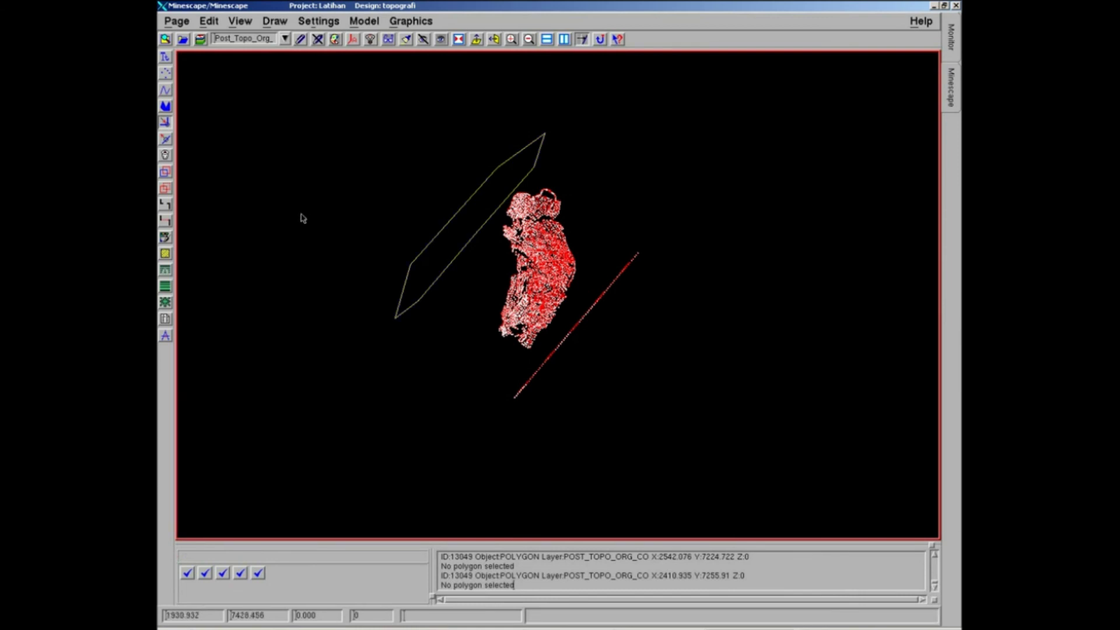
Copy the clipping polygon from the northwest side so that the copy encloses the outlying diagonal line of points to the southeast
{"action": "left_click", "coordinate": [165, 173]}
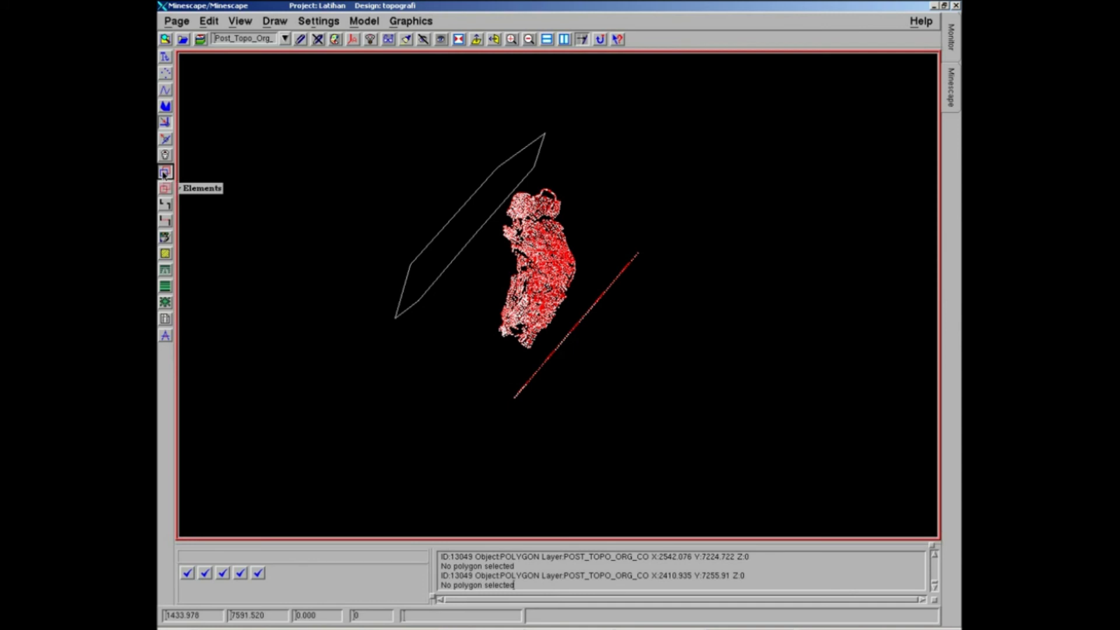
{"action": "left_click", "coordinate": [436, 278]}
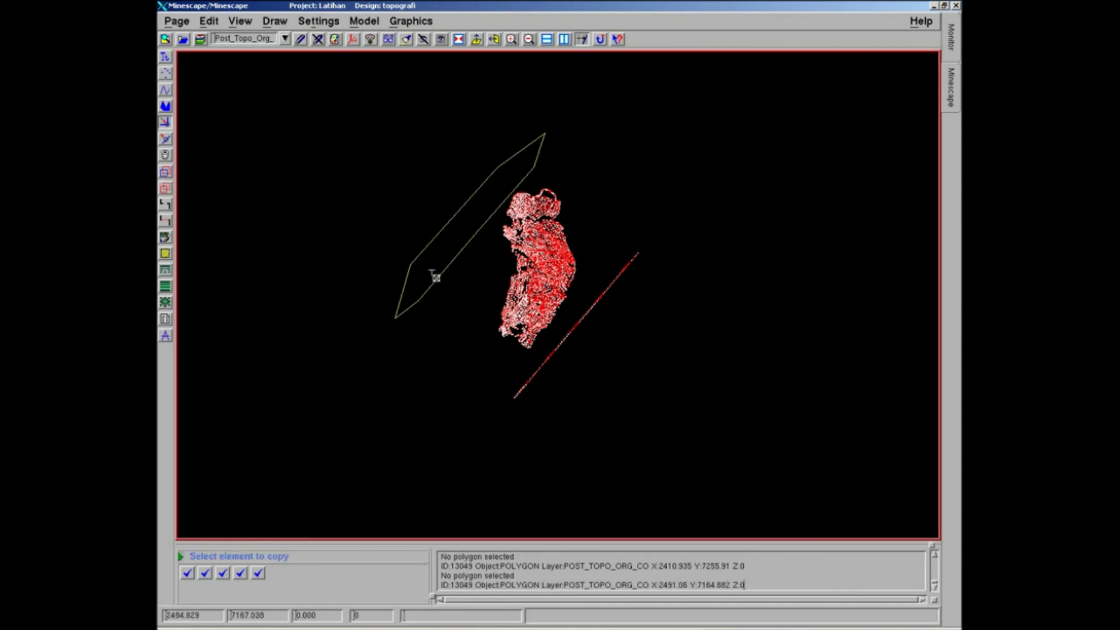
{"action": "left_click", "coordinate": [436, 278]}
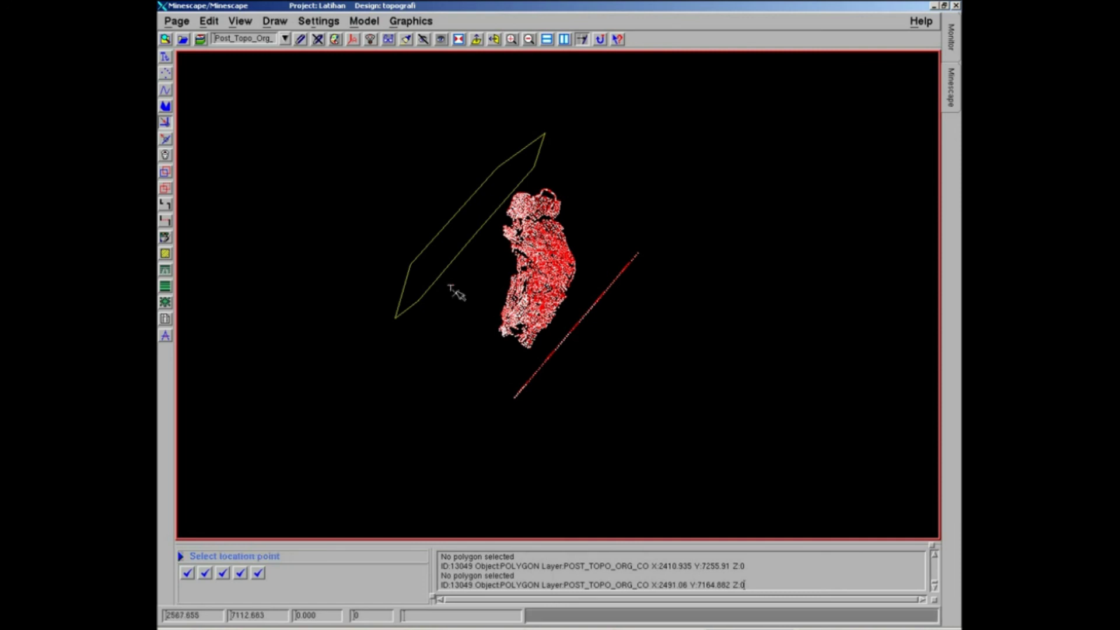
{"action": "left_click", "coordinate": [460, 313]}
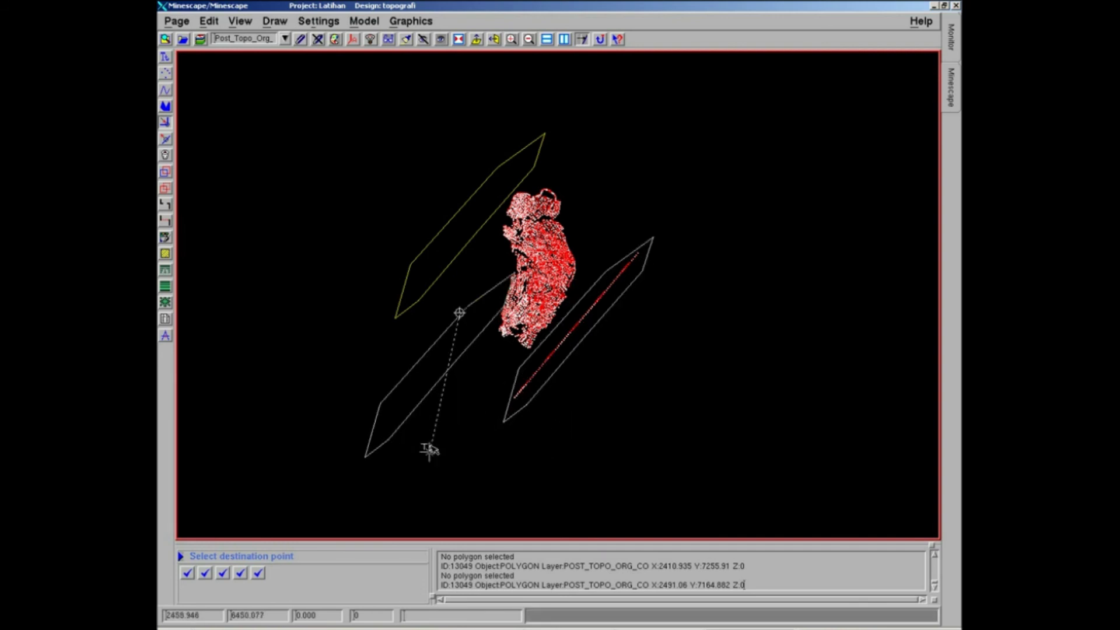
{"action": "left_click", "coordinate": [456, 436]}
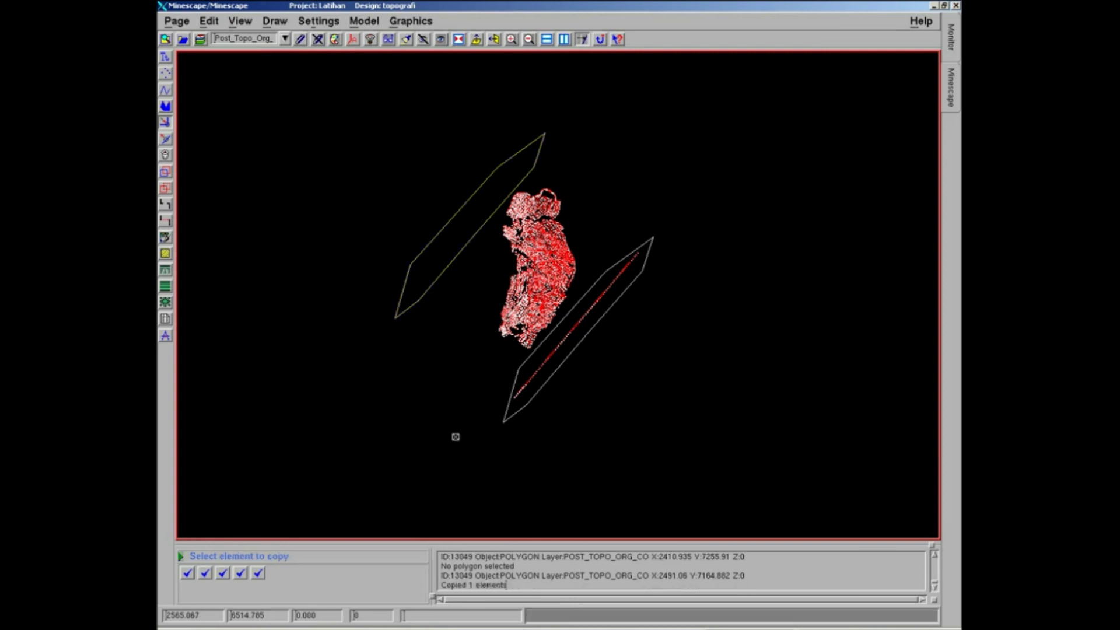
{"action": "right_click", "coordinate": [455, 437]}
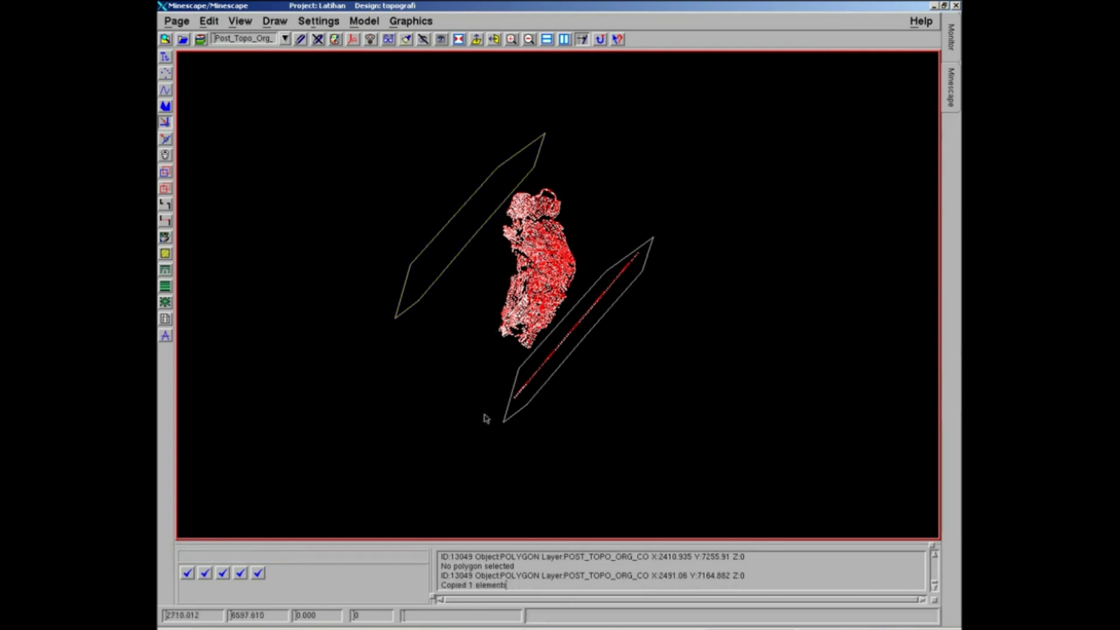
Delete the southeastern line of points using Clip World with Delete Inside and the copied polygon as the clipping element
{"action": "middle_click_drag", "start_coordinate": [552, 321], "coordinate": [561, 311]}
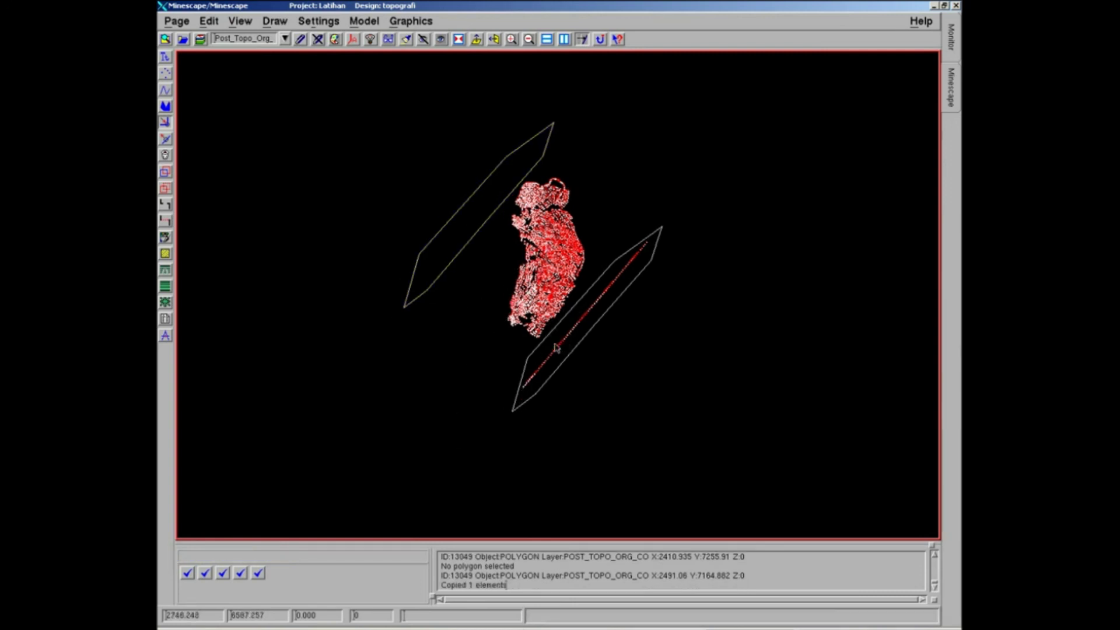
{"action": "left_click", "coordinate": [210, 22]}
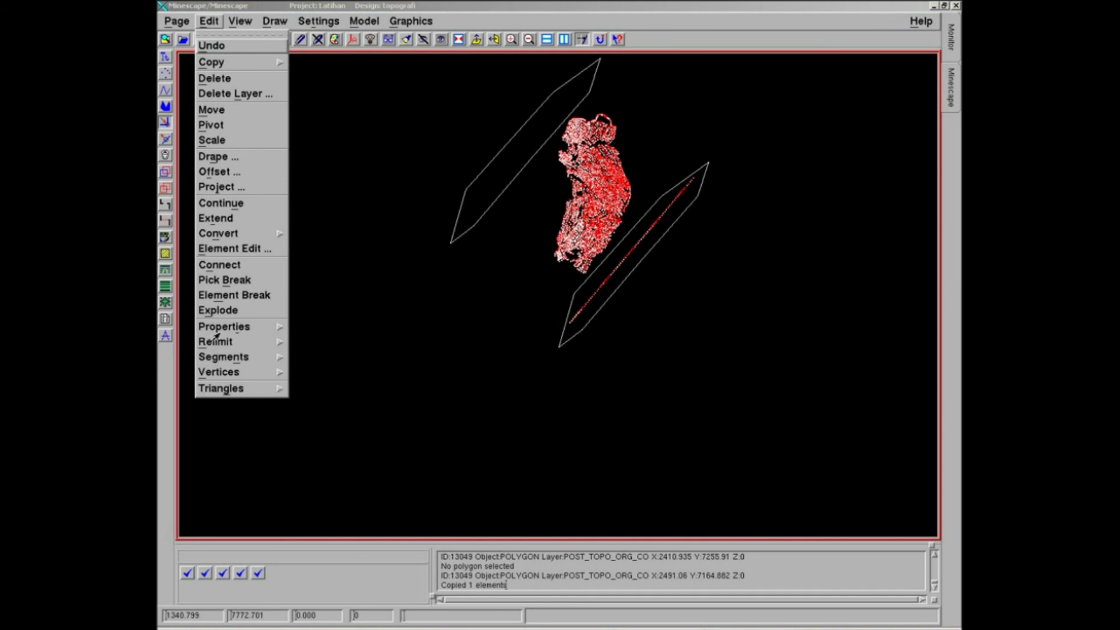
{"action": "mouse_move", "coordinate": [217, 348]}
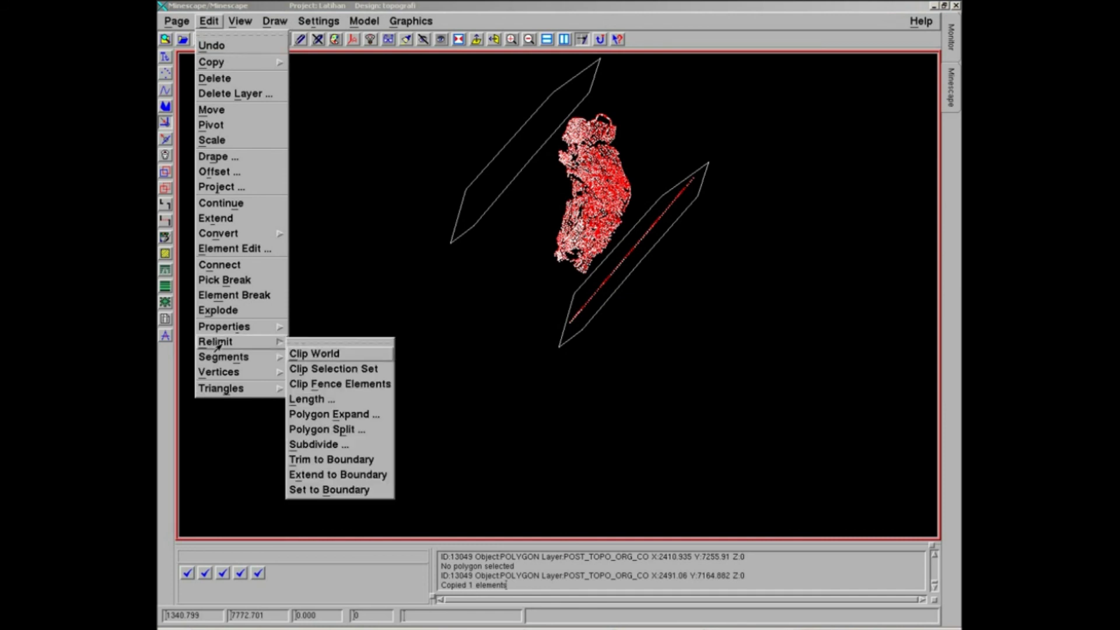
{"action": "left_click", "coordinate": [319, 354]}
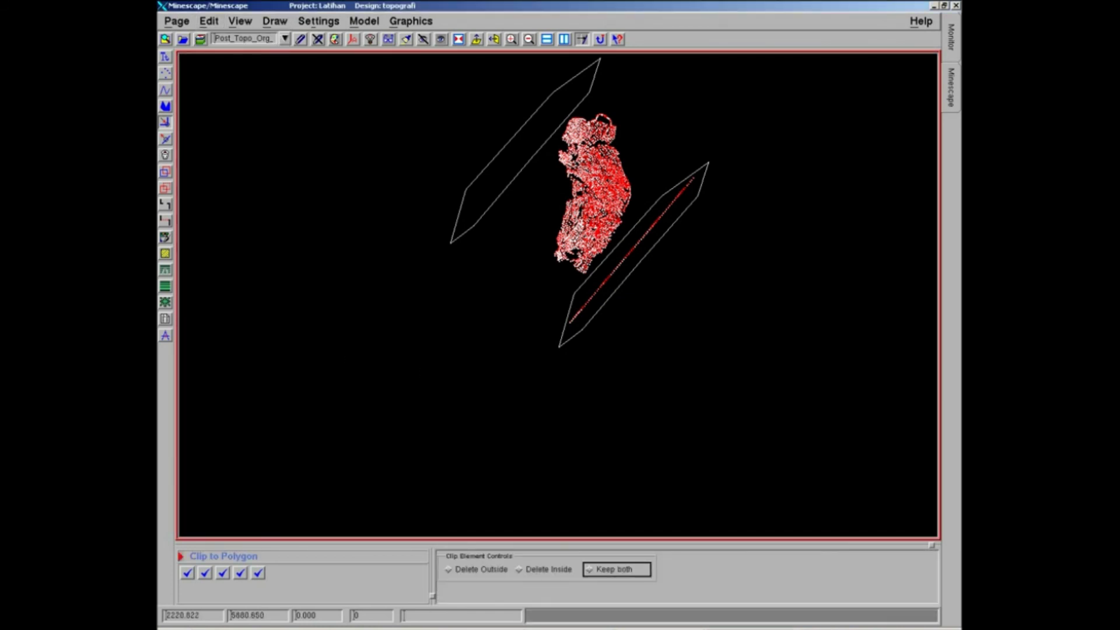
{"action": "left_click", "coordinate": [520, 569]}
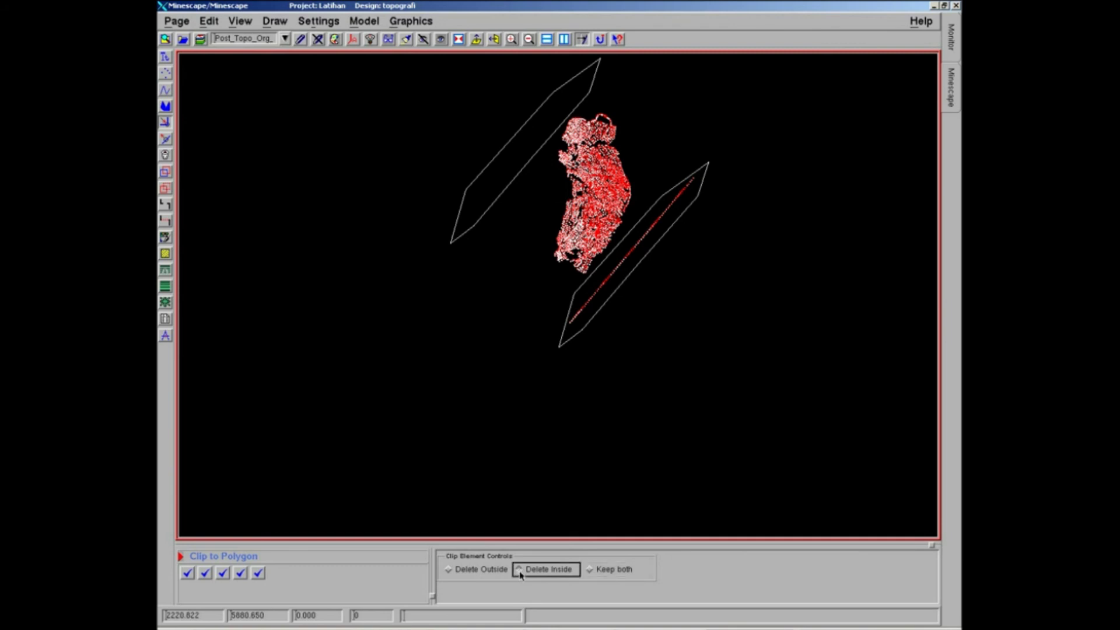
{"action": "left_click", "coordinate": [601, 306]}
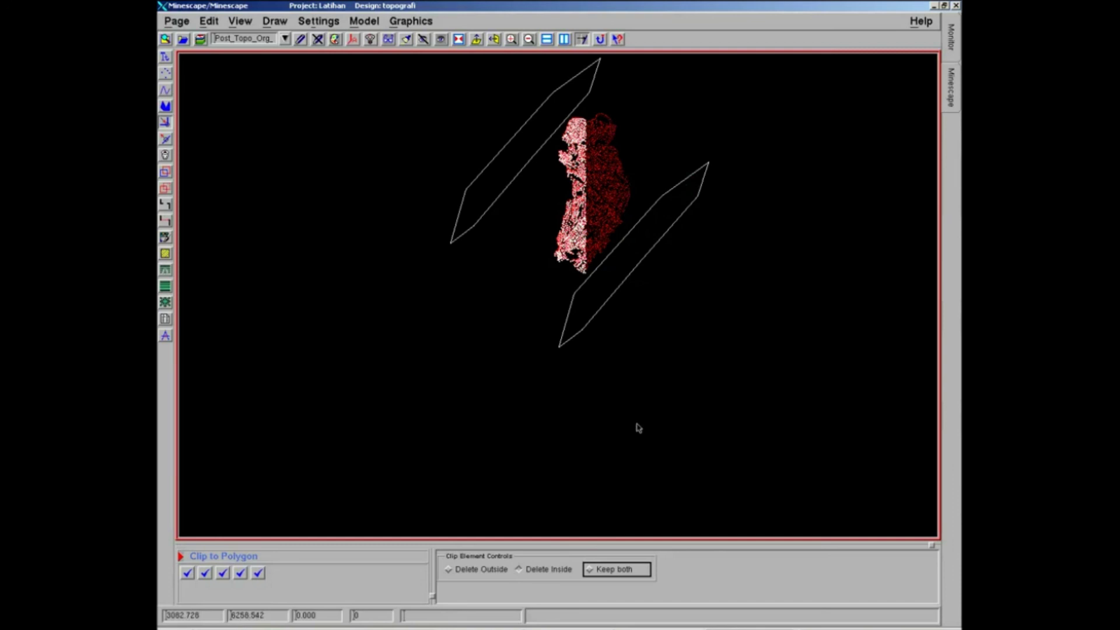
{"action": "left_click", "coordinate": [530, 364]}
Delete both clipping polygons flanking the main topography area and leave the clip command
{"action": "middle_click_drag", "start_coordinate": [528, 441], "coordinate": [550, 472]}
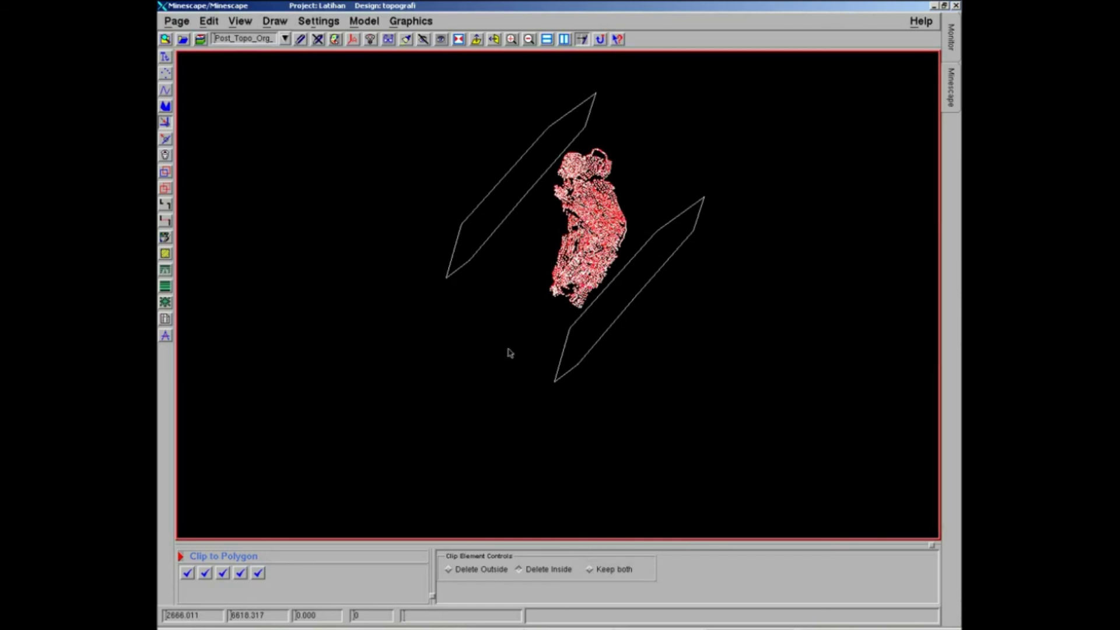
{"action": "middle_click_drag", "start_coordinate": [508, 351], "coordinate": [511, 358]}
{"action": "middle_click_drag", "start_coordinate": [512, 429], "coordinate": [519, 302]}
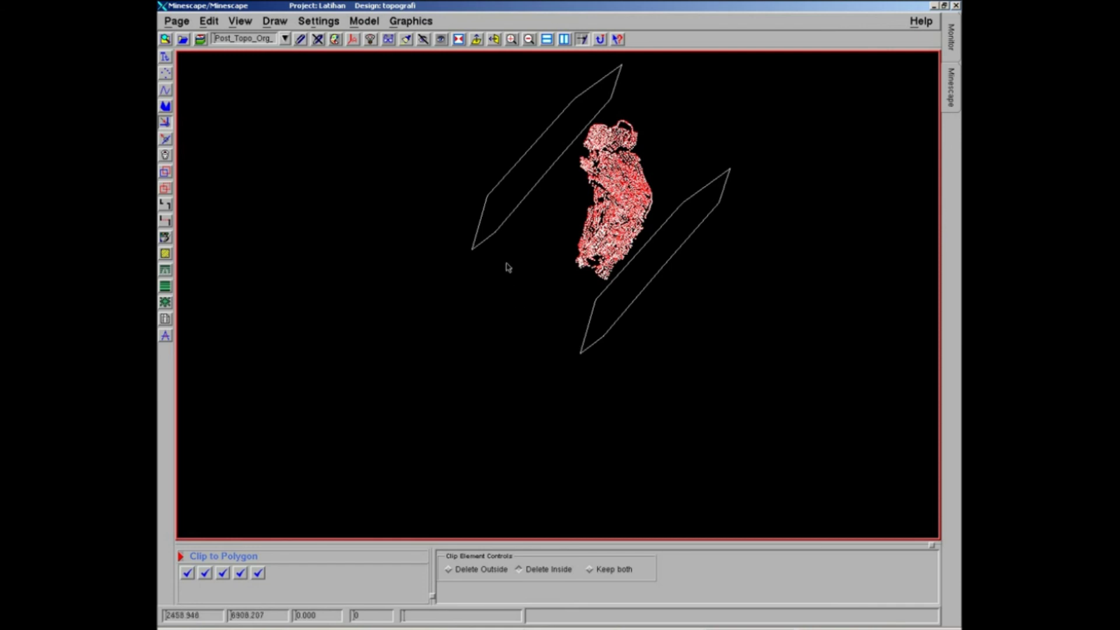
{"action": "left_click_drag", "start_coordinate": [421, 185], "coordinate": [538, 260]}
{"action": "left_click_drag", "start_coordinate": [582, 316], "coordinate": [629, 354]}
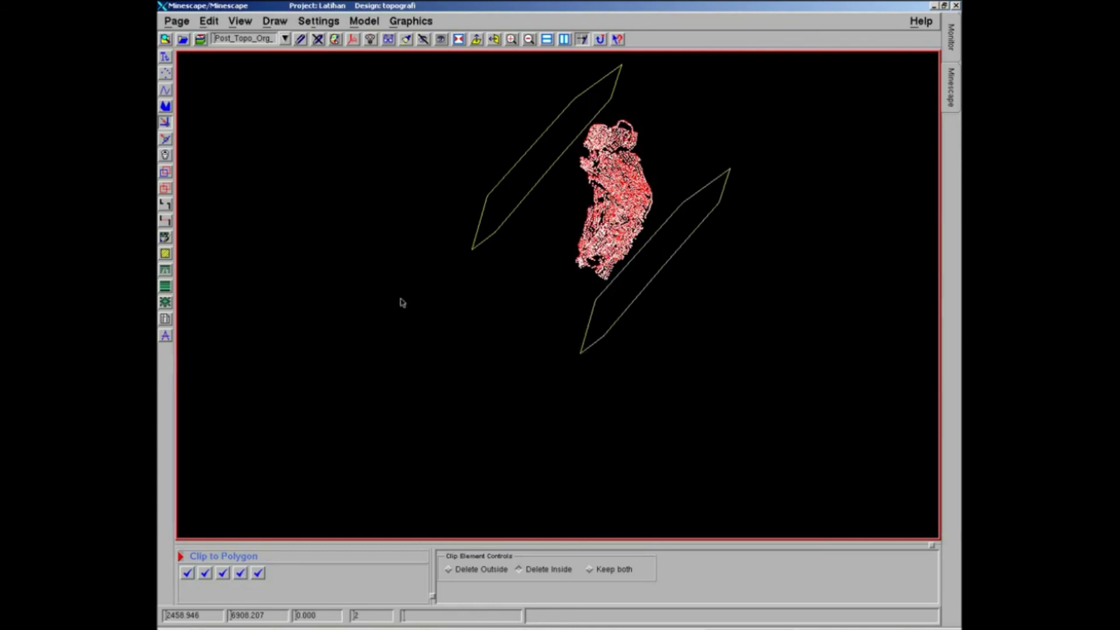
{"action": "left_click", "coordinate": [166, 156]}
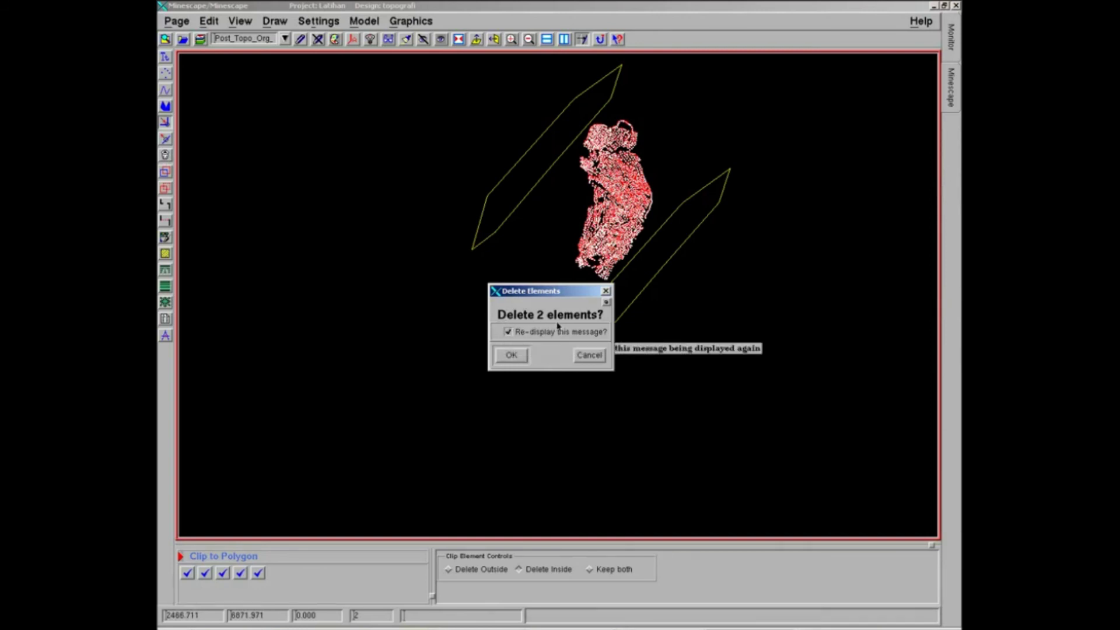
{"action": "left_click", "coordinate": [513, 357]}
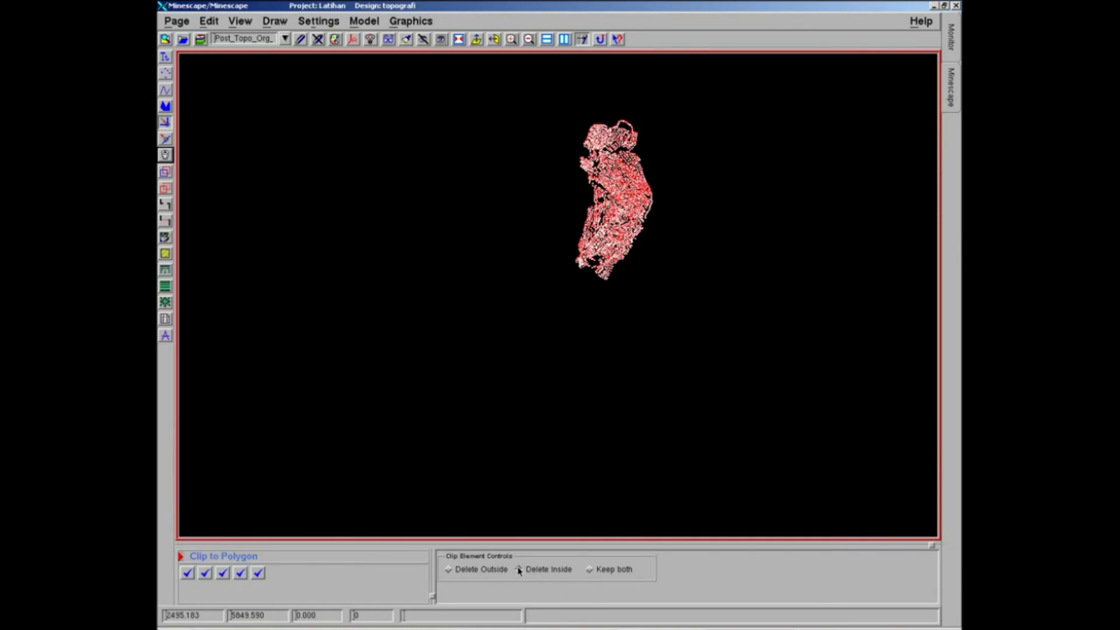
{"action": "left_click", "coordinate": [519, 570]}
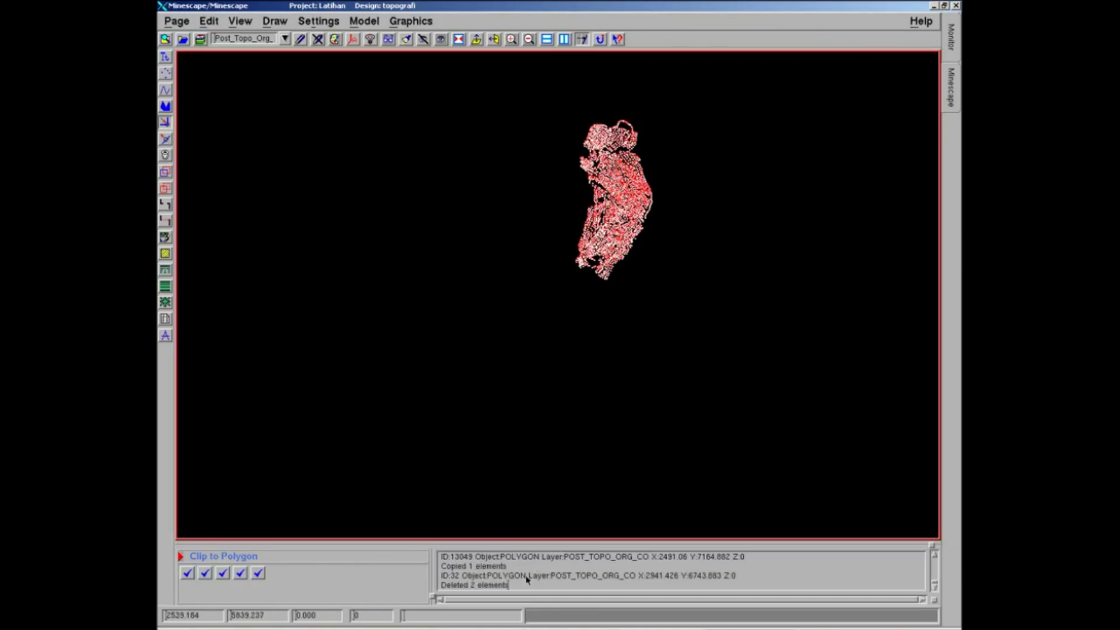
{"action": "left_click", "coordinate": [526, 453]}
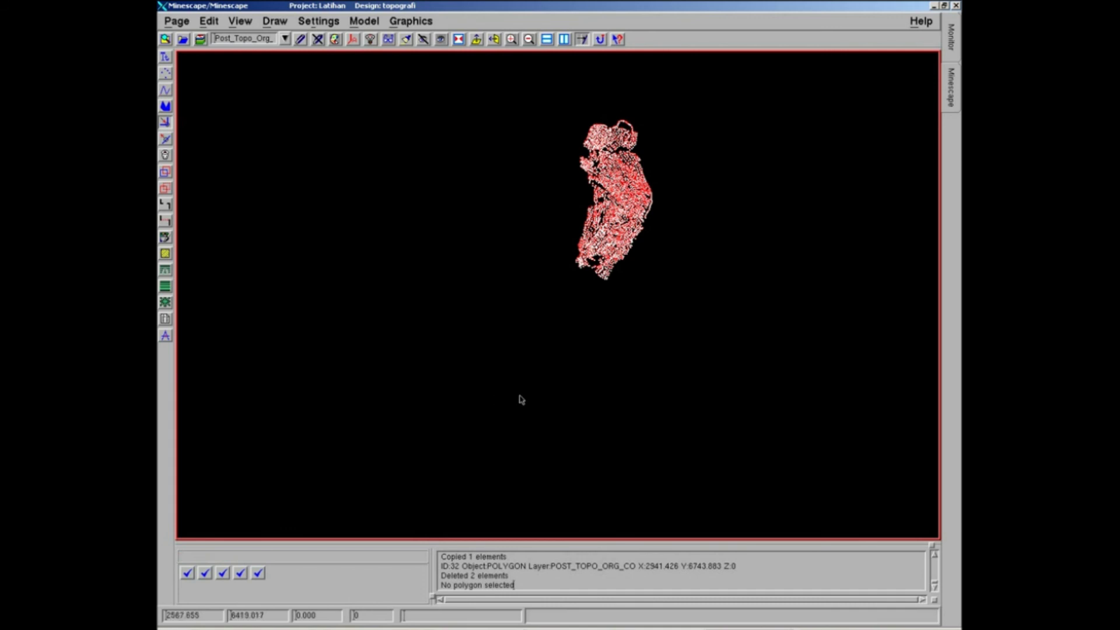
Examine the remaining topography points and their code and elevation labels across the main area
{"action": "mouse_move", "coordinate": [610, 430]}
{"action": "middle_mouse_down"}
{"action": "mouse_move", "coordinate": [577, 432]}
{"action": "mouse_move", "coordinate": [541, 473]}
{"action": "middle_mouse_up"}
{"action": "middle_click_drag", "start_coordinate": [636, 239], "coordinate": [623, 295]}
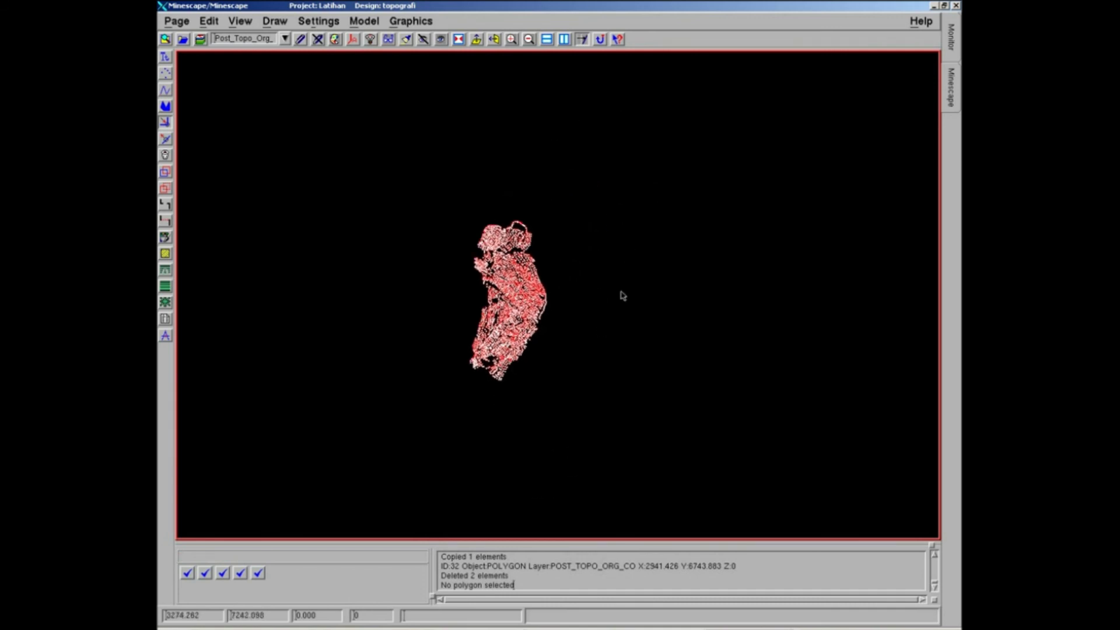
{"action": "scroll", "coordinate": [537, 345], "scroll_direction": "up", "scroll_amount": 3}
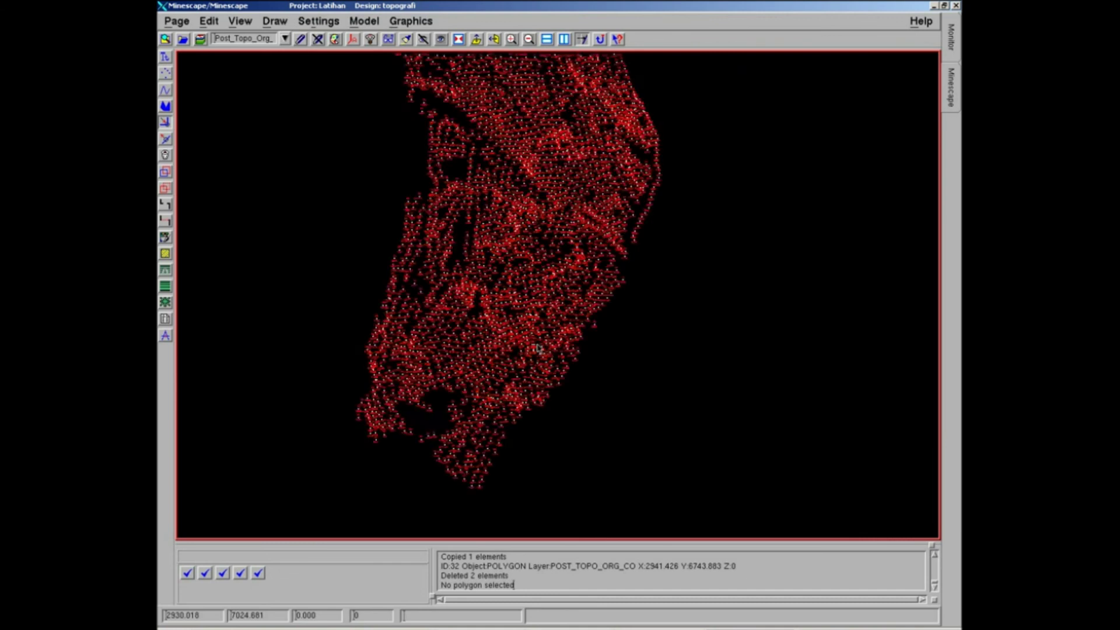
{"action": "mouse_move", "coordinate": [563, 138]}
{"action": "middle_mouse_down"}
{"action": "mouse_move", "coordinate": [590, 262]}
{"action": "mouse_move", "coordinate": [633, 325]}
{"action": "mouse_move", "coordinate": [615, 363]}
{"action": "middle_mouse_up"}
{"action": "mouse_move", "coordinate": [533, 210]}
{"action": "middle_mouse_down"}
{"action": "mouse_move", "coordinate": [542, 299]}
{"action": "mouse_move", "coordinate": [552, 285]}
{"action": "middle_mouse_up"}
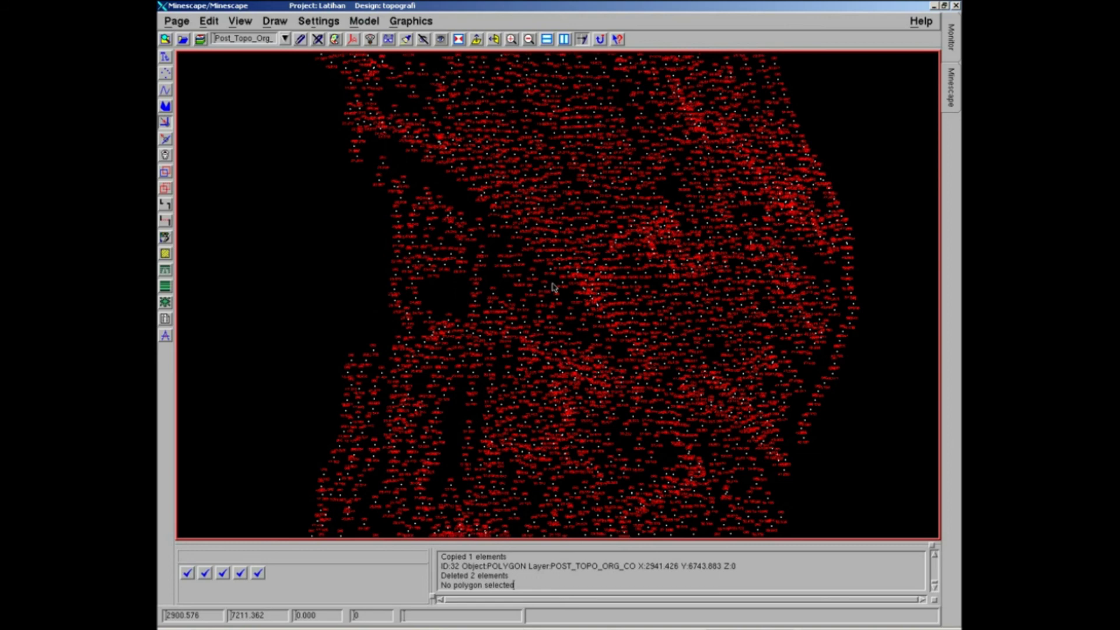
{"action": "scroll", "coordinate": [553, 287], "scroll_direction": "down", "scroll_amount": 2}
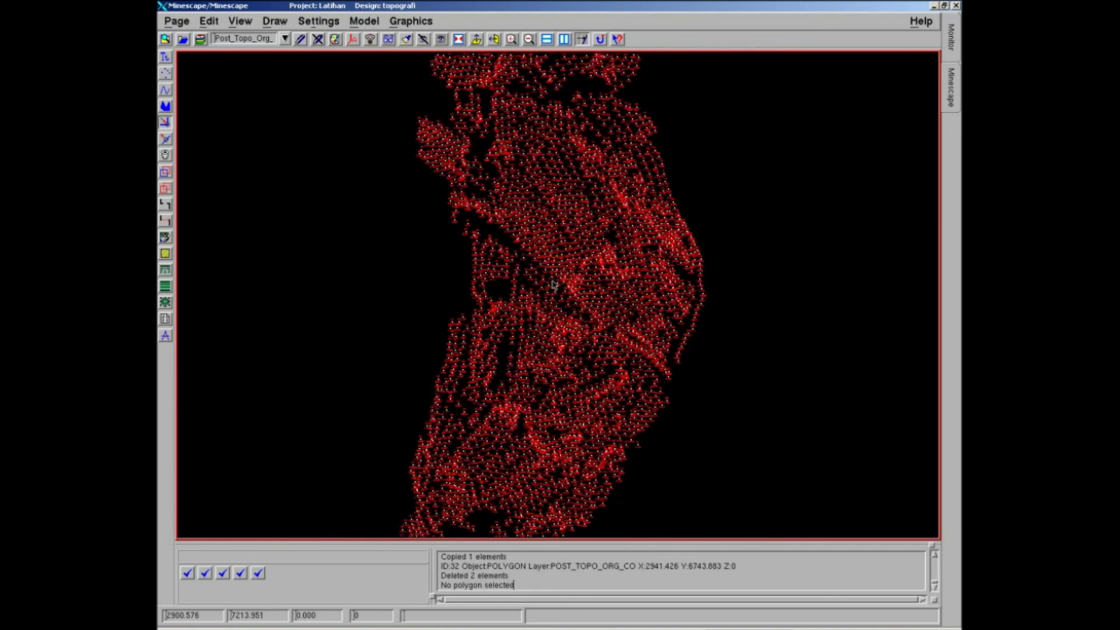
{"action": "mouse_move", "coordinate": [592, 333]}
{"action": "middle_mouse_down"}
{"action": "mouse_move", "coordinate": [609, 250]}
{"action": "mouse_move", "coordinate": [607, 274]}
{"action": "mouse_move", "coordinate": [572, 315]}
{"action": "mouse_move", "coordinate": [546, 325]}
{"action": "mouse_move", "coordinate": [565, 344]}
{"action": "middle_mouse_up"}
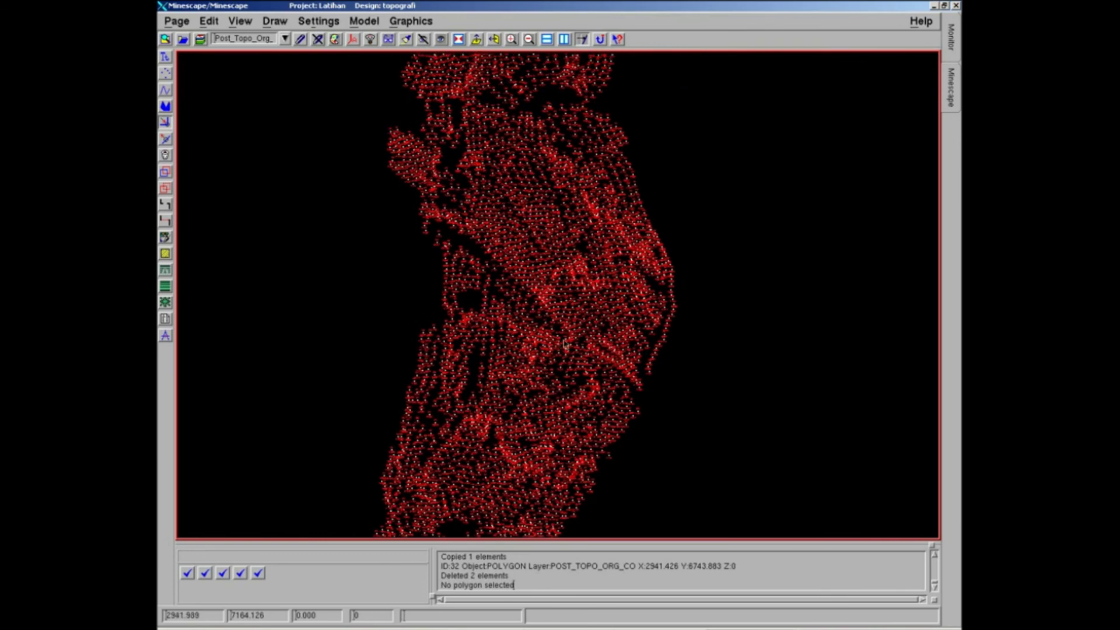
{"action": "scroll", "coordinate": [564, 344], "scroll_direction": "up", "scroll_amount": 3}
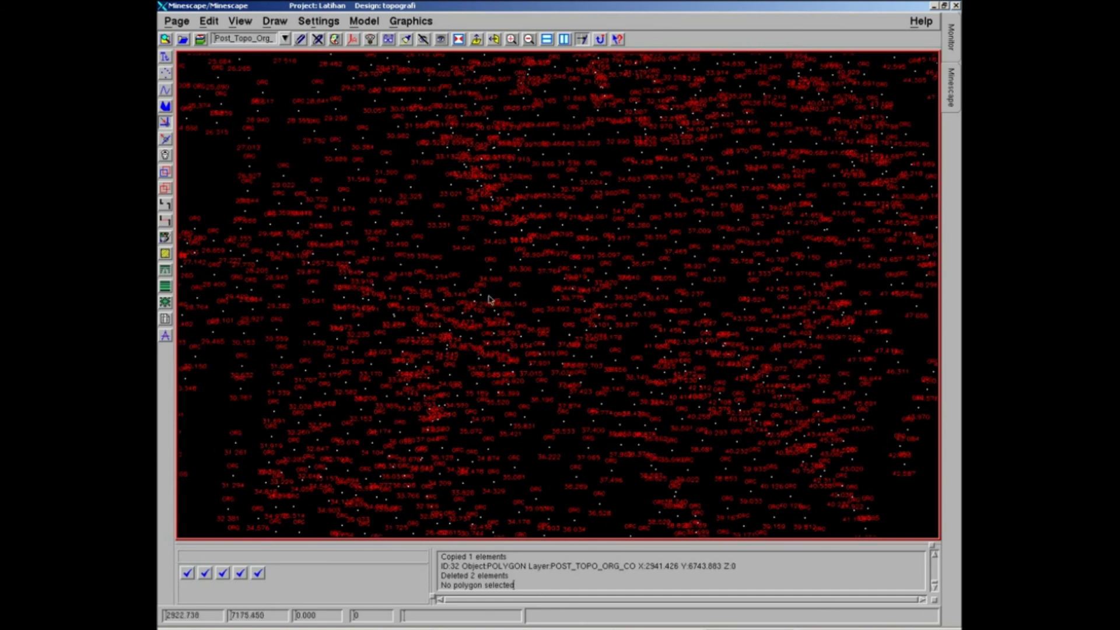
{"action": "scroll", "coordinate": [488, 300], "scroll_direction": "down", "scroll_amount": 3}
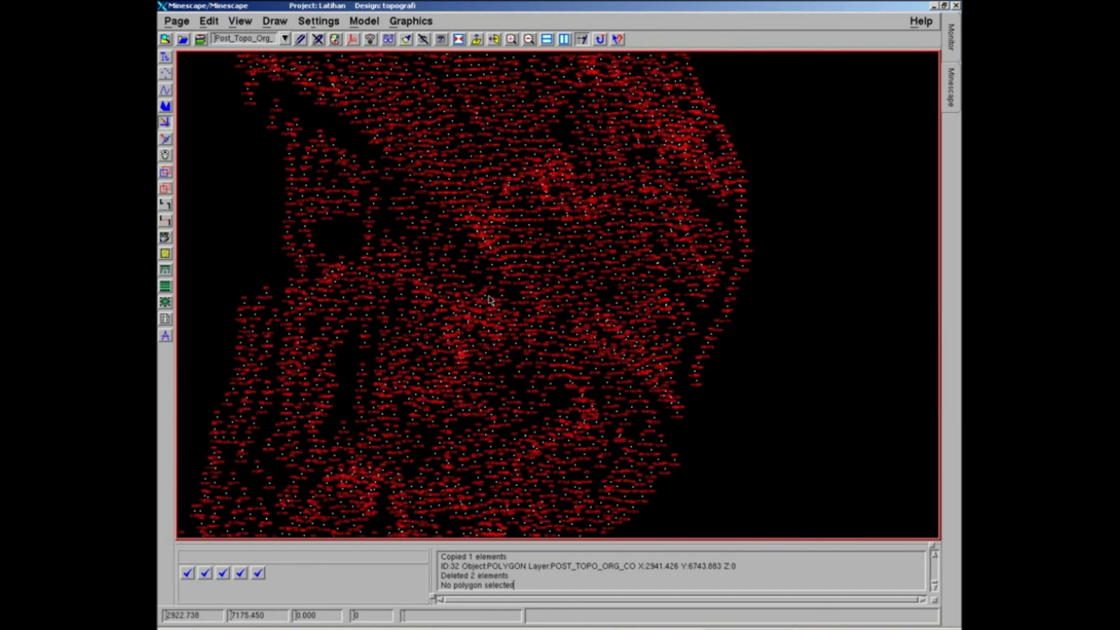
{"action": "middle_click_drag", "start_coordinate": [522, 283], "coordinate": [580, 388]}
{"action": "mouse_move", "coordinate": [570, 308]}
{"action": "middle_mouse_down"}
{"action": "mouse_move", "coordinate": [550, 445]}
{"action": "mouse_move", "coordinate": [528, 386]}
{"action": "mouse_move", "coordinate": [557, 316]}
{"action": "middle_mouse_up"}
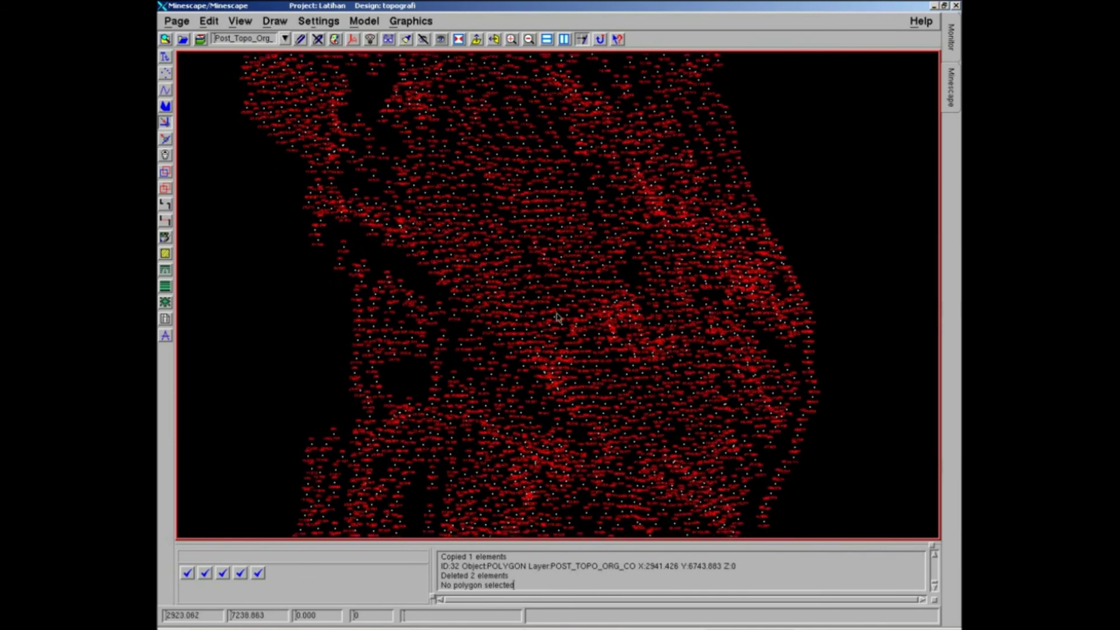